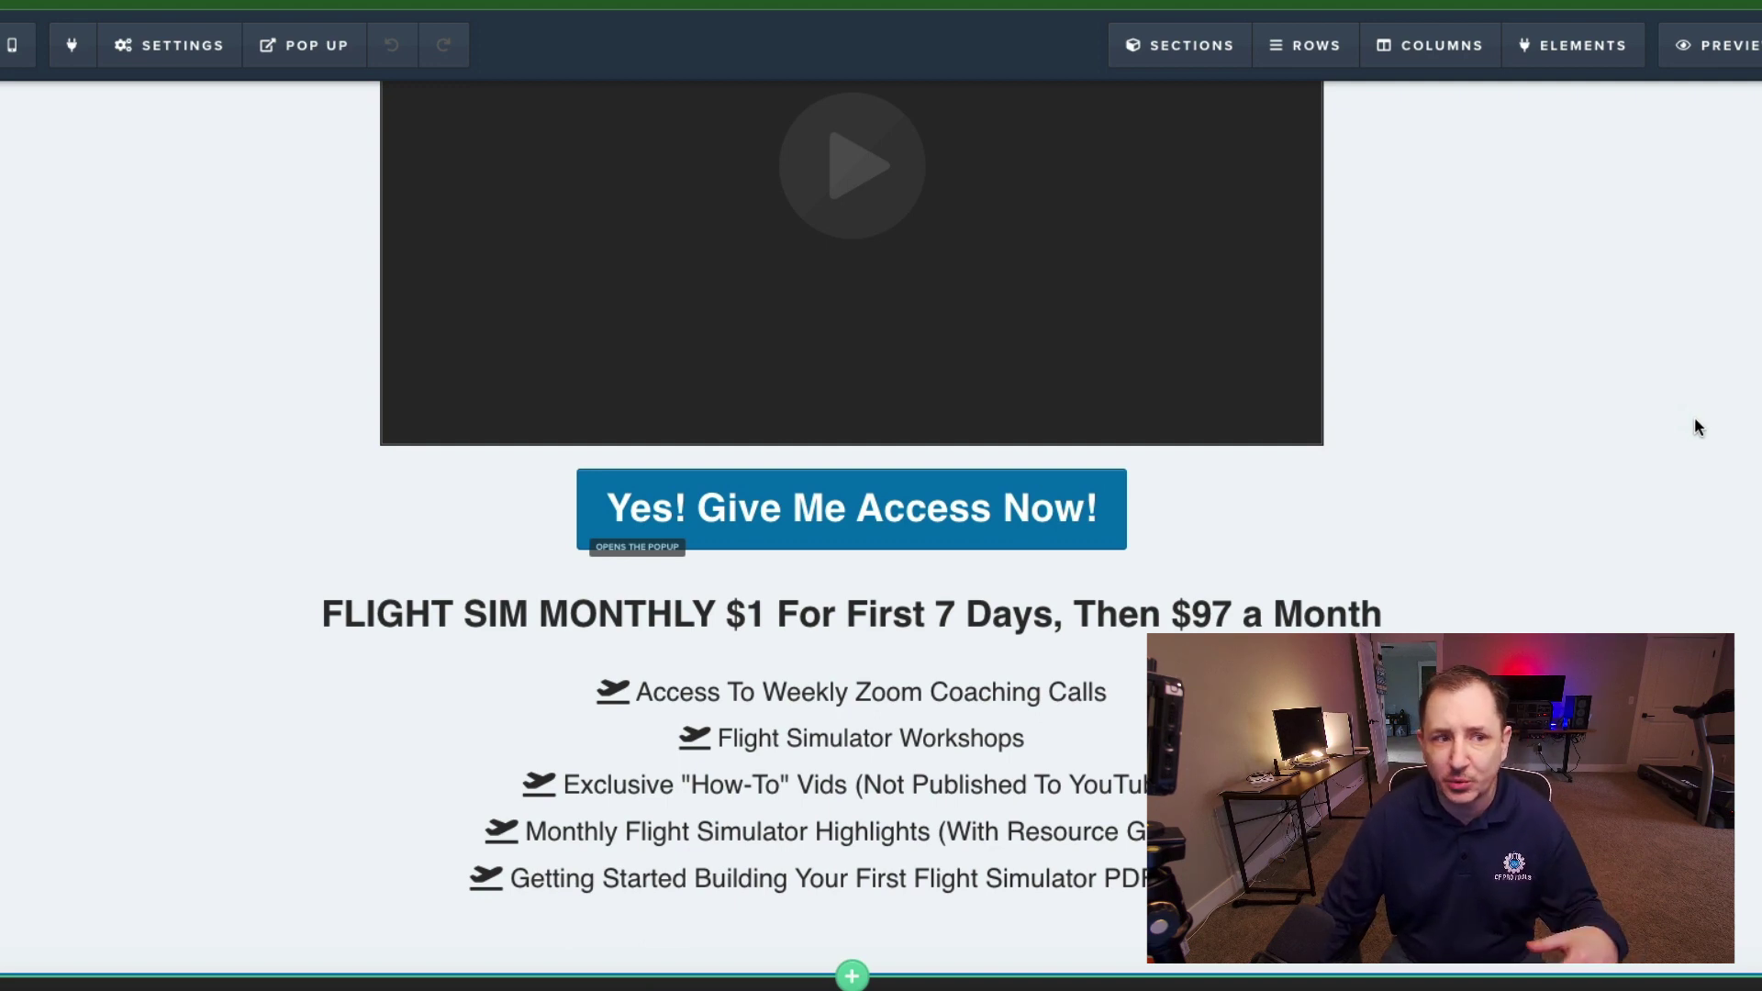
scroll(1475, 377, up, 1)
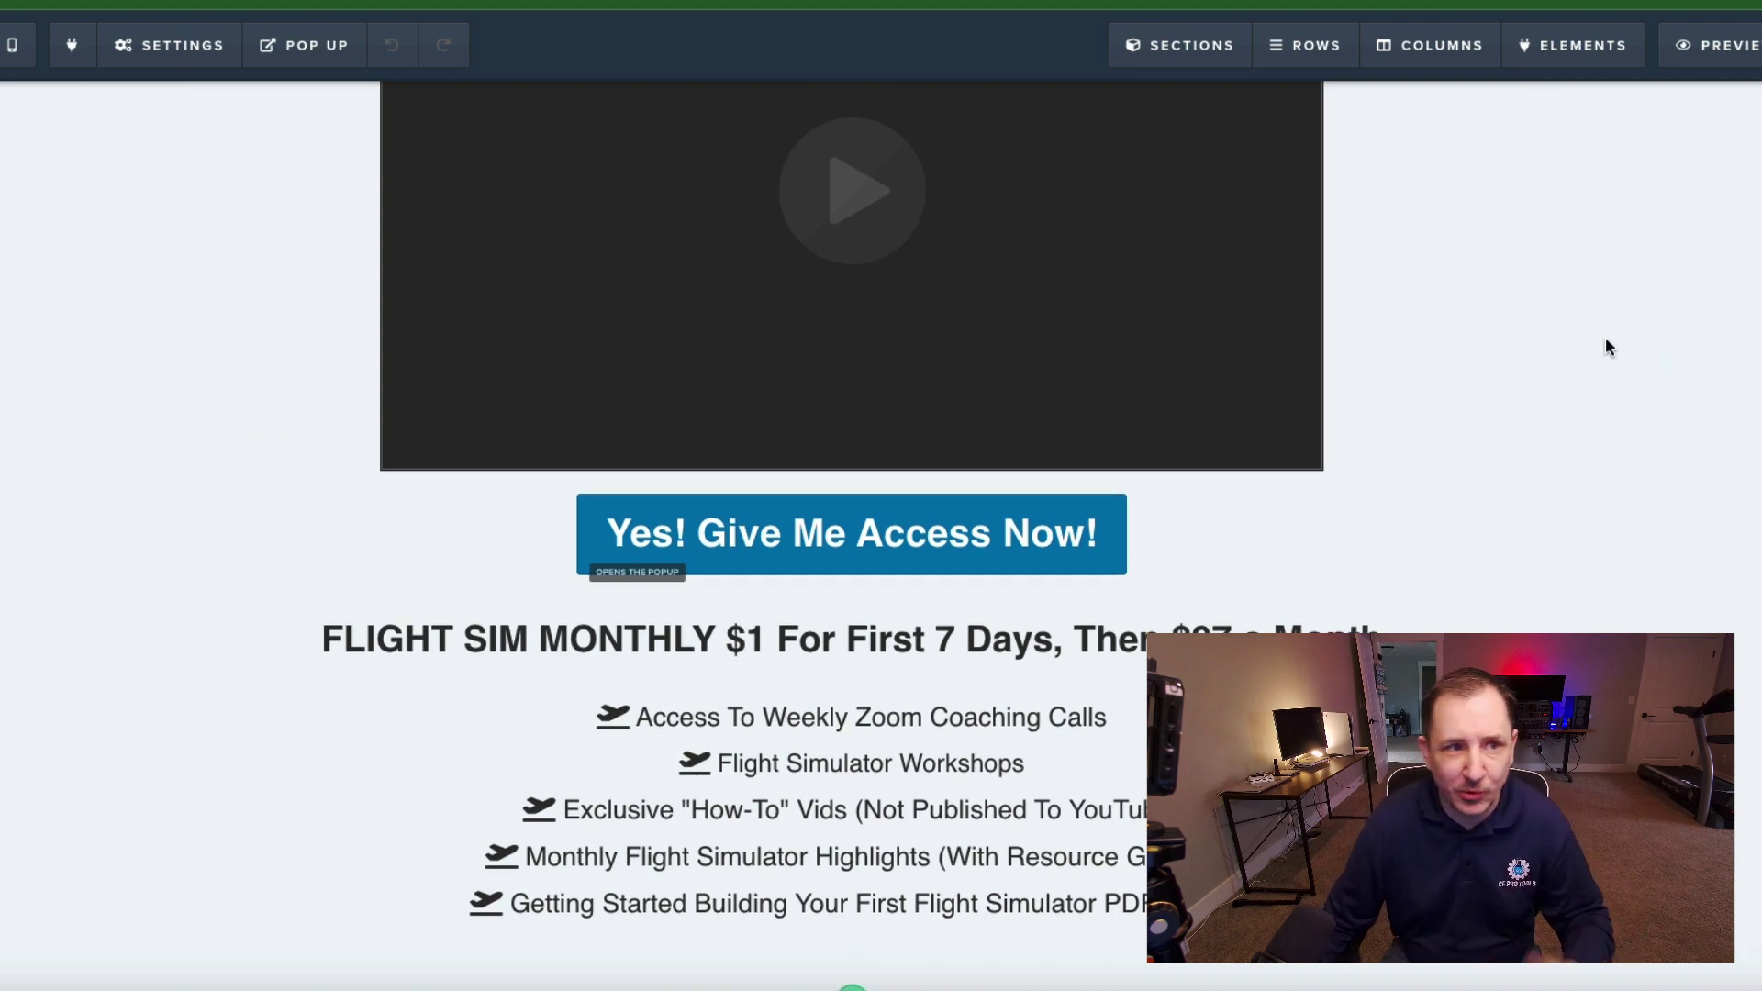
mouse_move(195, 64)
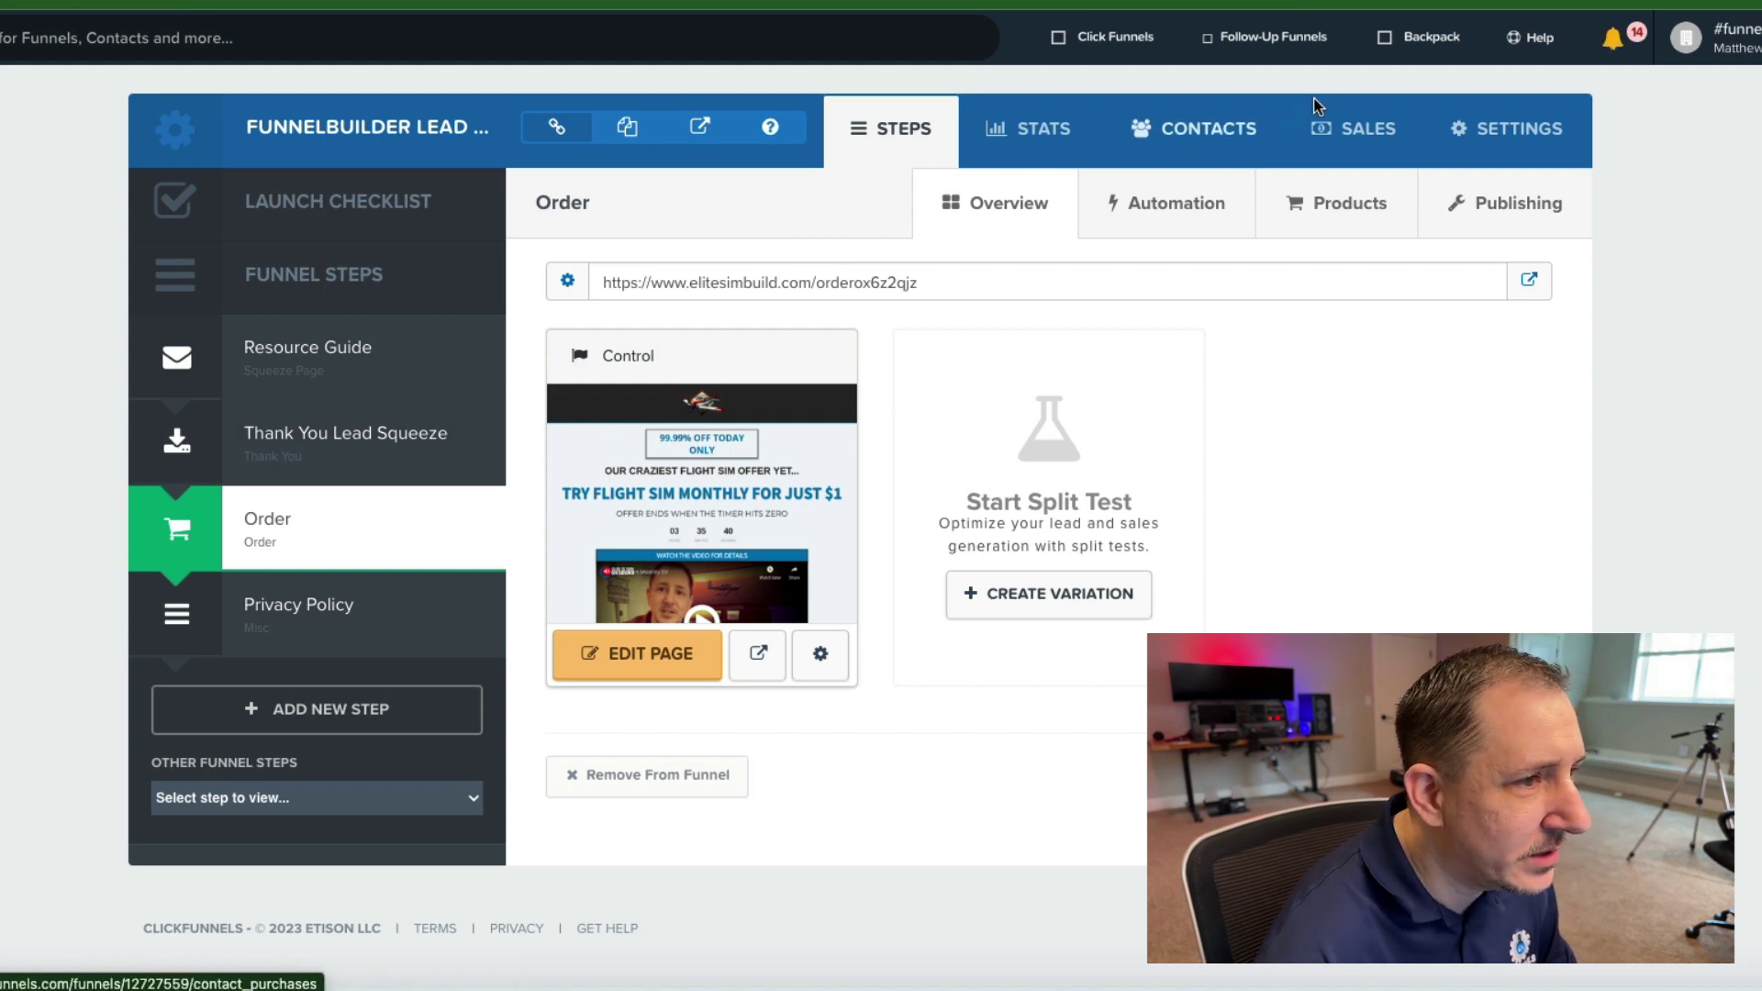
Step: Go to the list of all funnels and start building a new funnel
click(1101, 37)
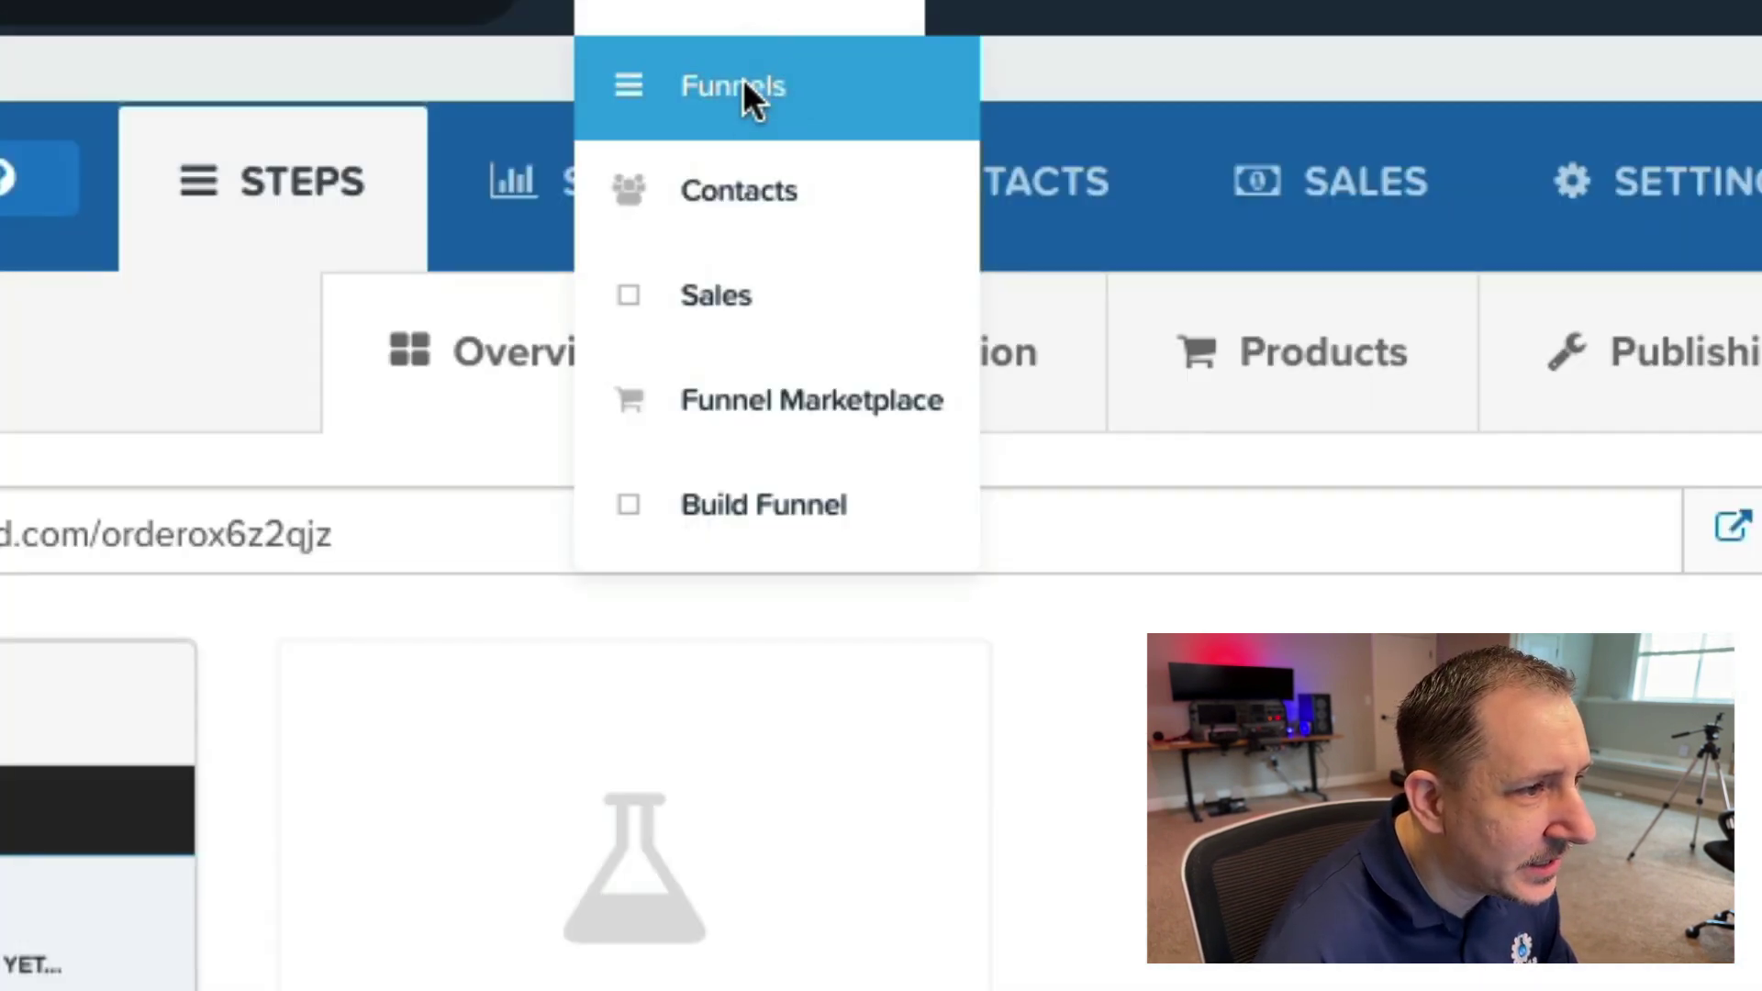
click(741, 83)
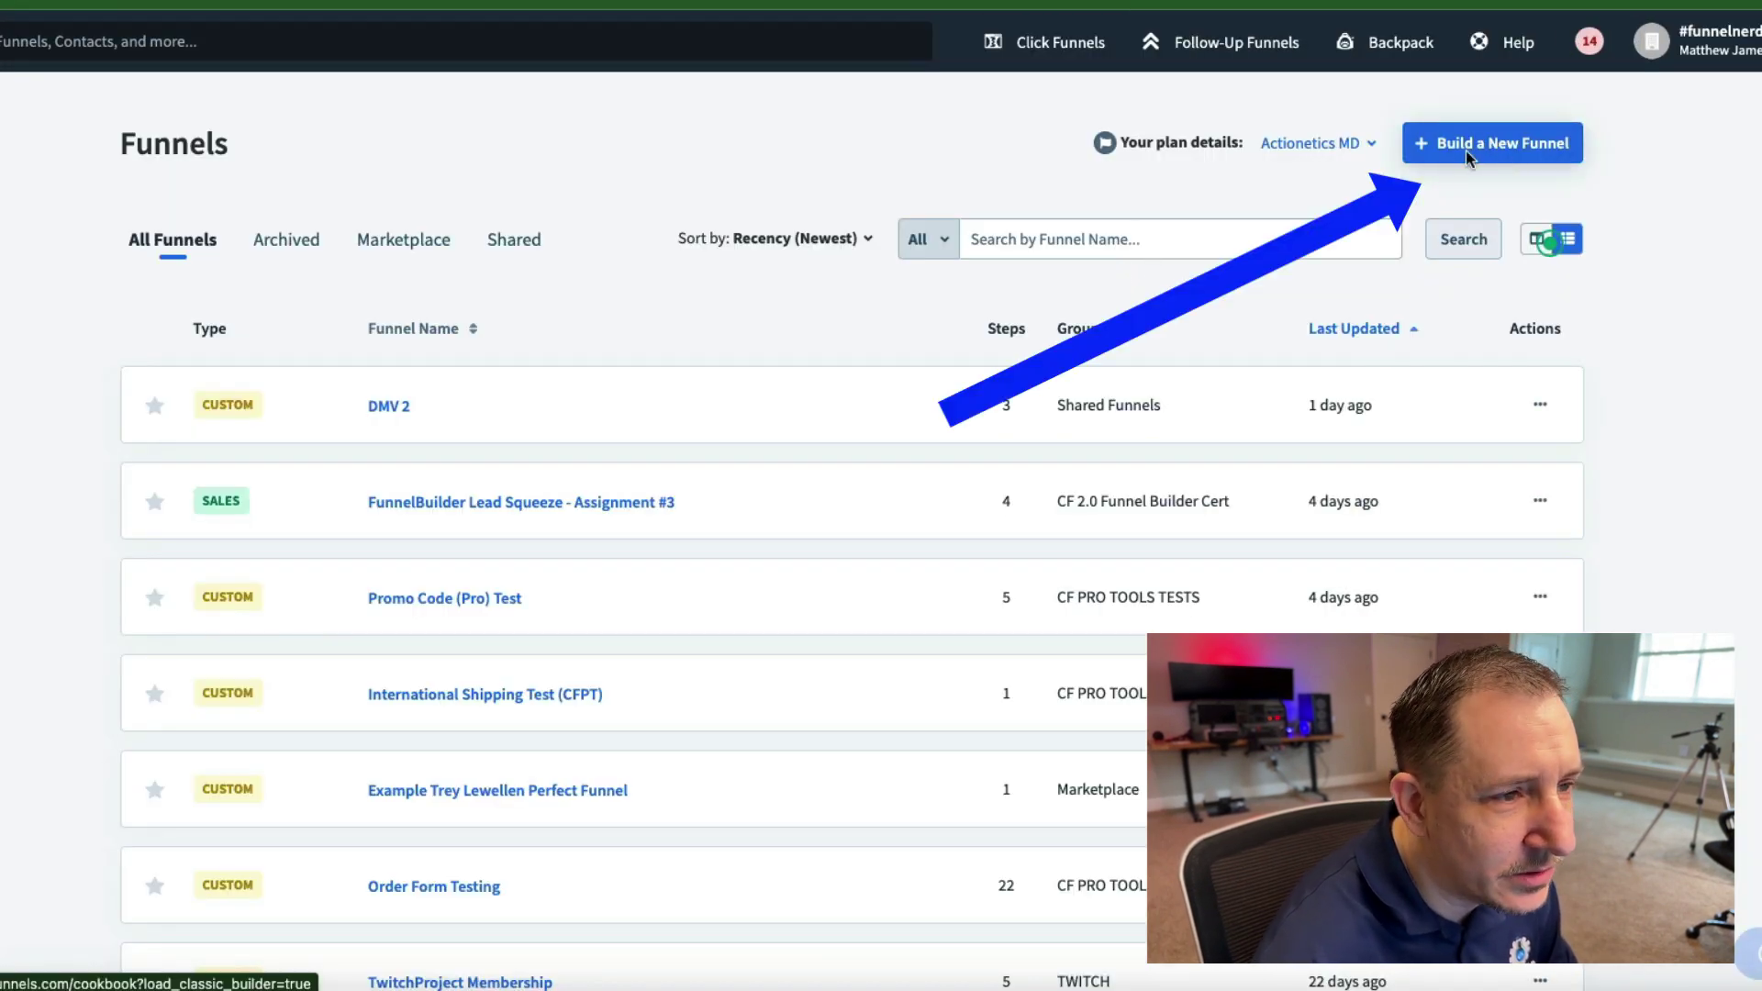
click(1500, 149)
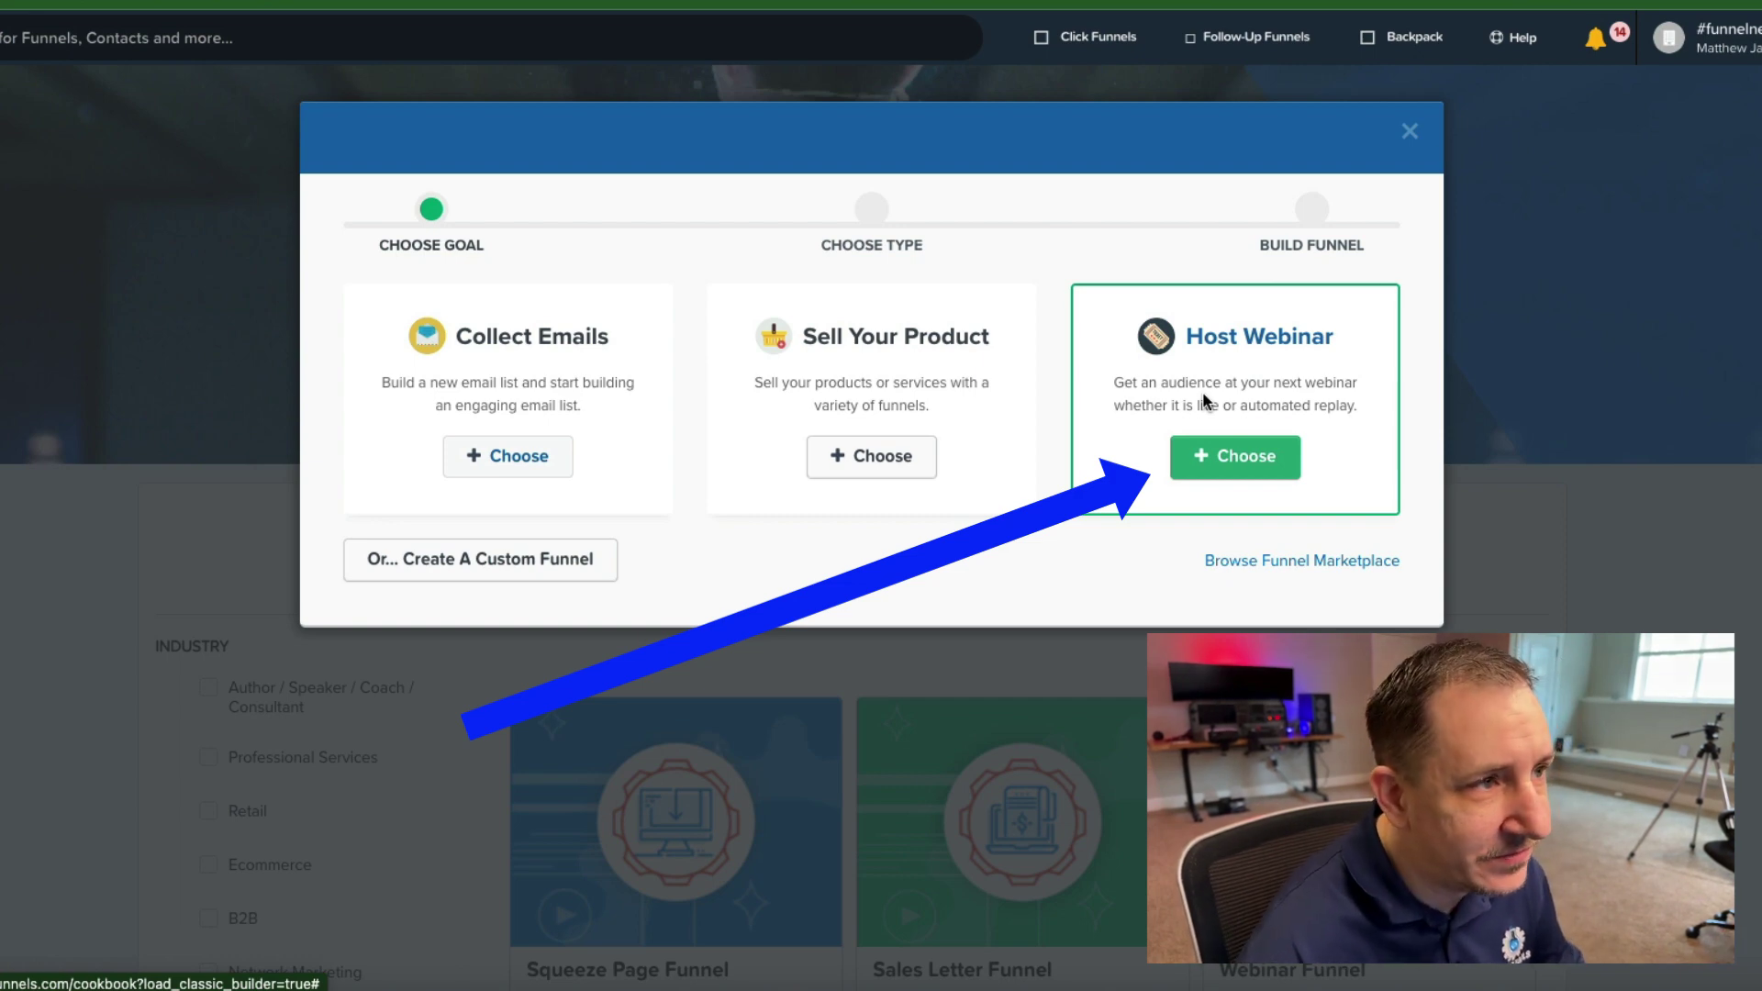
Step: Build a Host Webinar funnel of type Webinar Replay named "CF Pro Tools Evergreen Webinar Test" with group tag CF PRO TOOLS TESTS
click(1253, 459)
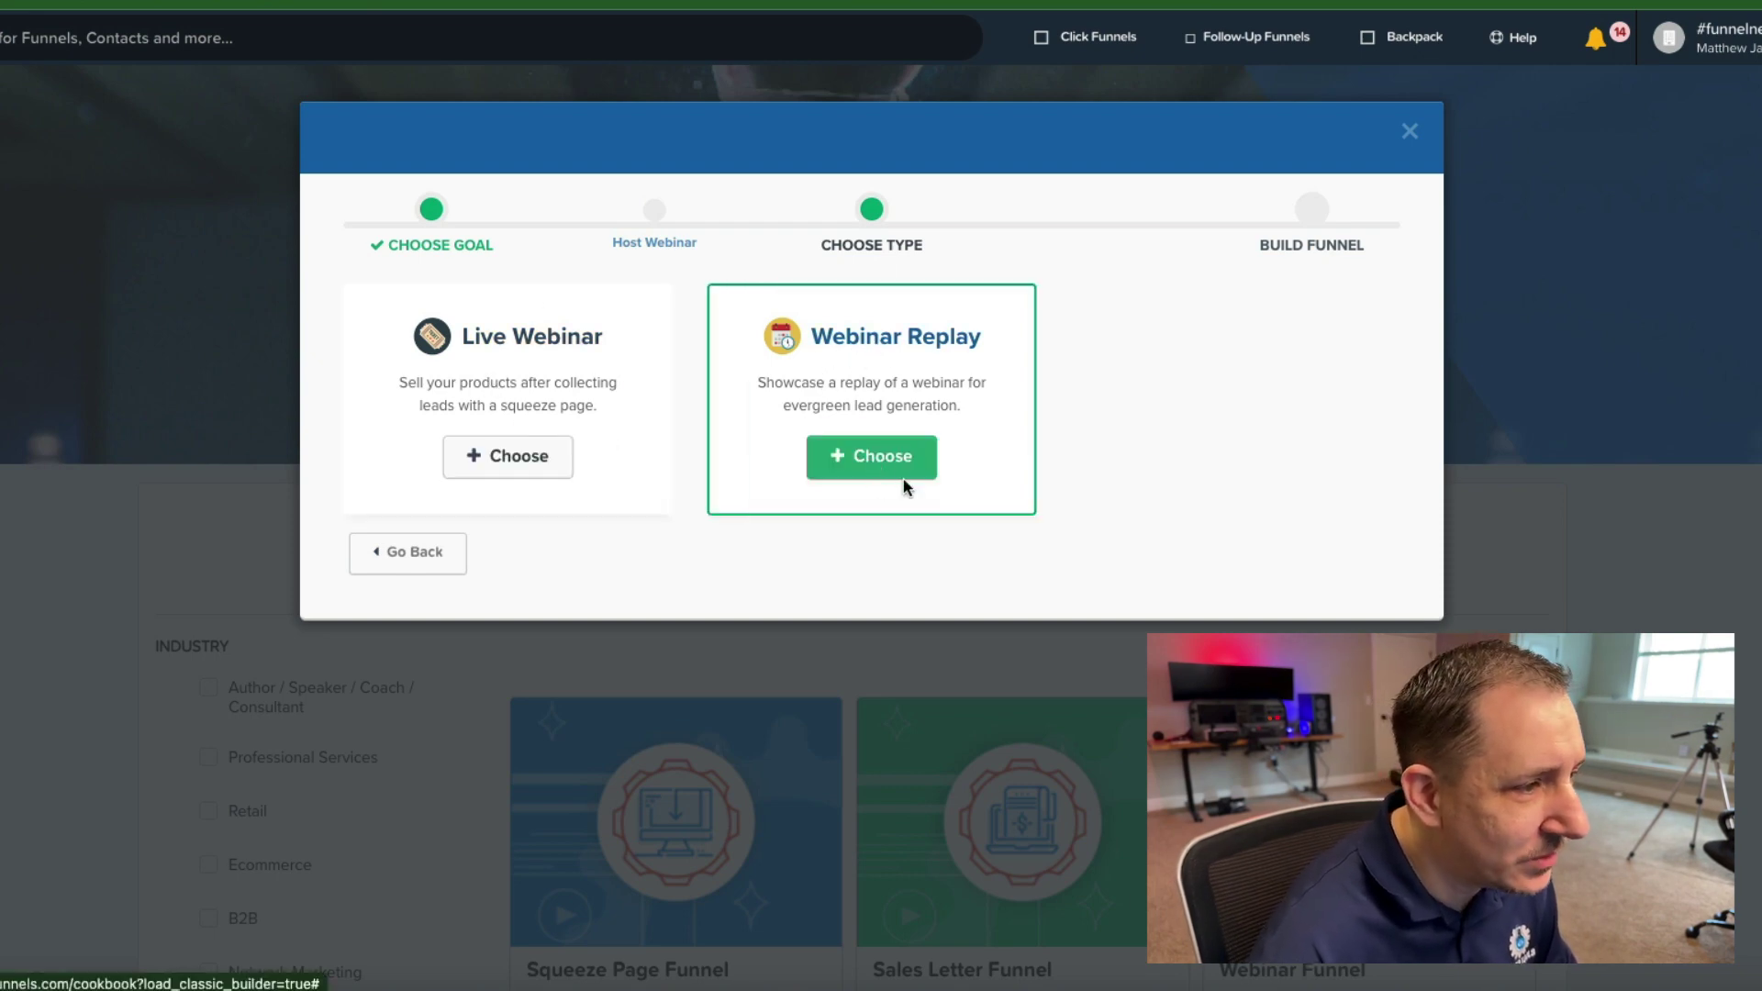
click(884, 466)
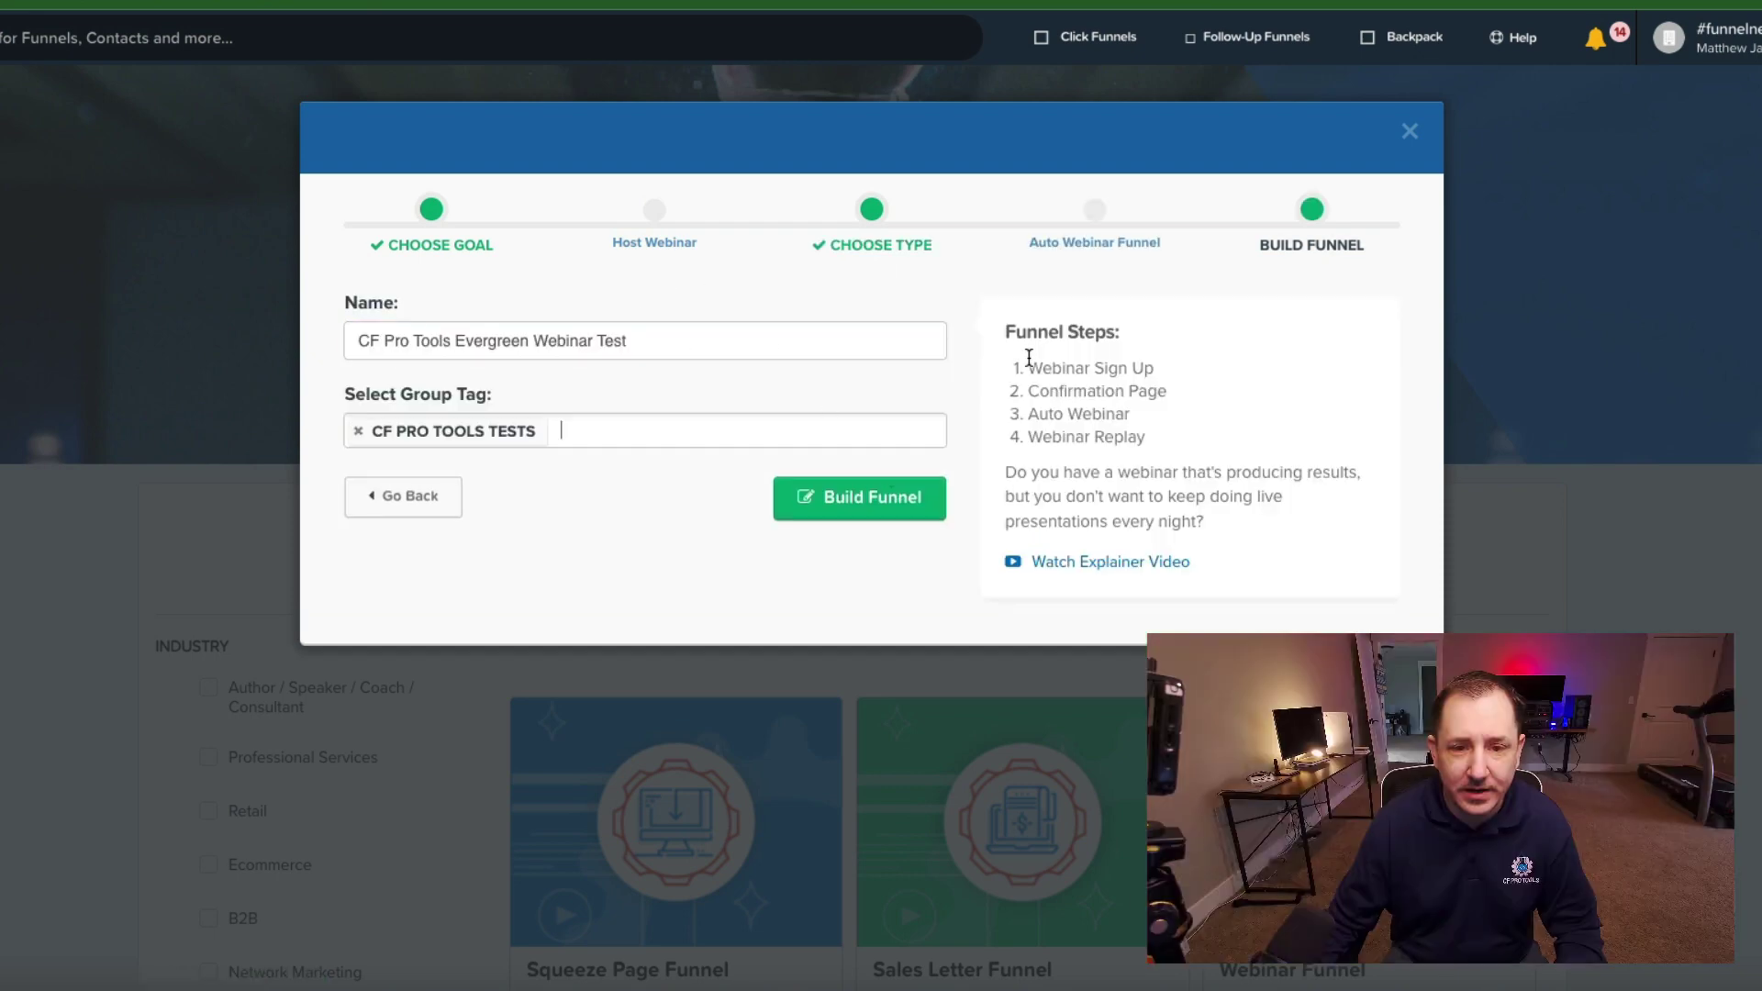
drag(1026, 367, 1171, 433)
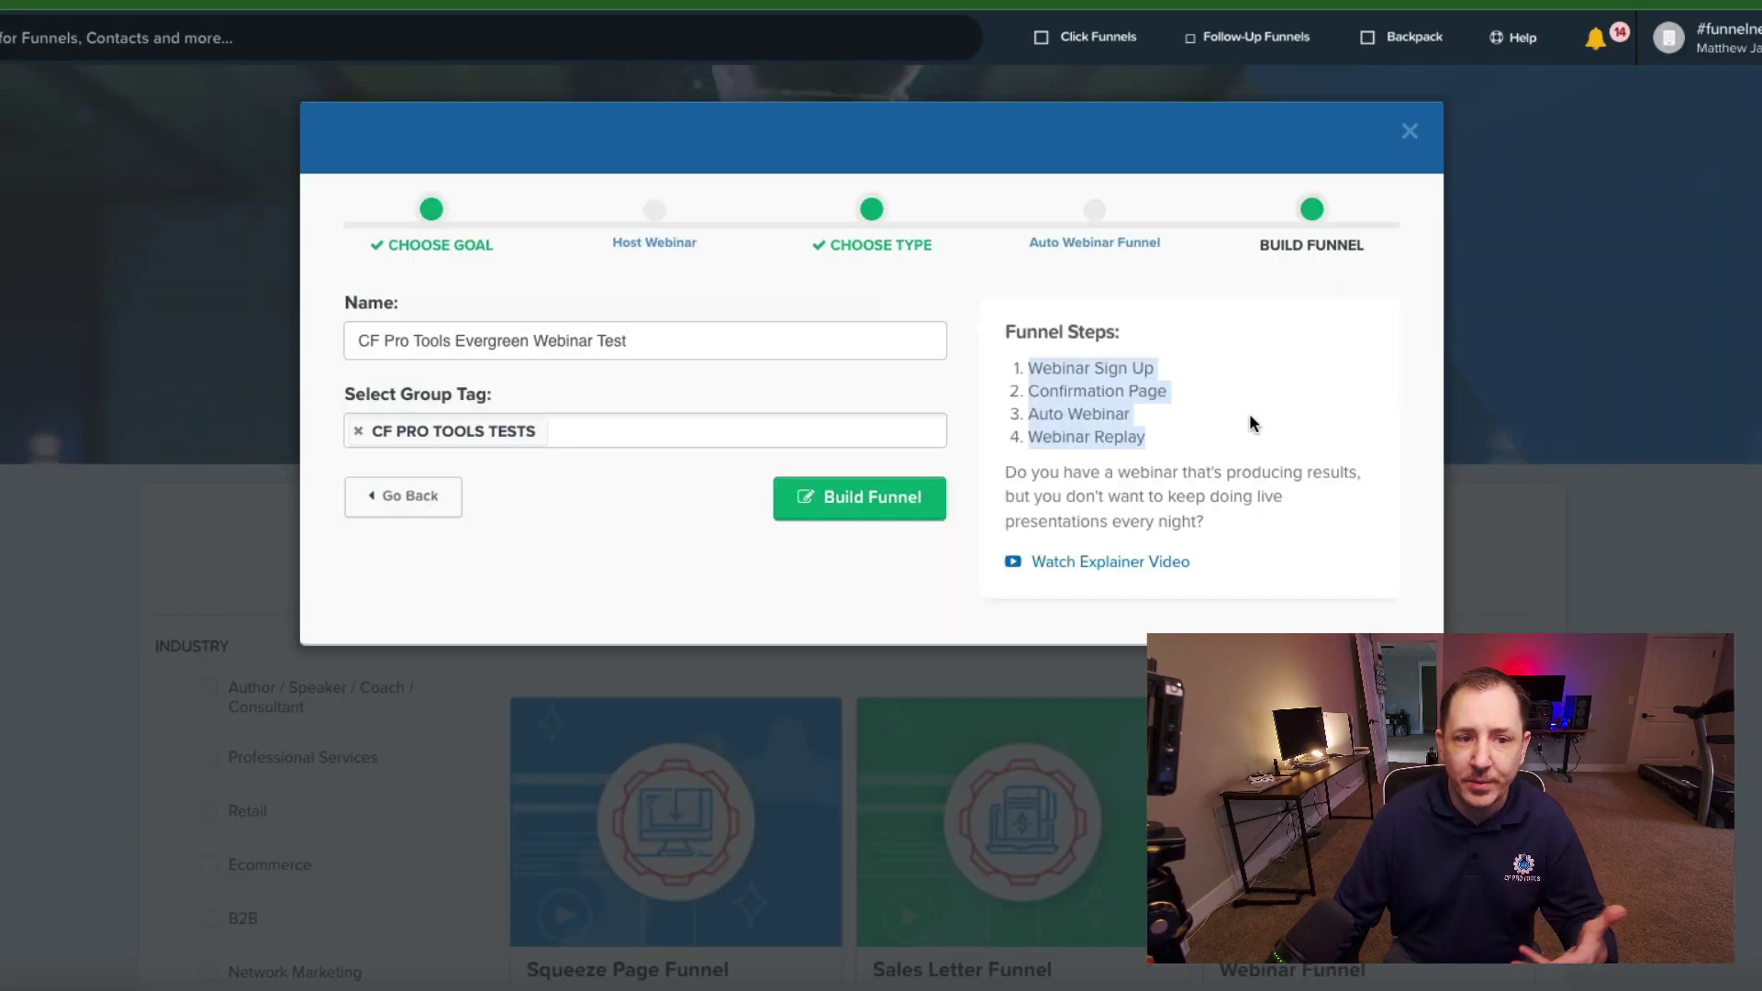
click(623, 524)
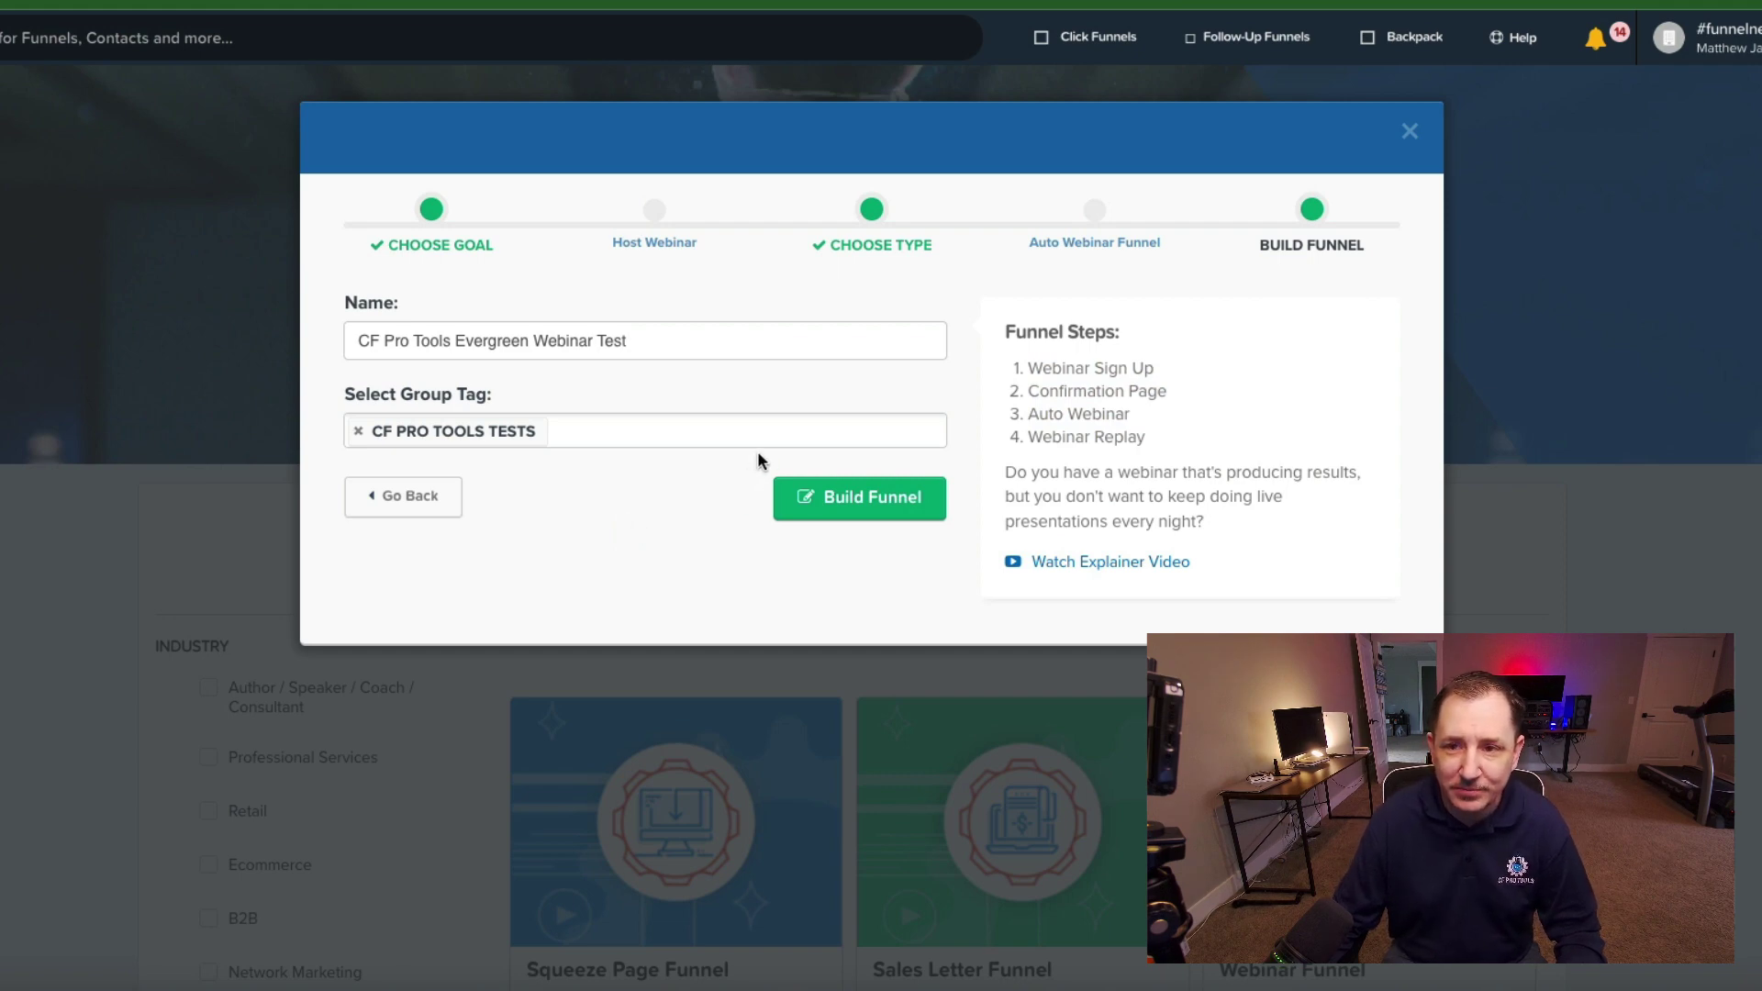
click(870, 503)
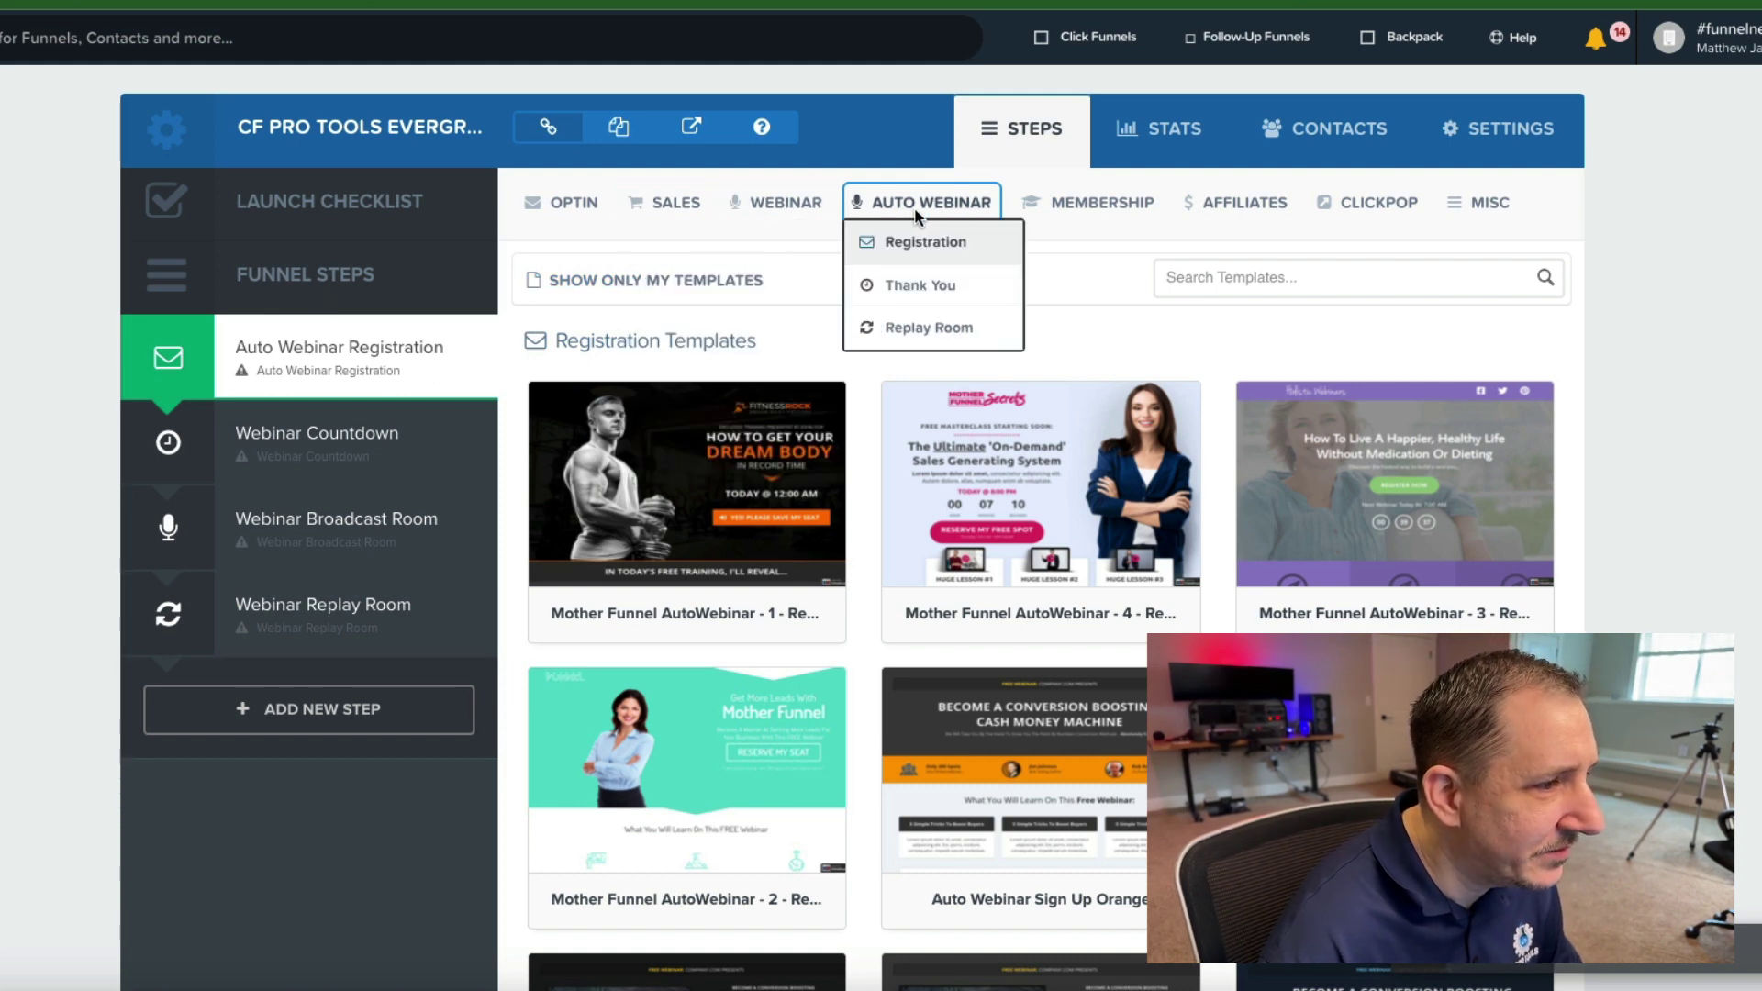
Step: Browse the auto webinar registration templates and apply one to the Auto Webinar Registration step
mouse_move(888, 210)
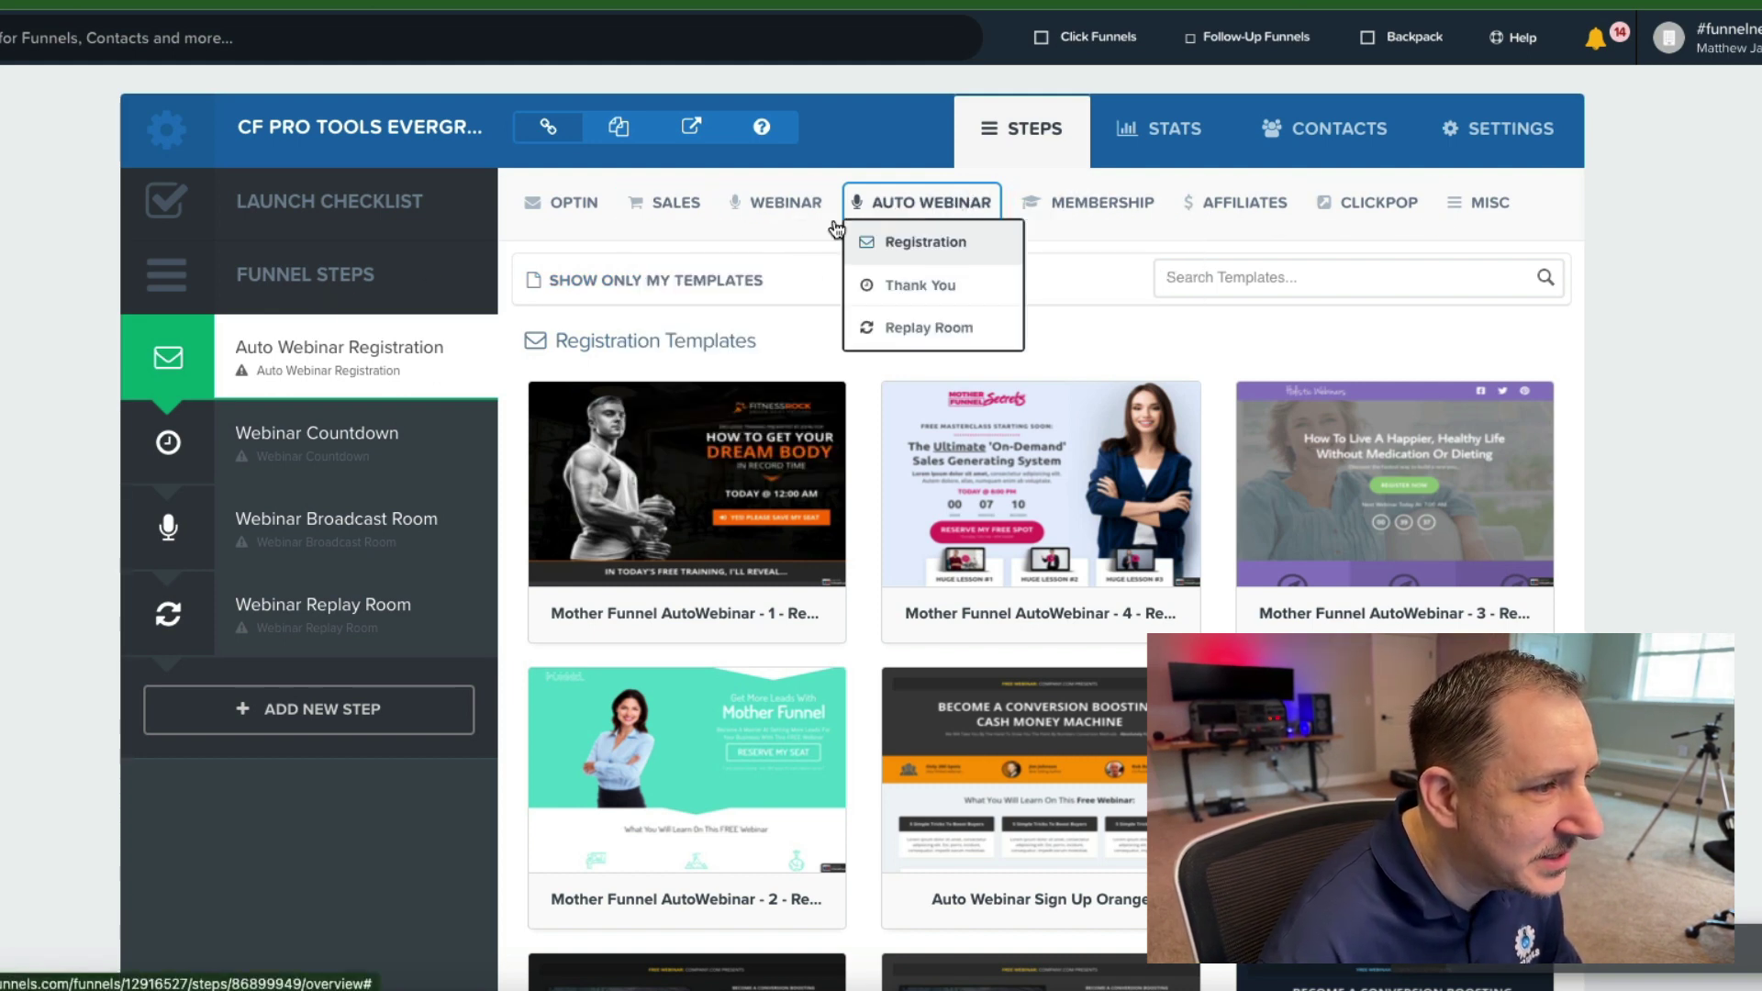
mouse_move(787, 206)
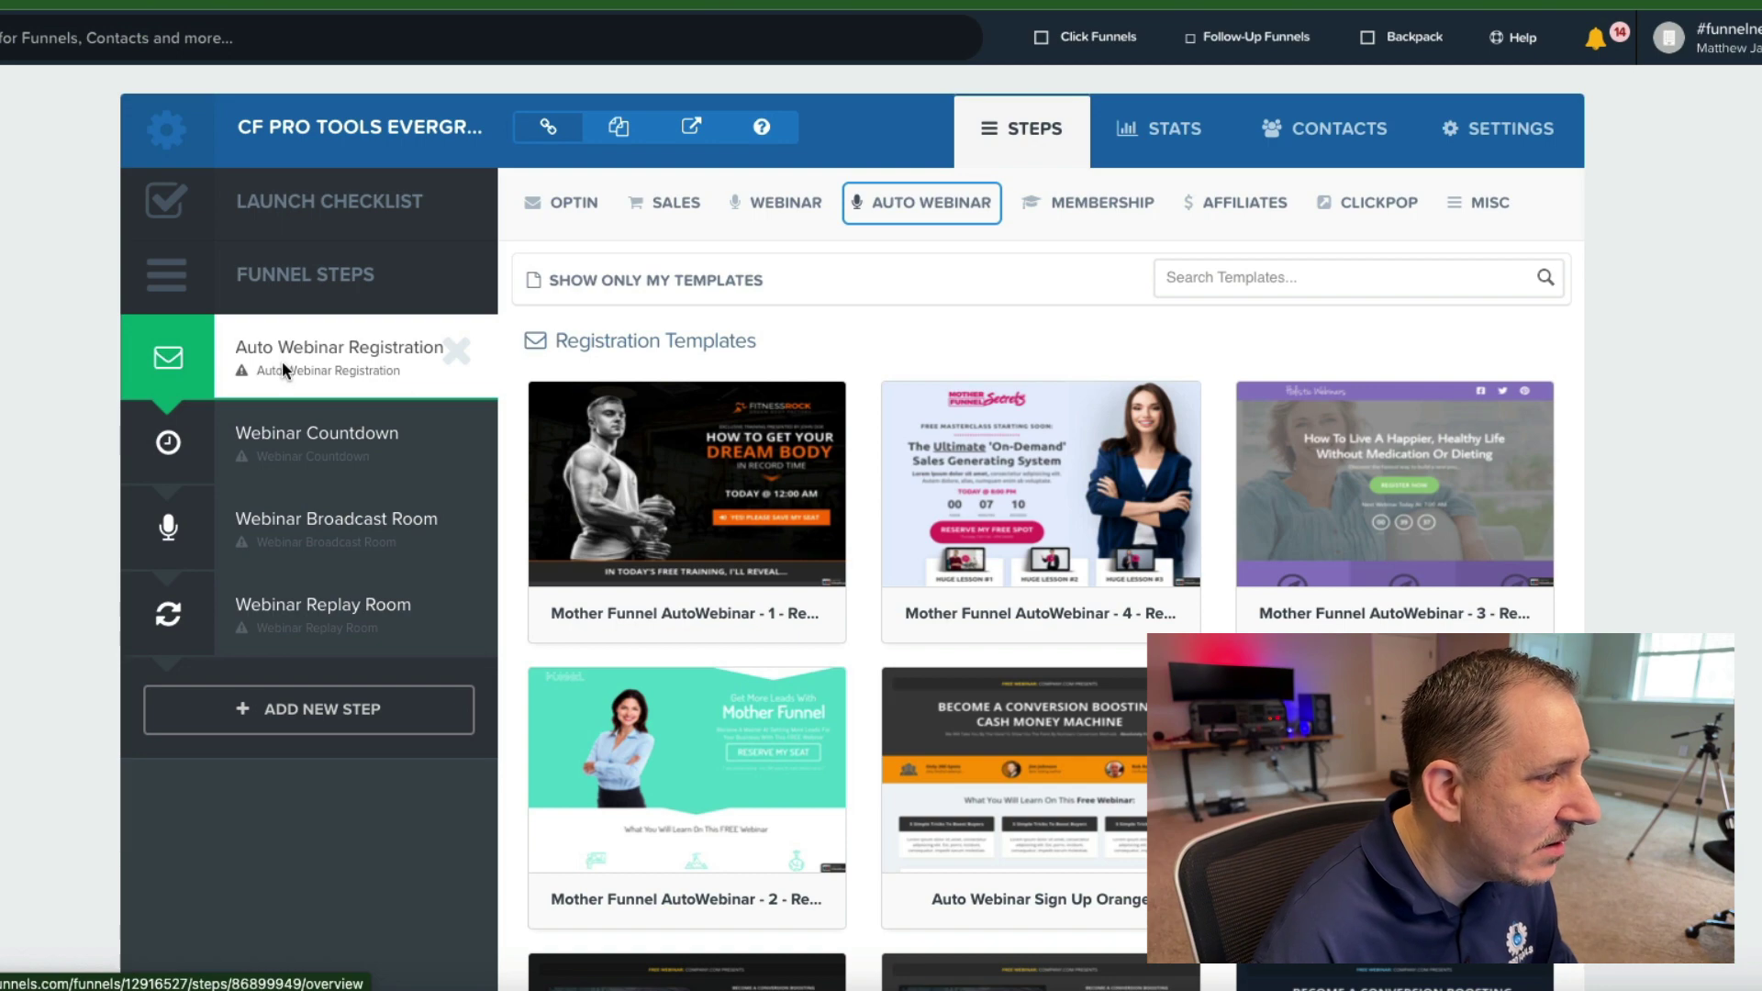
mouse_move(952, 564)
scroll(953, 563, down, 1)
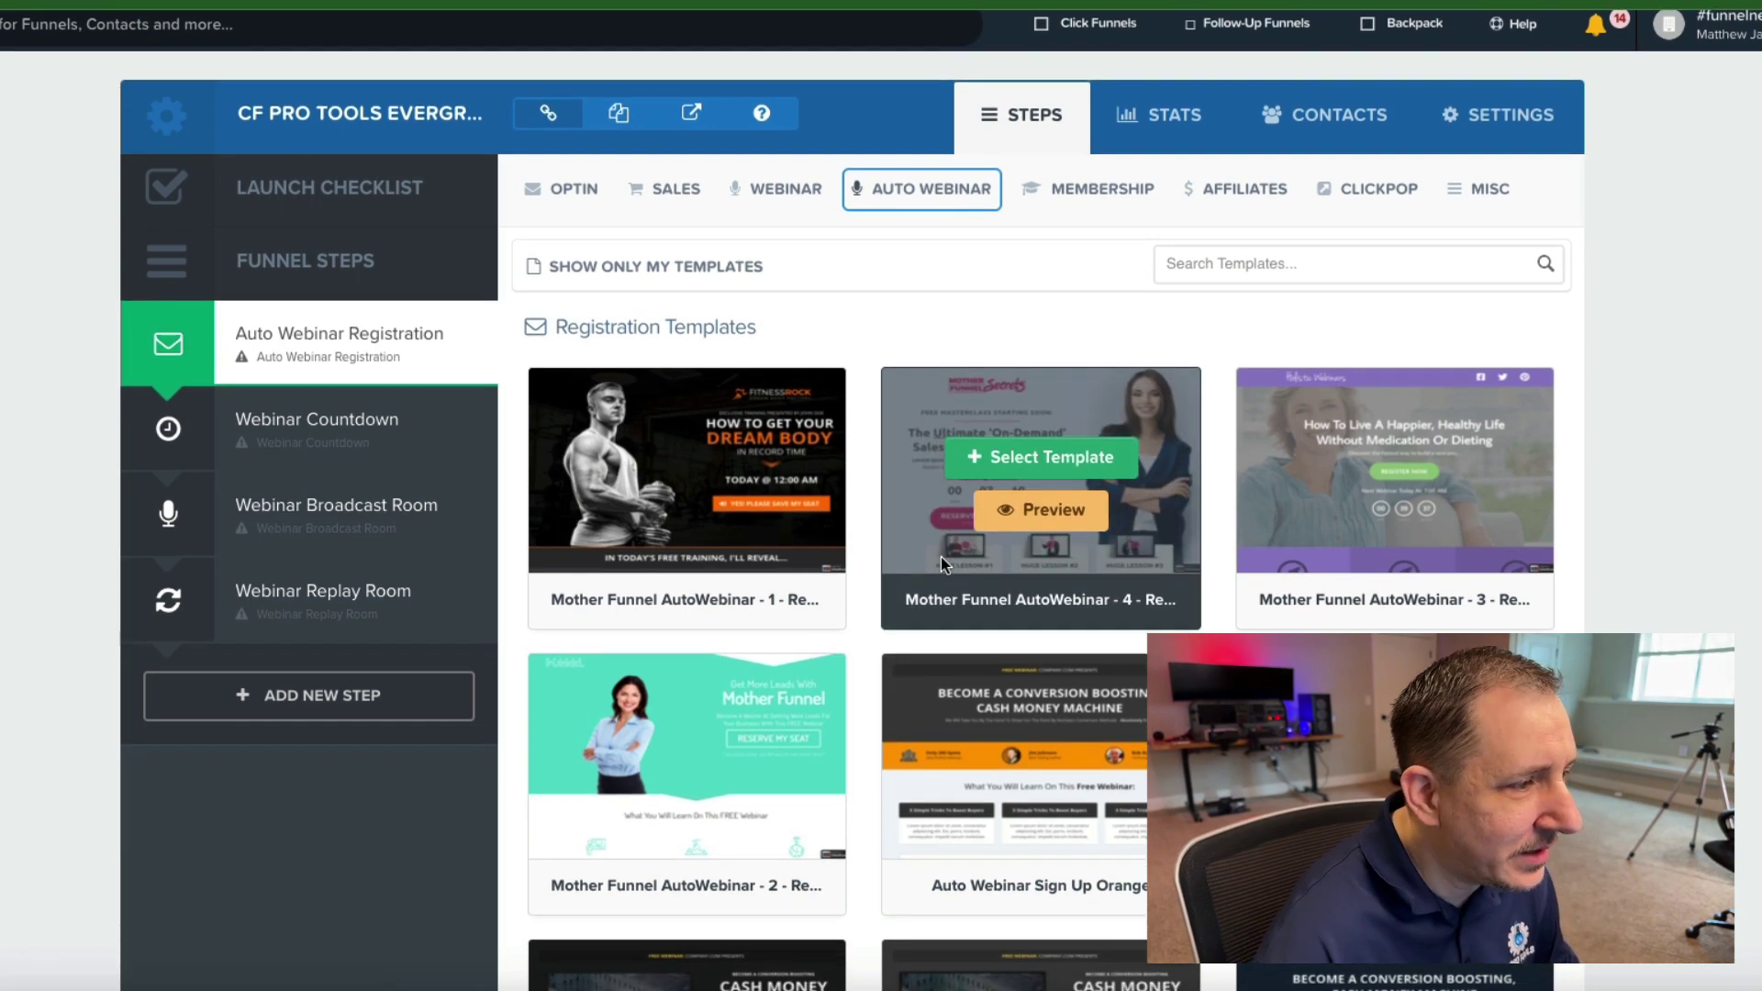
scroll(941, 561, down, 14)
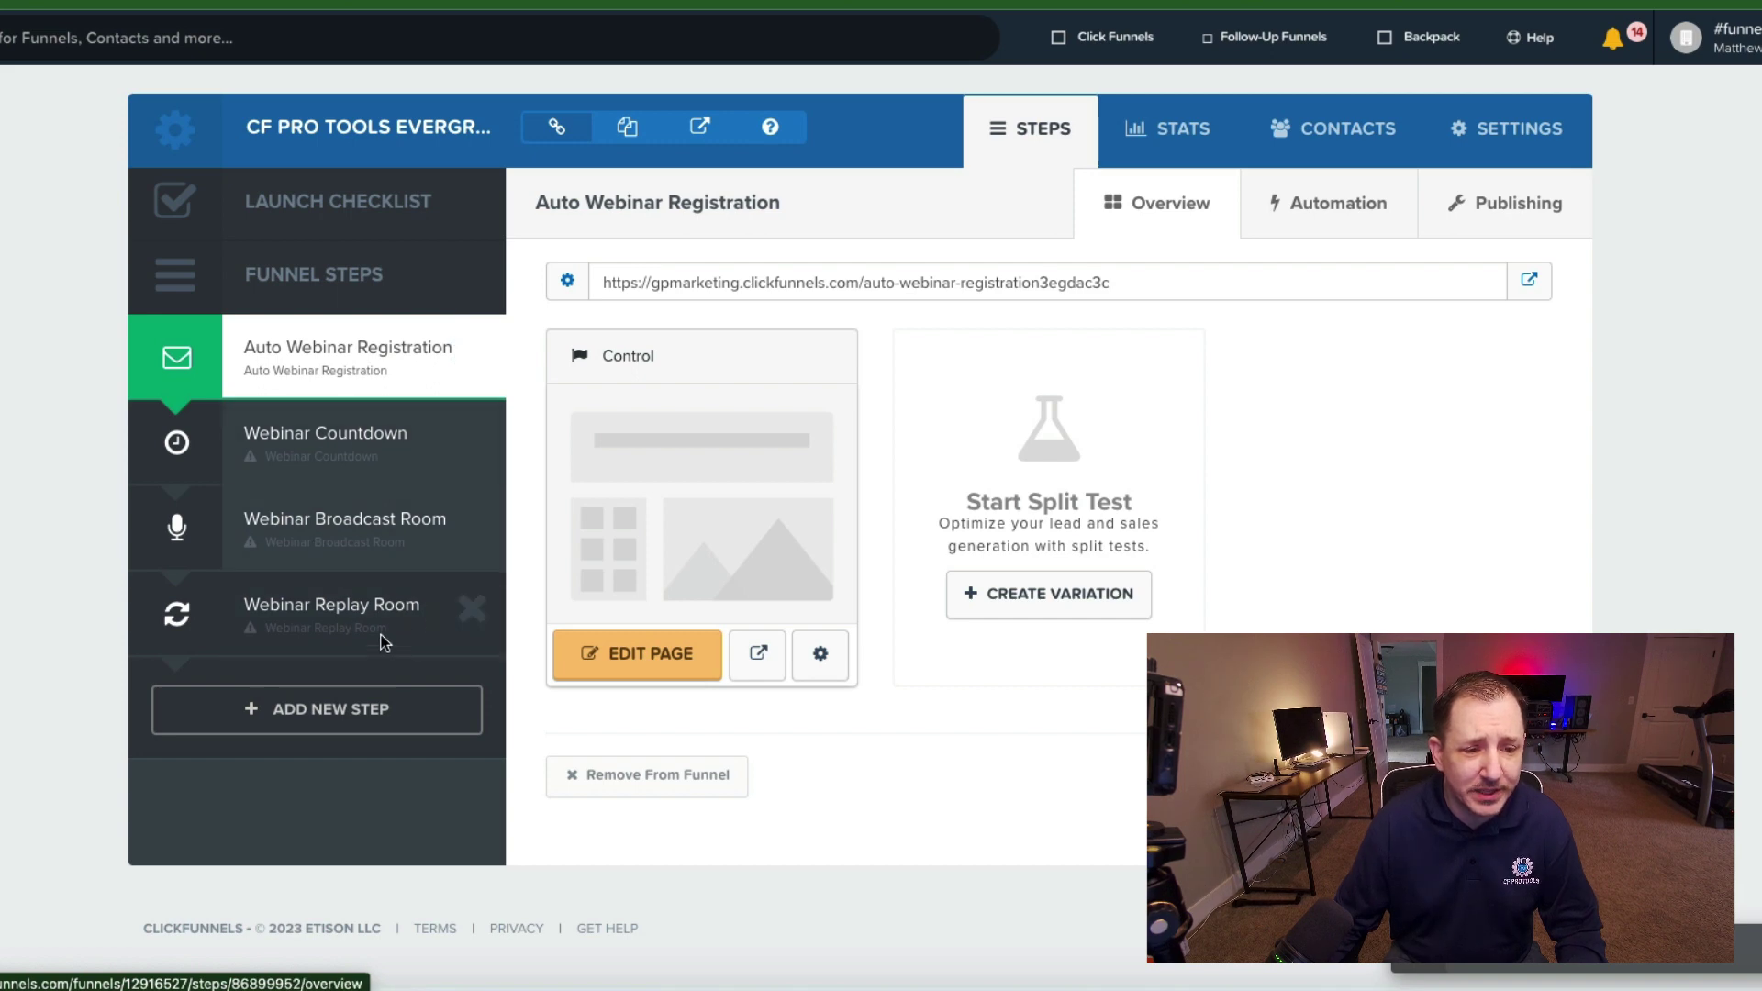
Step: Apply an auto webinar Thank You template to the Webinar Countdown step
click(354, 421)
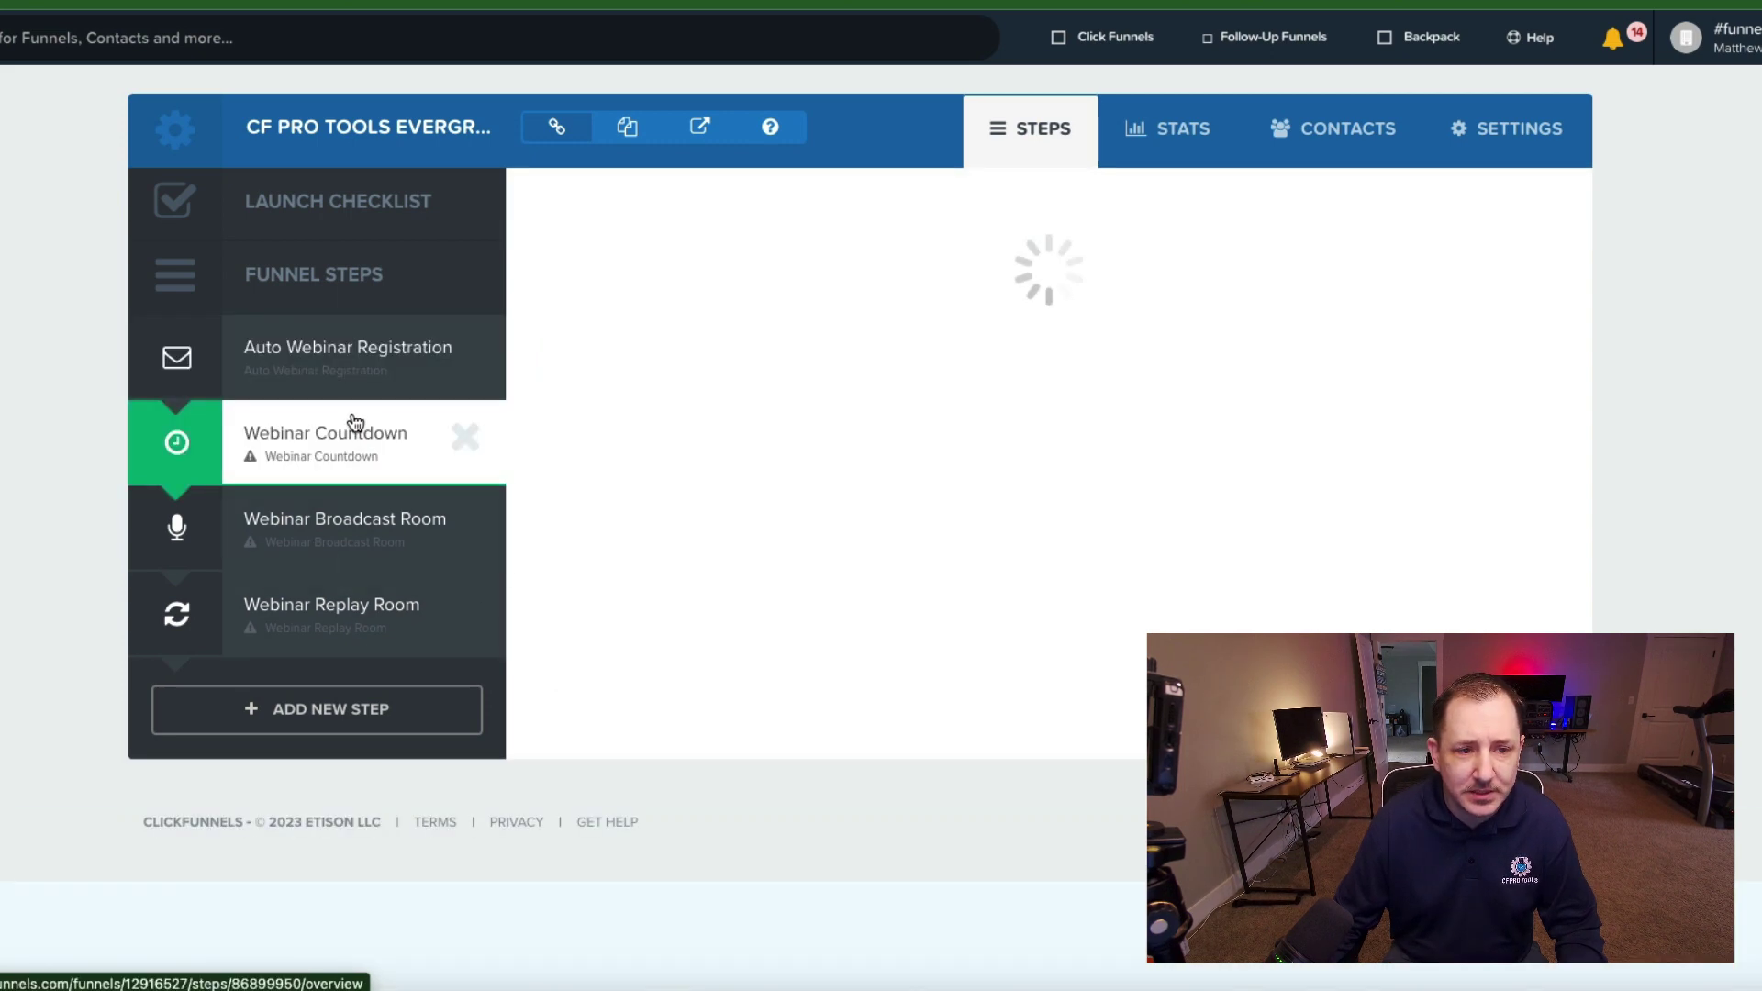
click(945, 202)
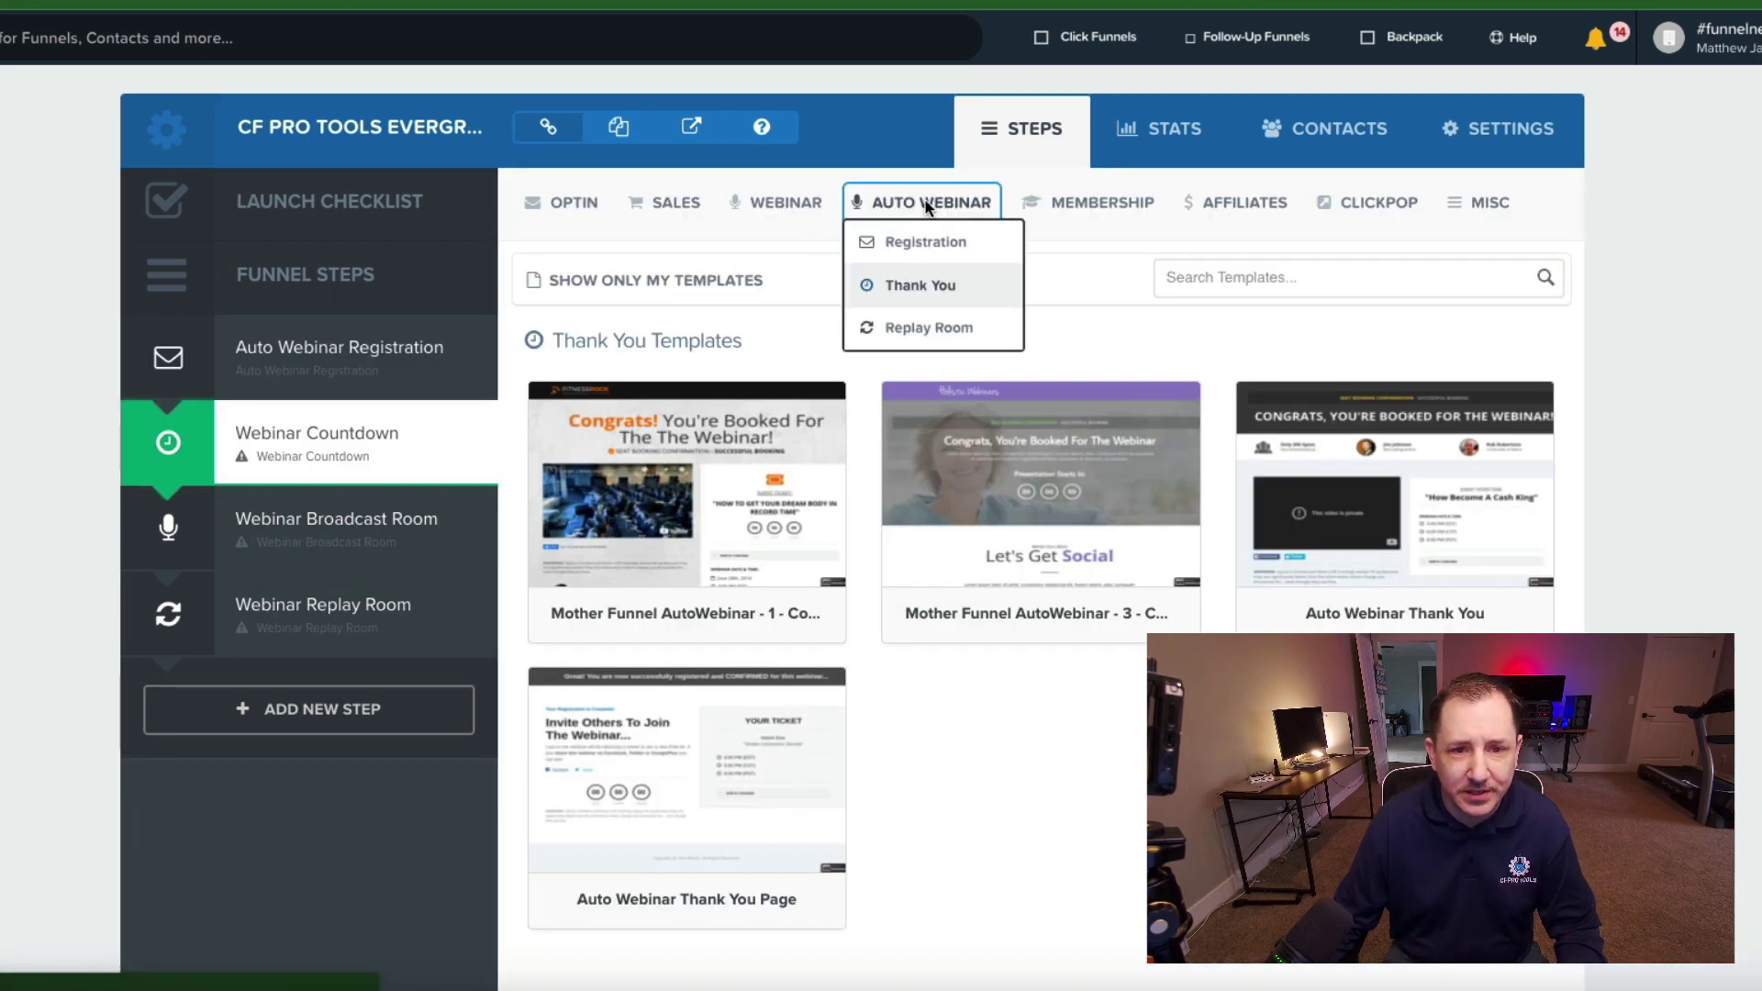
click(923, 284)
mouse_move(666, 631)
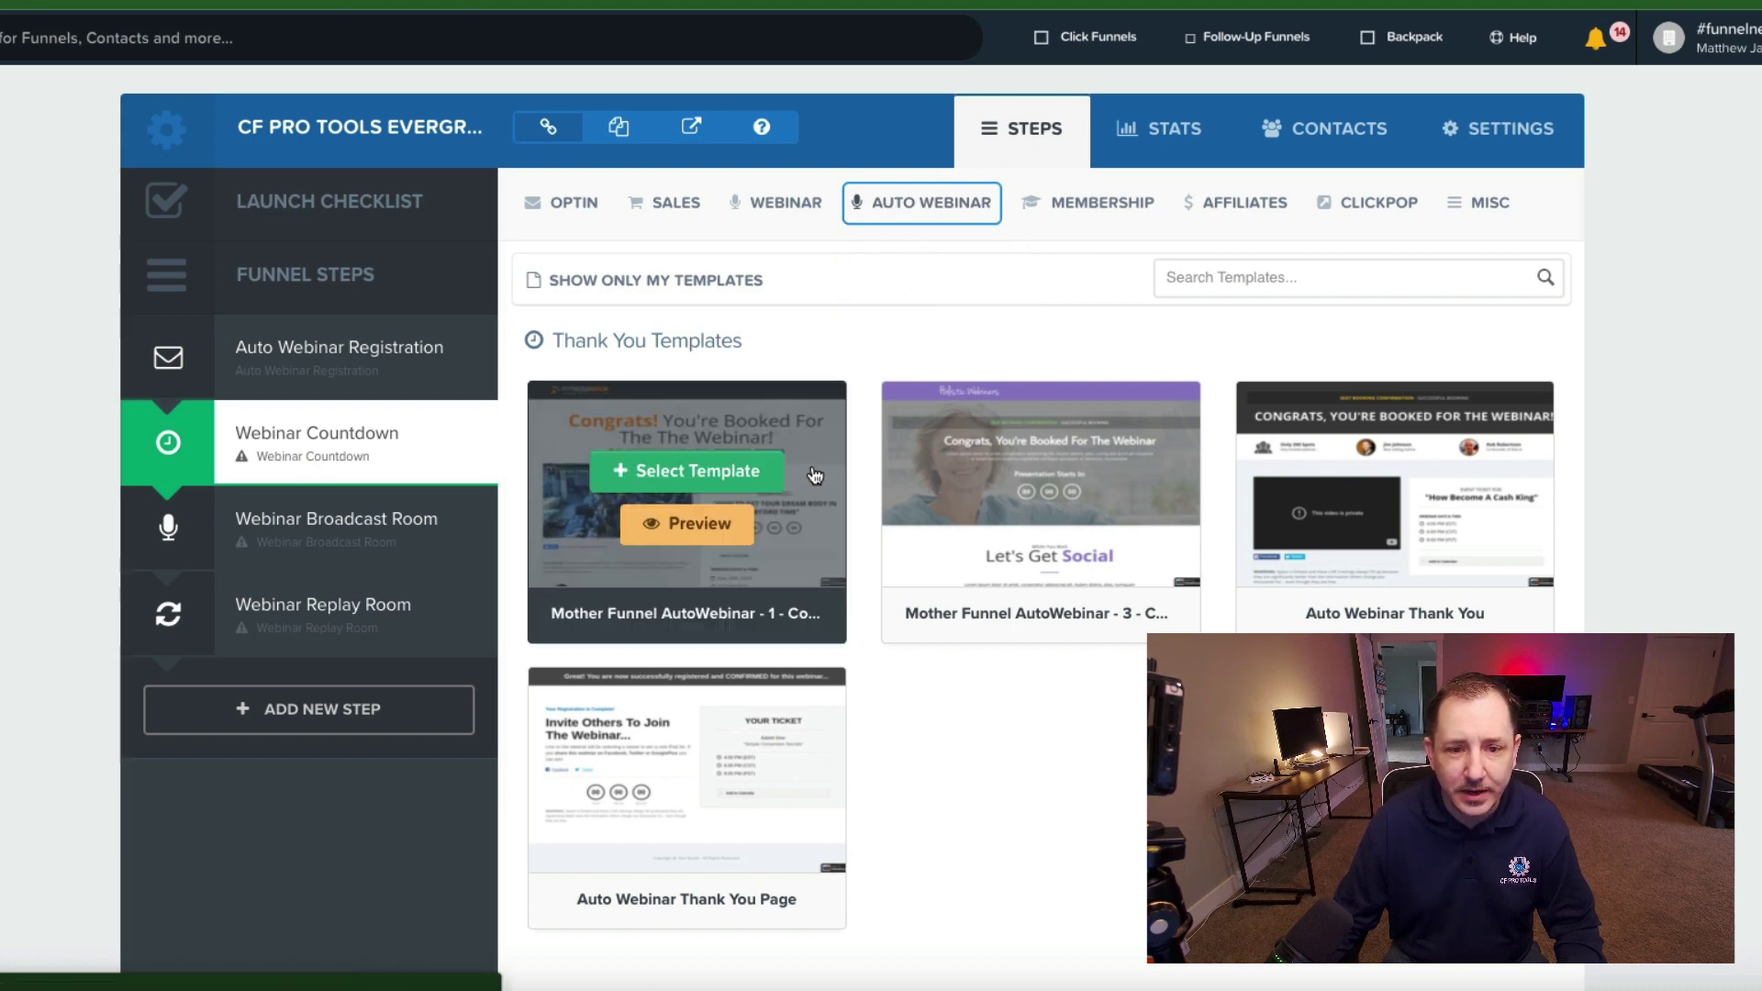
mouse_move(1404, 441)
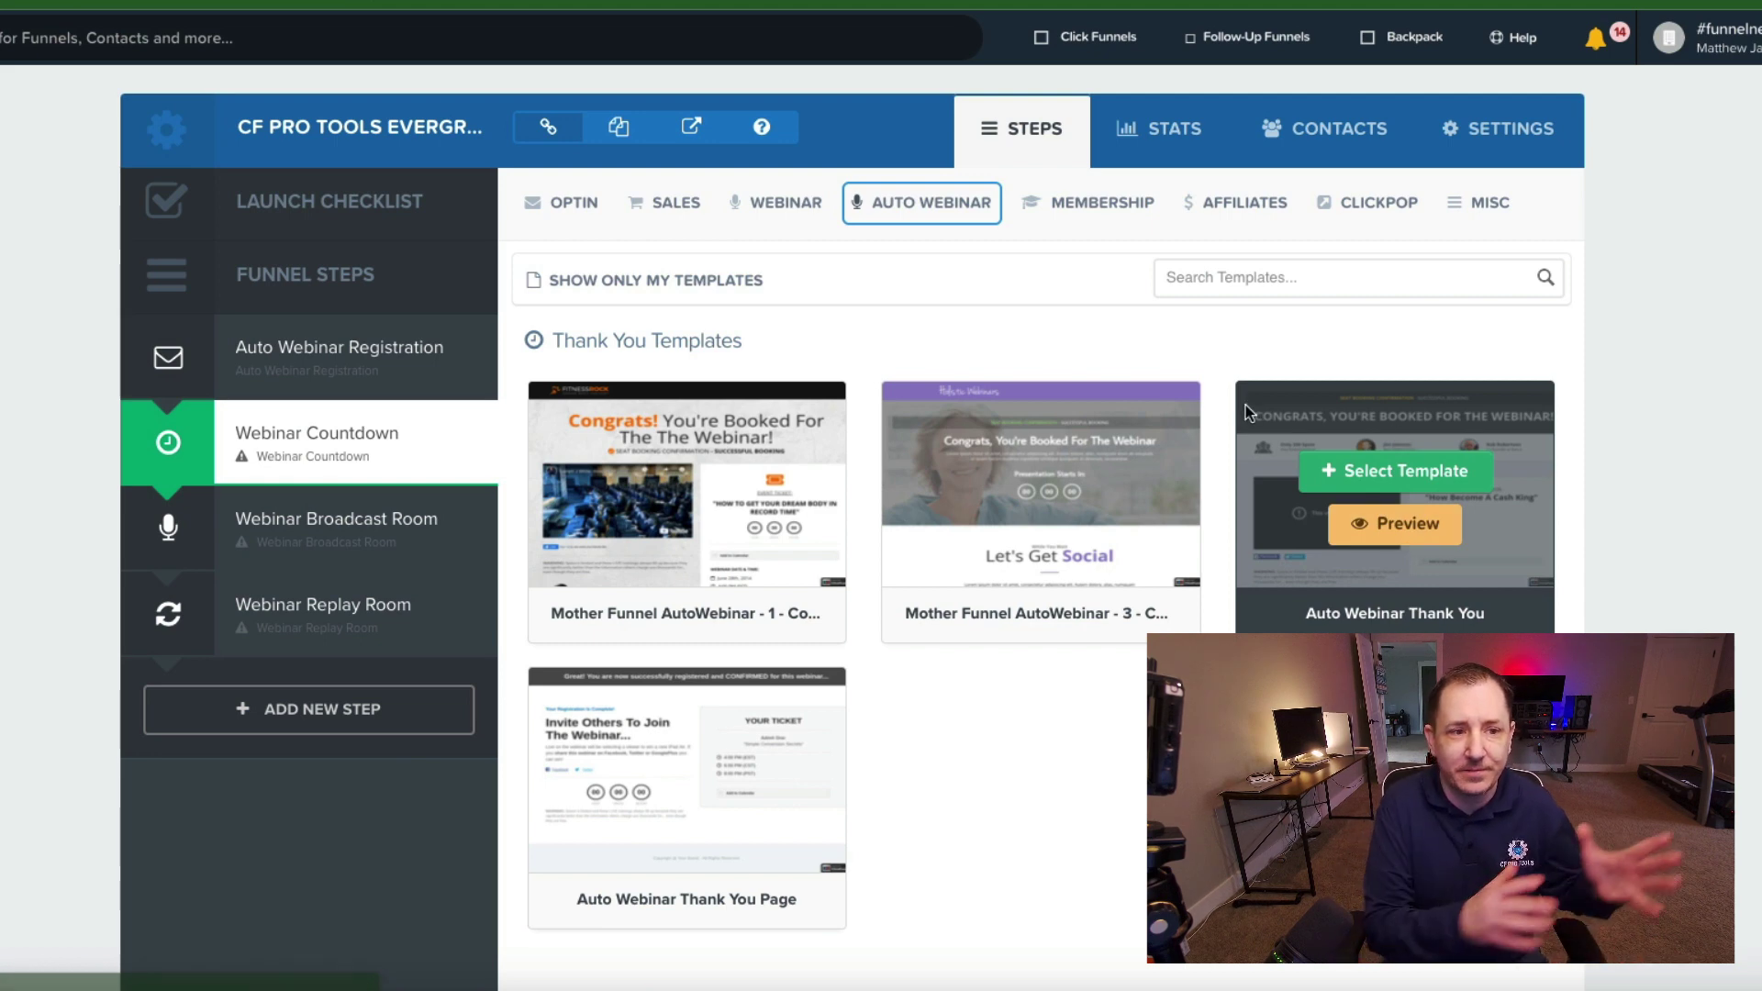
click(367, 445)
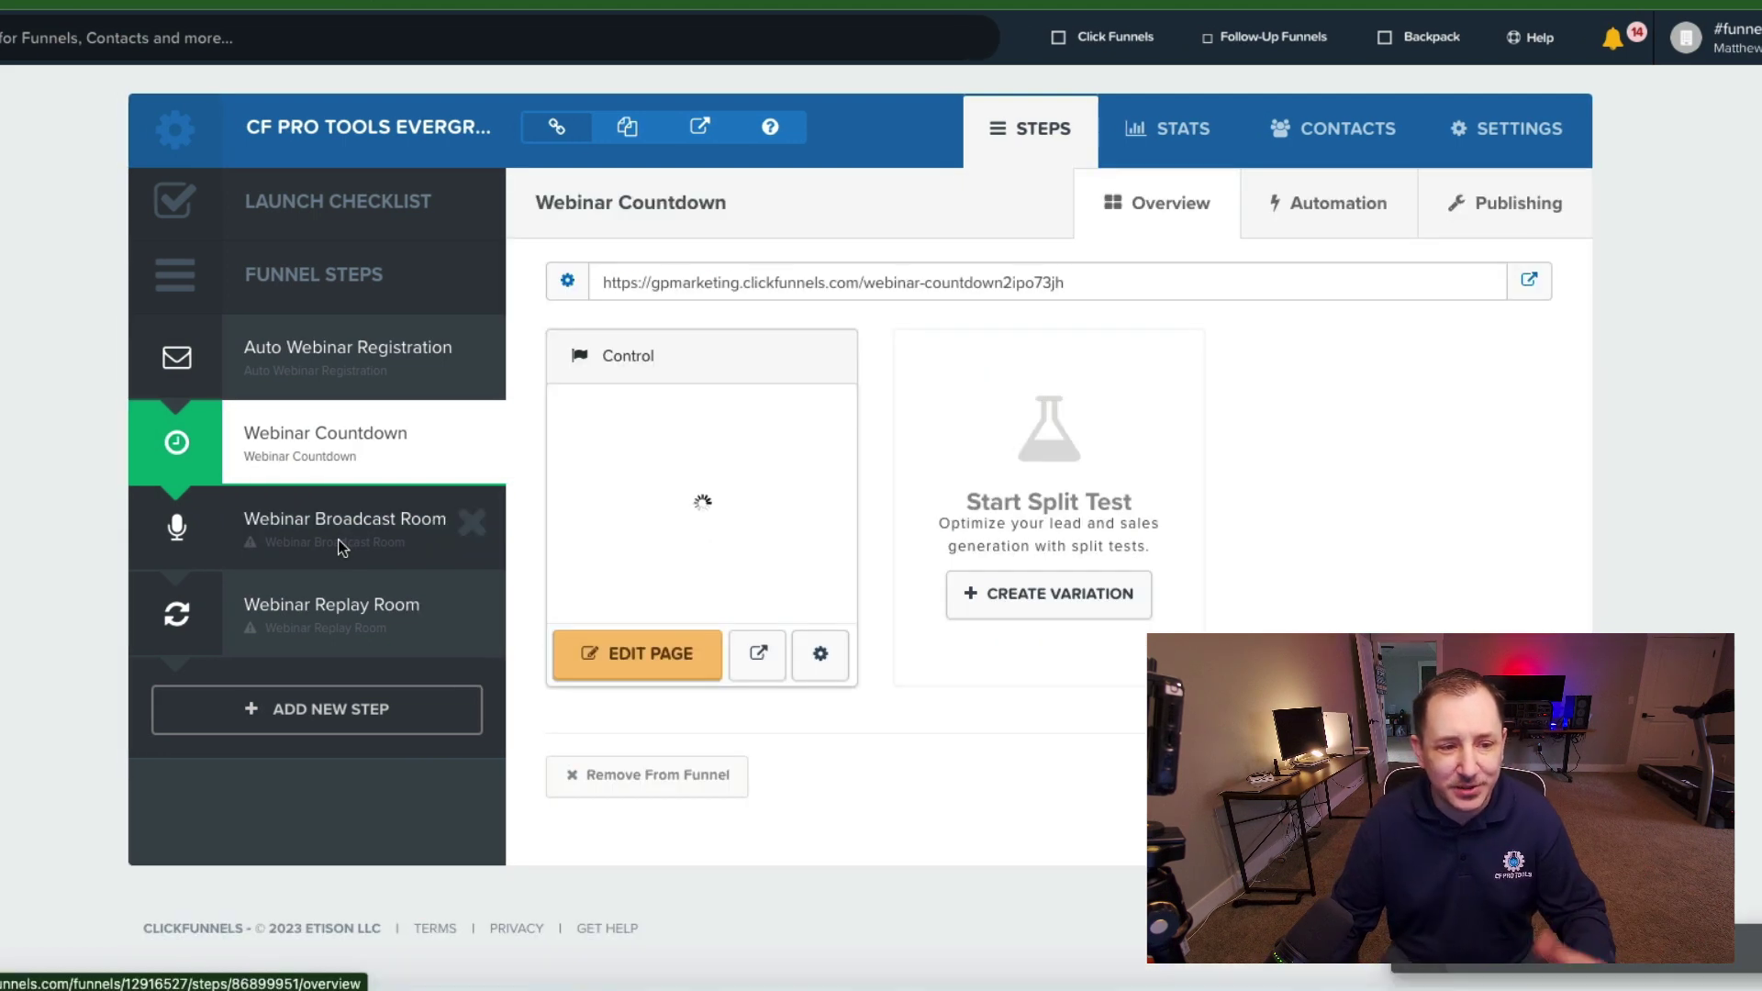
Step: Browse the broadcast room templates and pick the Mother Funnel AutoWebinar - 1 "How To Get Your Dream Body In Record Time" design for the Webinar Broadcast Room
click(330, 509)
mouse_move(918, 204)
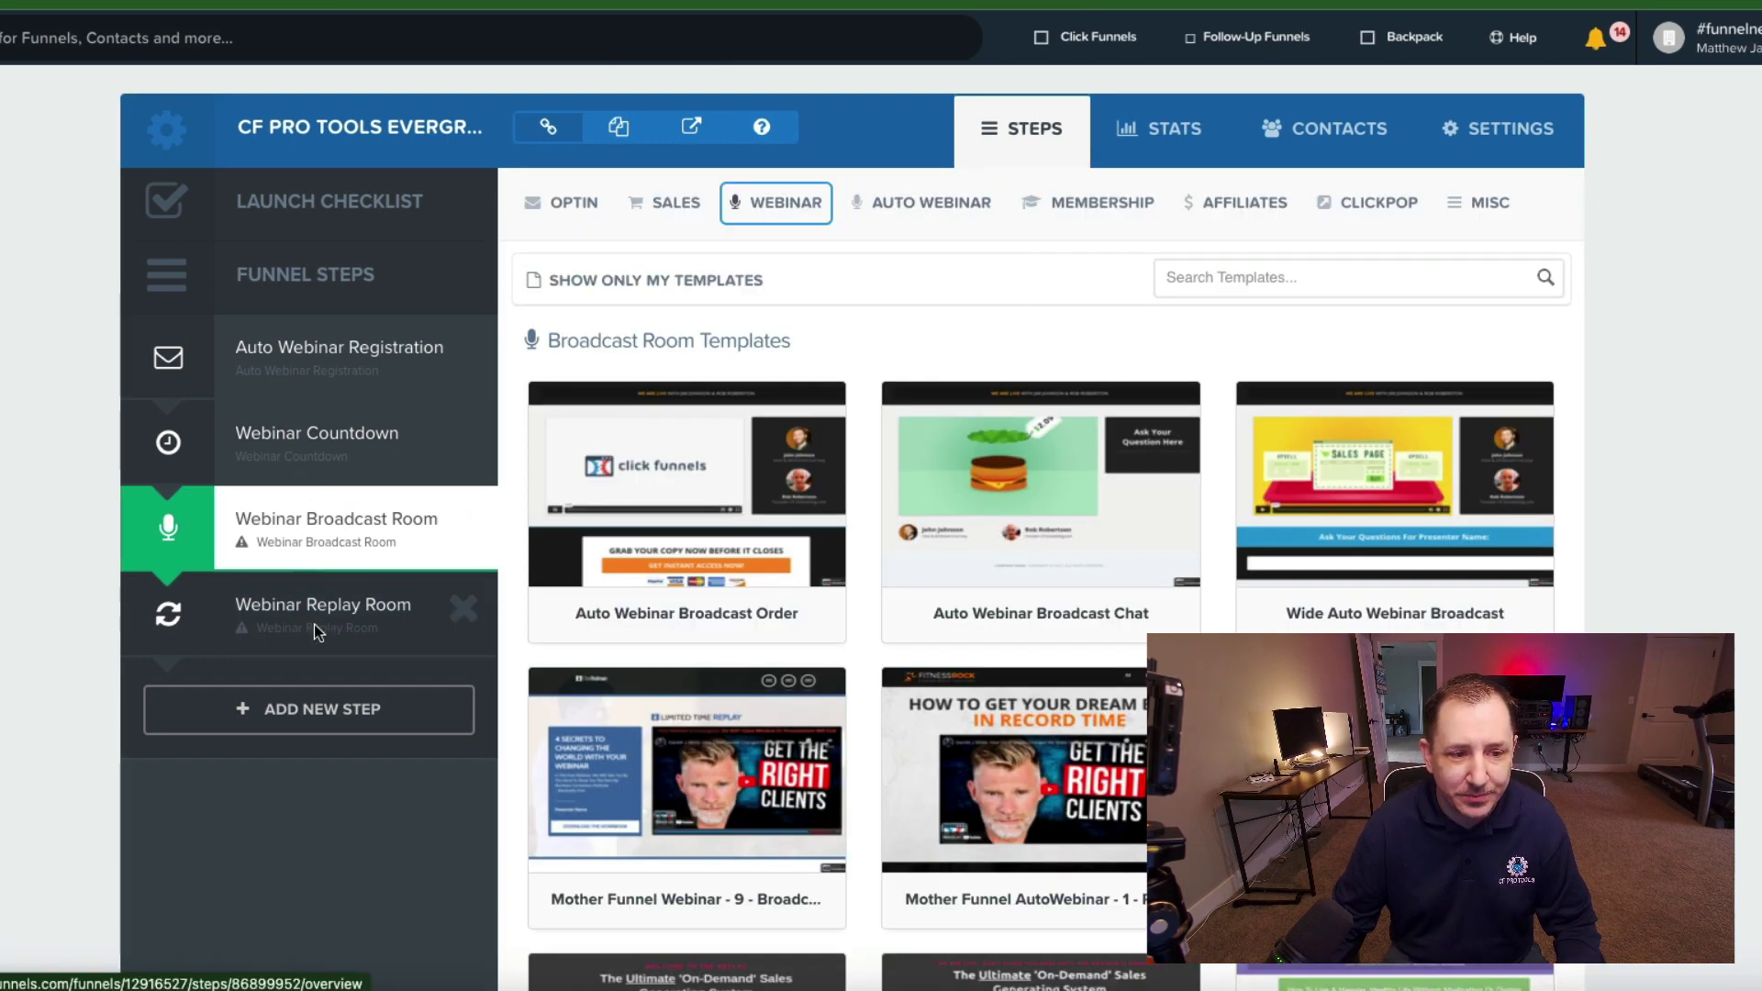
mouse_move(780, 204)
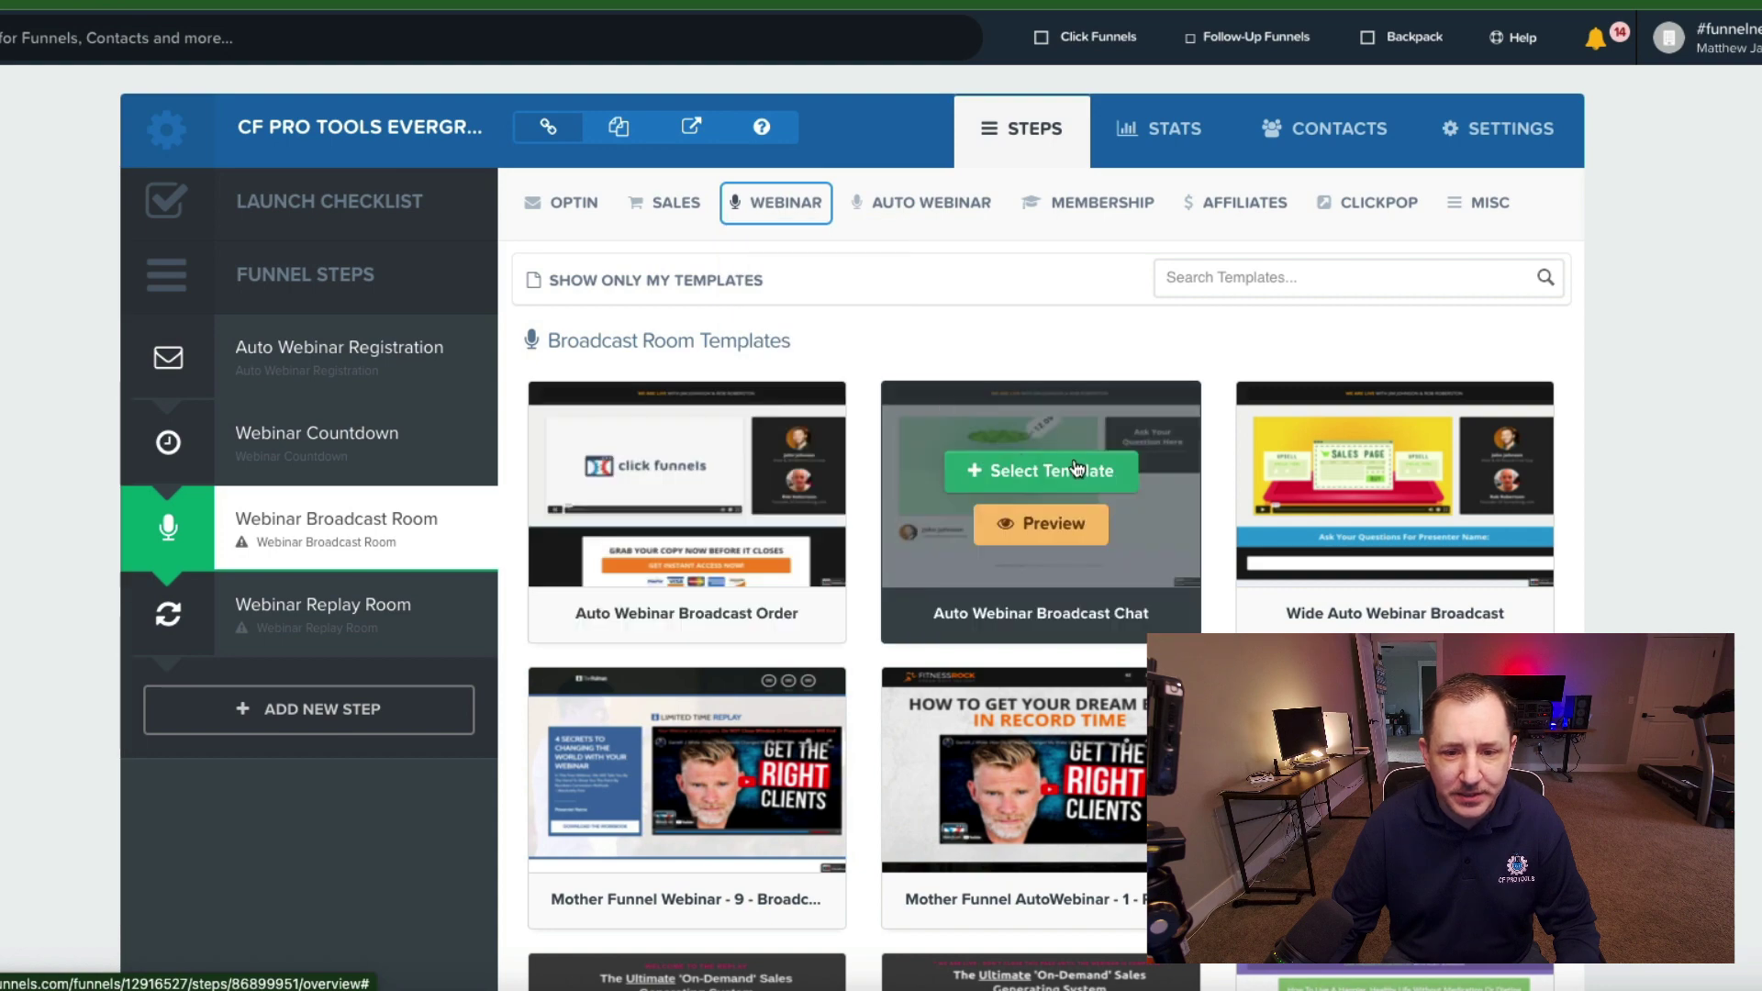
scroll(1071, 472, down, 4)
scroll(1071, 471, down, 4)
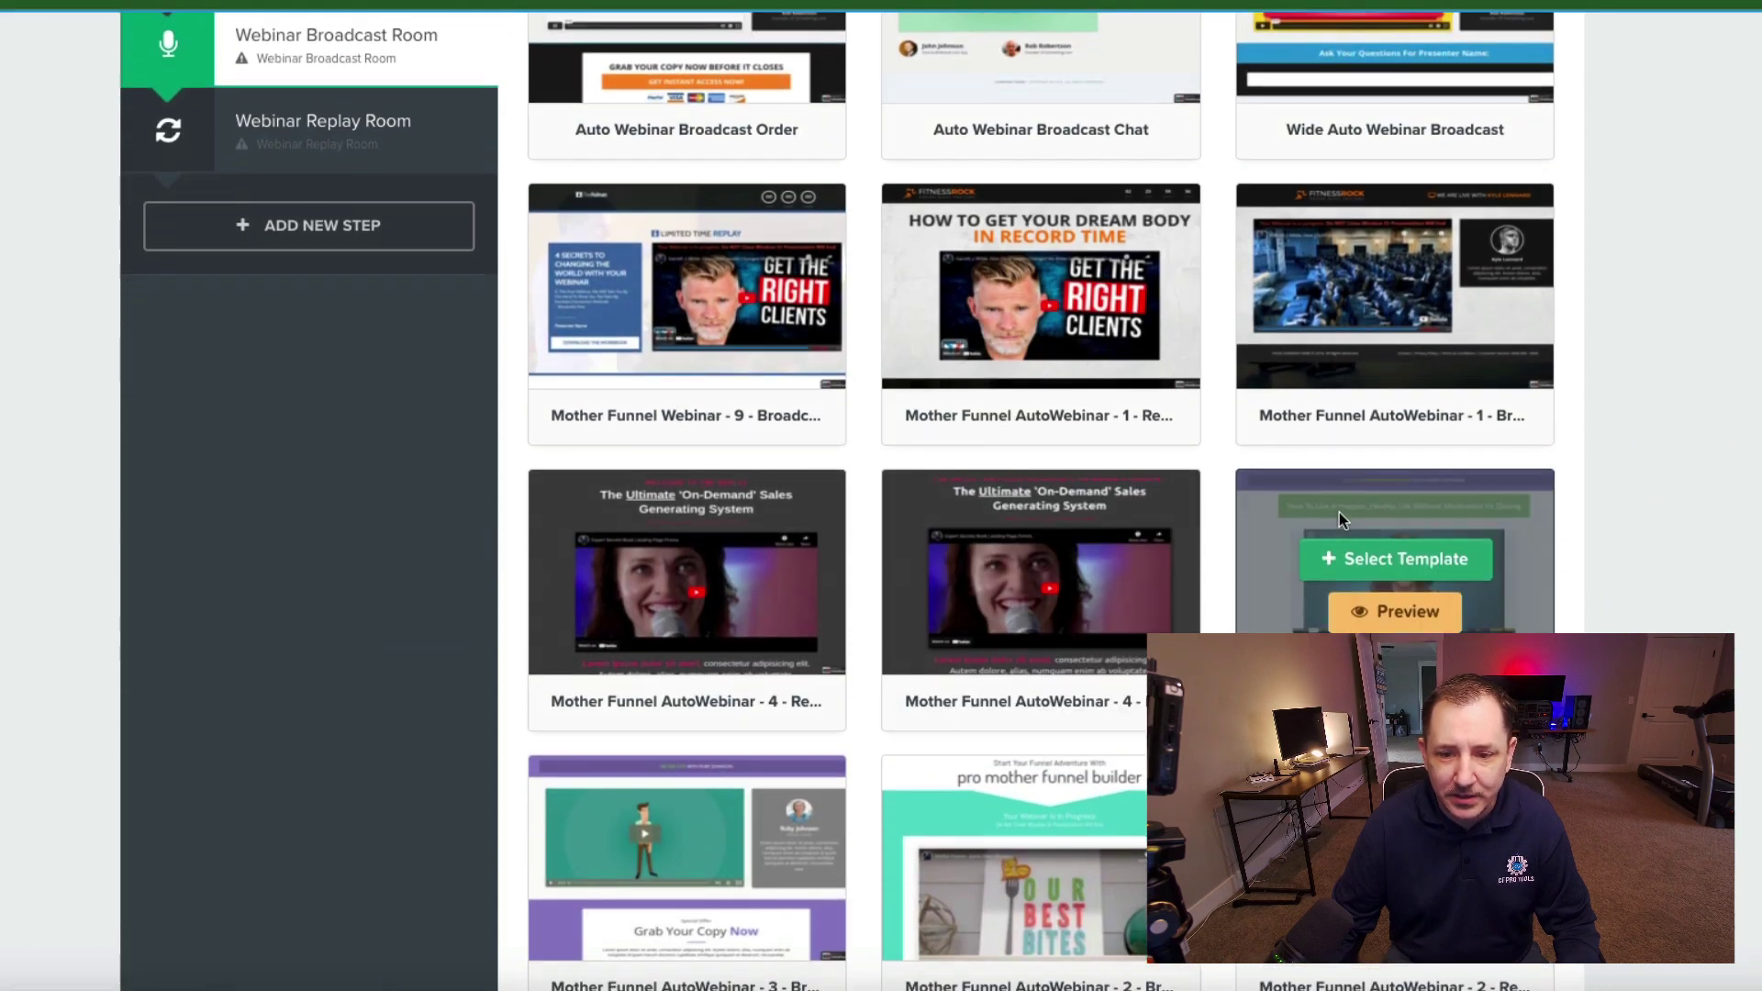
scroll(1164, 510, down, 12)
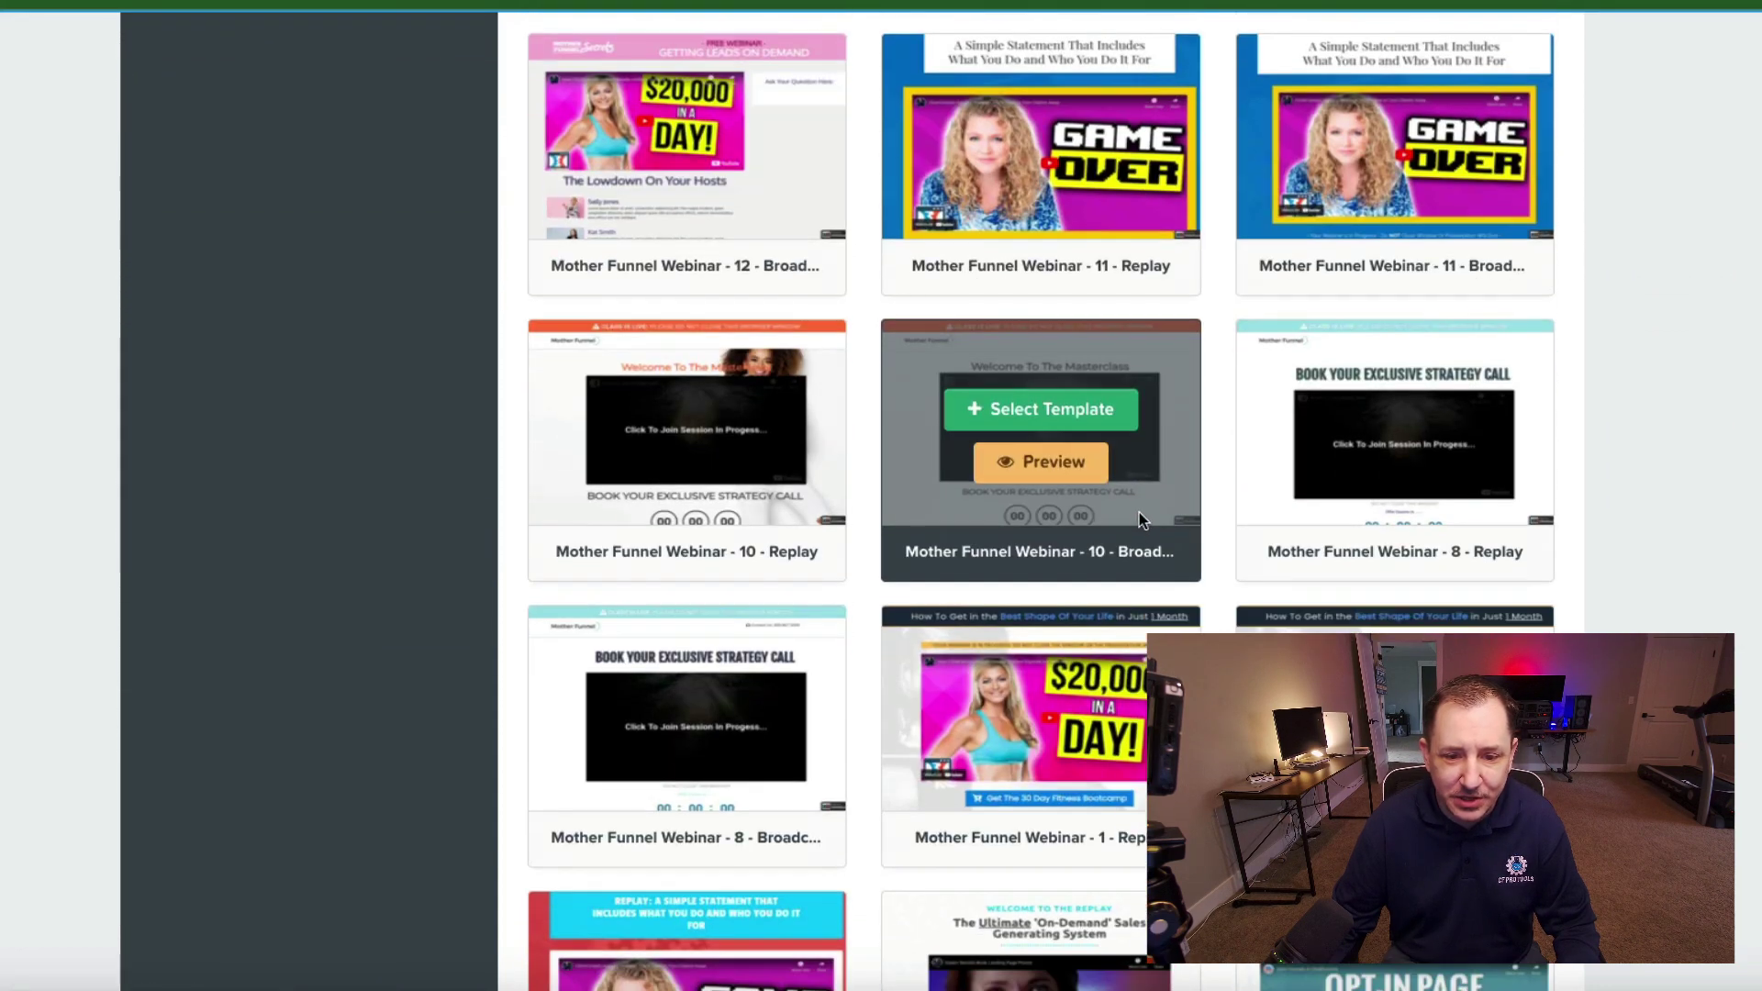
scroll(1140, 520, up, 12)
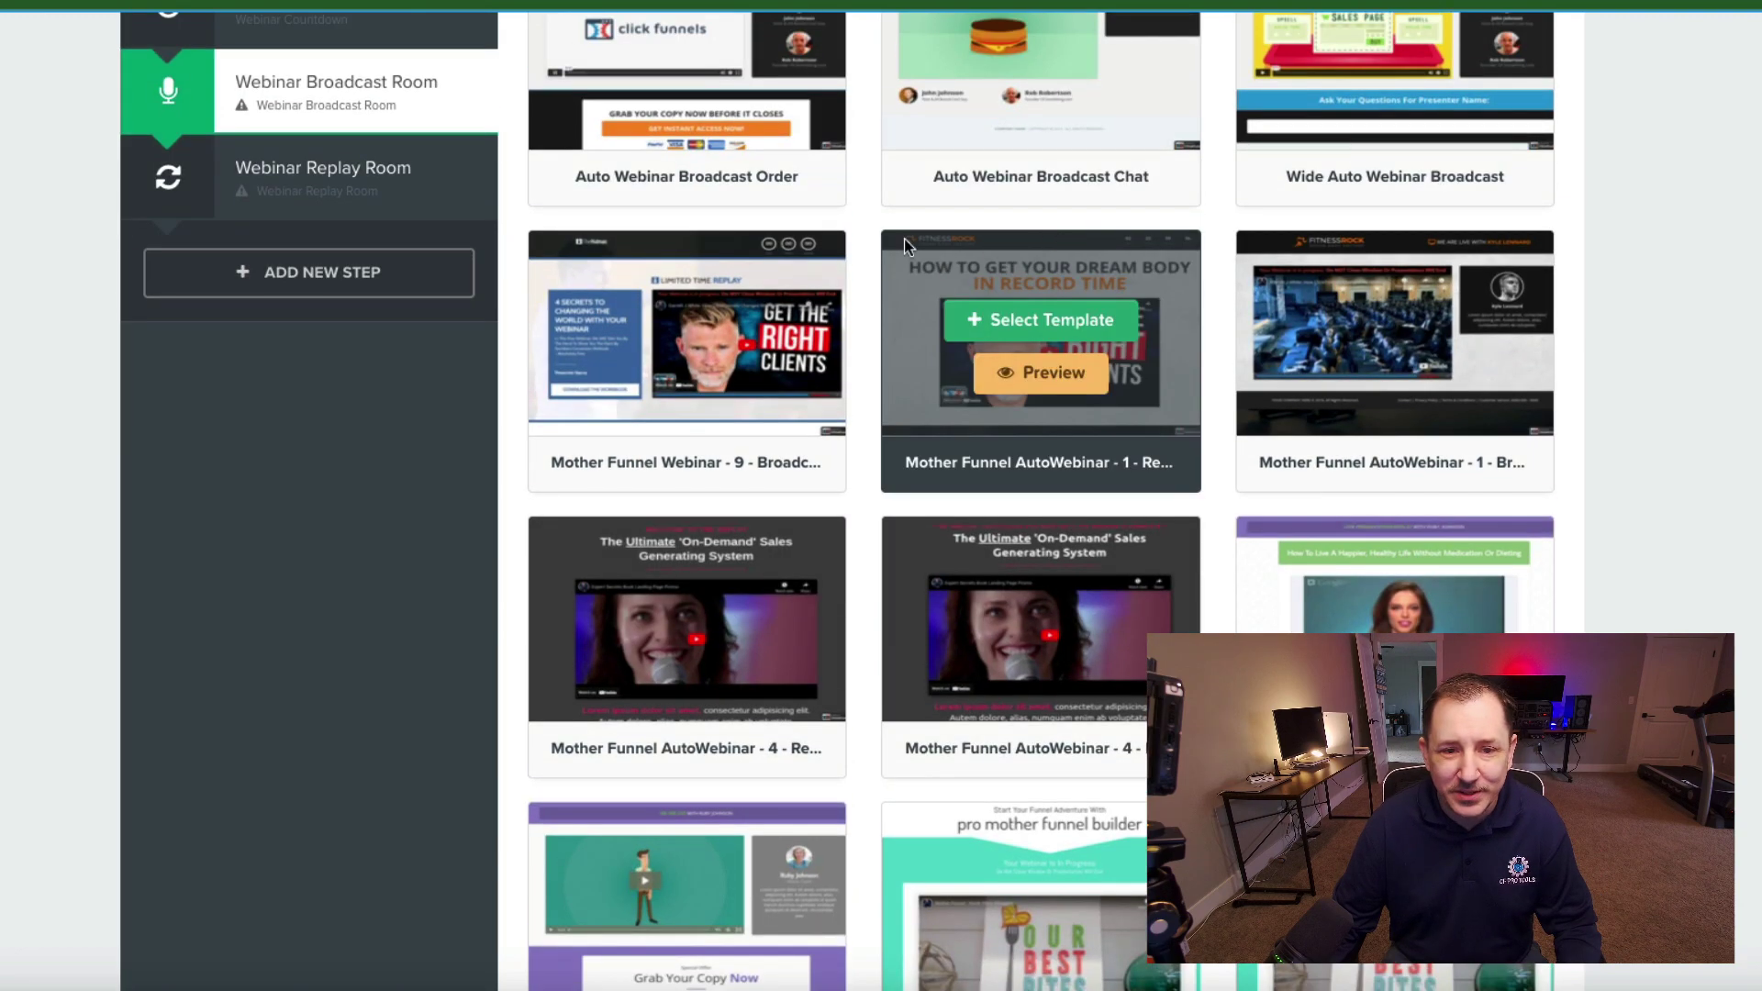
click(1069, 322)
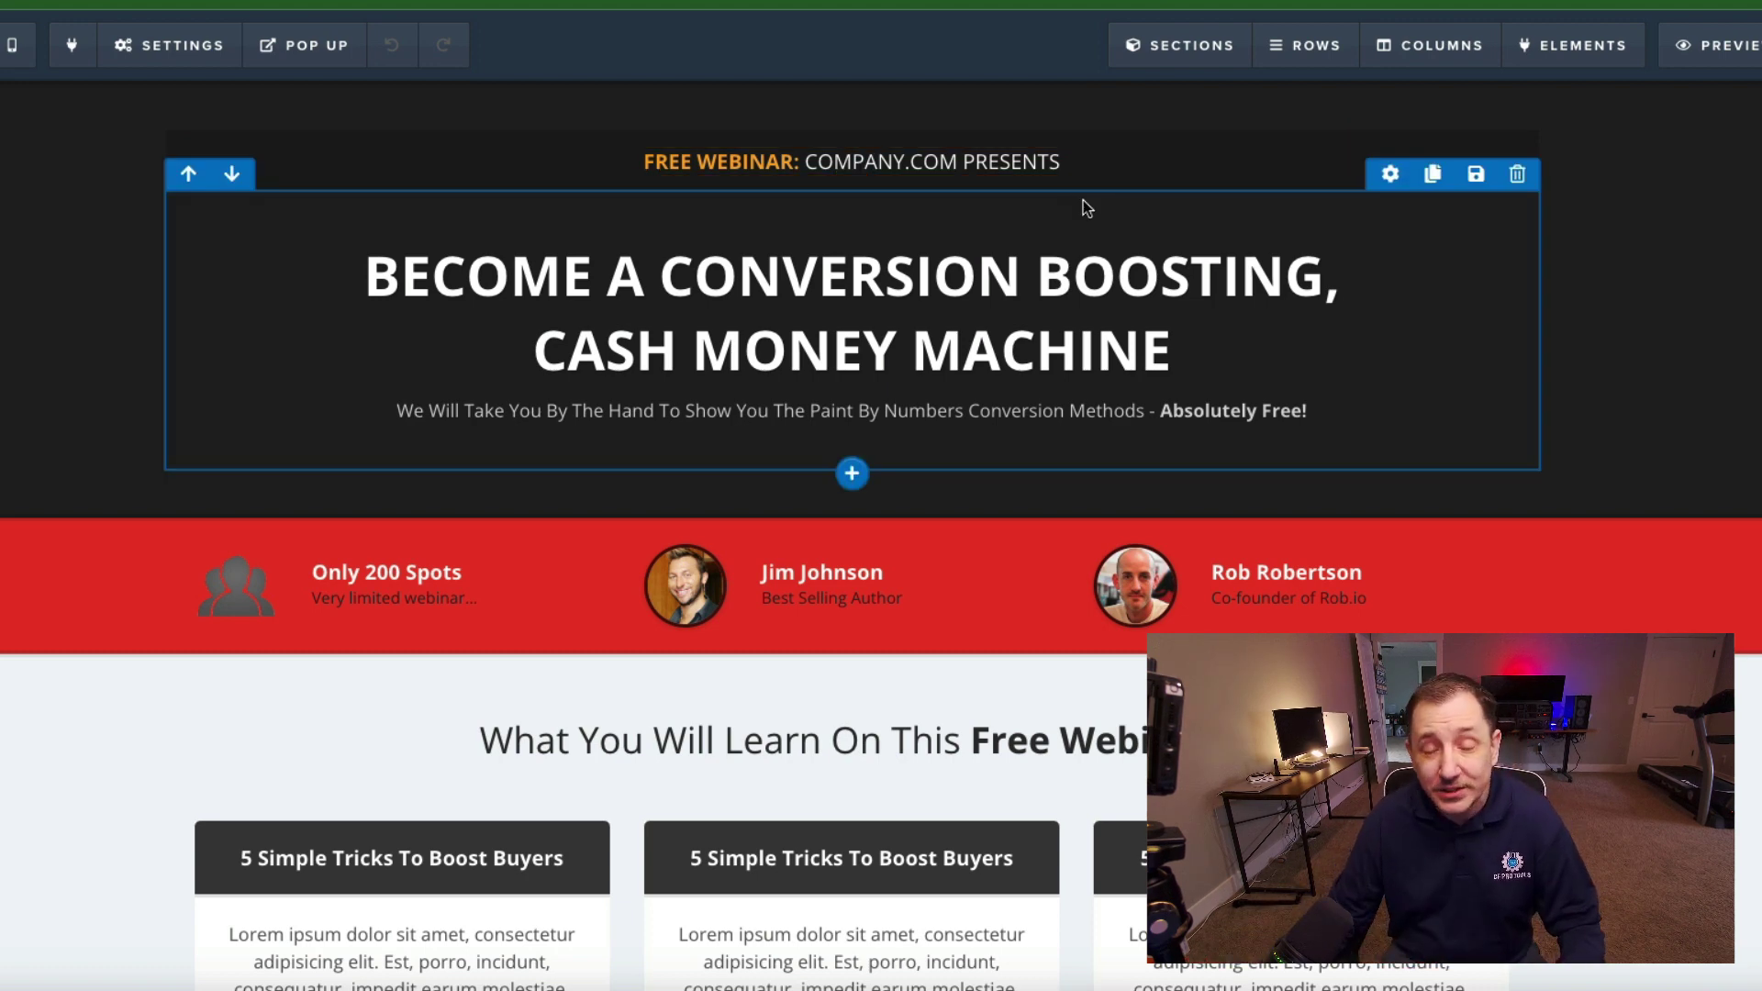
Step: Open the registration page's webinar settings and set the autowebinar type to Top Of The Hour
click(187, 53)
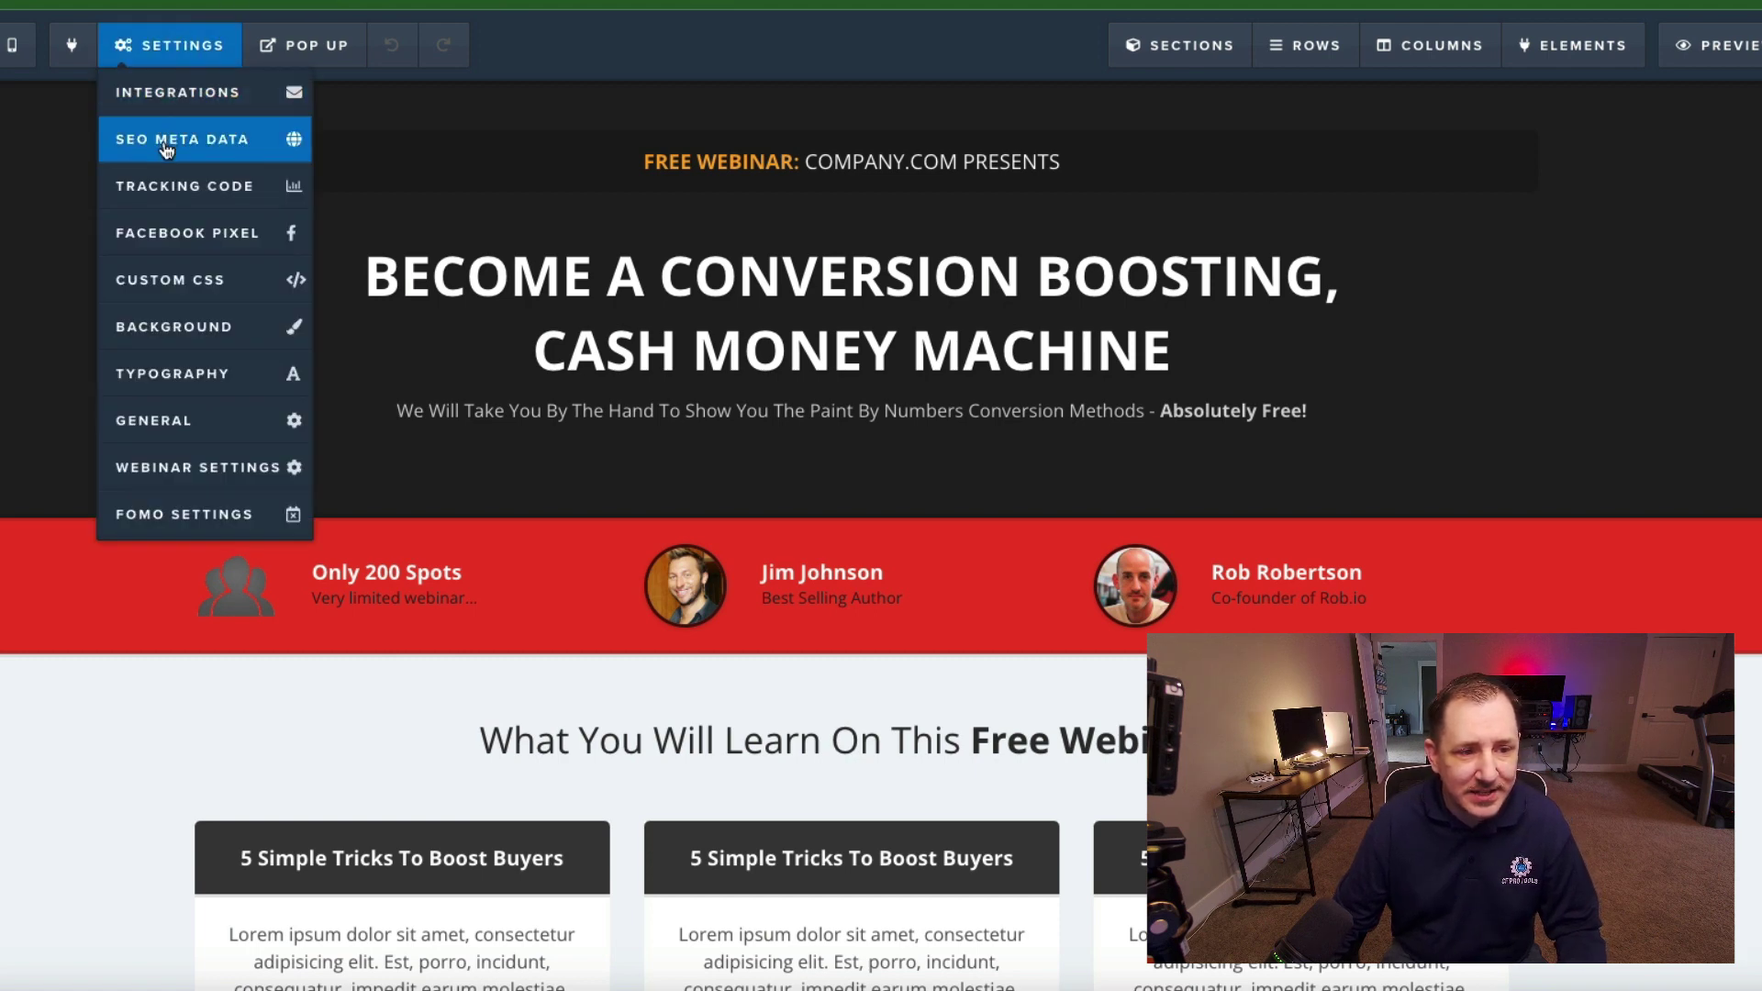
click(168, 476)
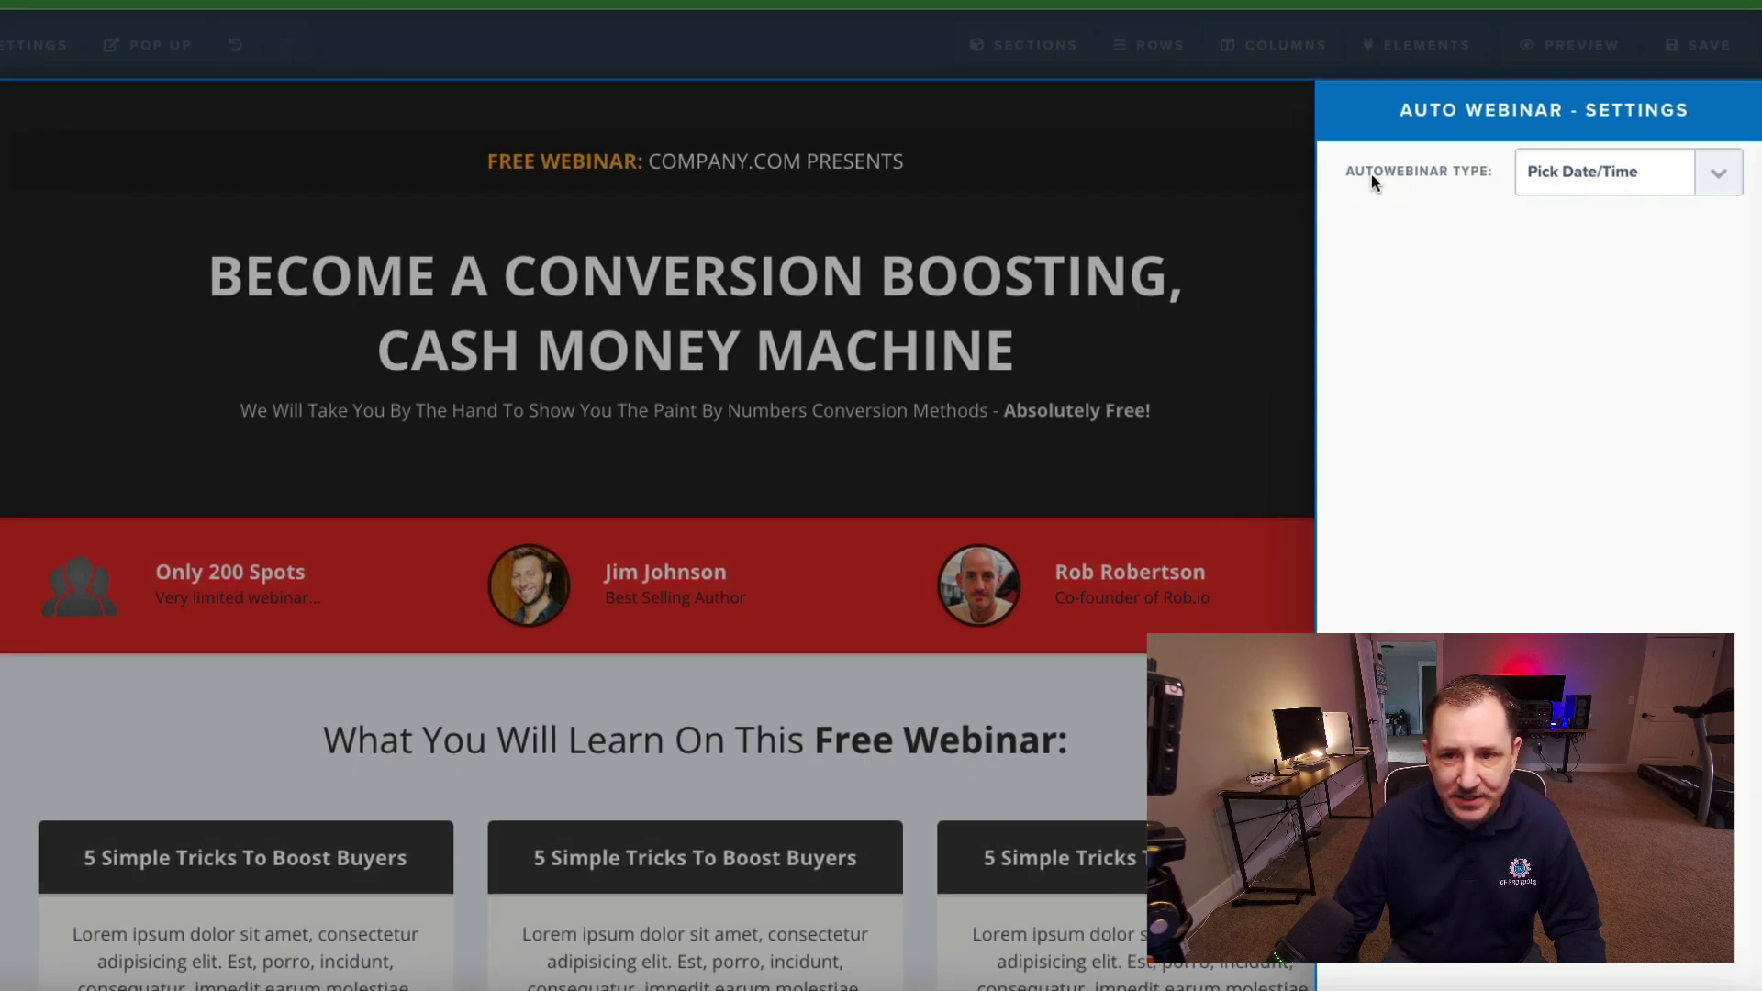
click(1620, 186)
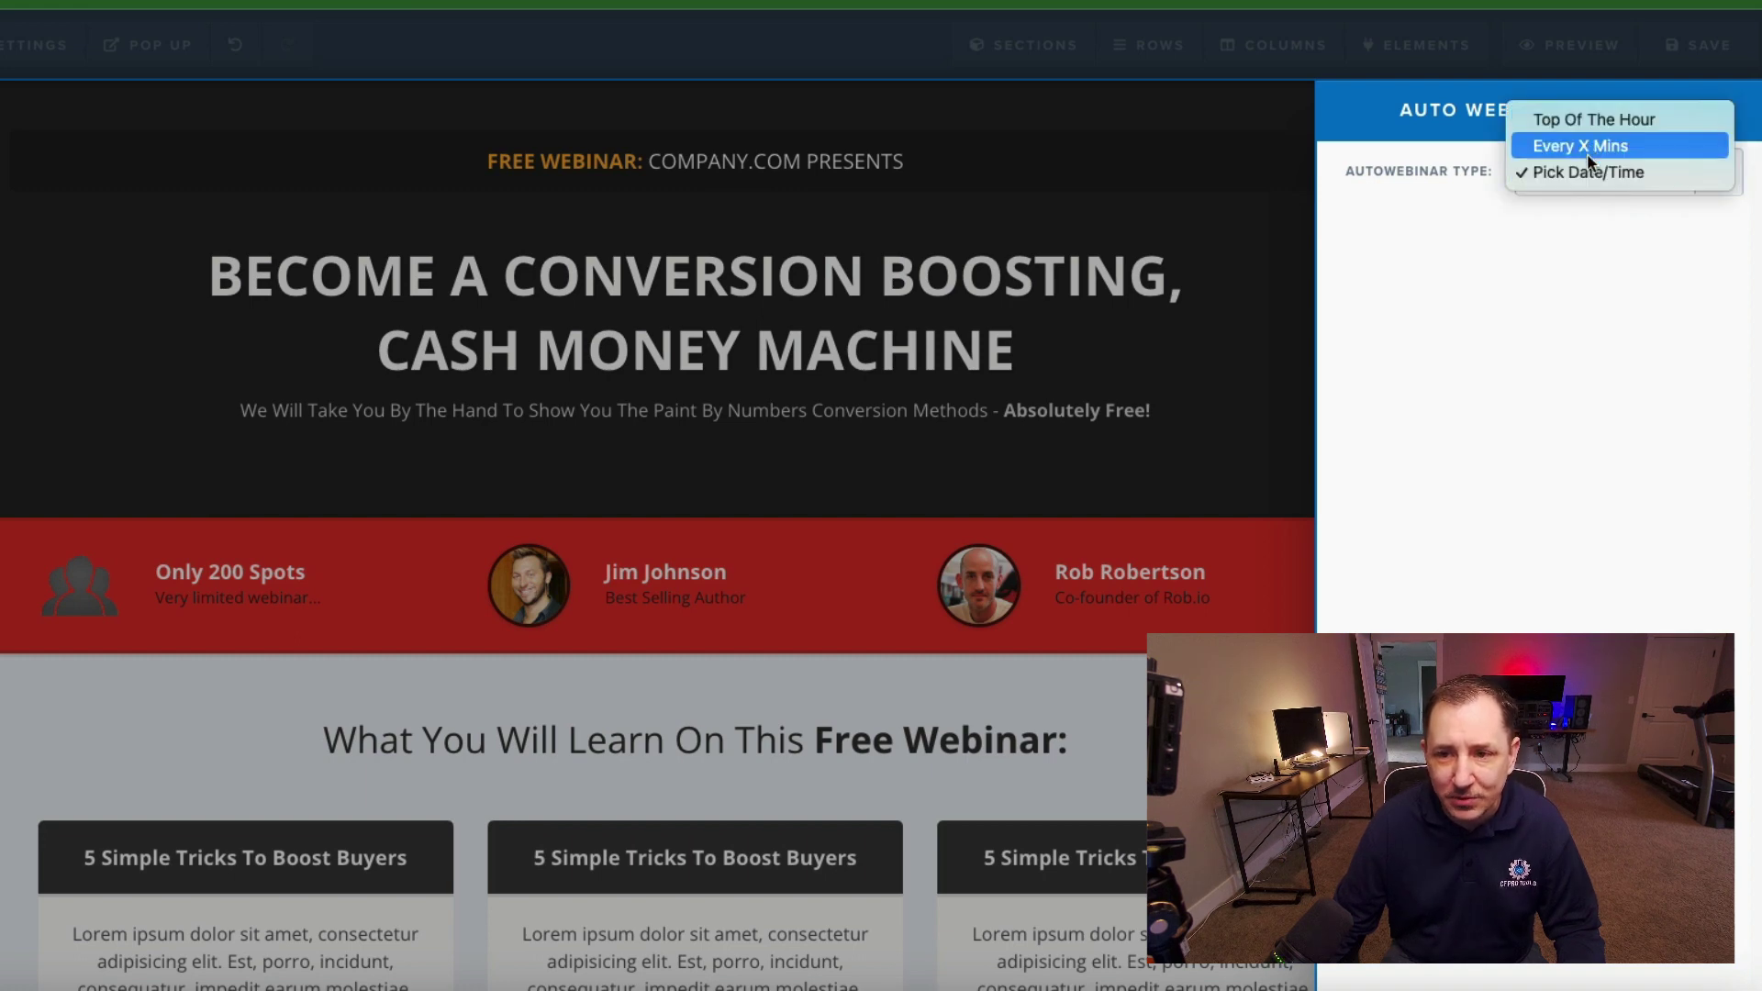
click(1617, 119)
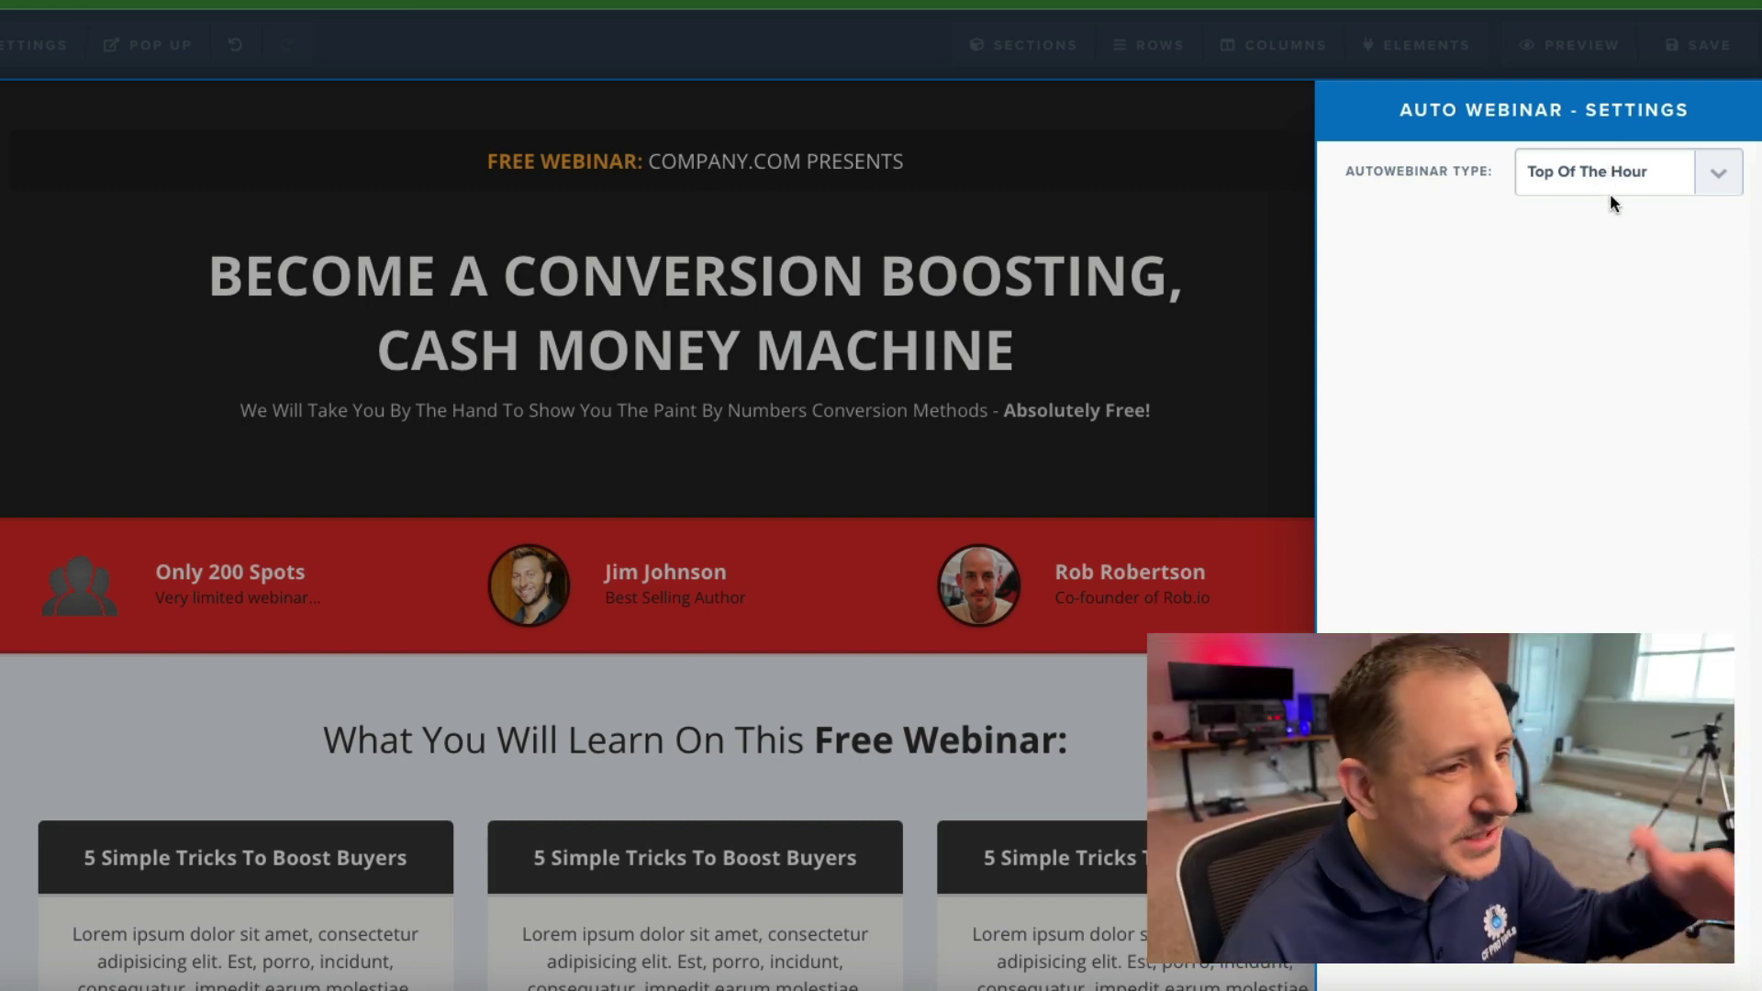
Step: Set the autowebinar type to Every X Mins with a frequency of Every 10 Mins, and close the webinar settings
click(1609, 173)
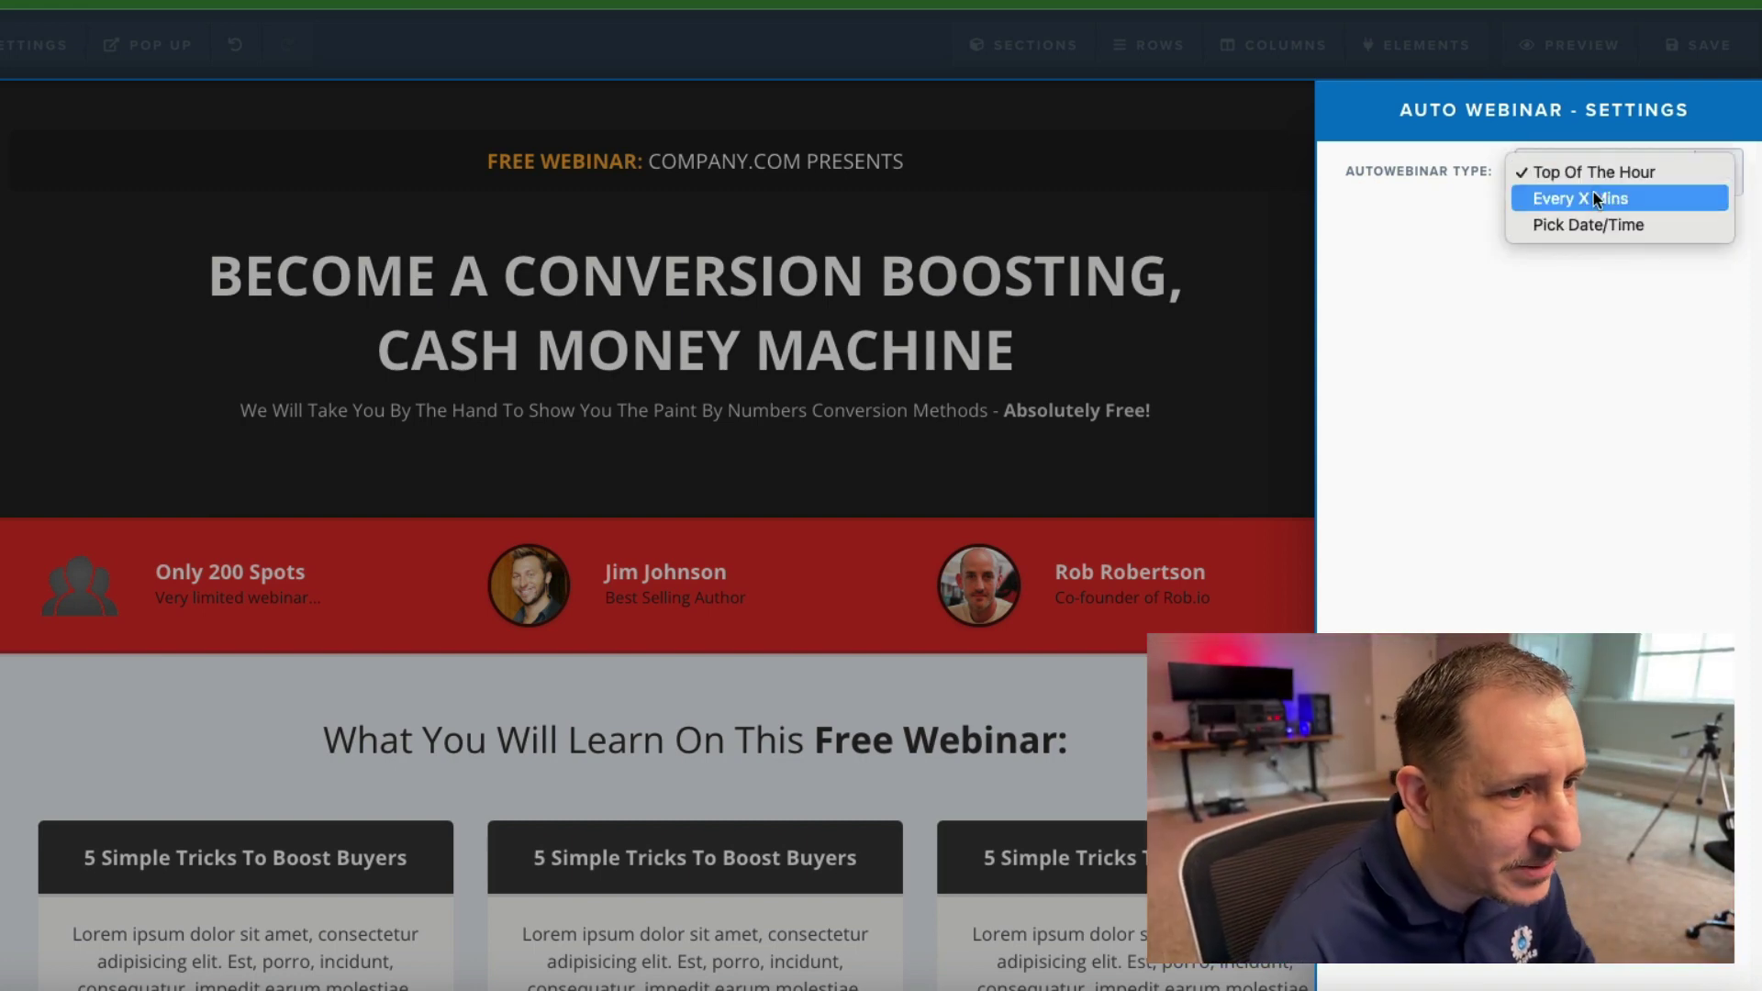
click(1605, 196)
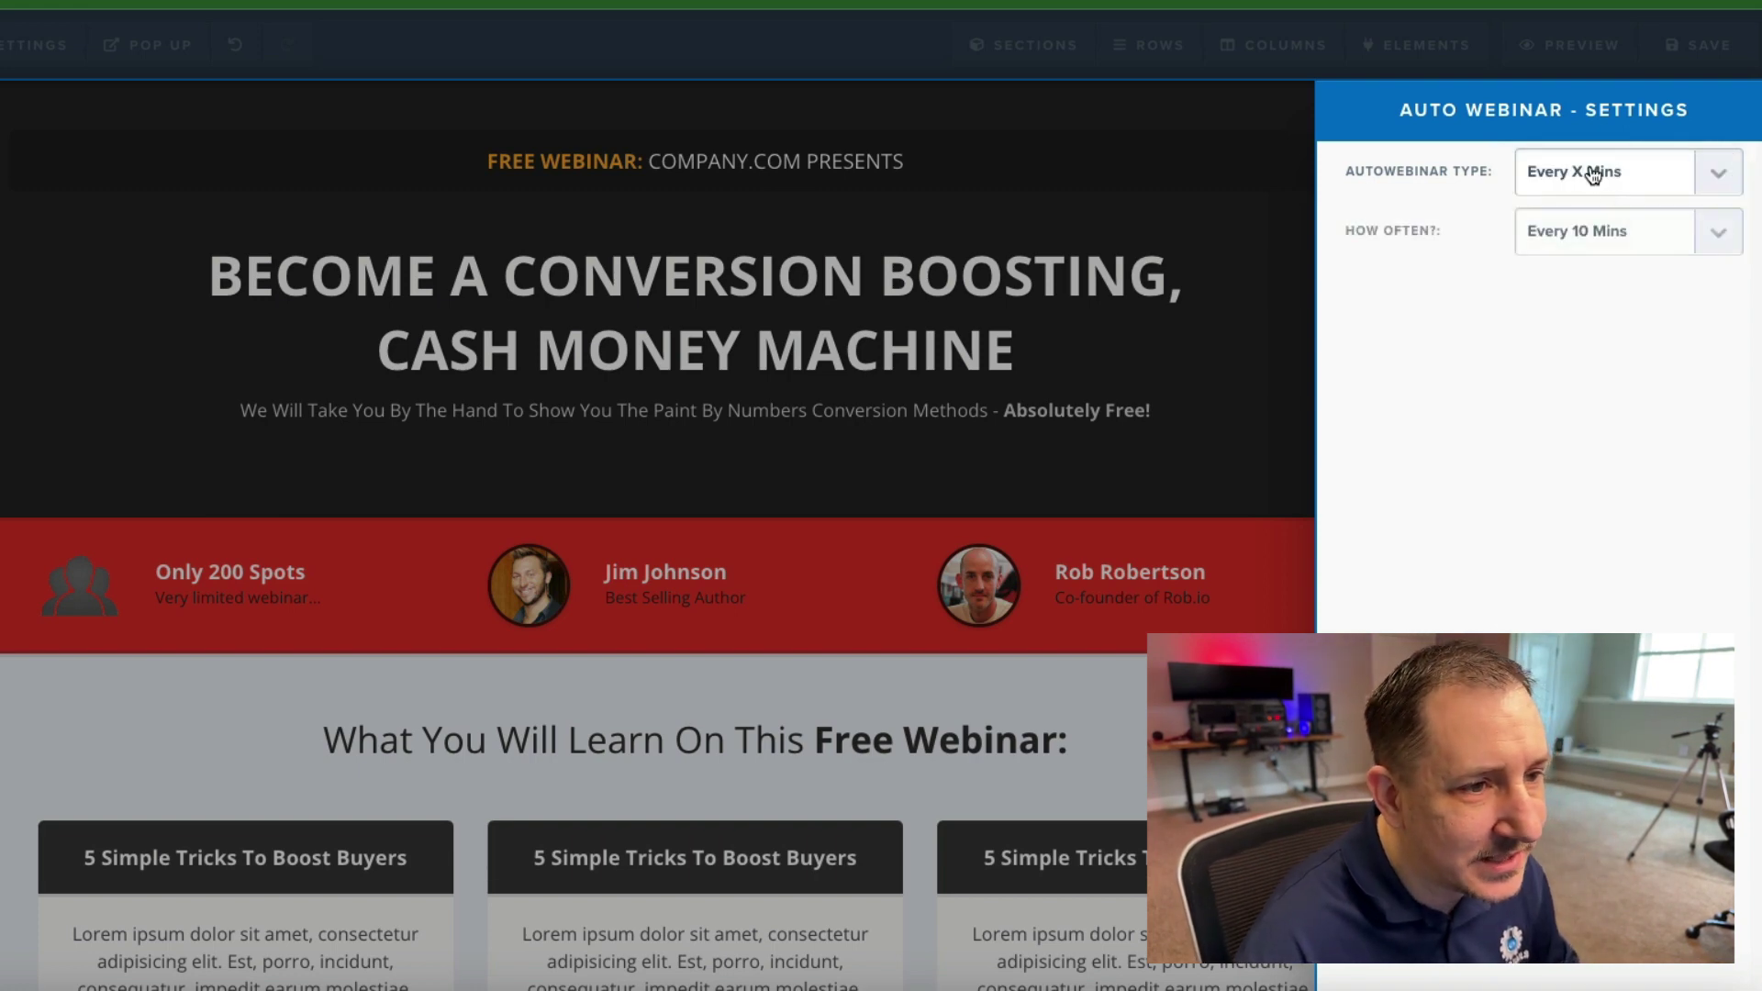
click(1601, 238)
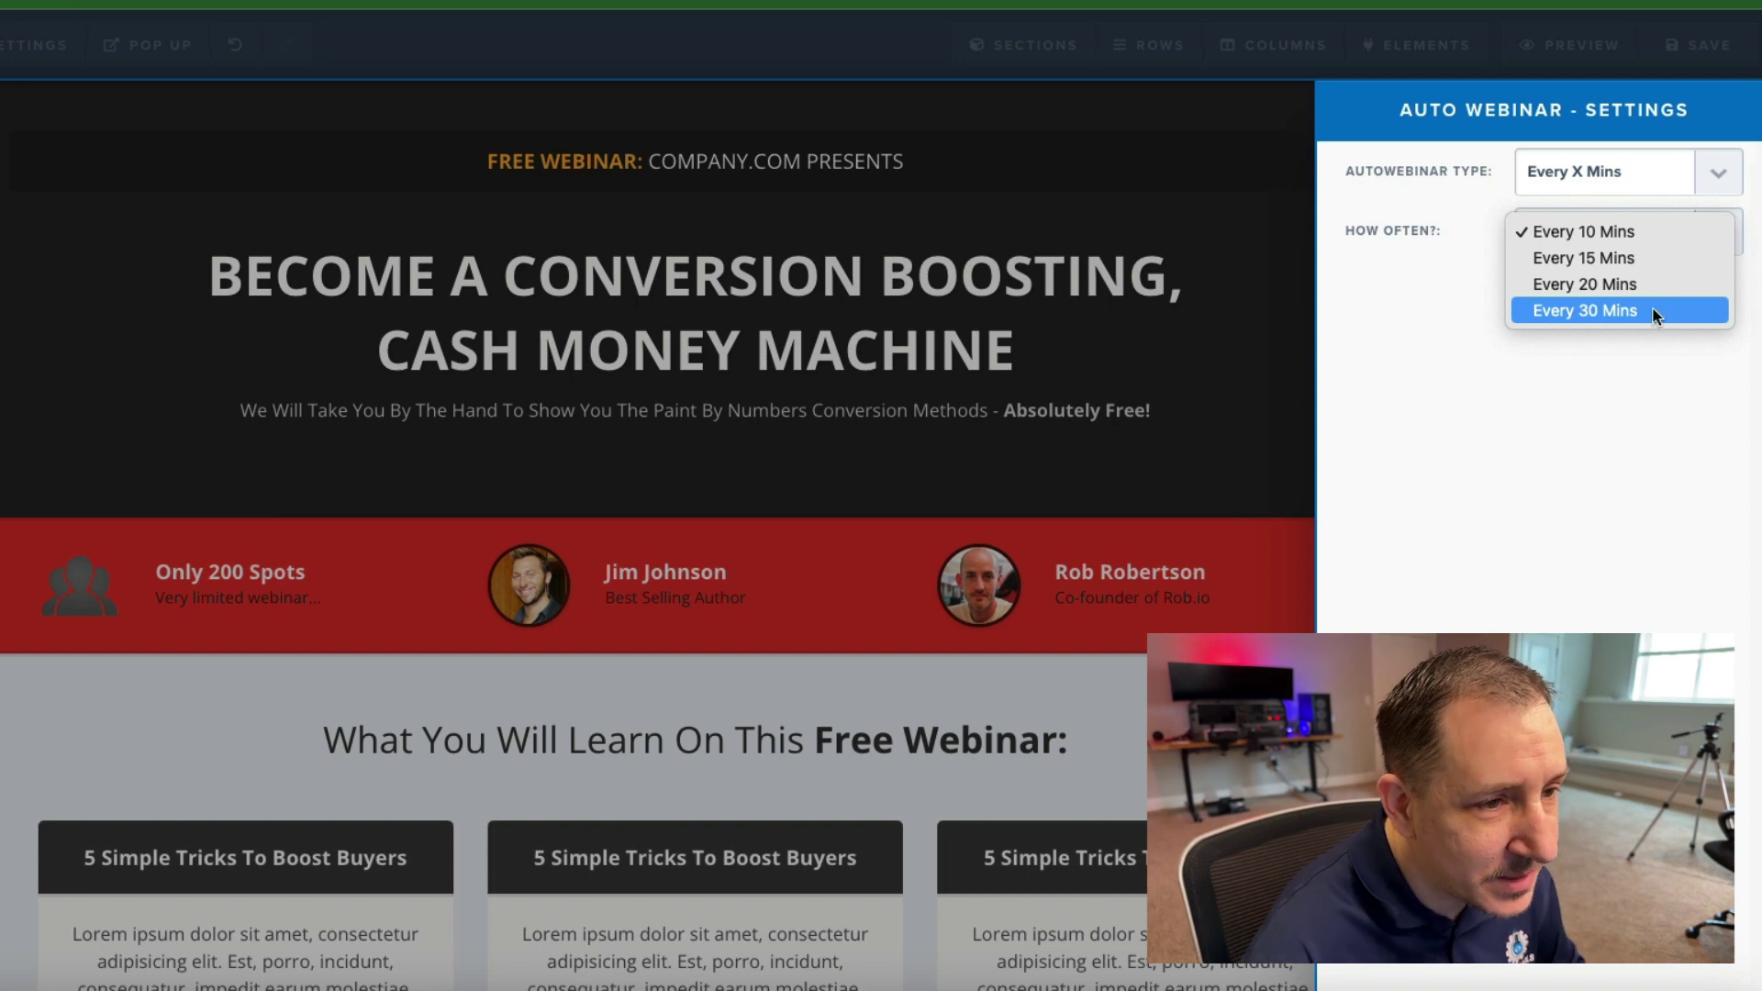
click(1608, 237)
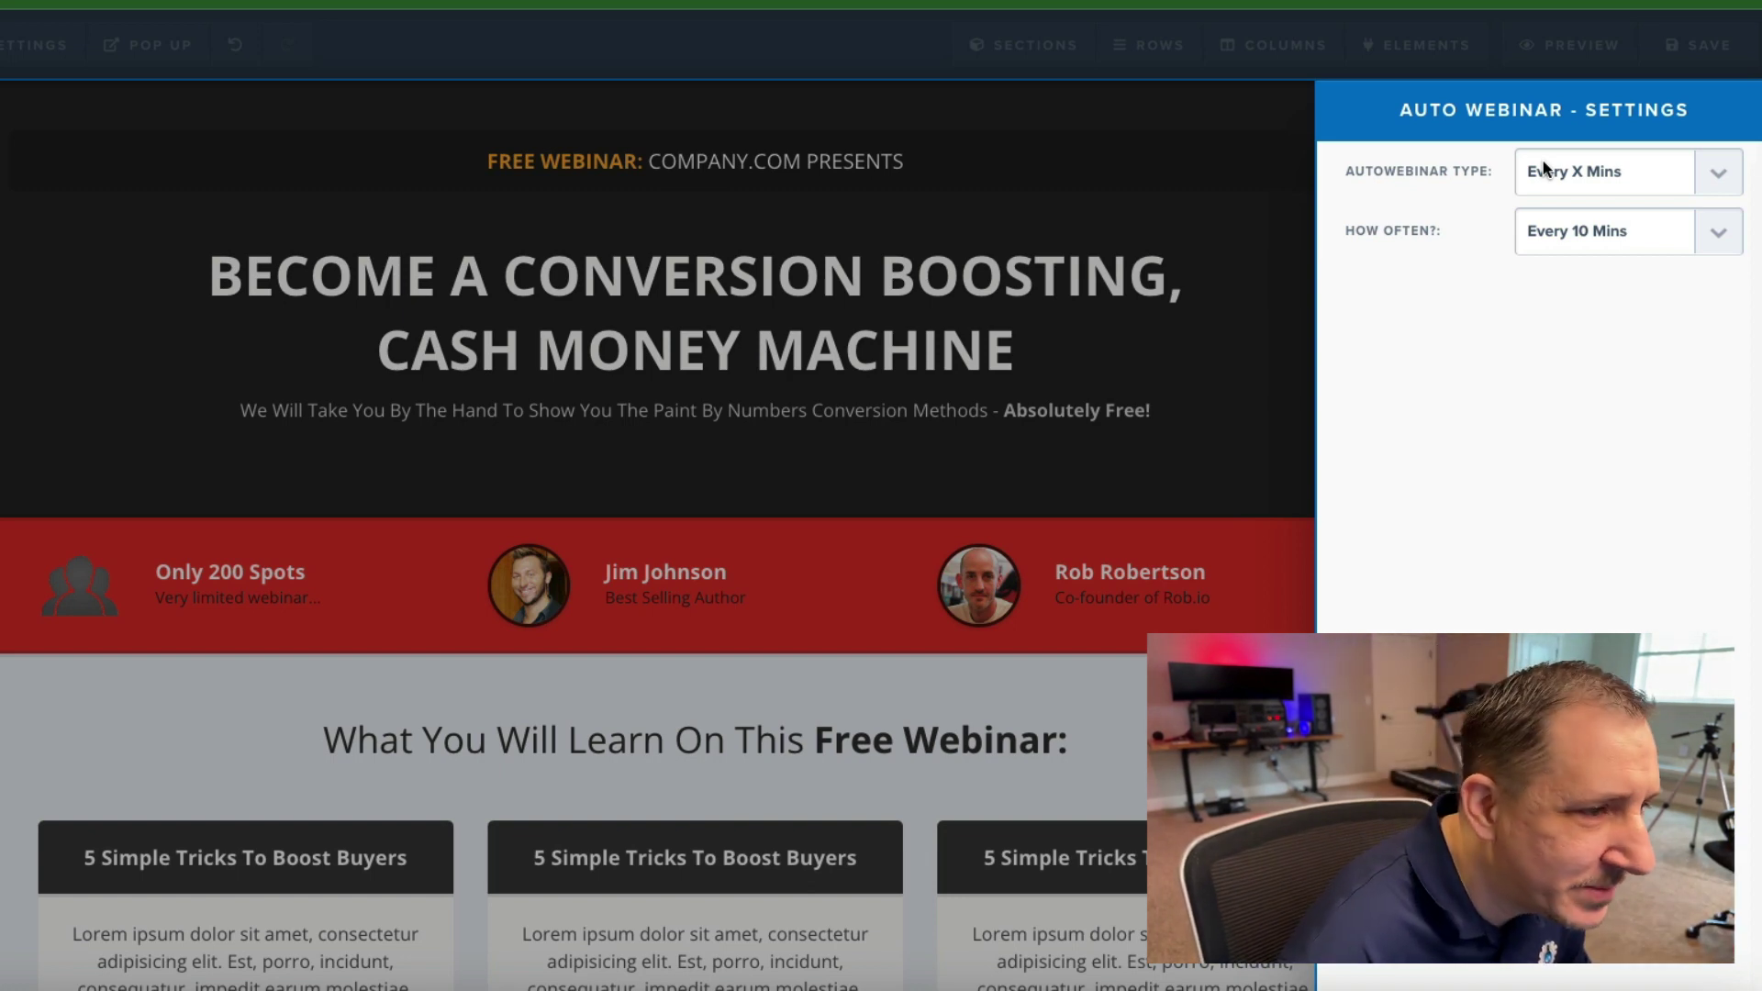
click(1115, 129)
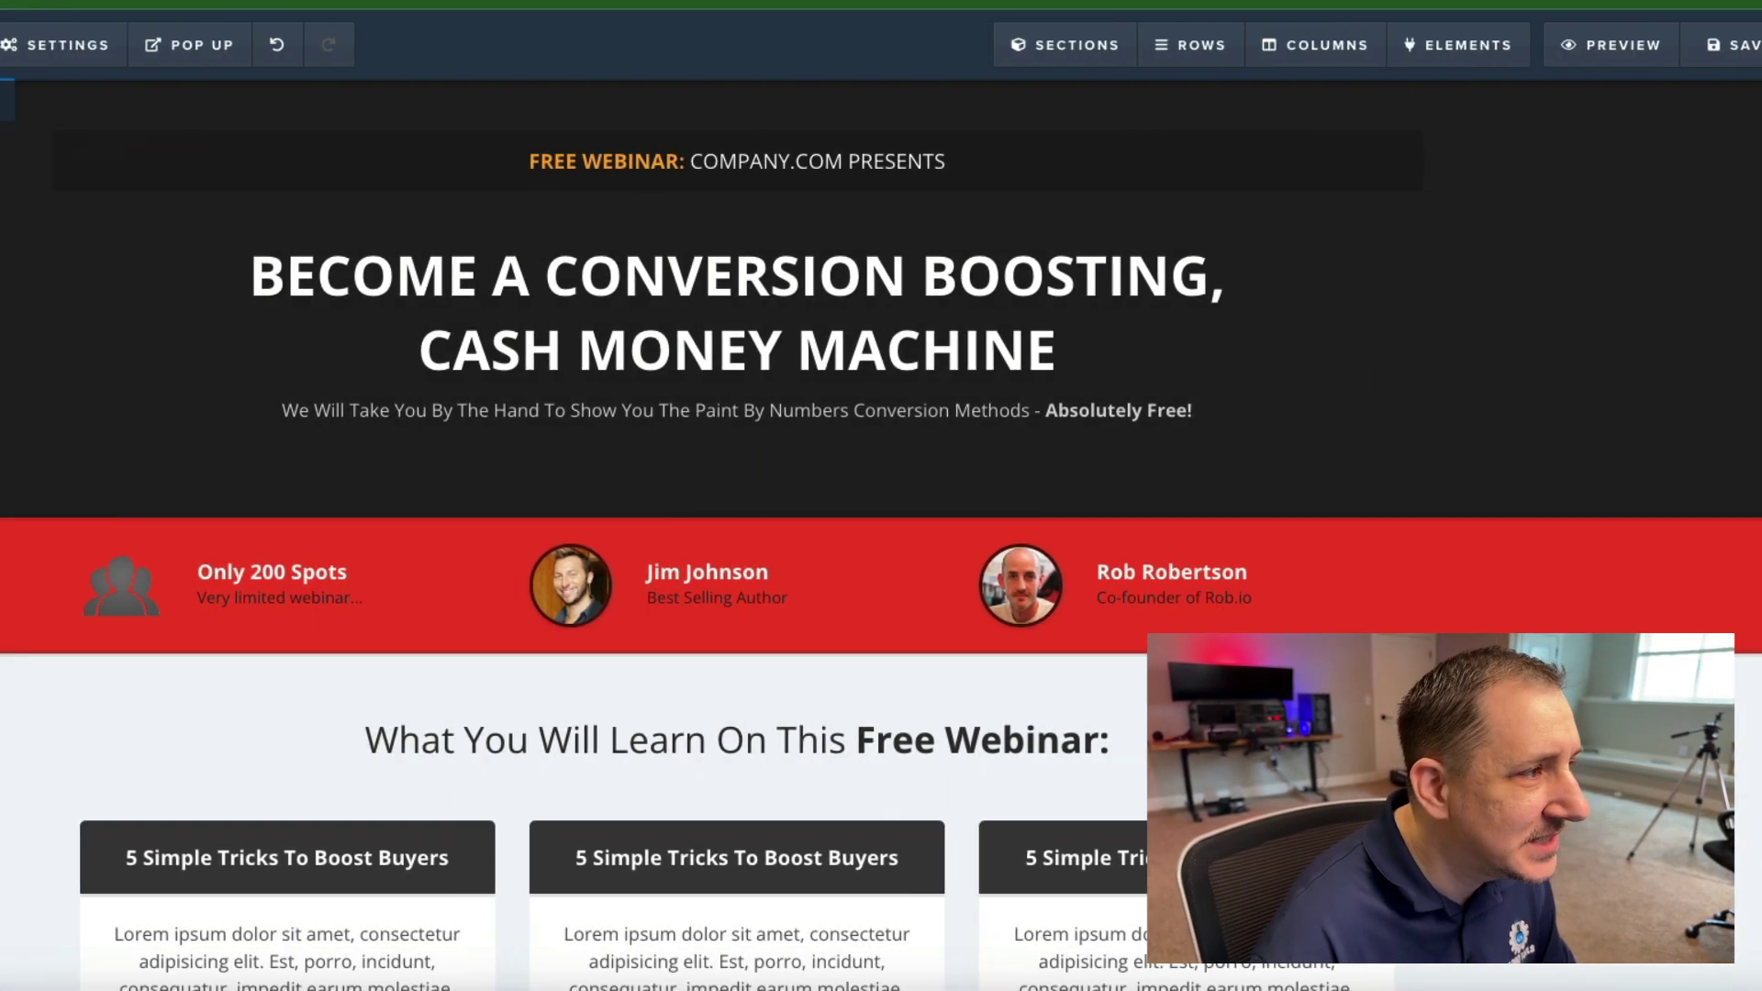
click(135, 45)
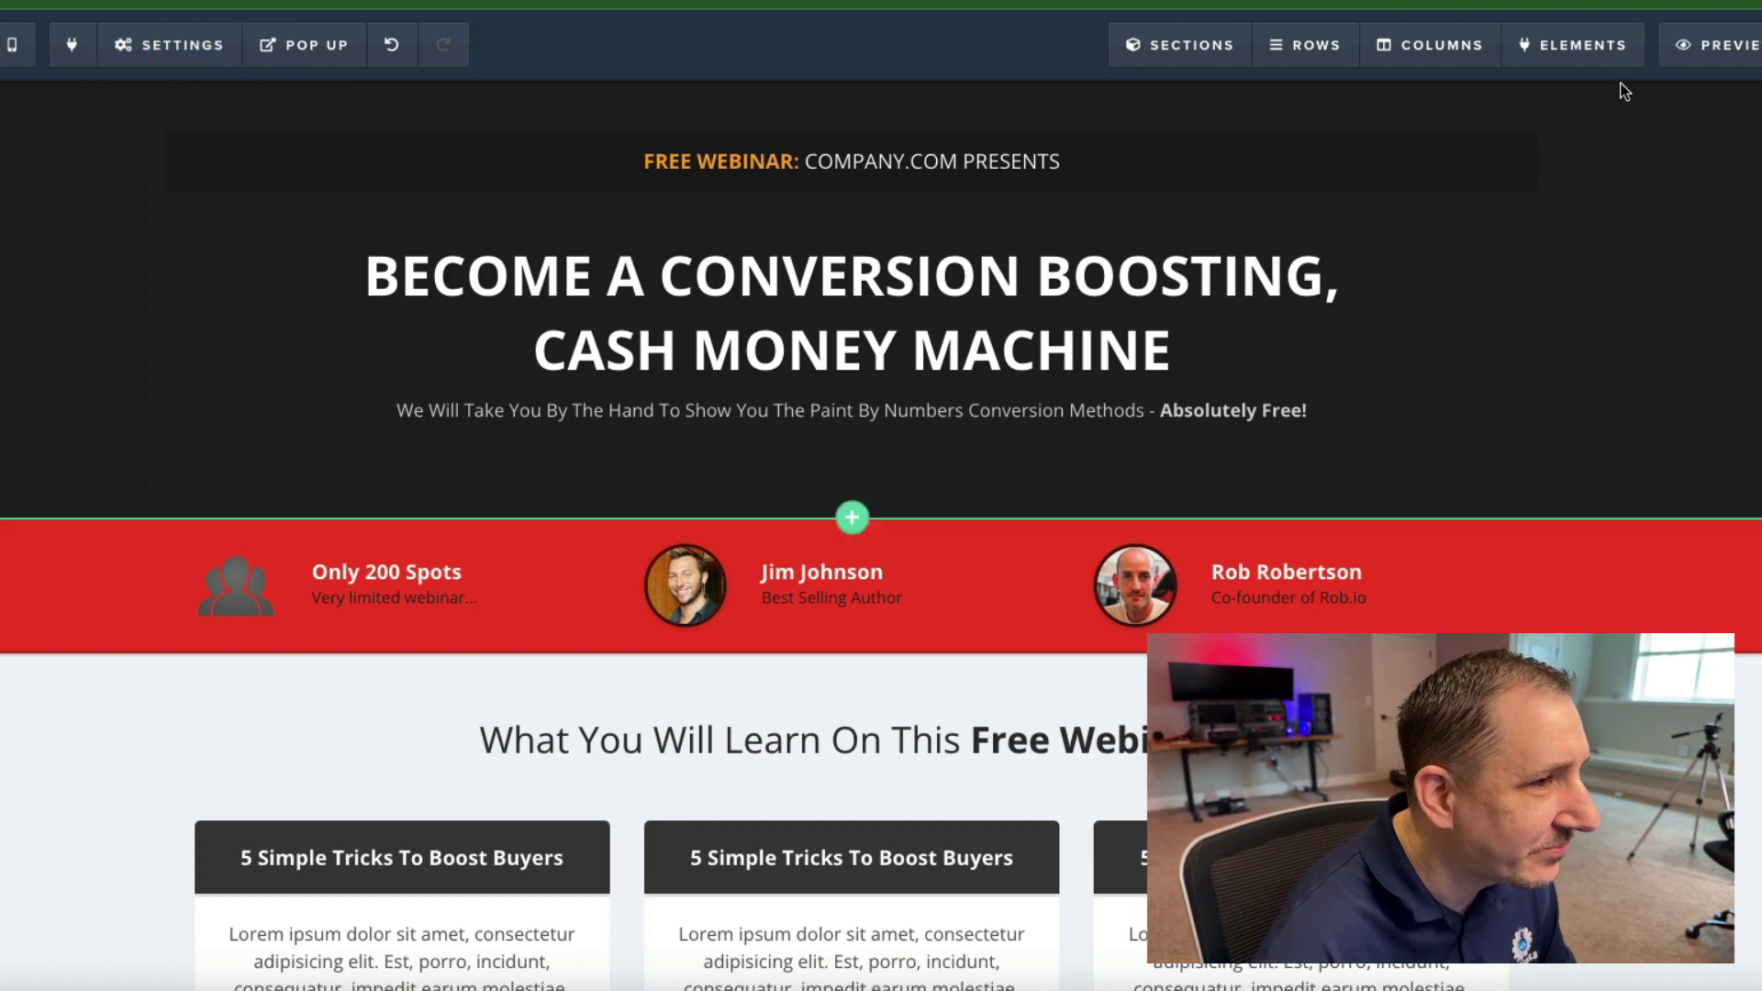
Step: Add an Autowebinar Countdown element below the "We Will Take You By The Hand" subheadline in the dark header section
scroll(1577, 342, down, 4)
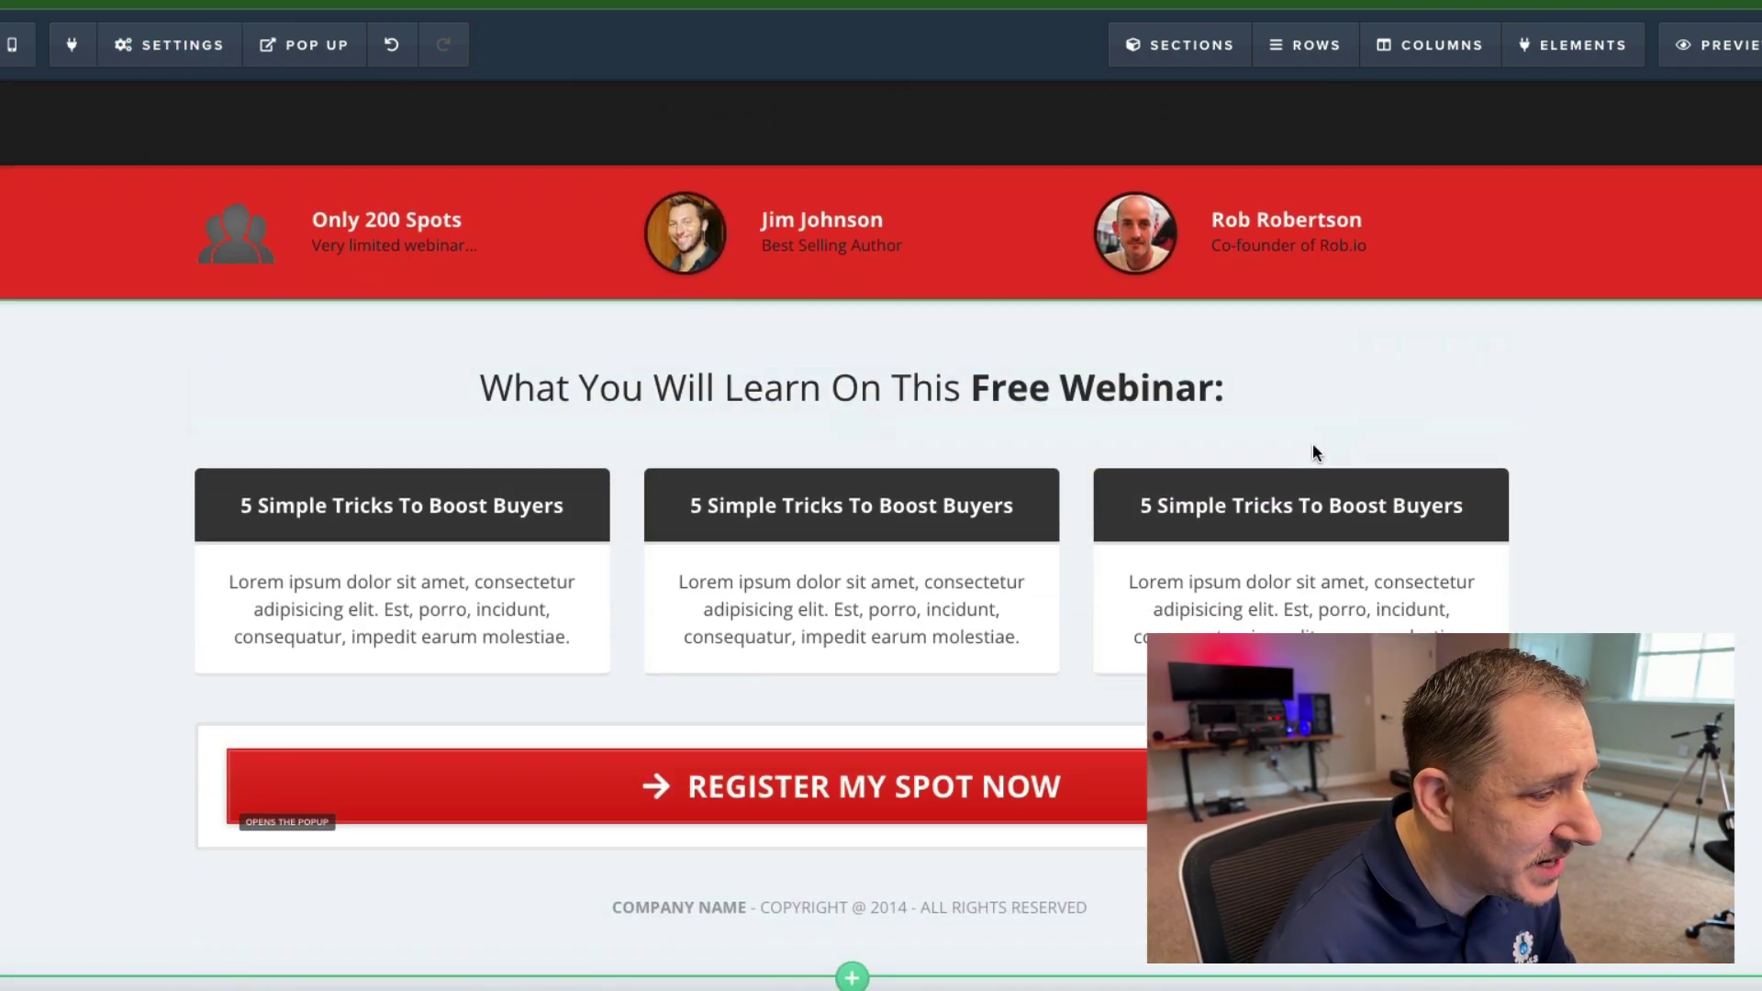
scroll(966, 698, up, 3)
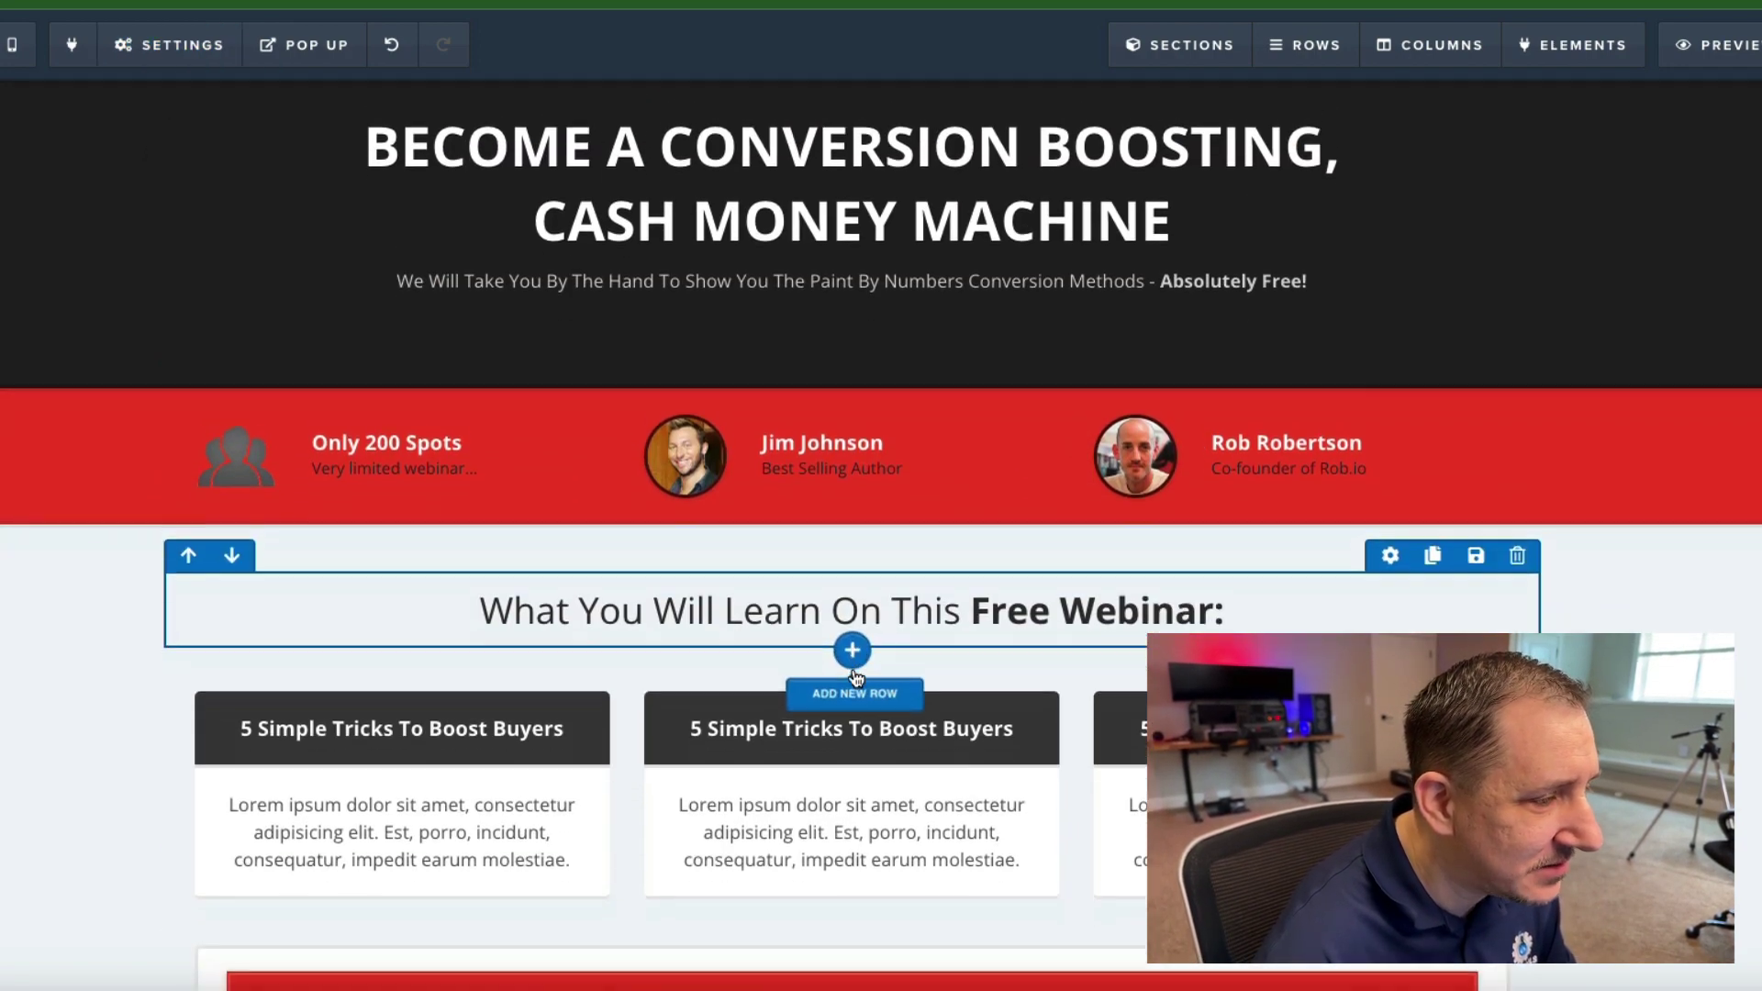
scroll(831, 587, down, 3)
scroll(853, 643, down, 1)
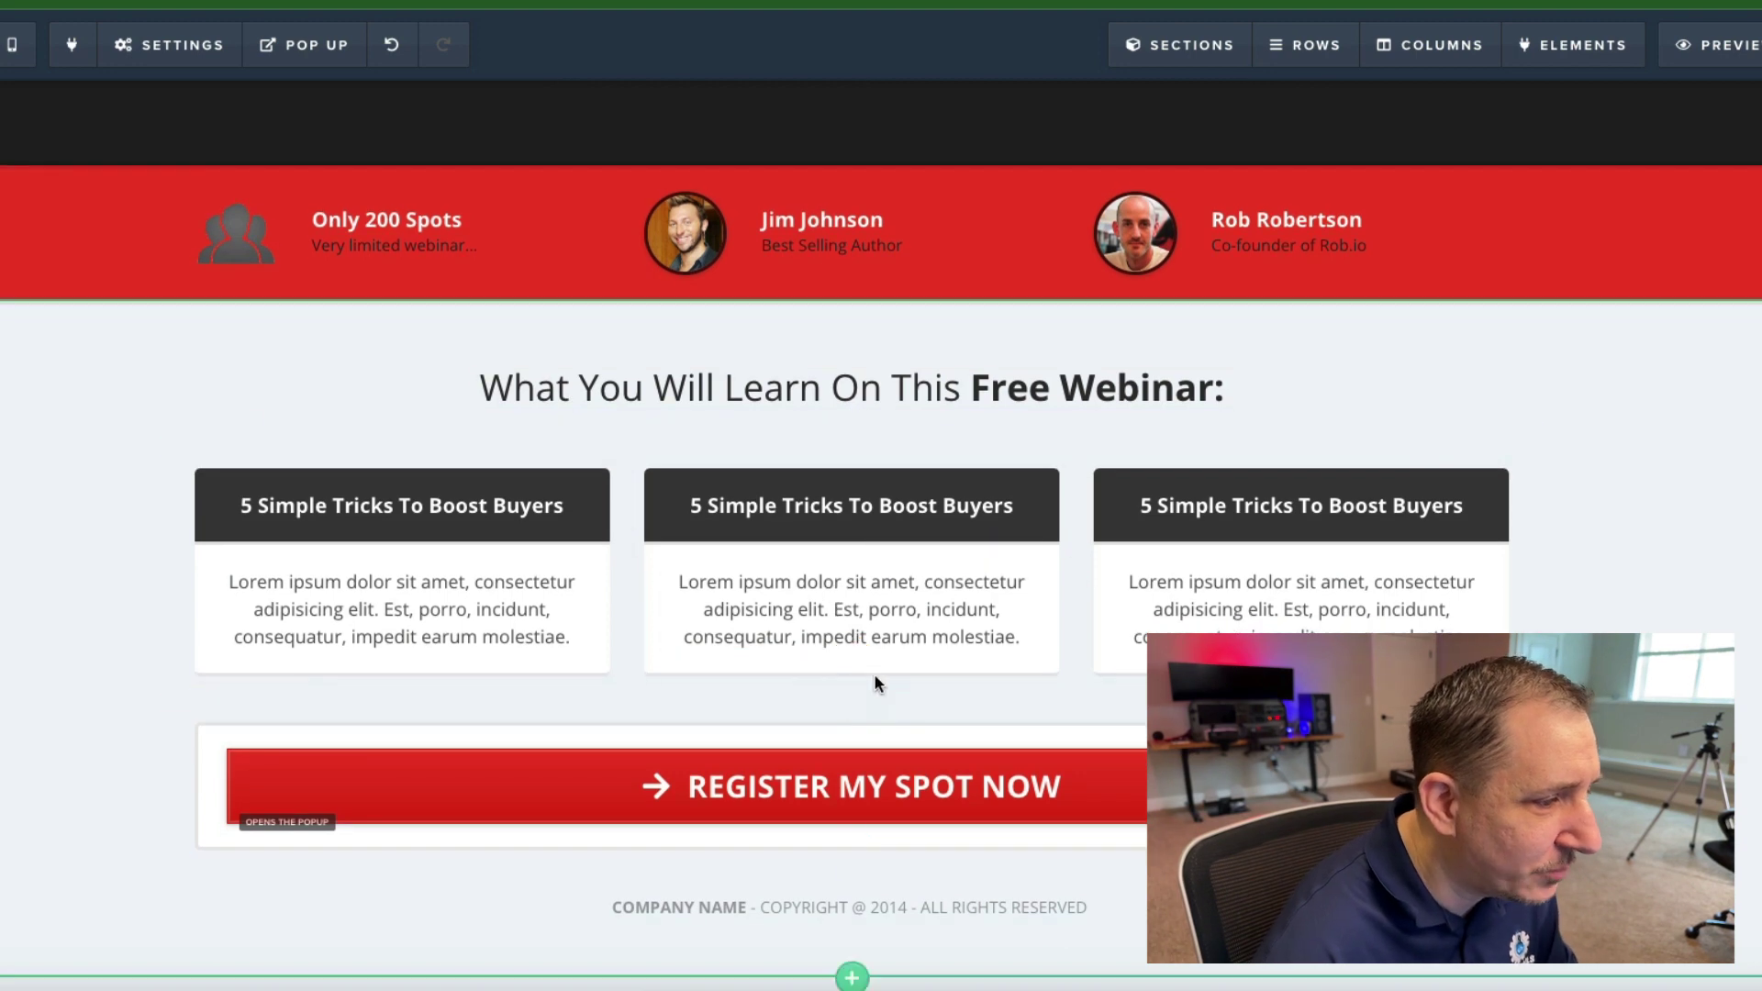
scroll(835, 477, up, 4)
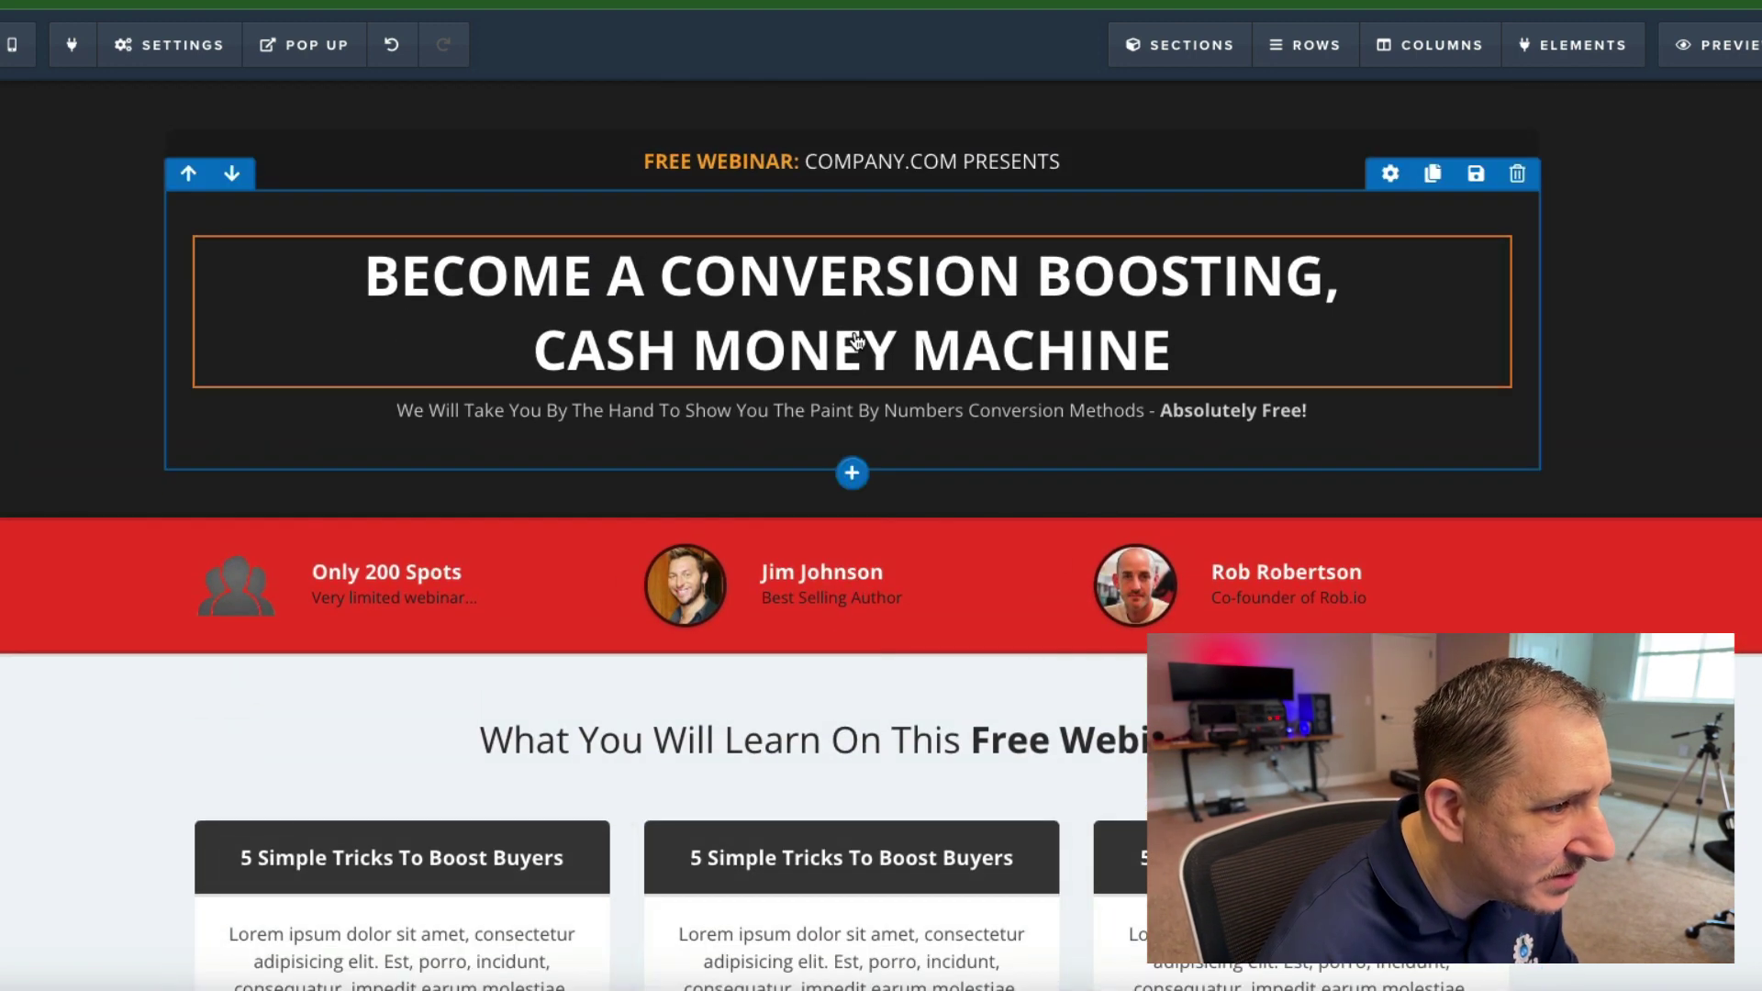
click(851, 427)
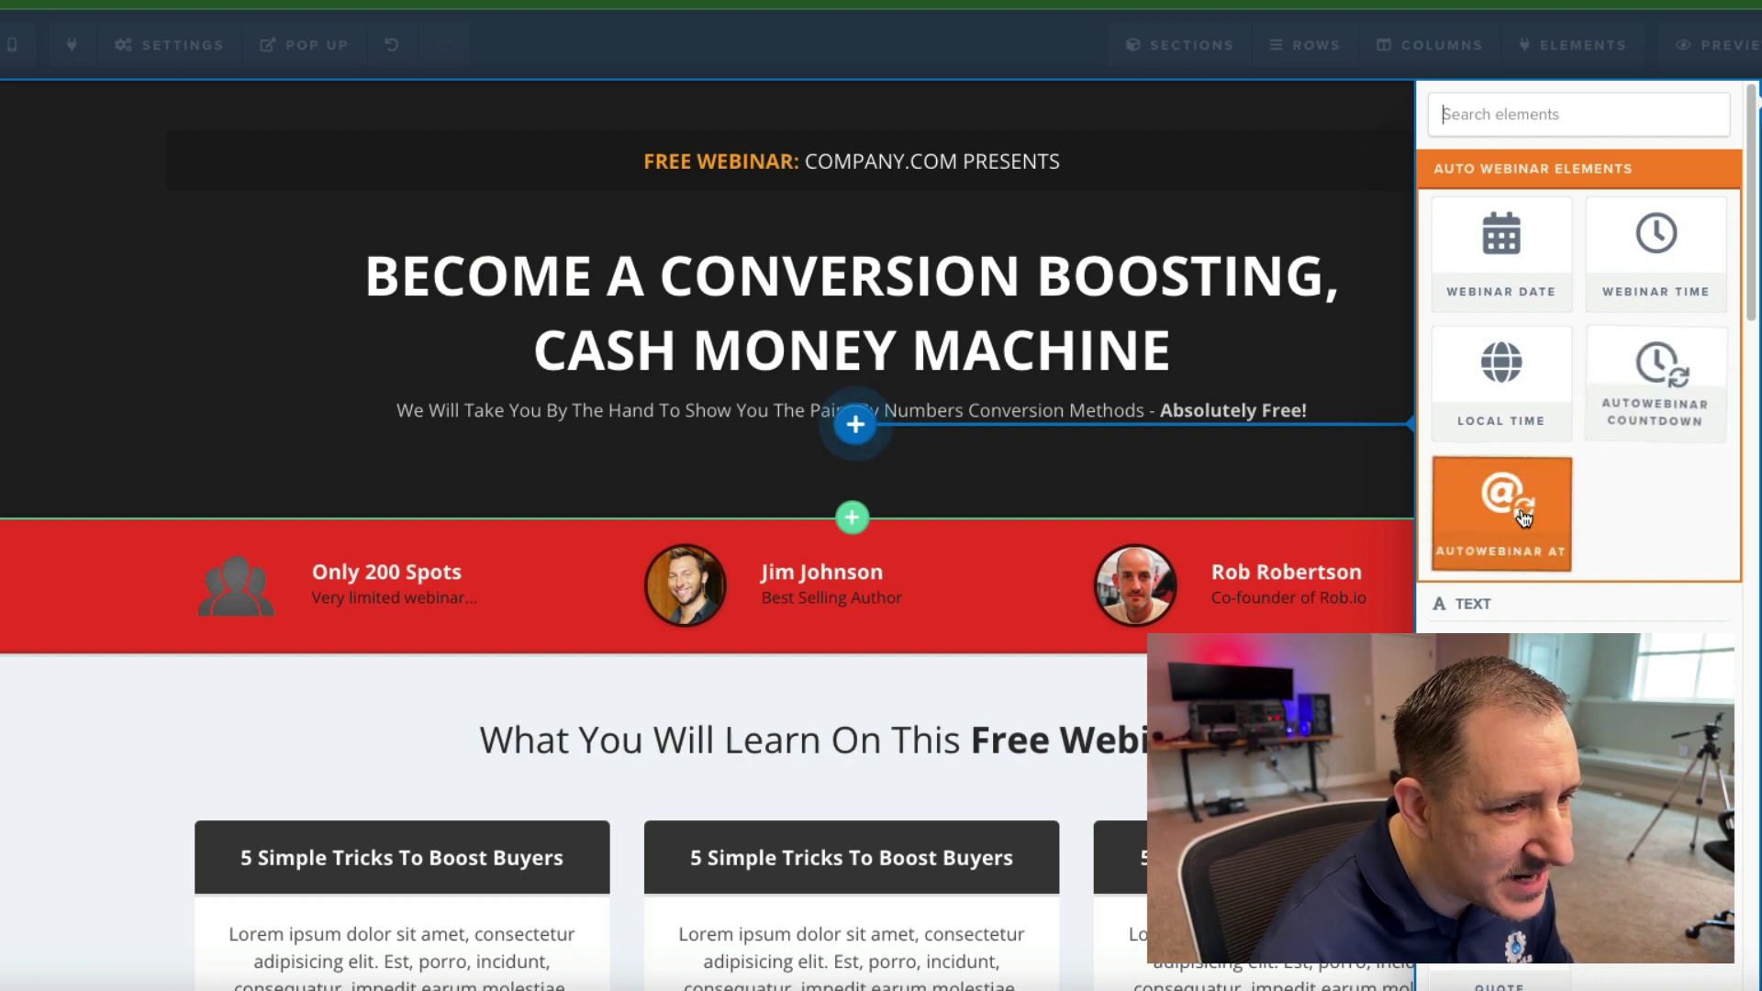
drag(1657, 386, 945, 474)
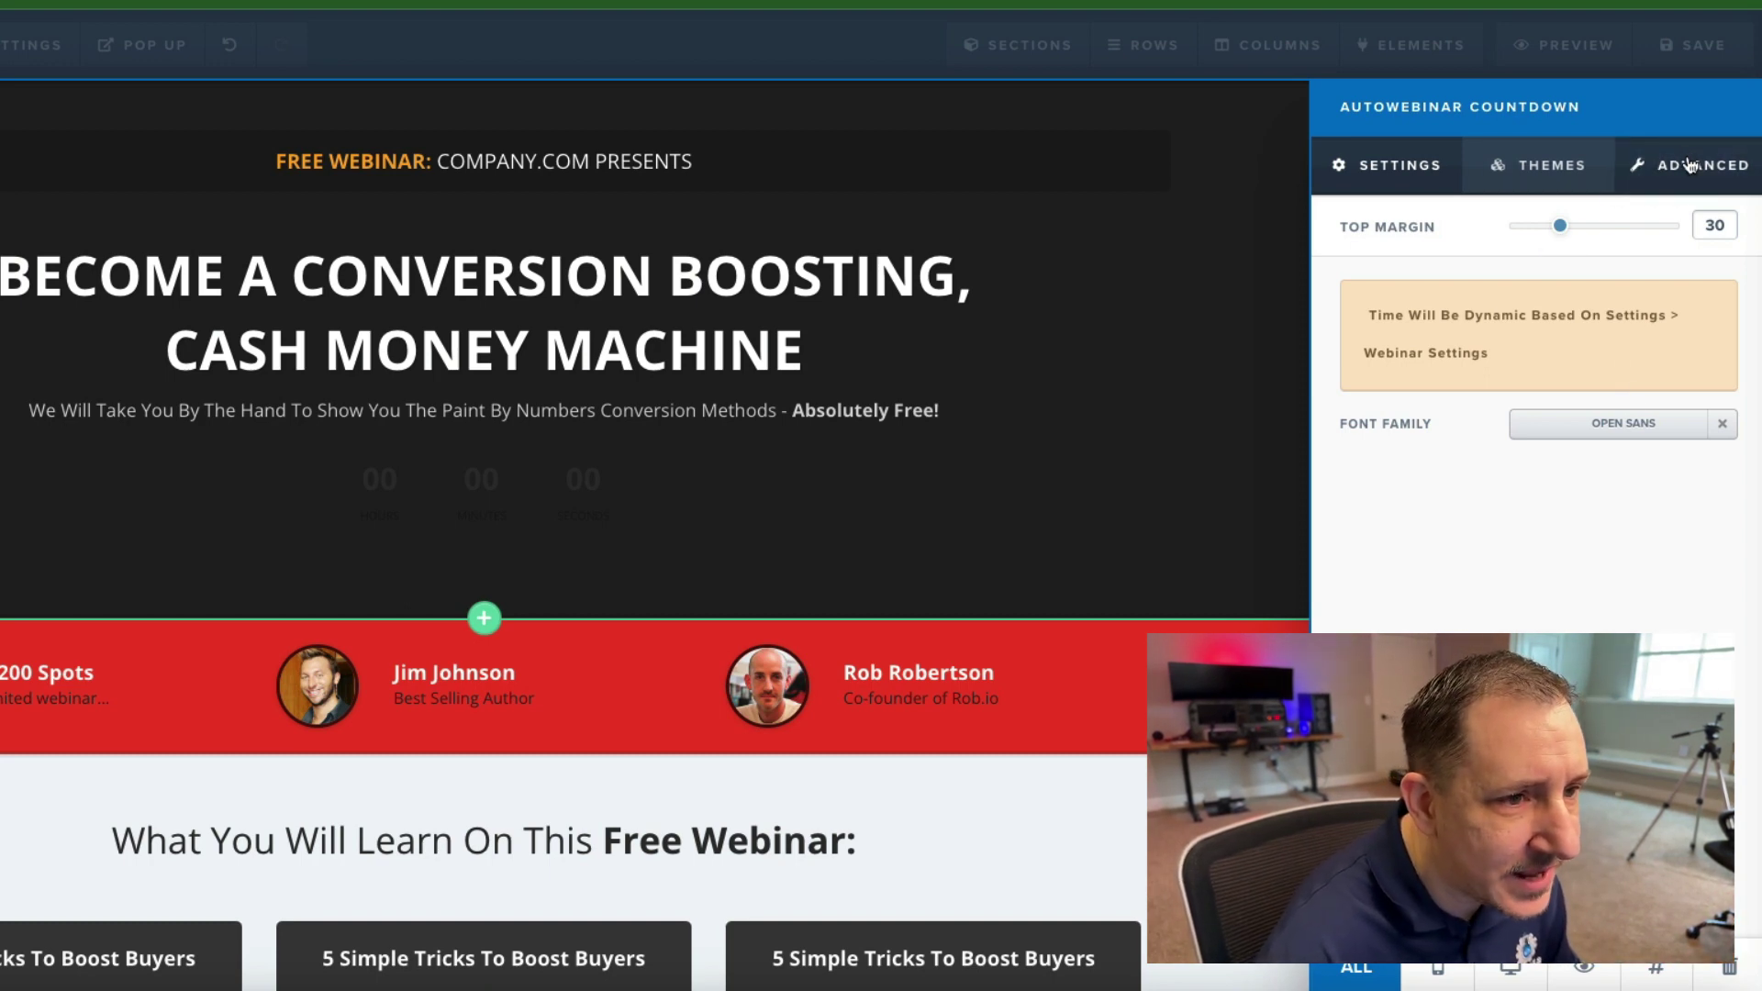
Step: Apply the gold circle theme to the autowebinar countdown and lighten its label color so it reads on the dark background
click(1551, 165)
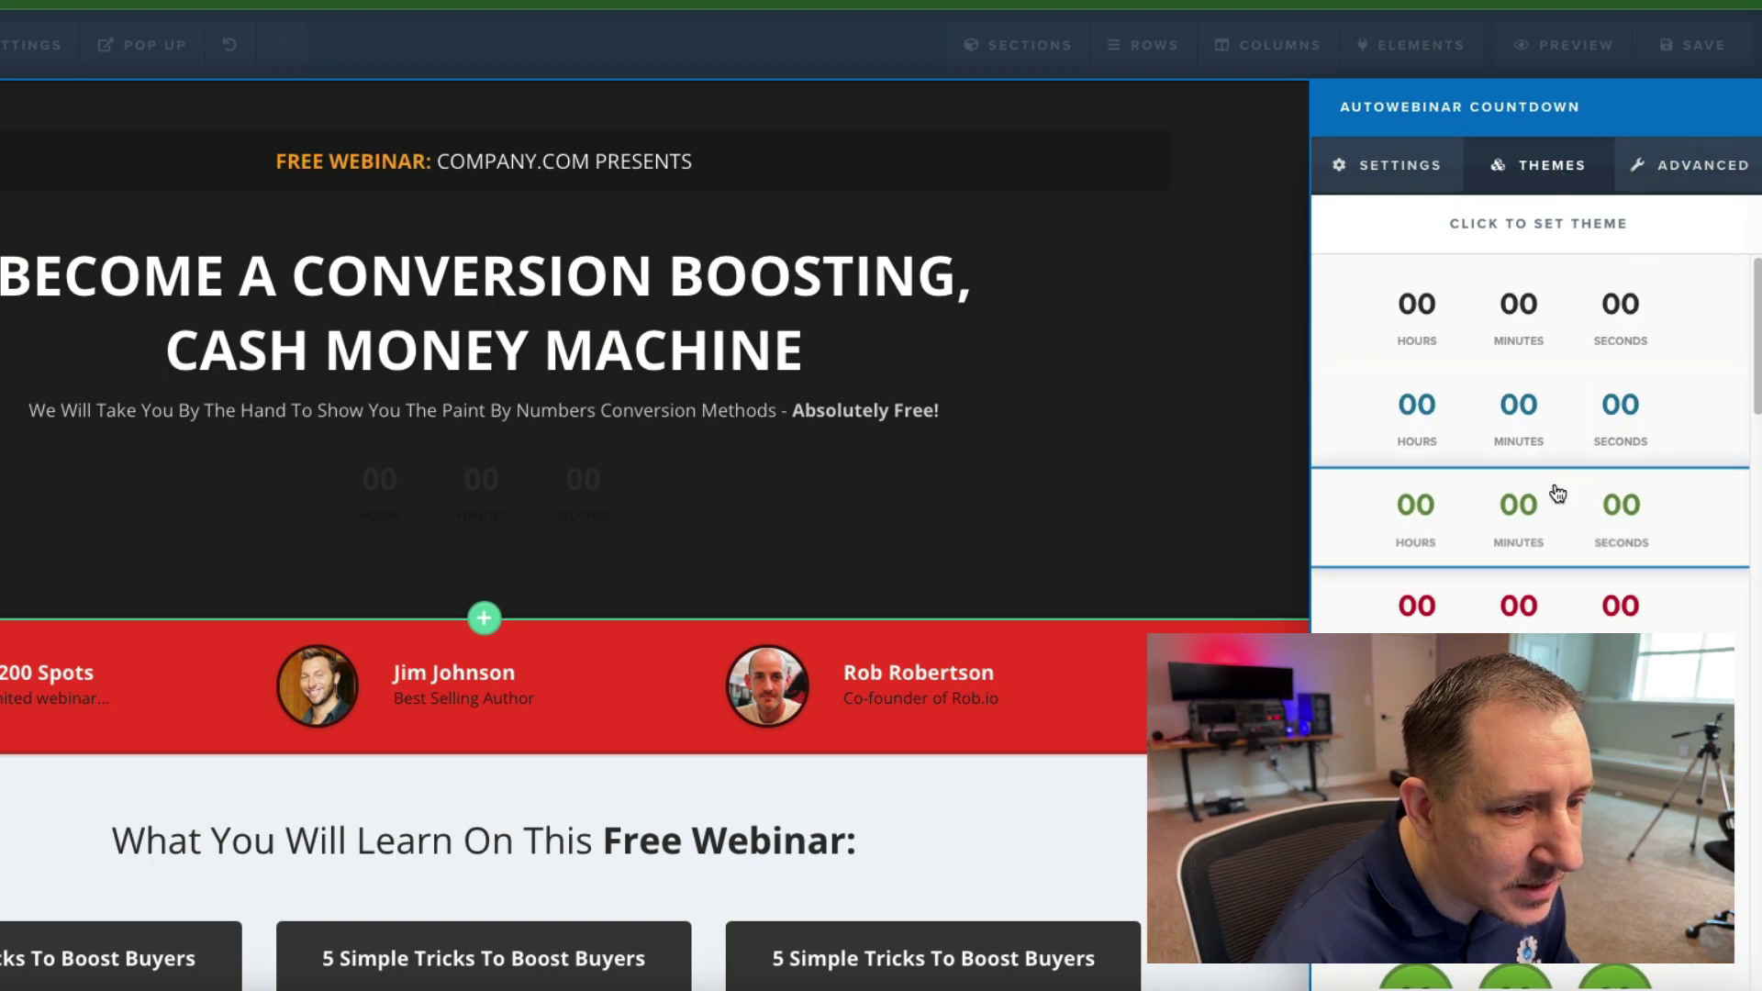
scroll(1551, 489, down, 3)
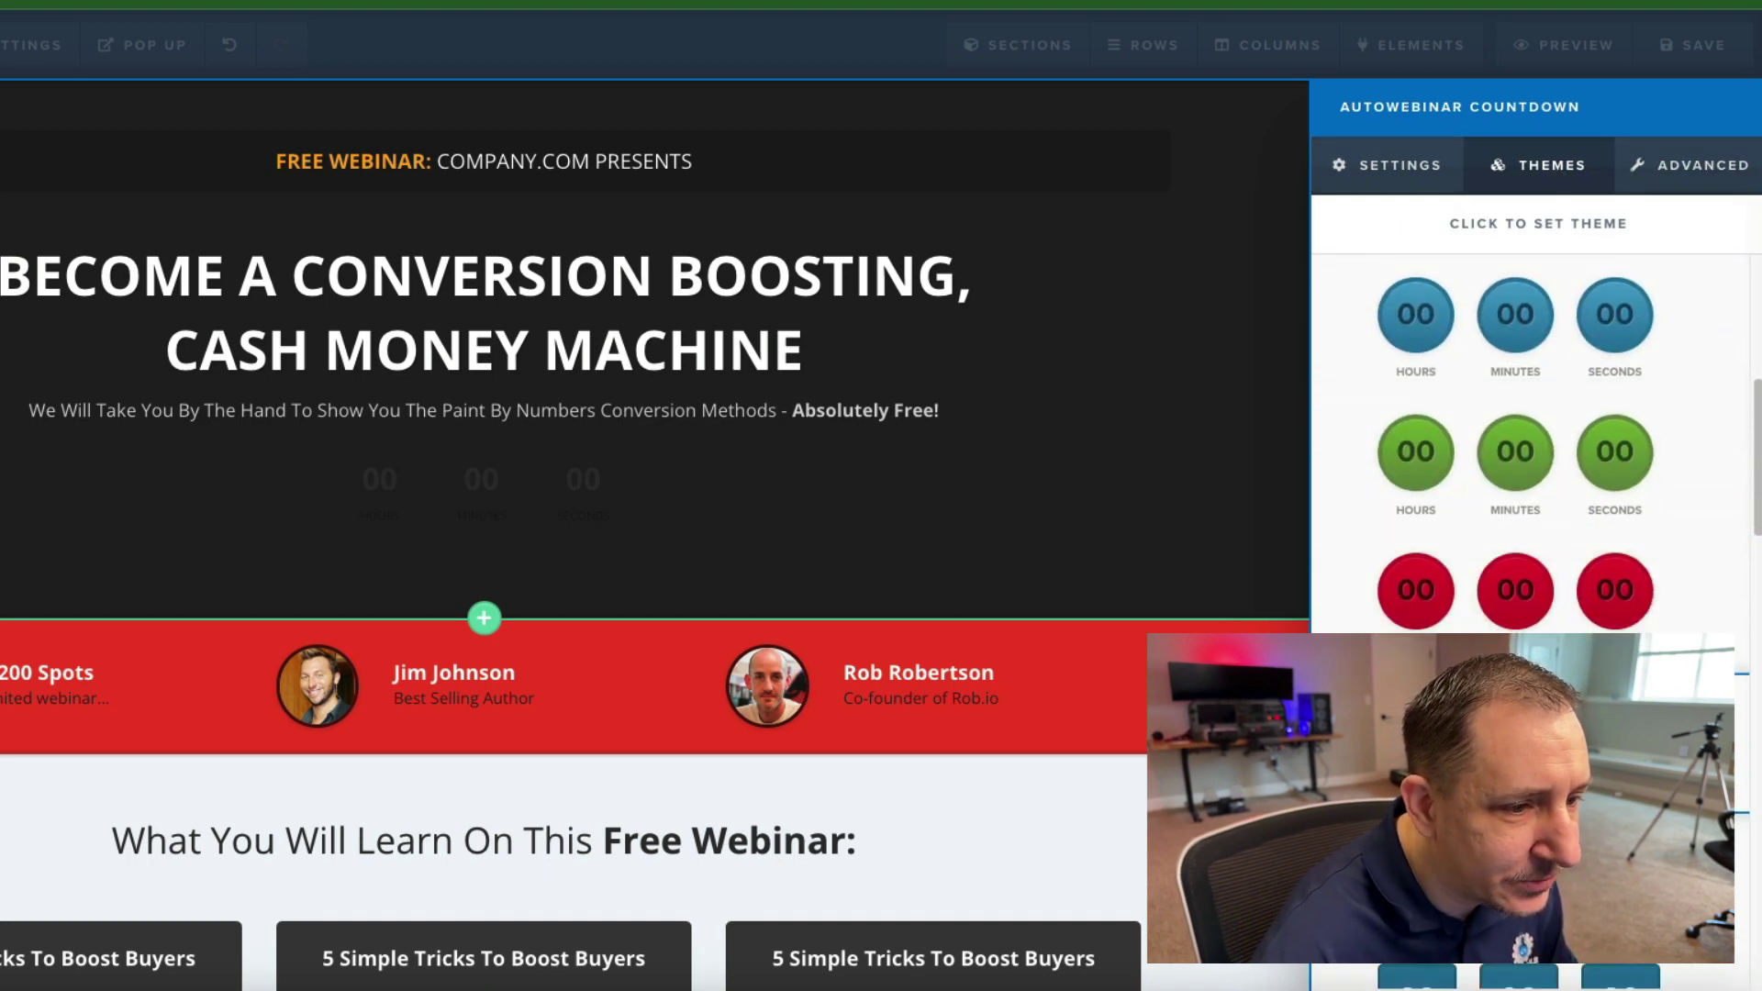
click(1549, 558)
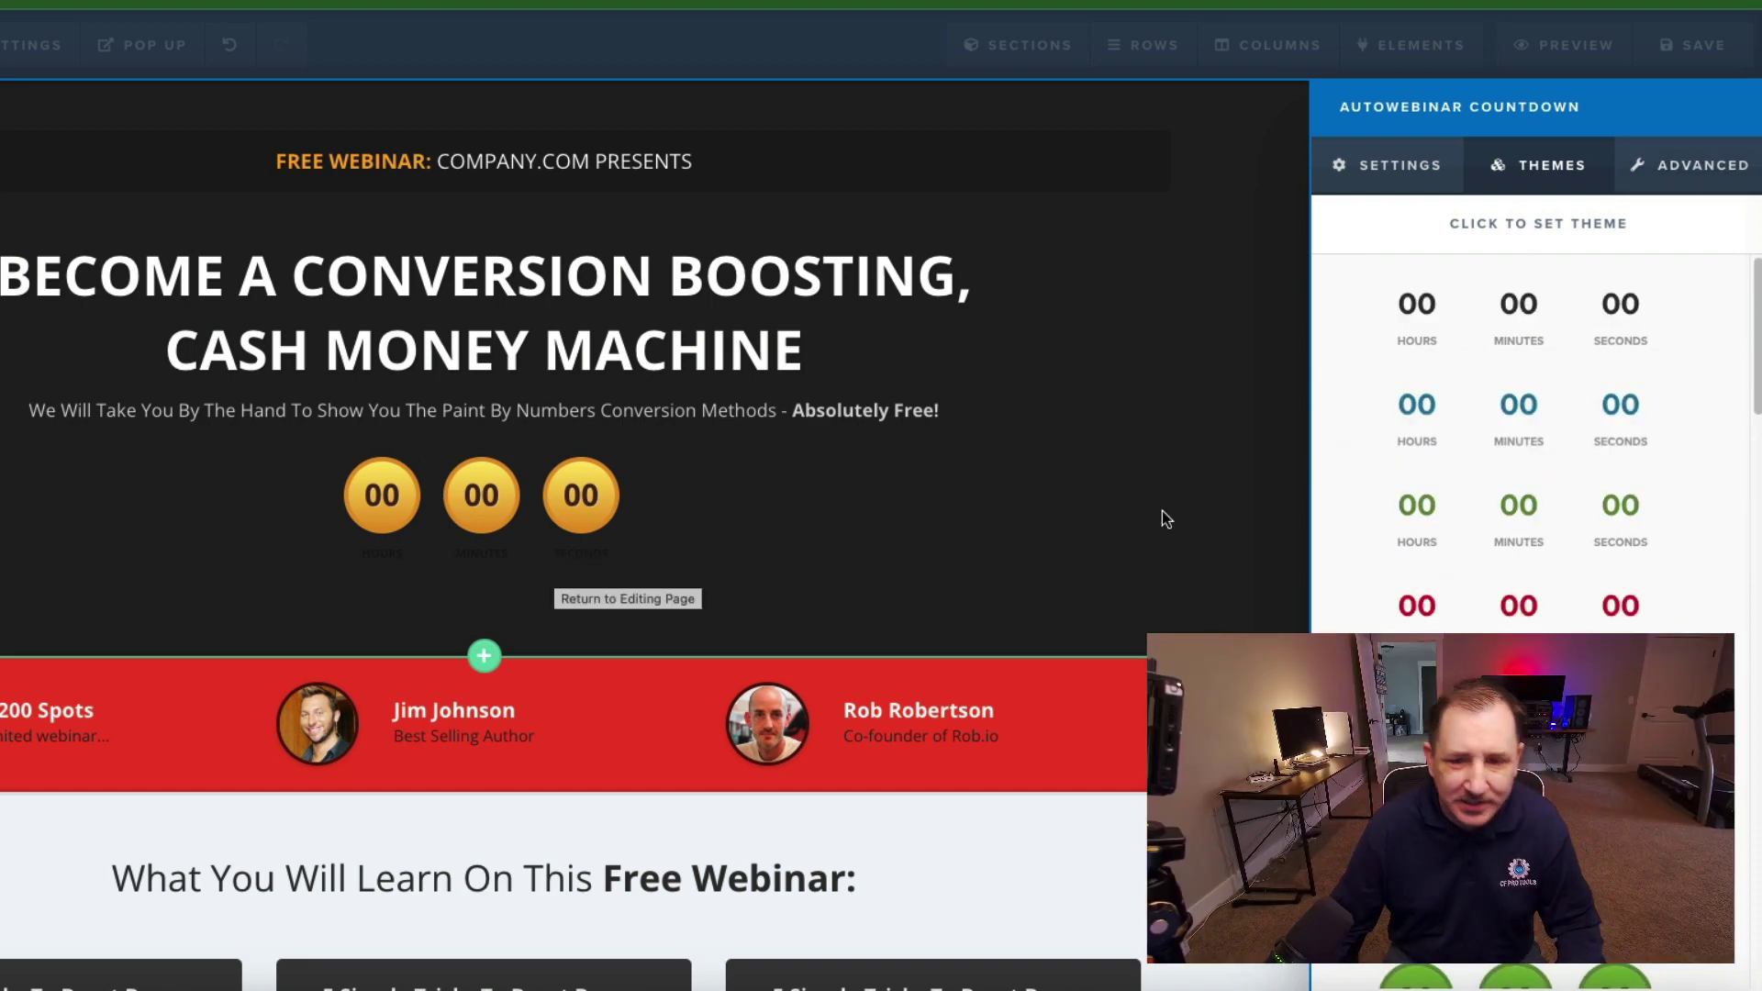
click(1652, 165)
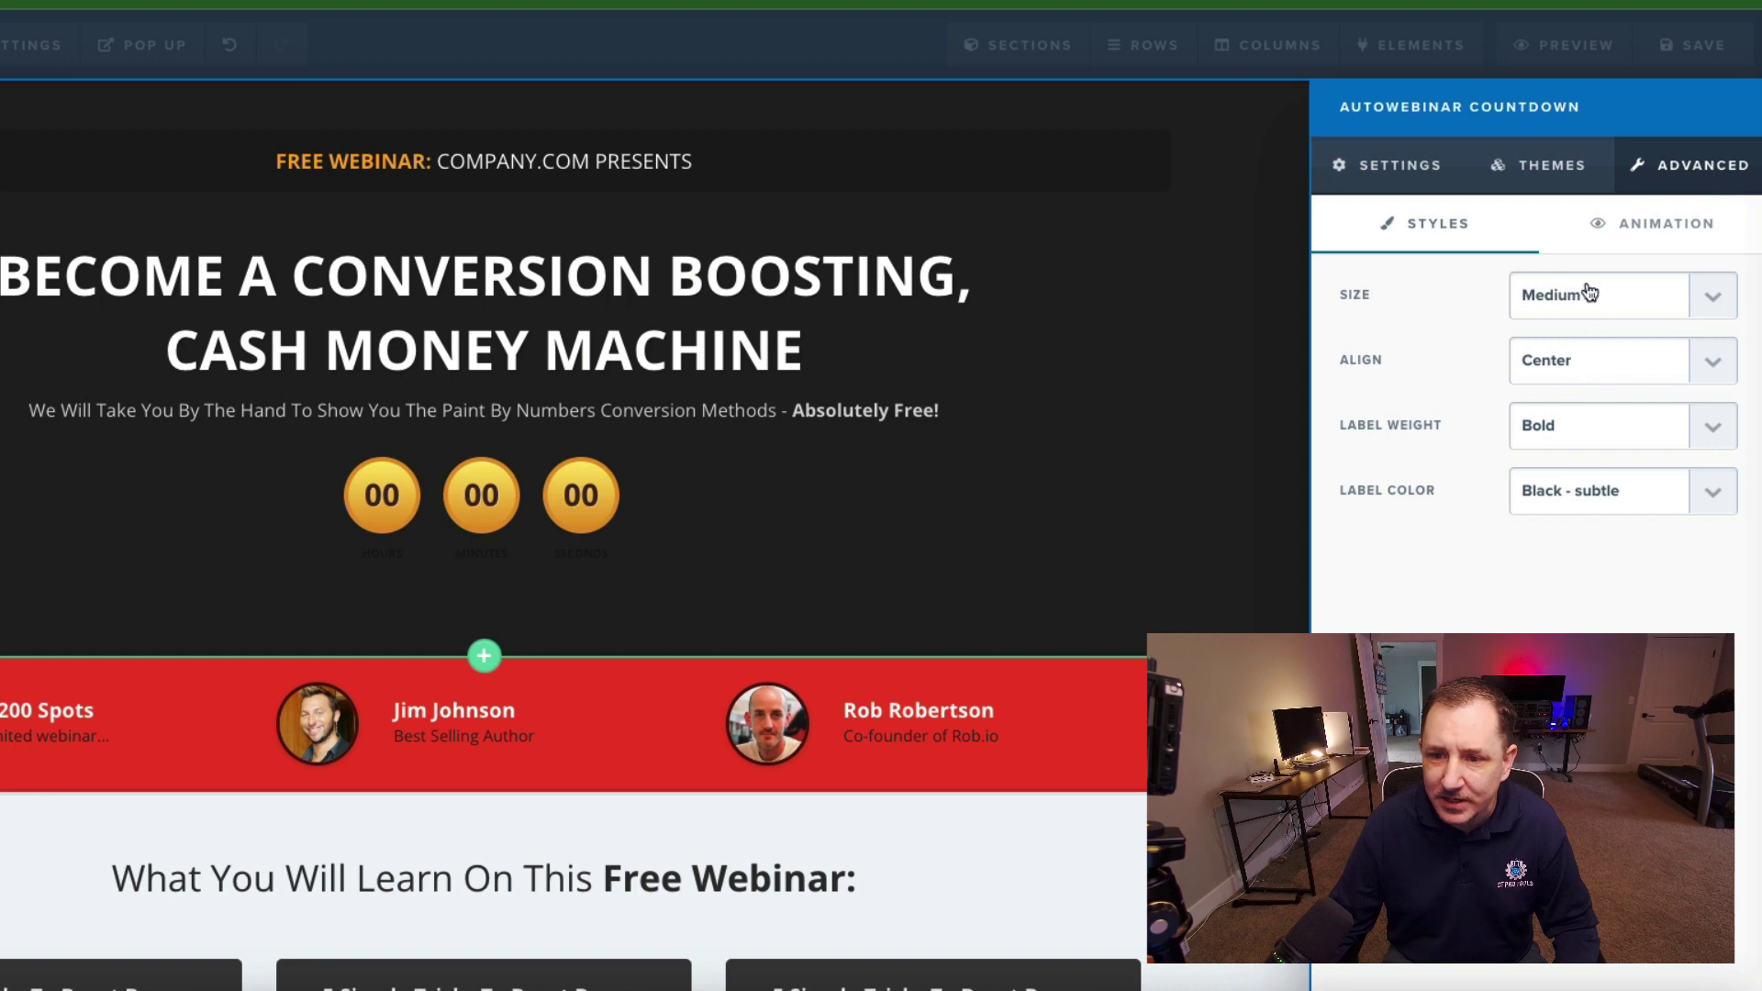
click(1624, 517)
click(1604, 522)
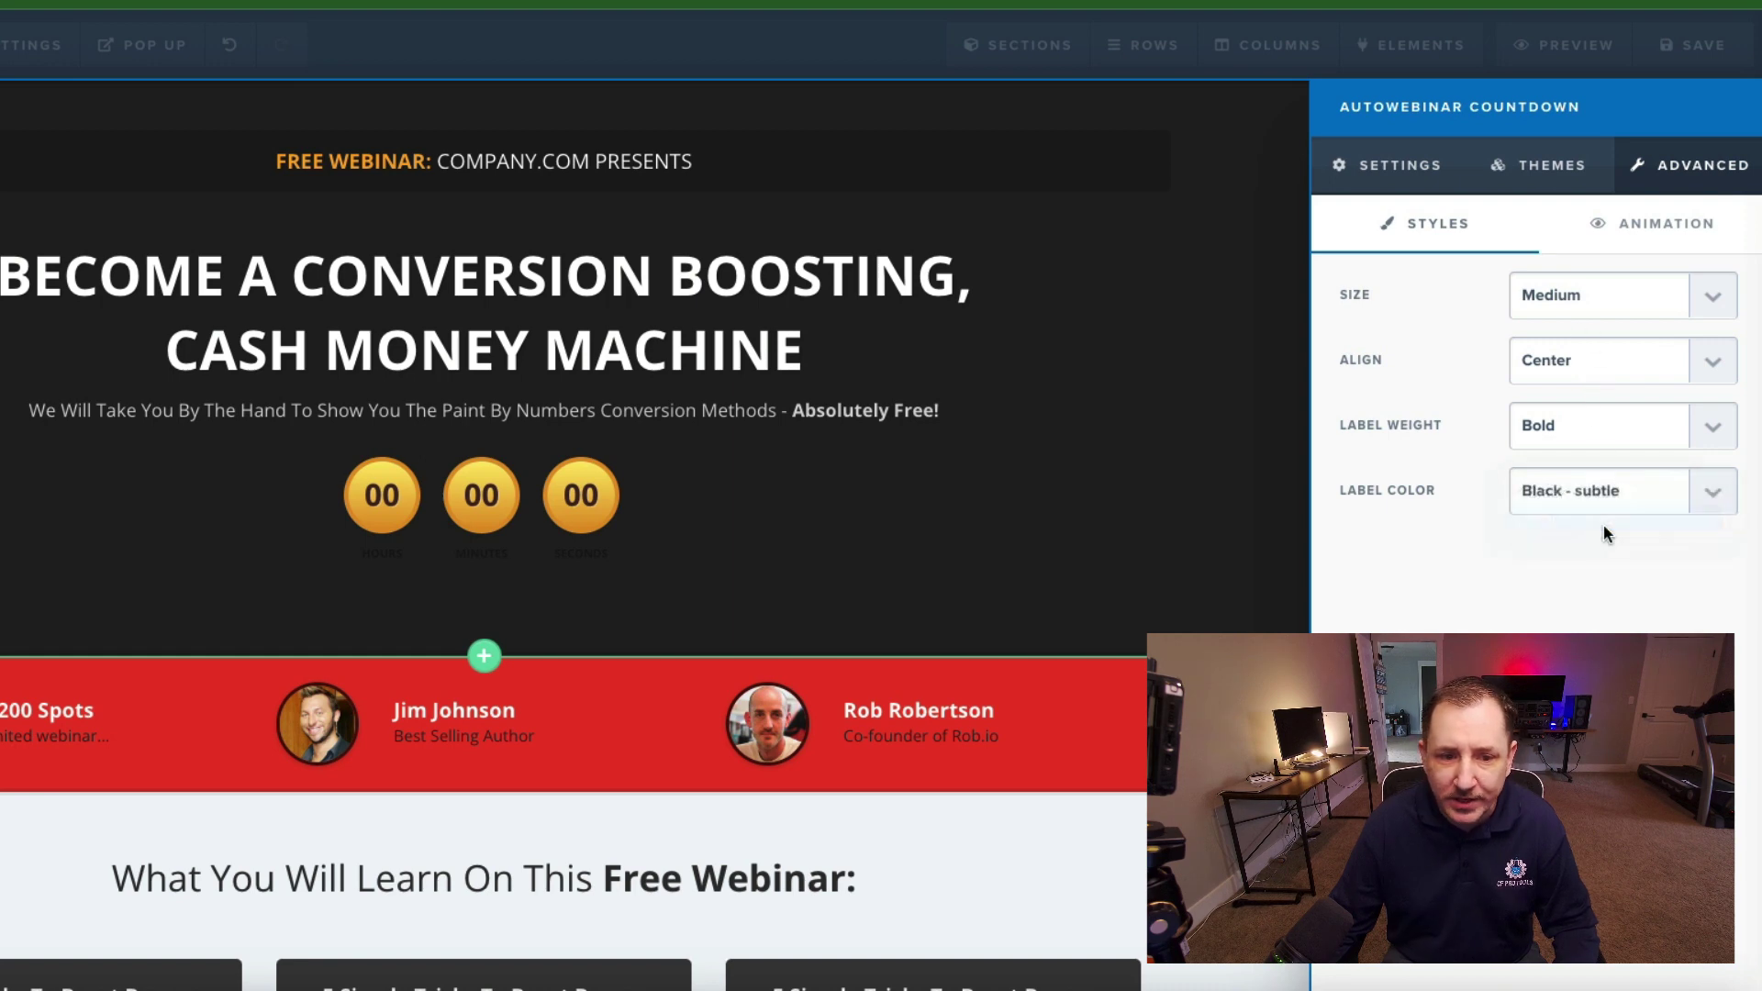
click(984, 527)
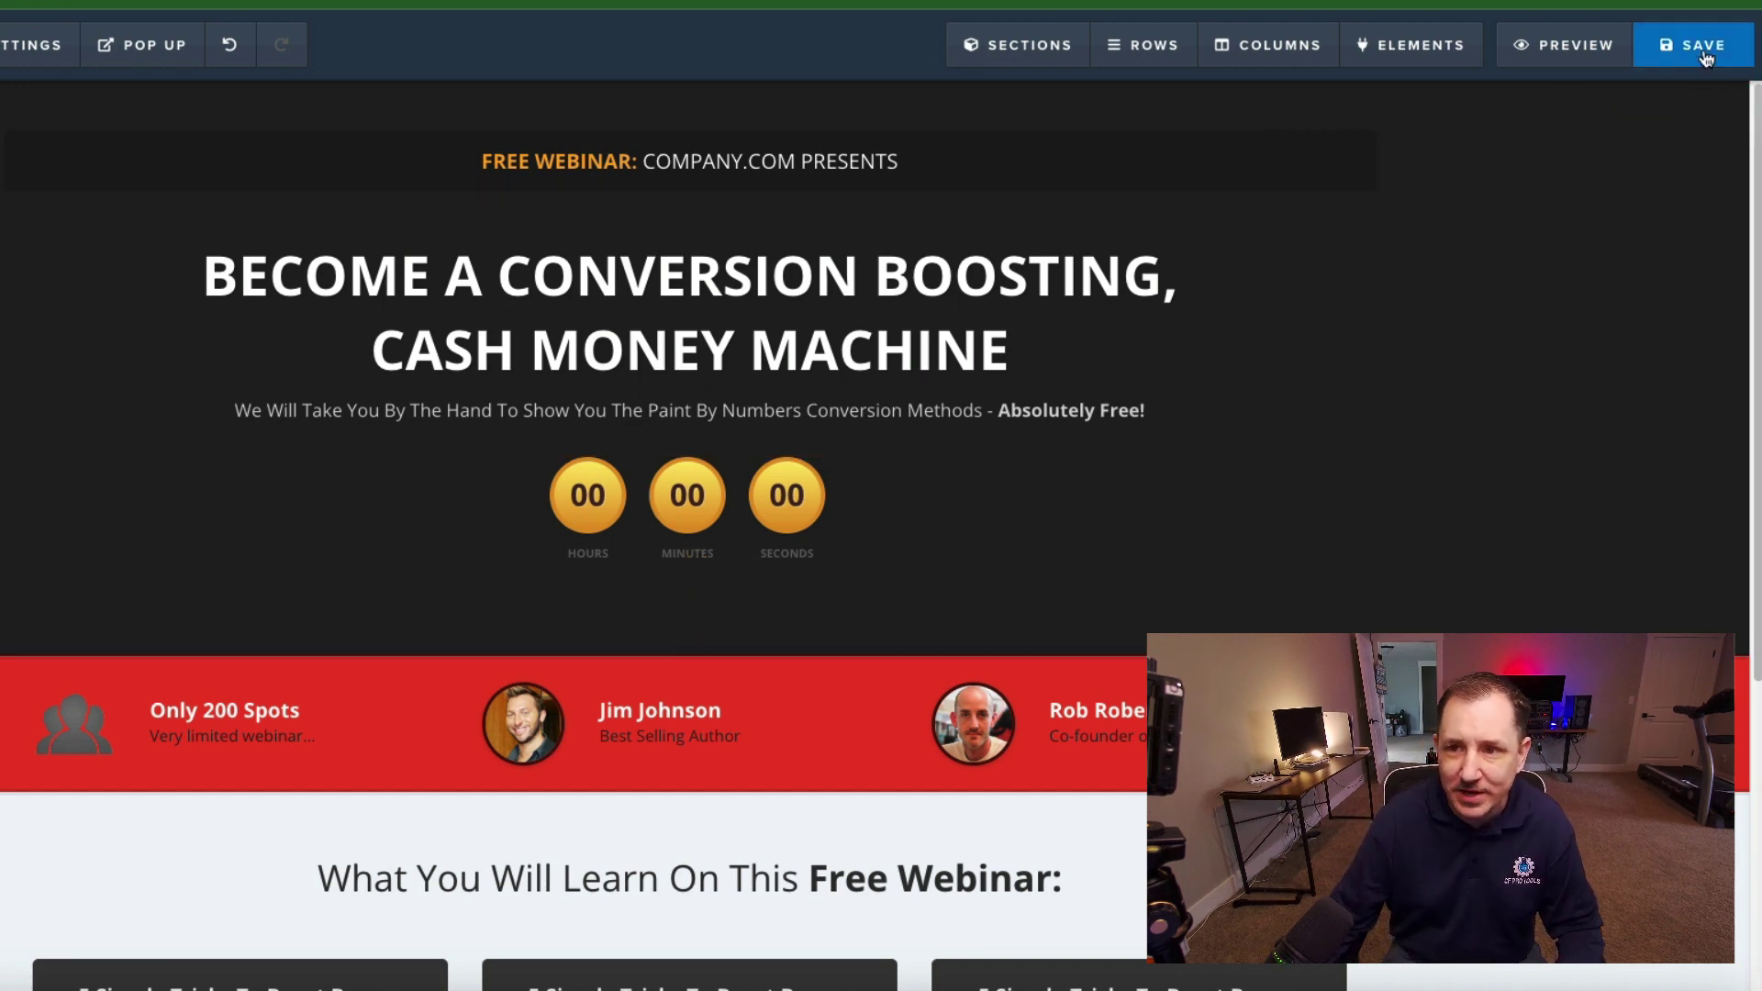
Step: Save the page with the SEO title "Every Ten Minutes"
click(1637, 54)
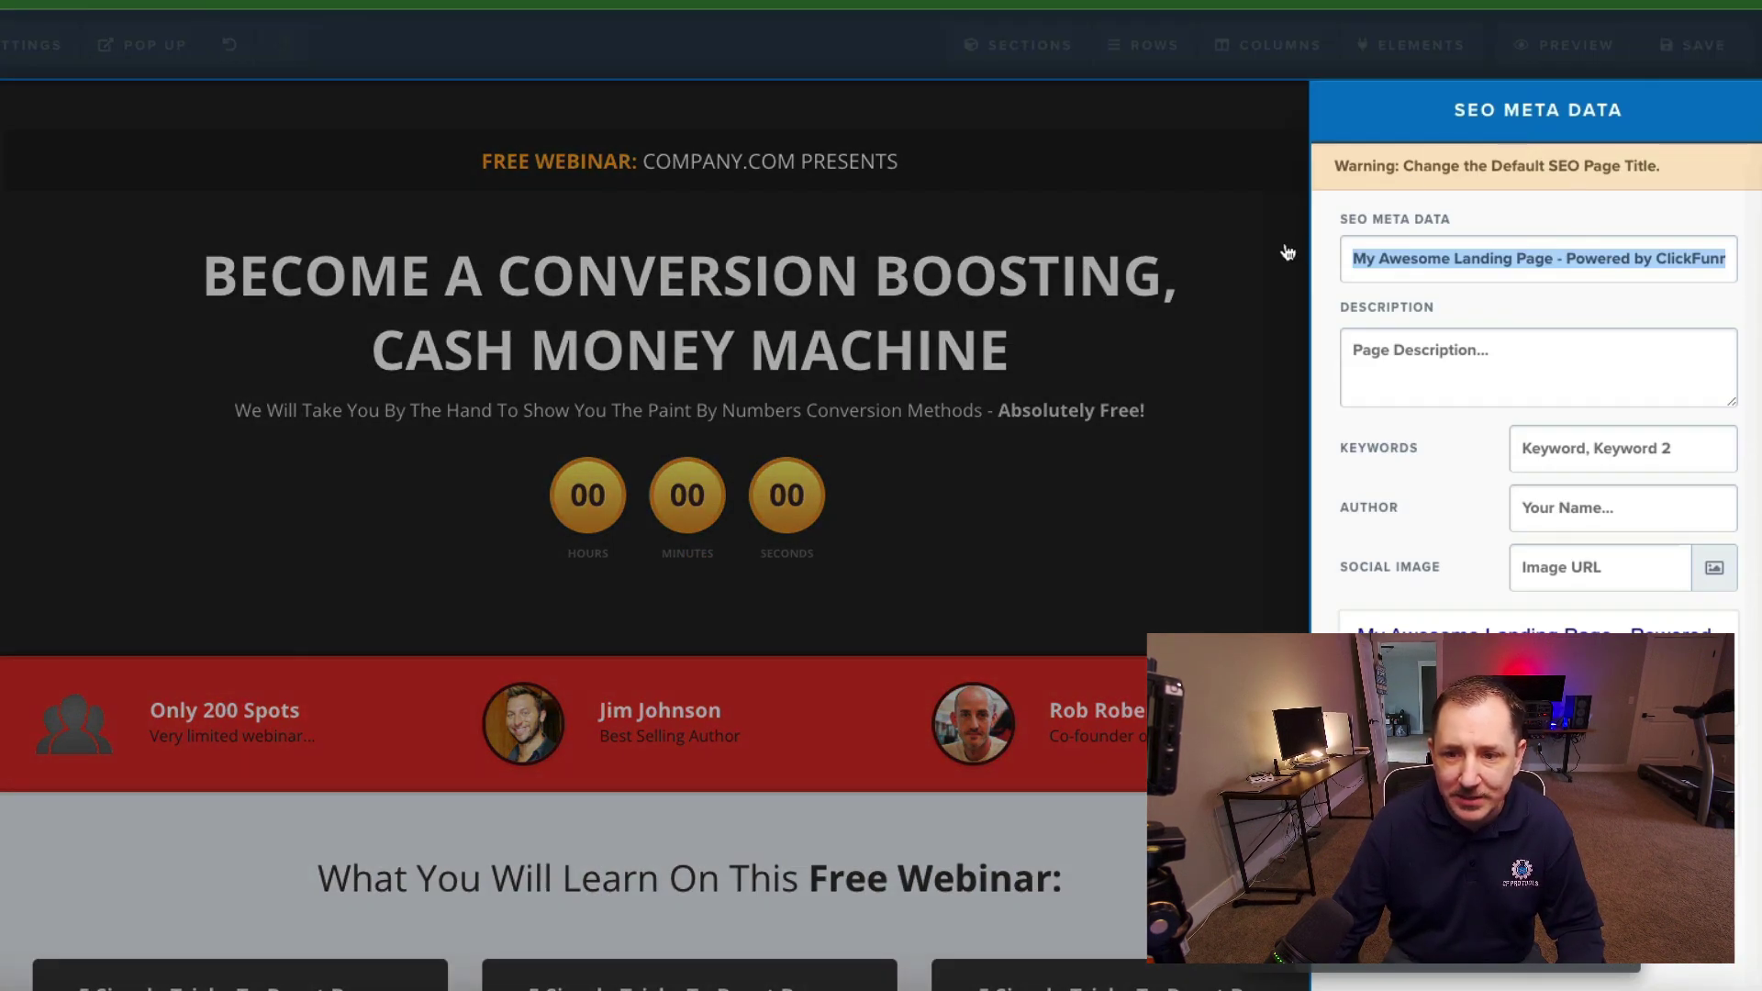
text(Every)
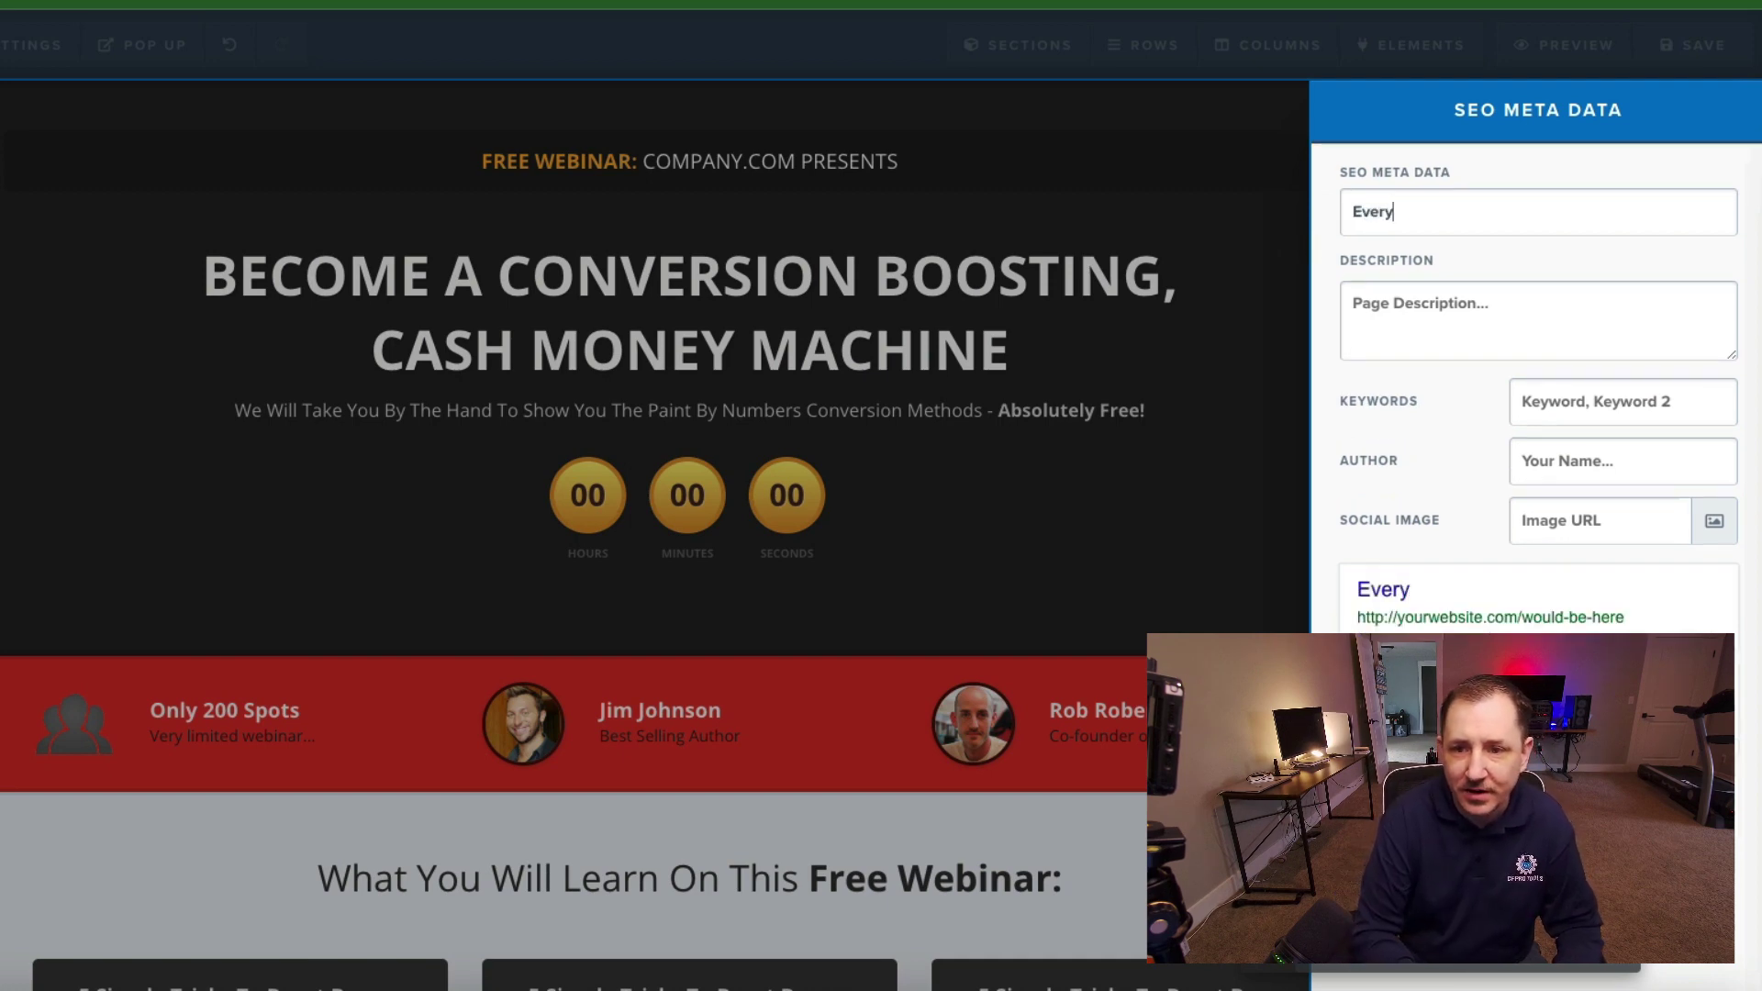
text( Ten Minutes)
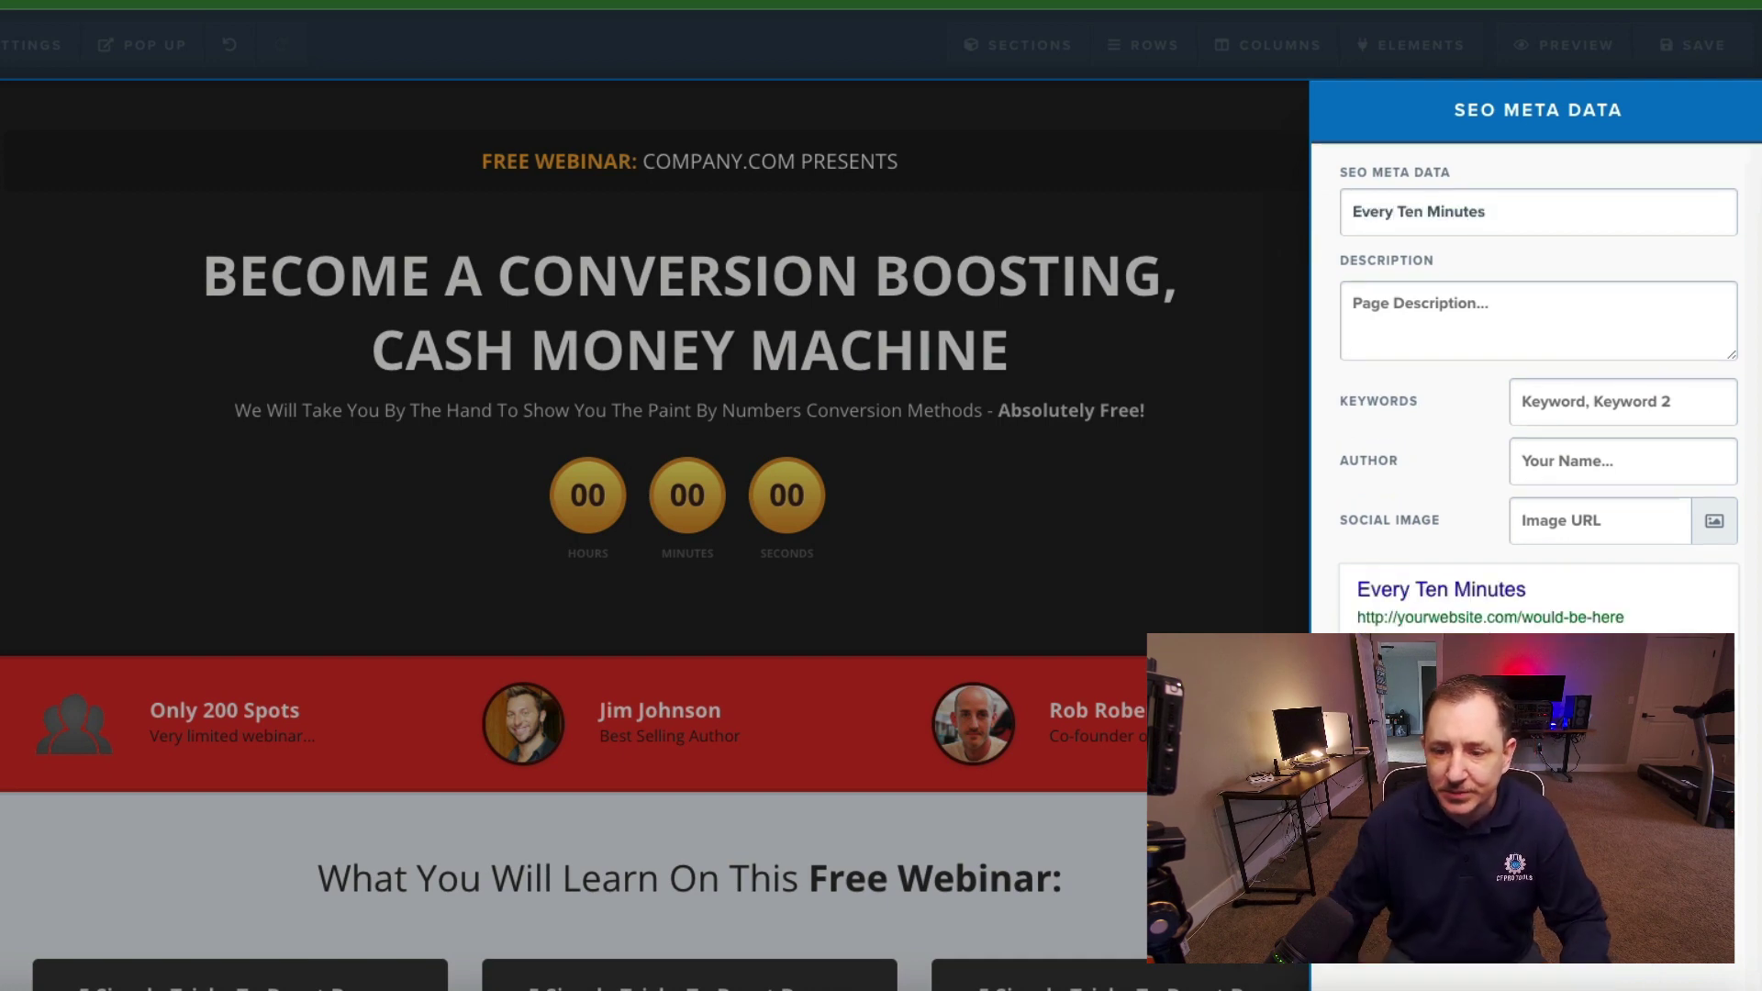
click(1242, 190)
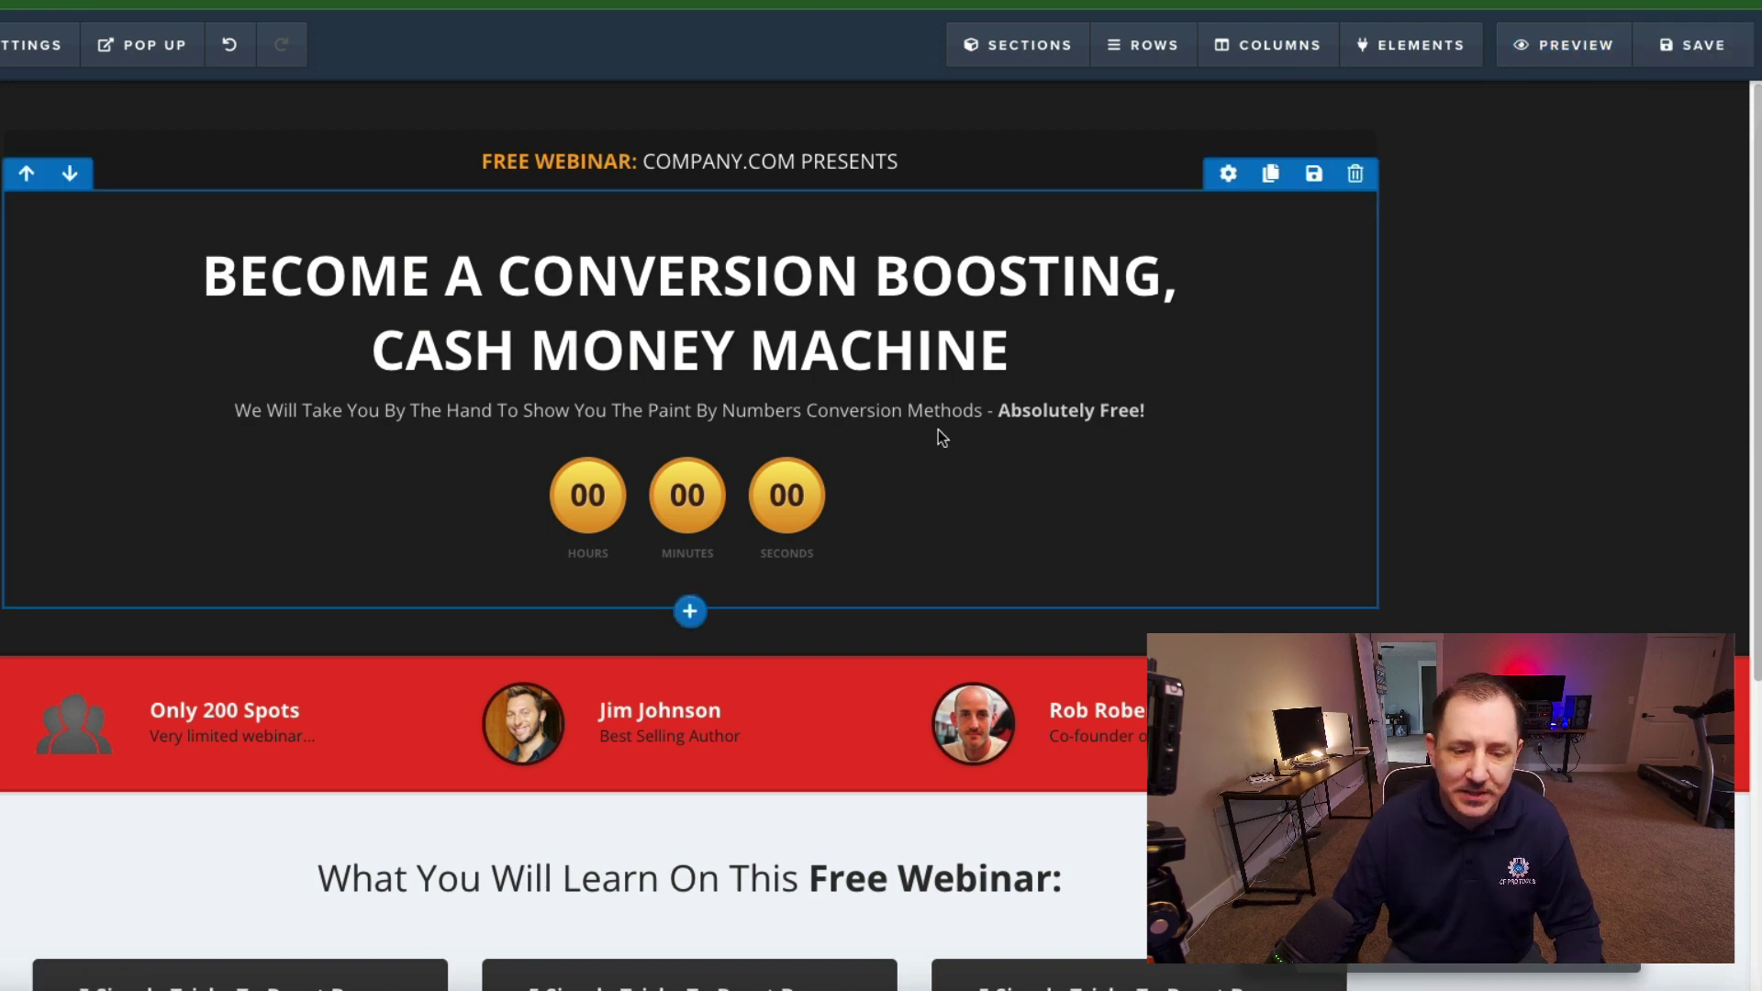
Step: Preview the registration page to check the running countdown, close the registration pop-up, and return to the editor
click(1533, 52)
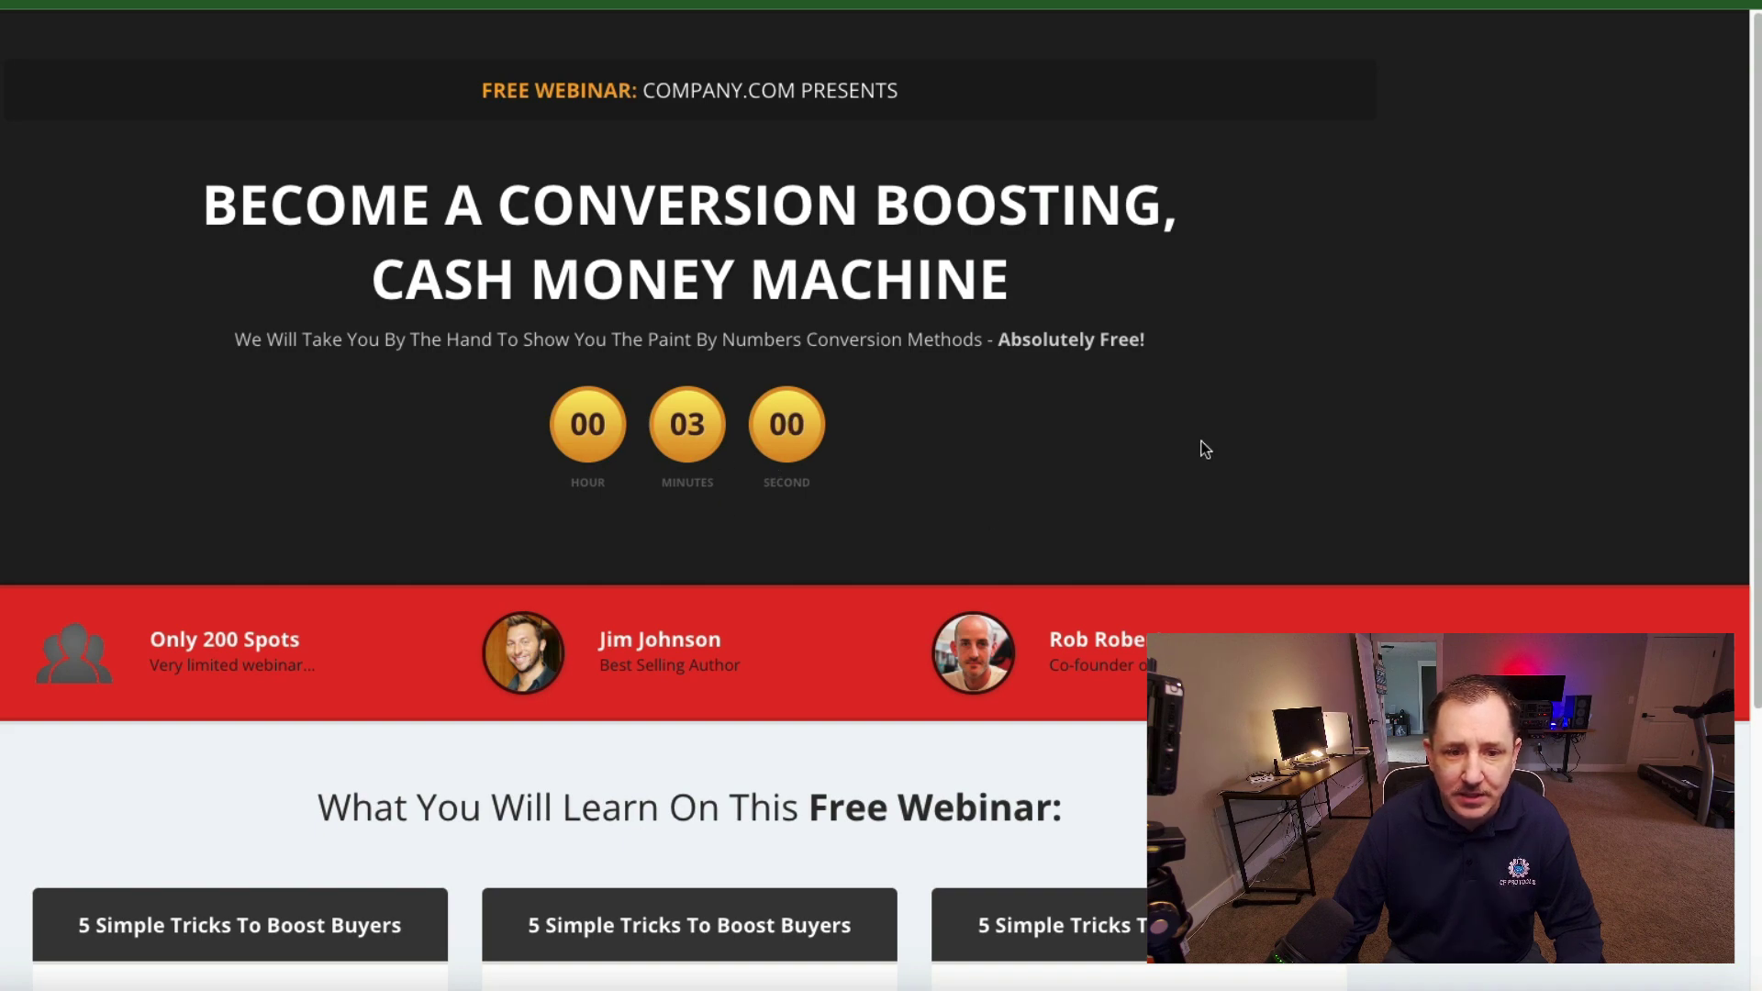
scroll(752, 483, down, 4)
scroll(1152, 299, up, 3)
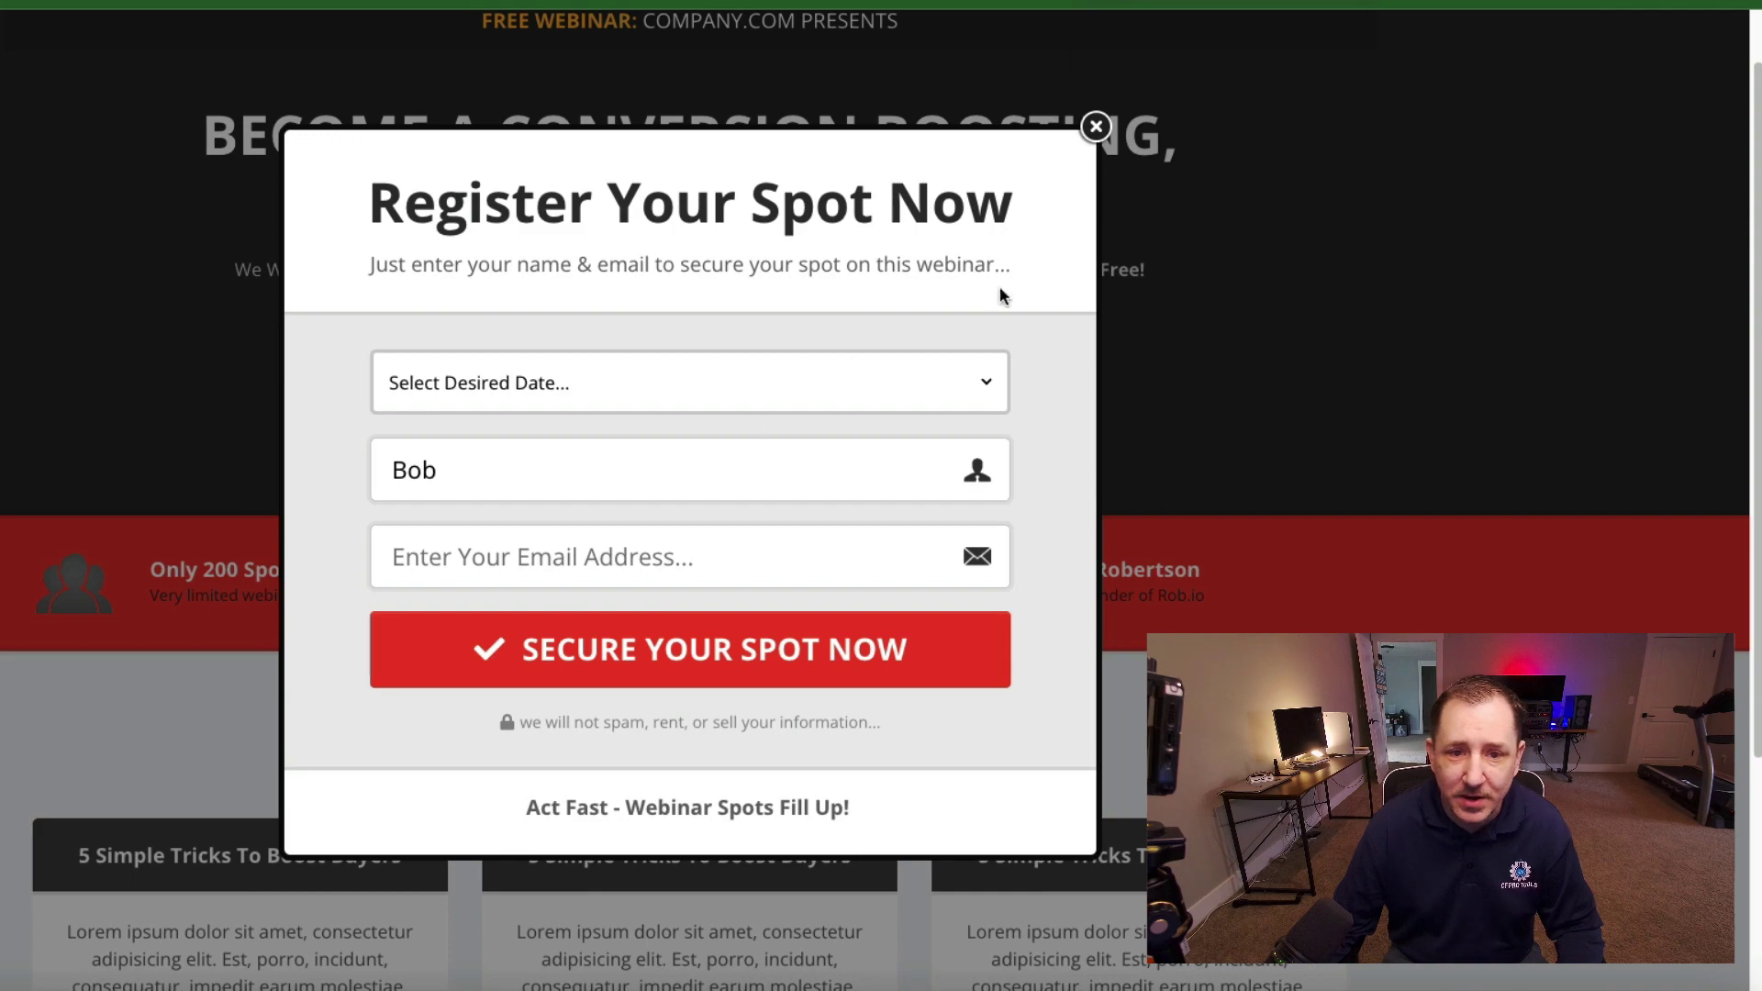
click(1094, 126)
key(Escape)
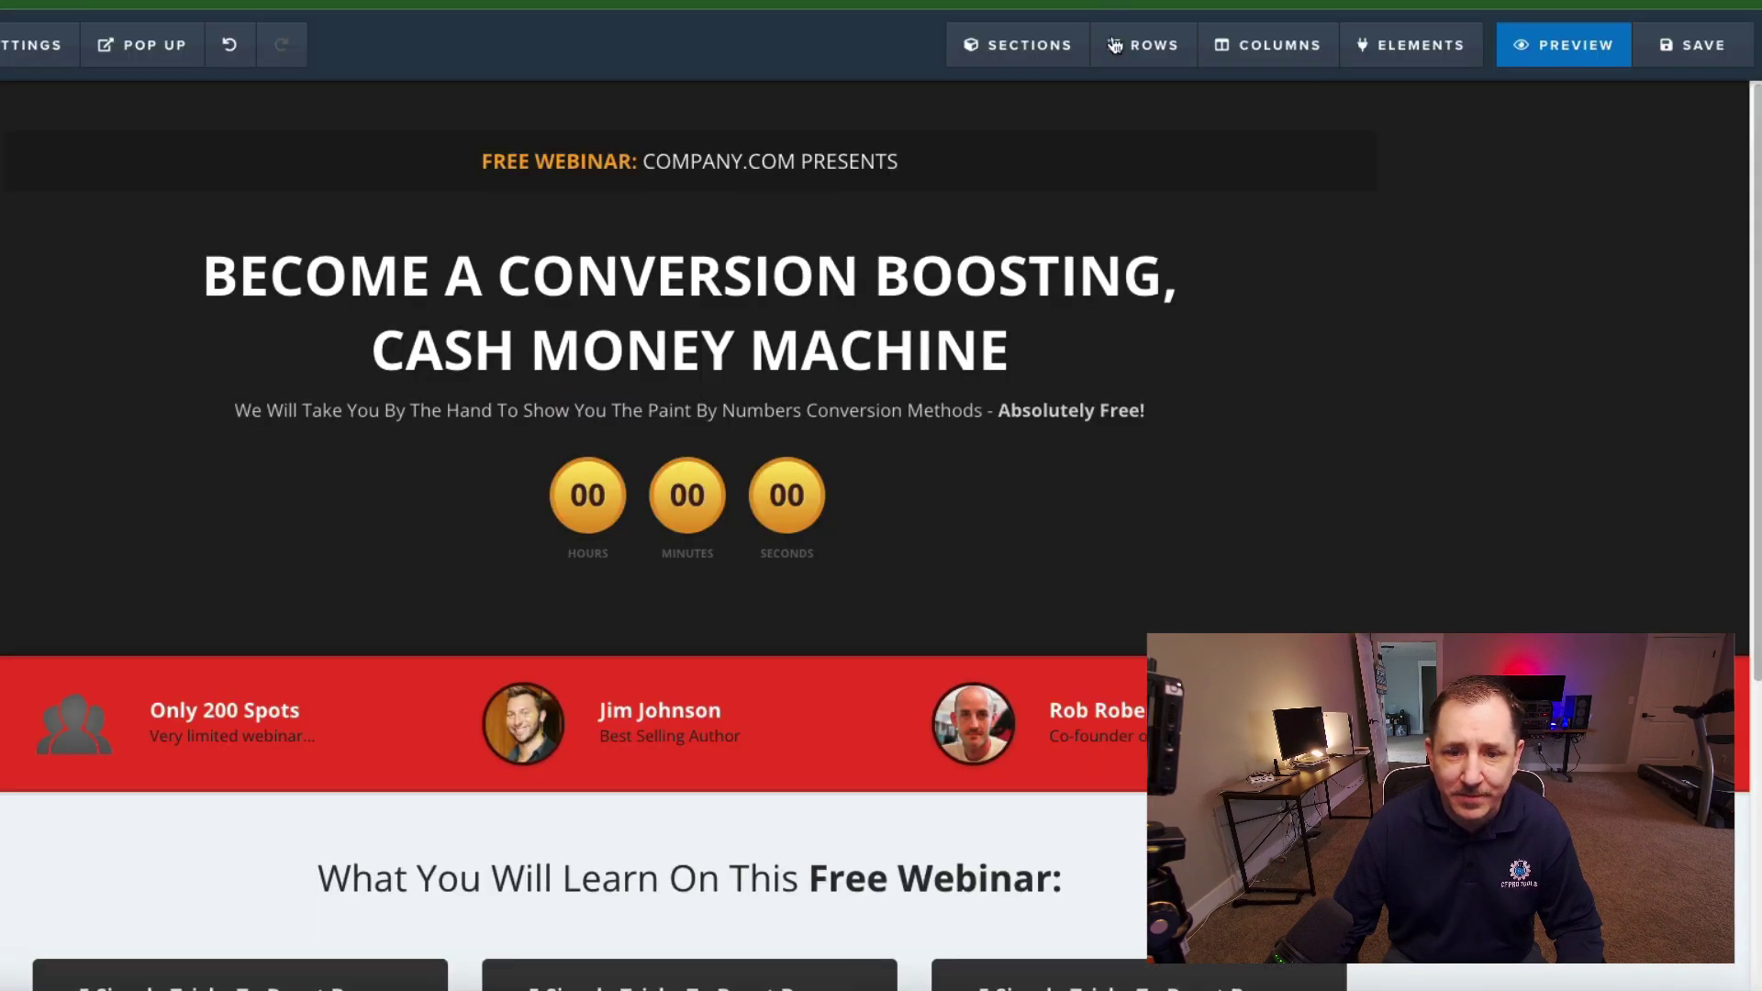
Step: Add a white headline reading "Webinar Starts At:" directly below the countdown
scroll(944, 551, down, 1)
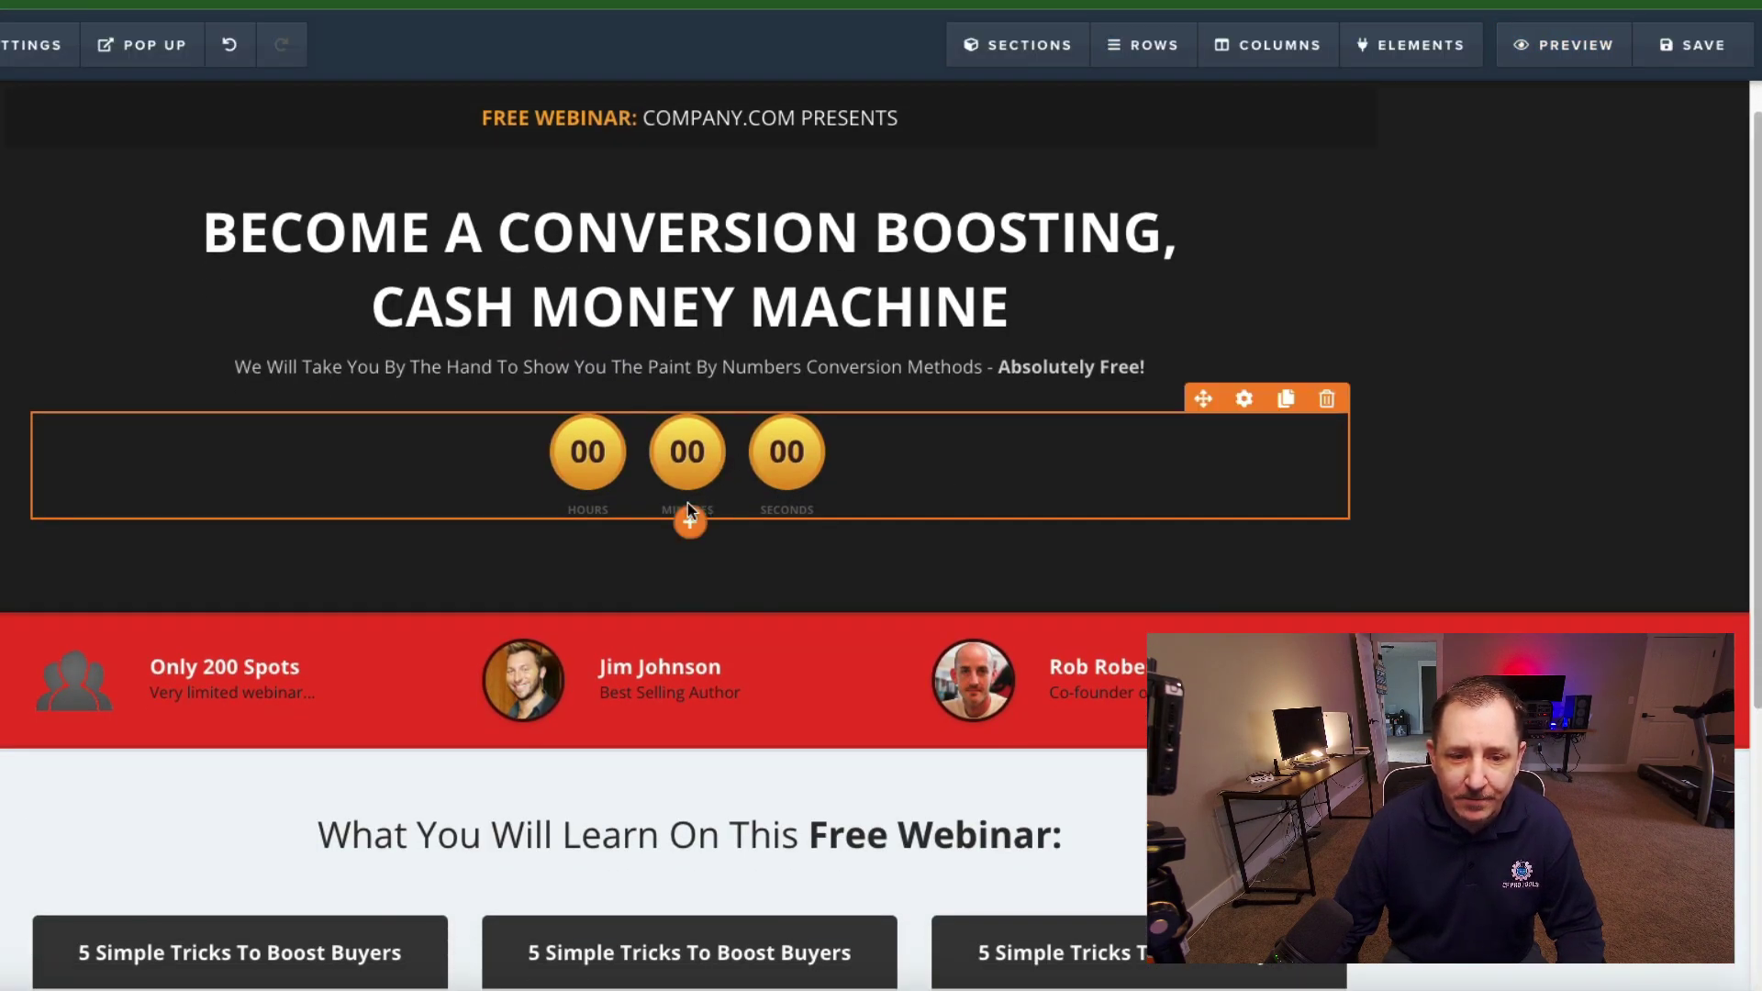
click(693, 523)
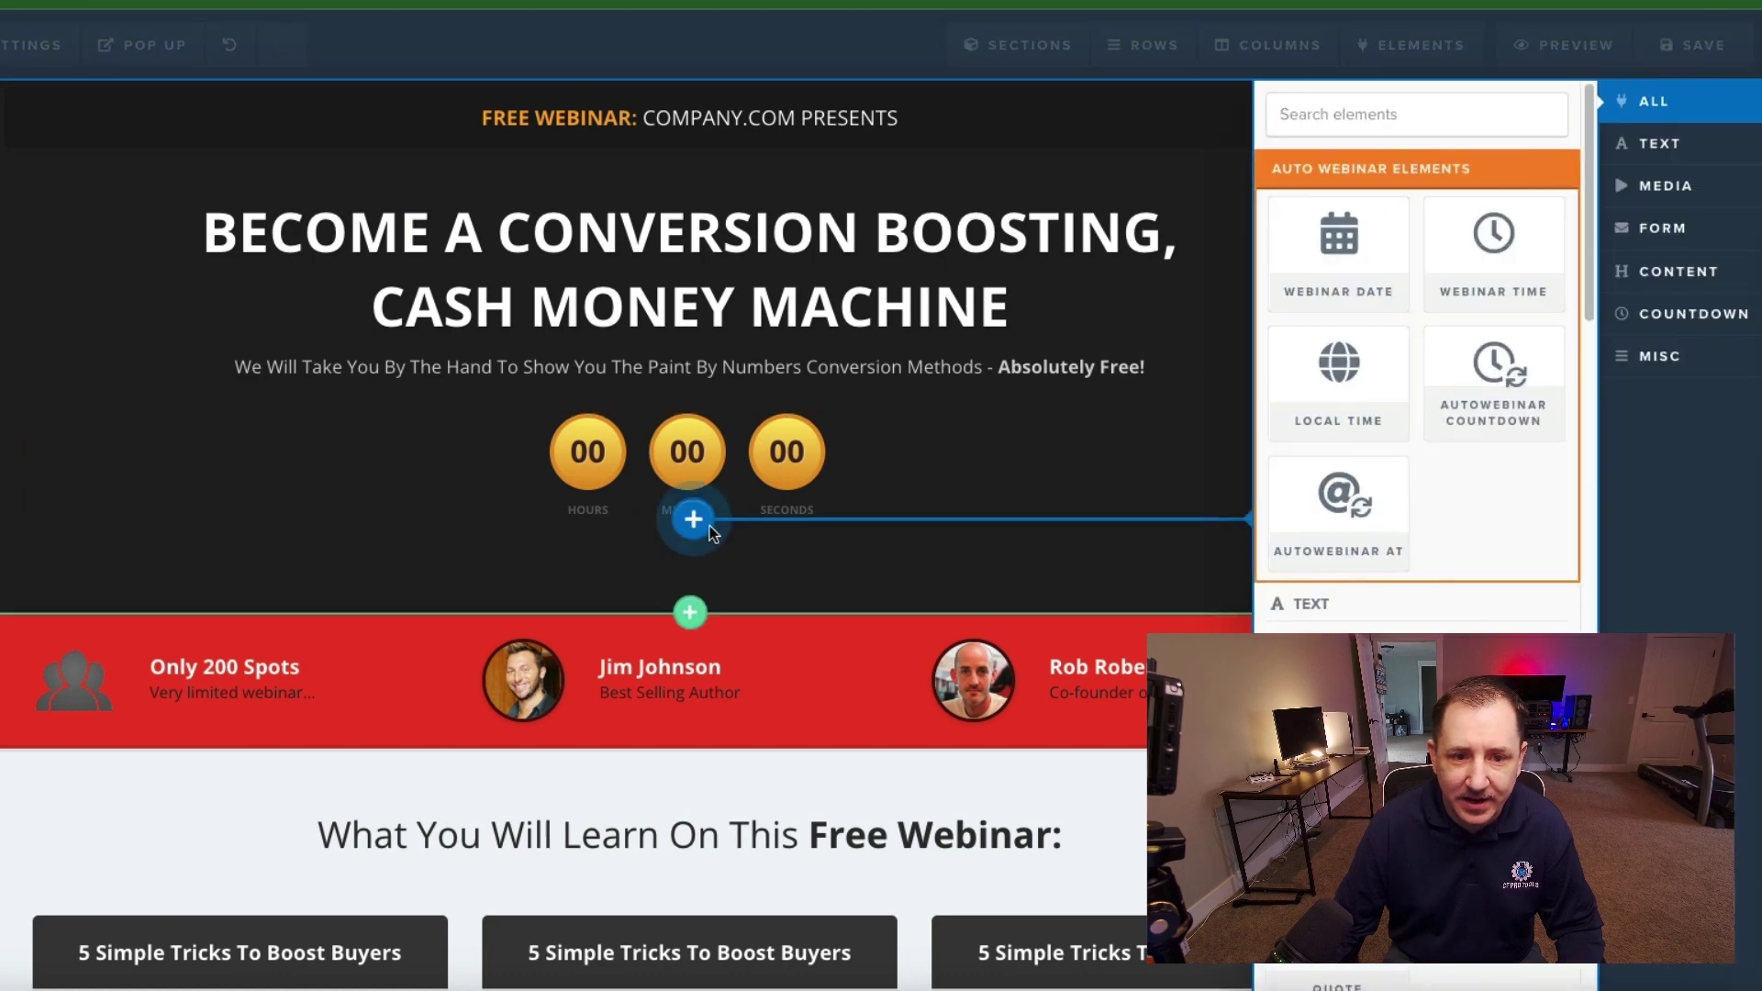
click(1338, 679)
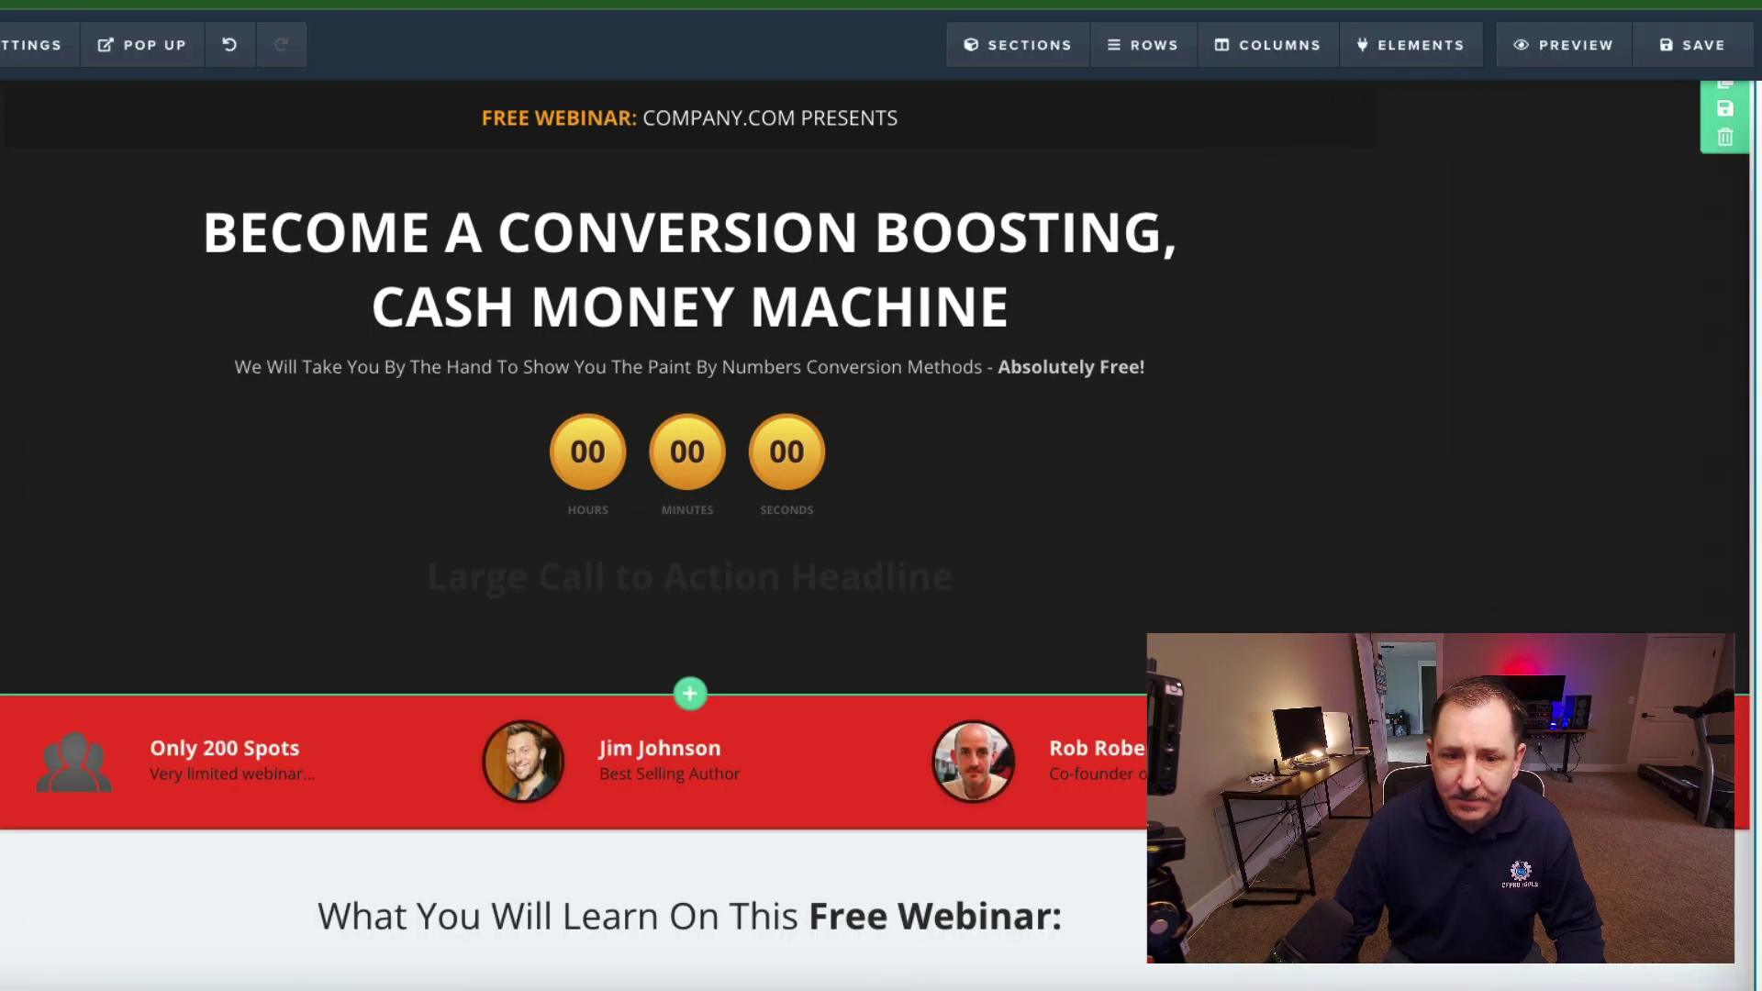
triple_click(766, 569)
text(Webin)
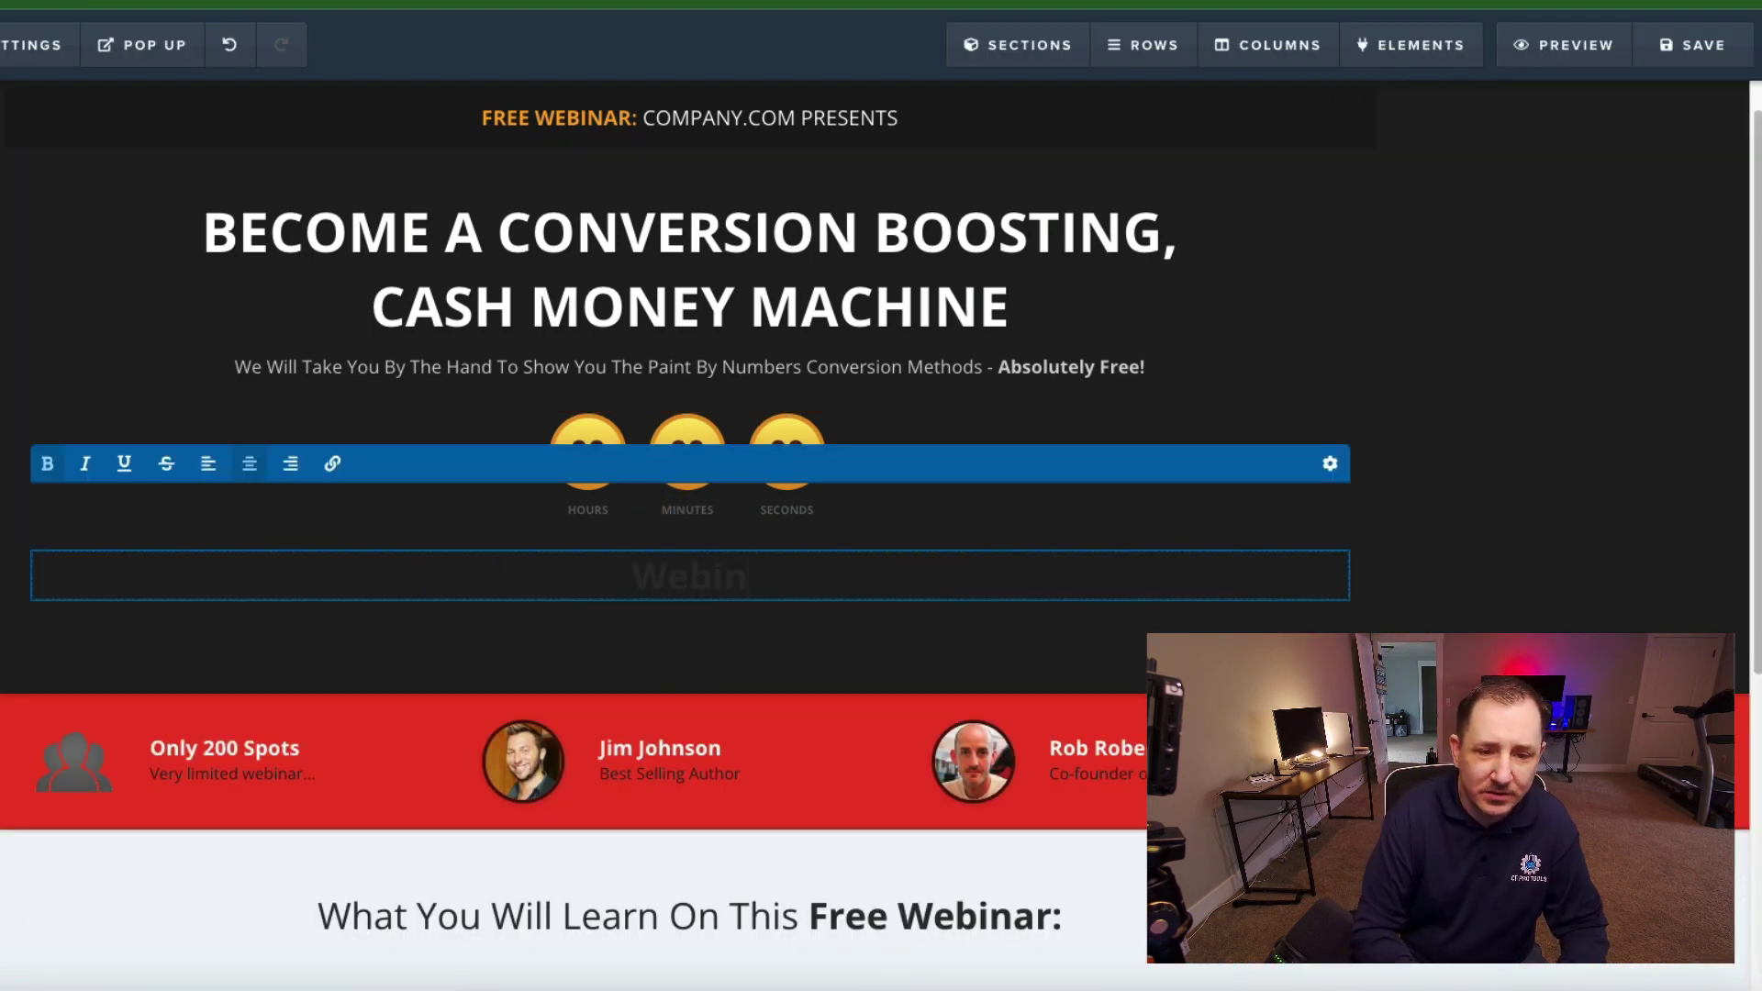
text(ar Starts At:)
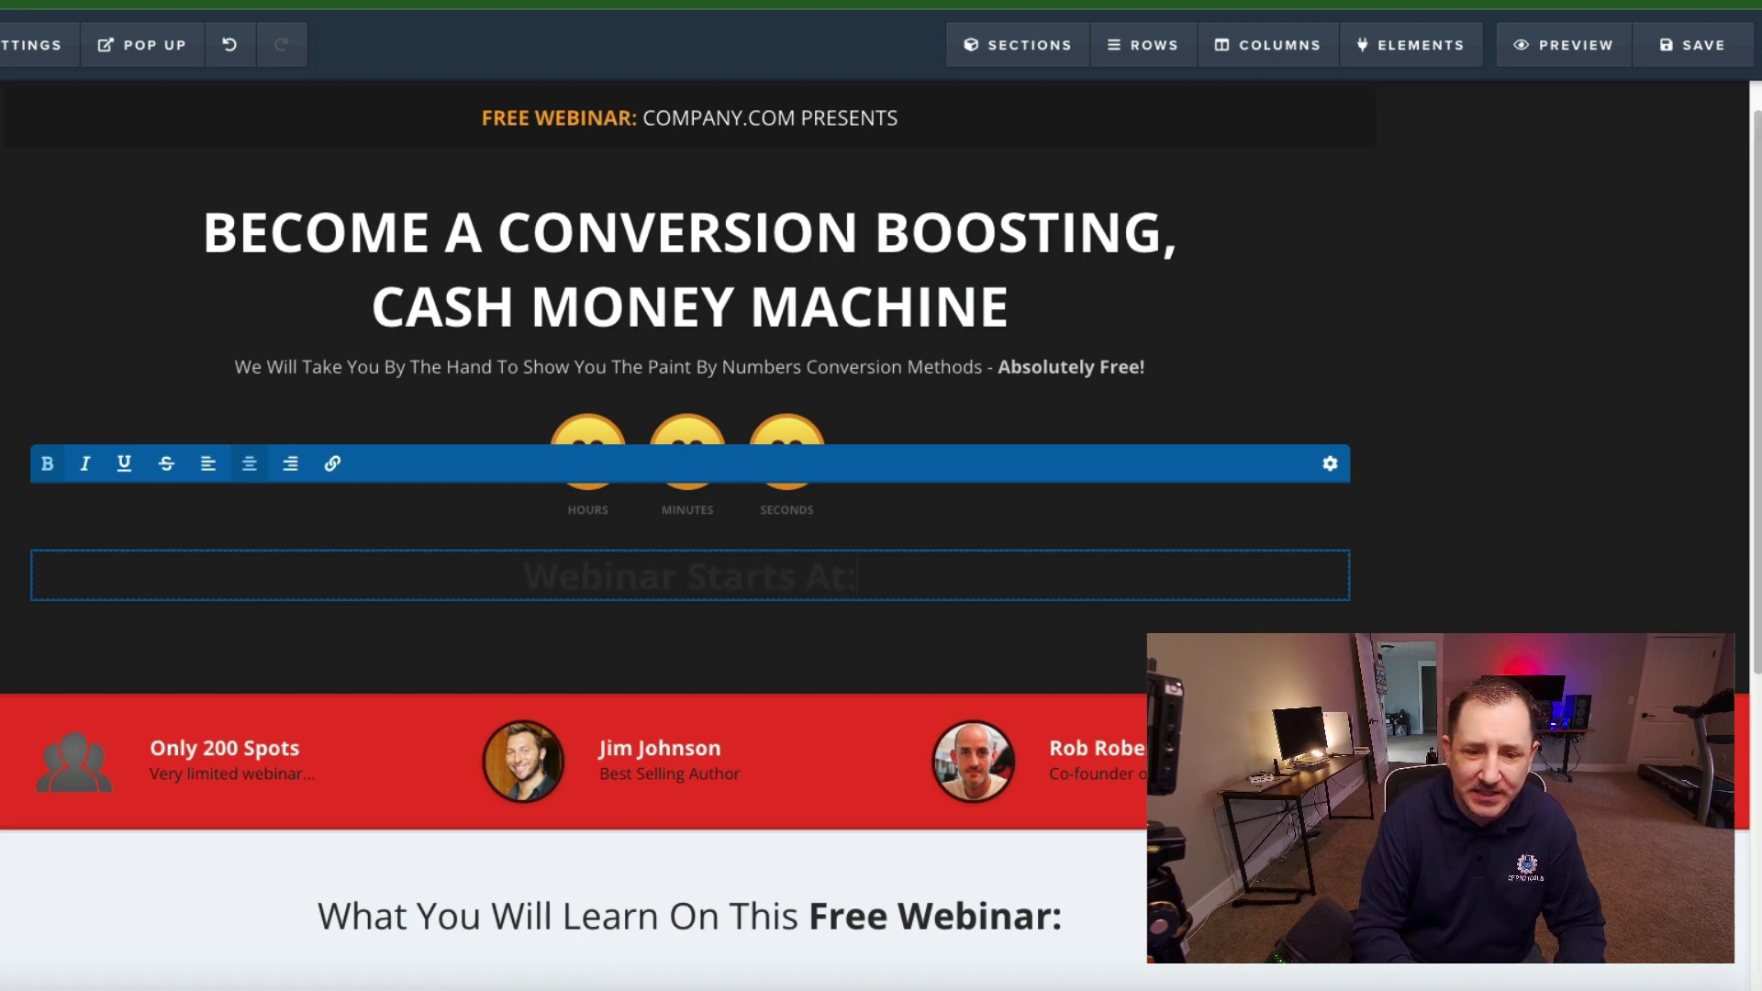
click(734, 616)
Step: Add an Autowebinar At element below the "Webinar Starts At:" headline, set its text color to yellow, and save the page
click(692, 601)
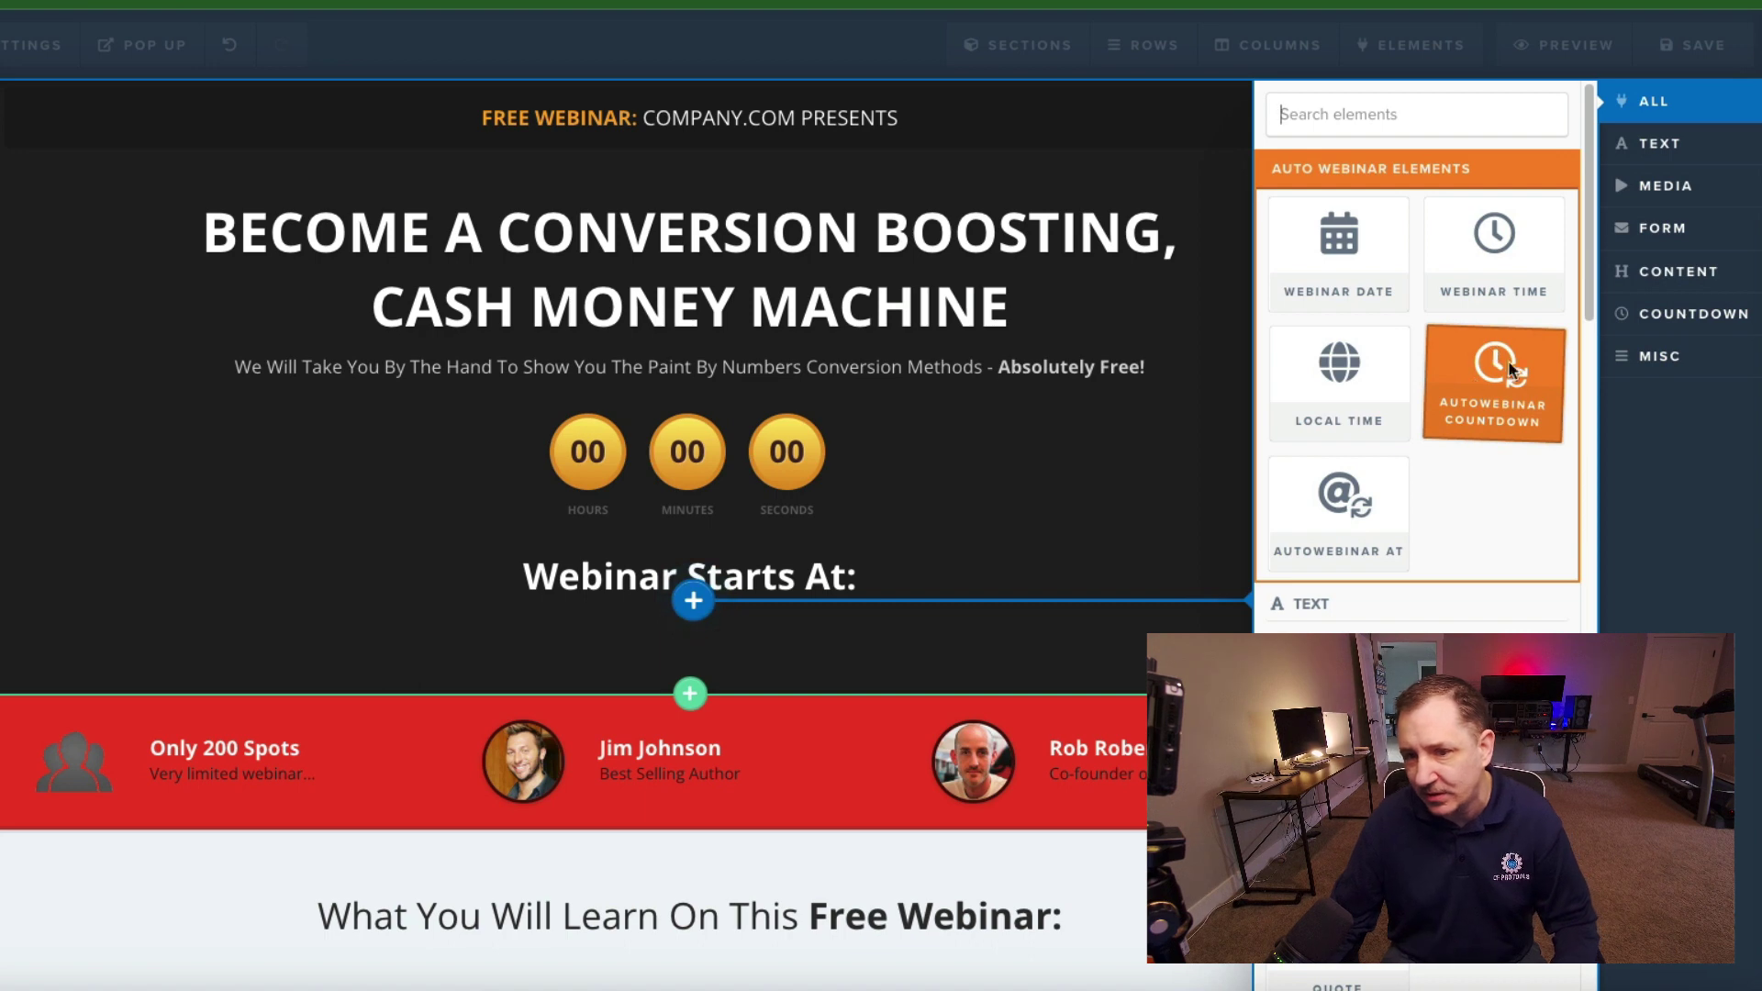
click(1351, 479)
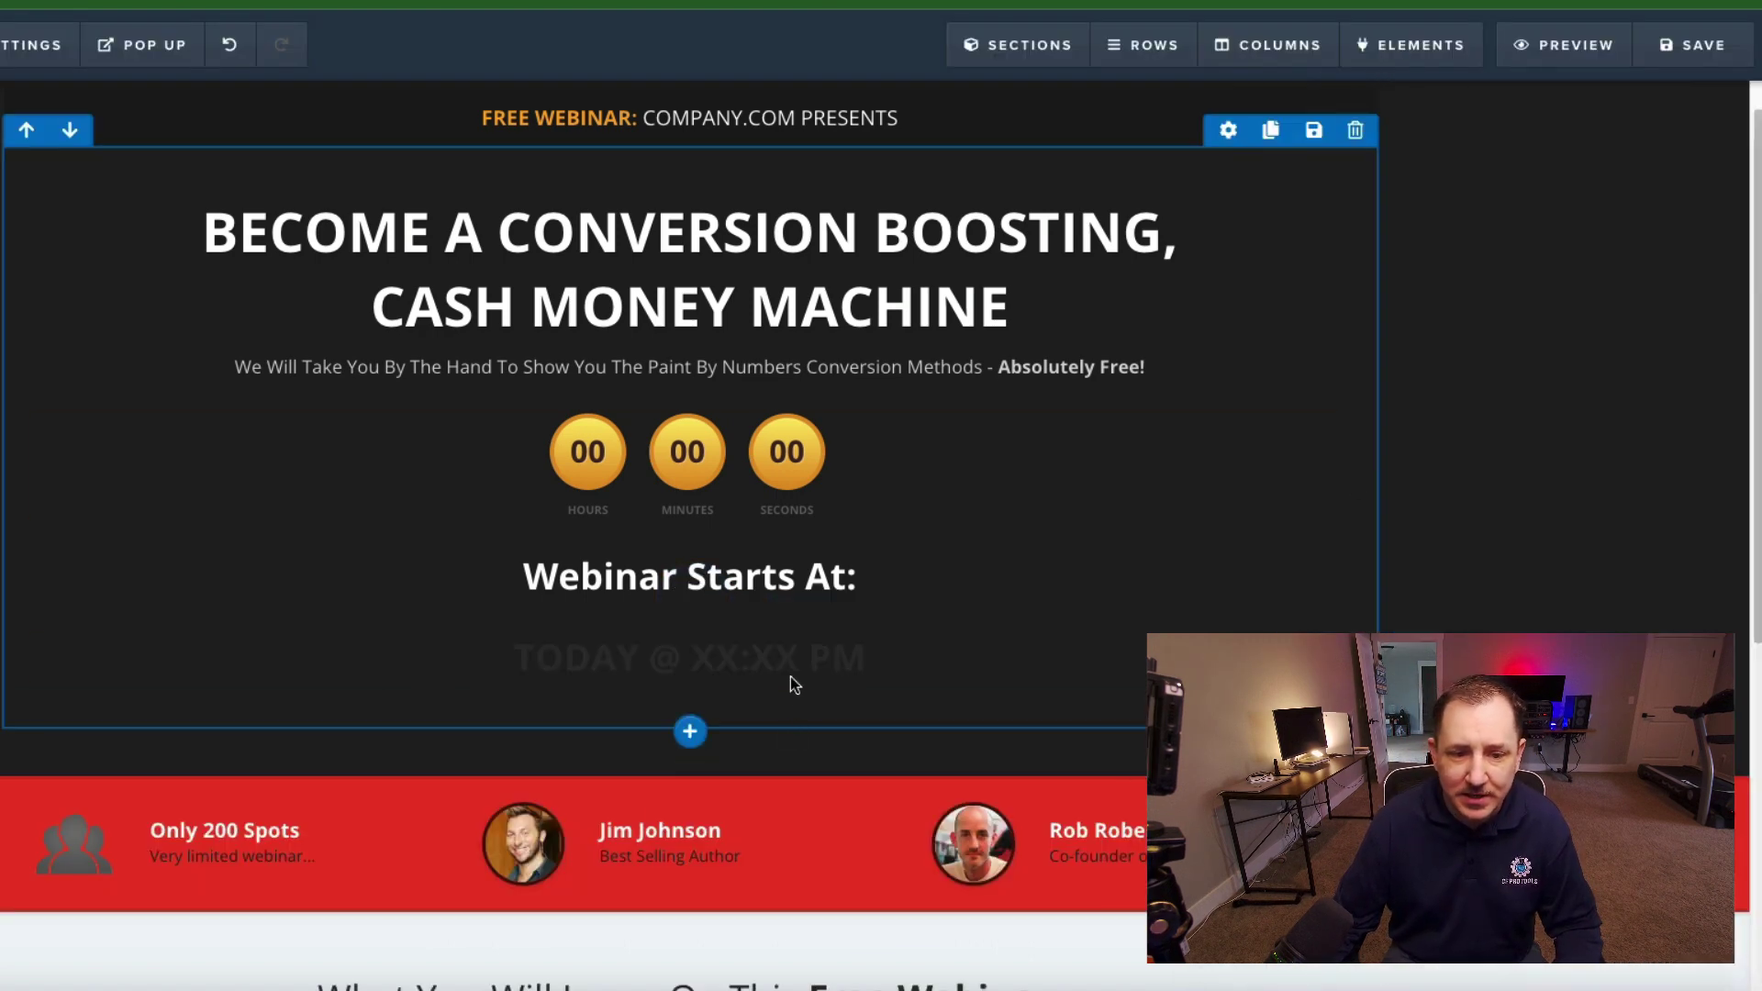
click(879, 661)
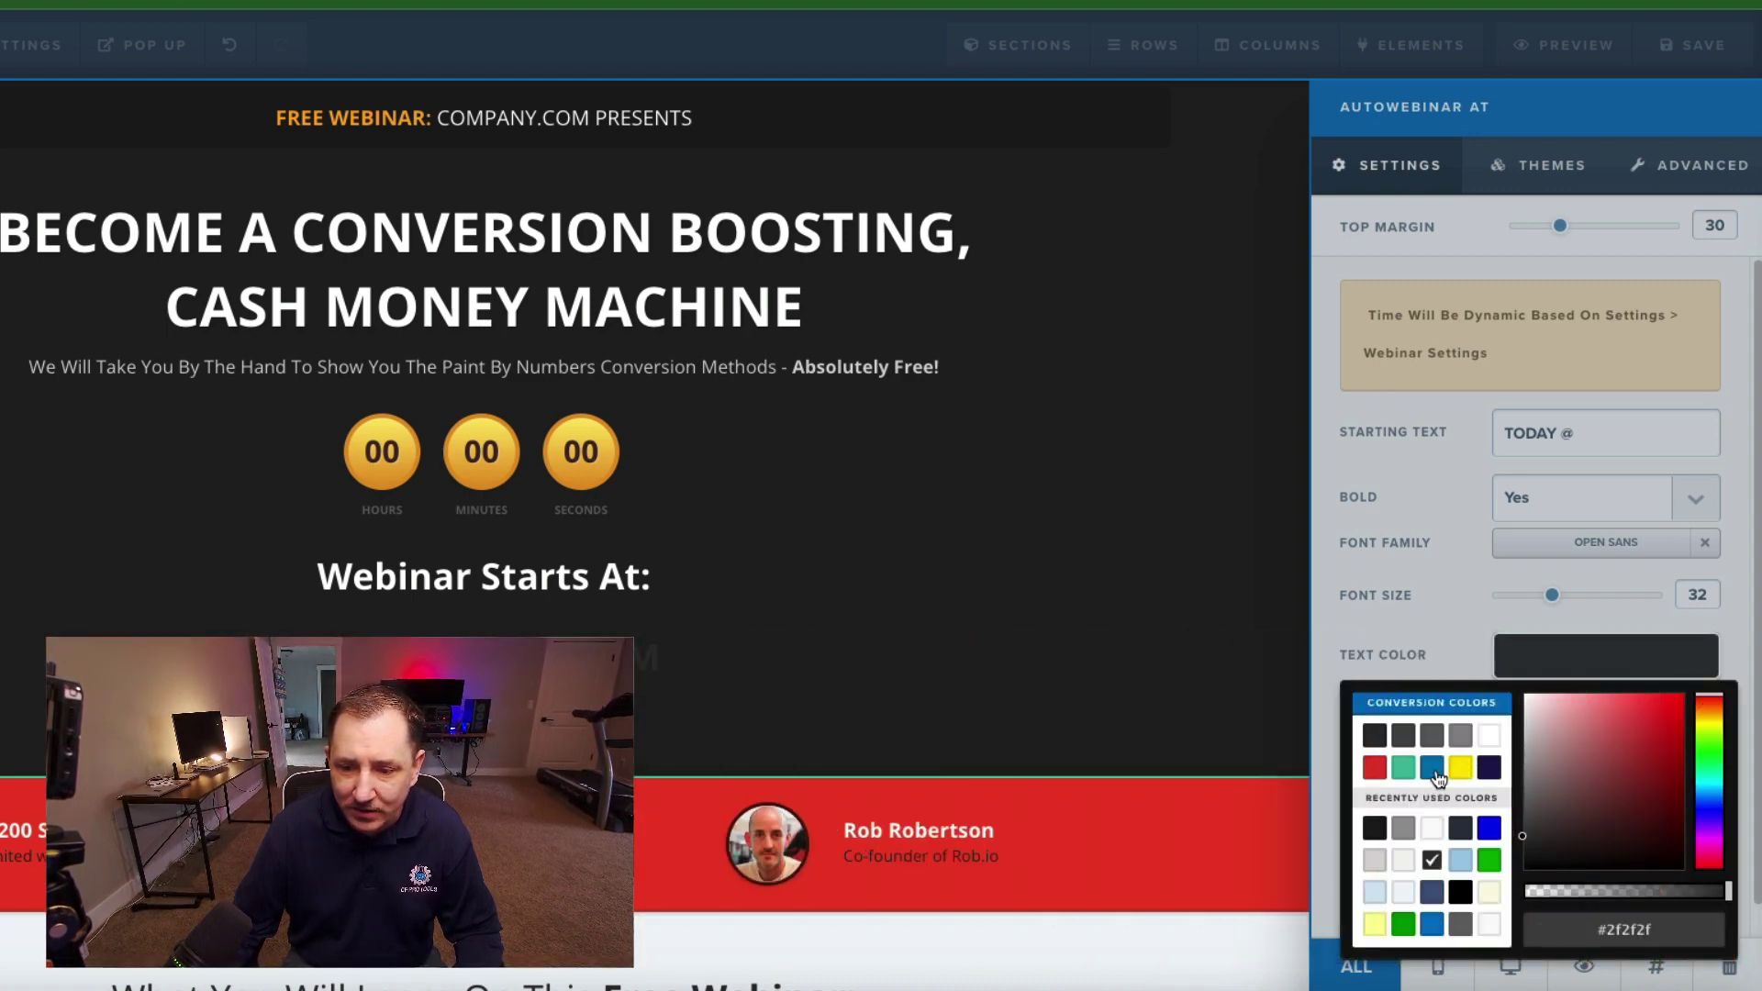
click(1403, 767)
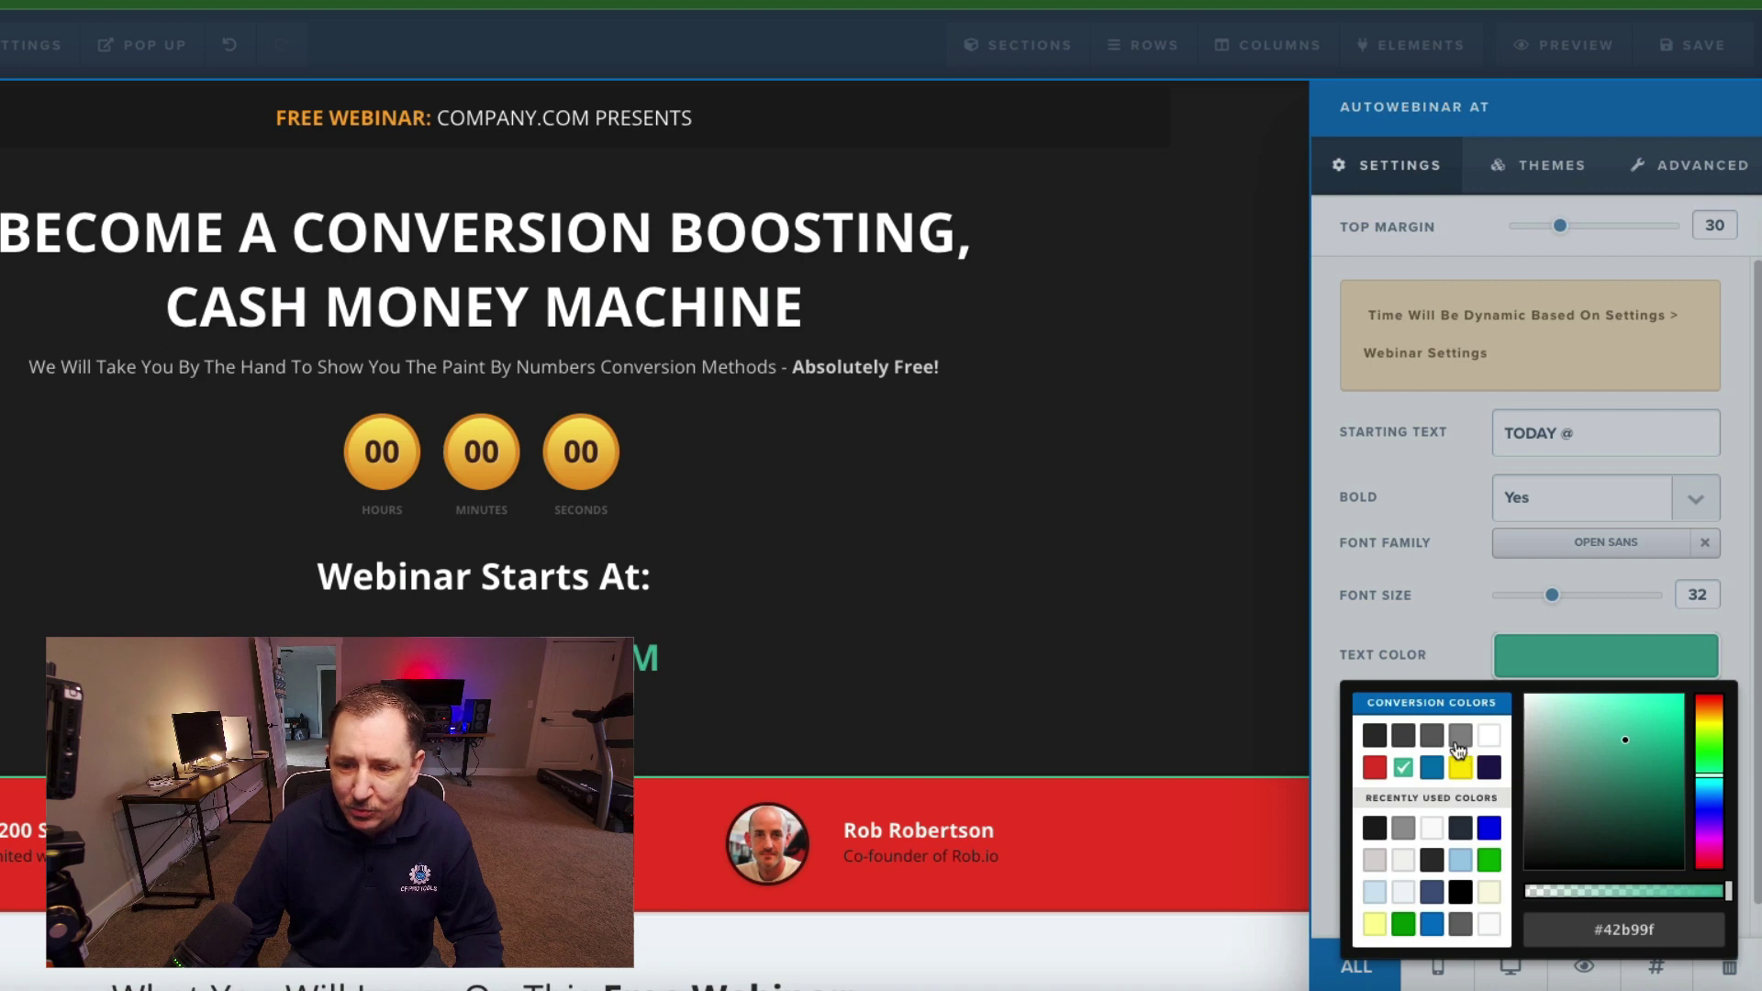
click(690, 506)
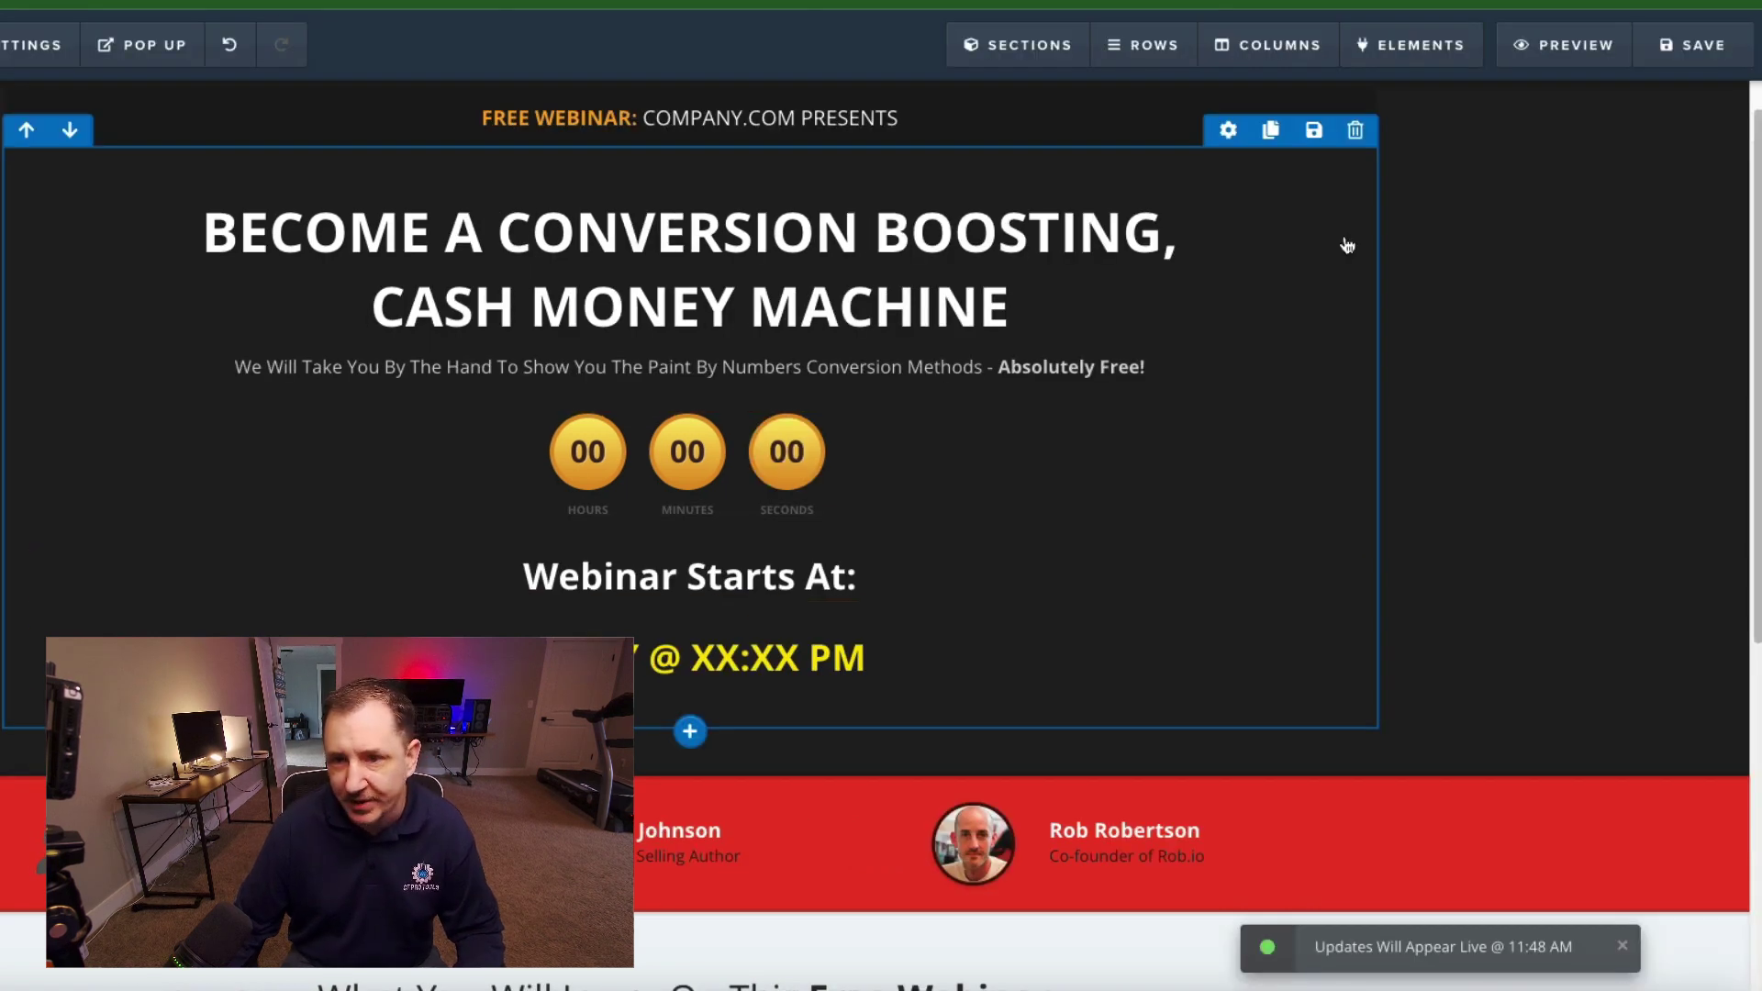
Step: Preview the page to check the countdown and webinar start time, and open the registration form from the Register My Spot Now button
click(1551, 44)
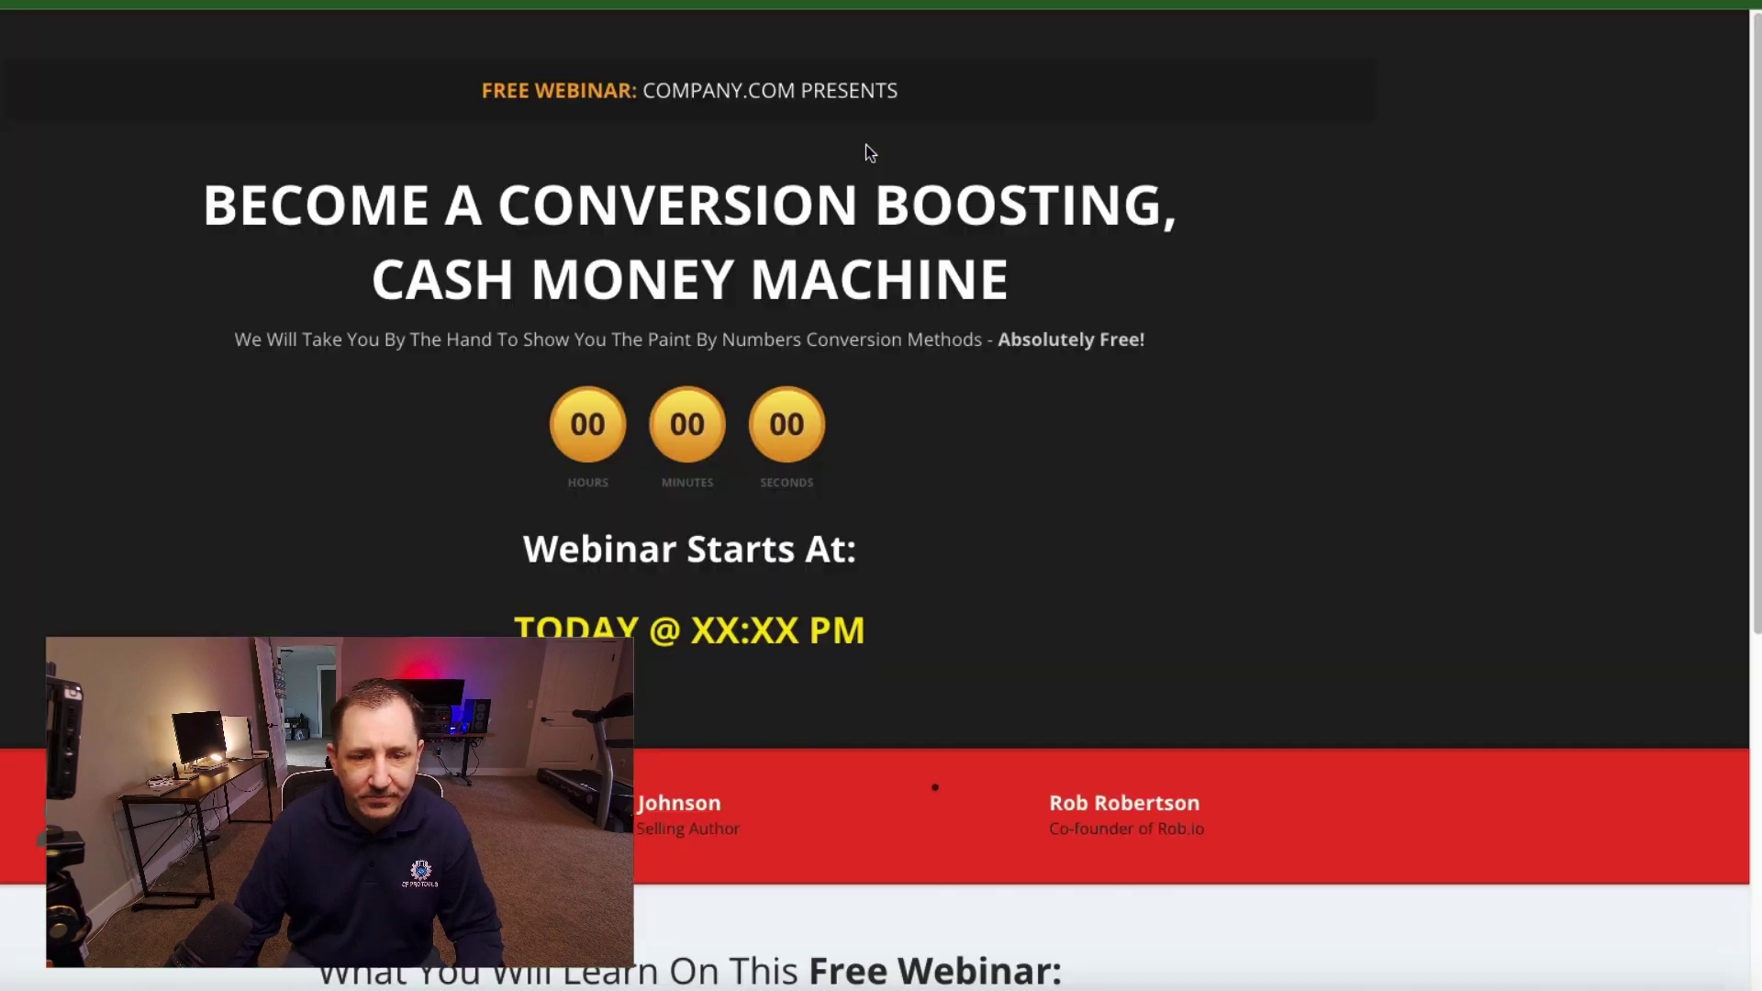
scroll(846, 188, down, 1)
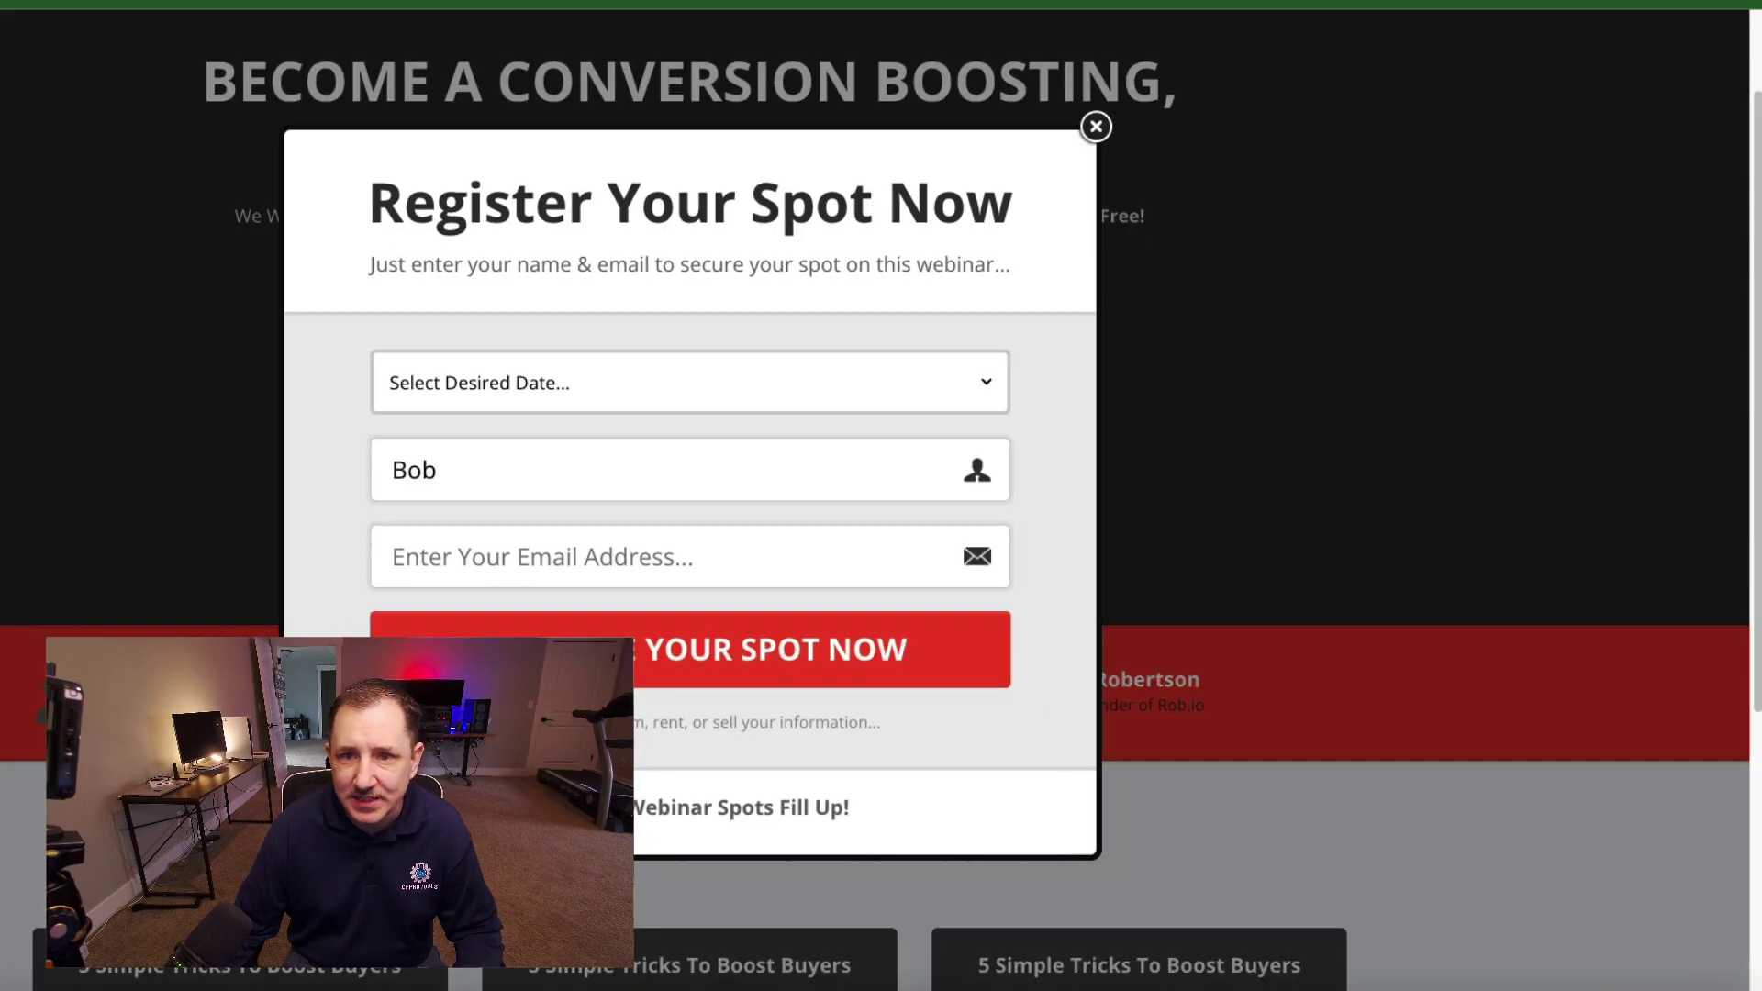
click(1095, 127)
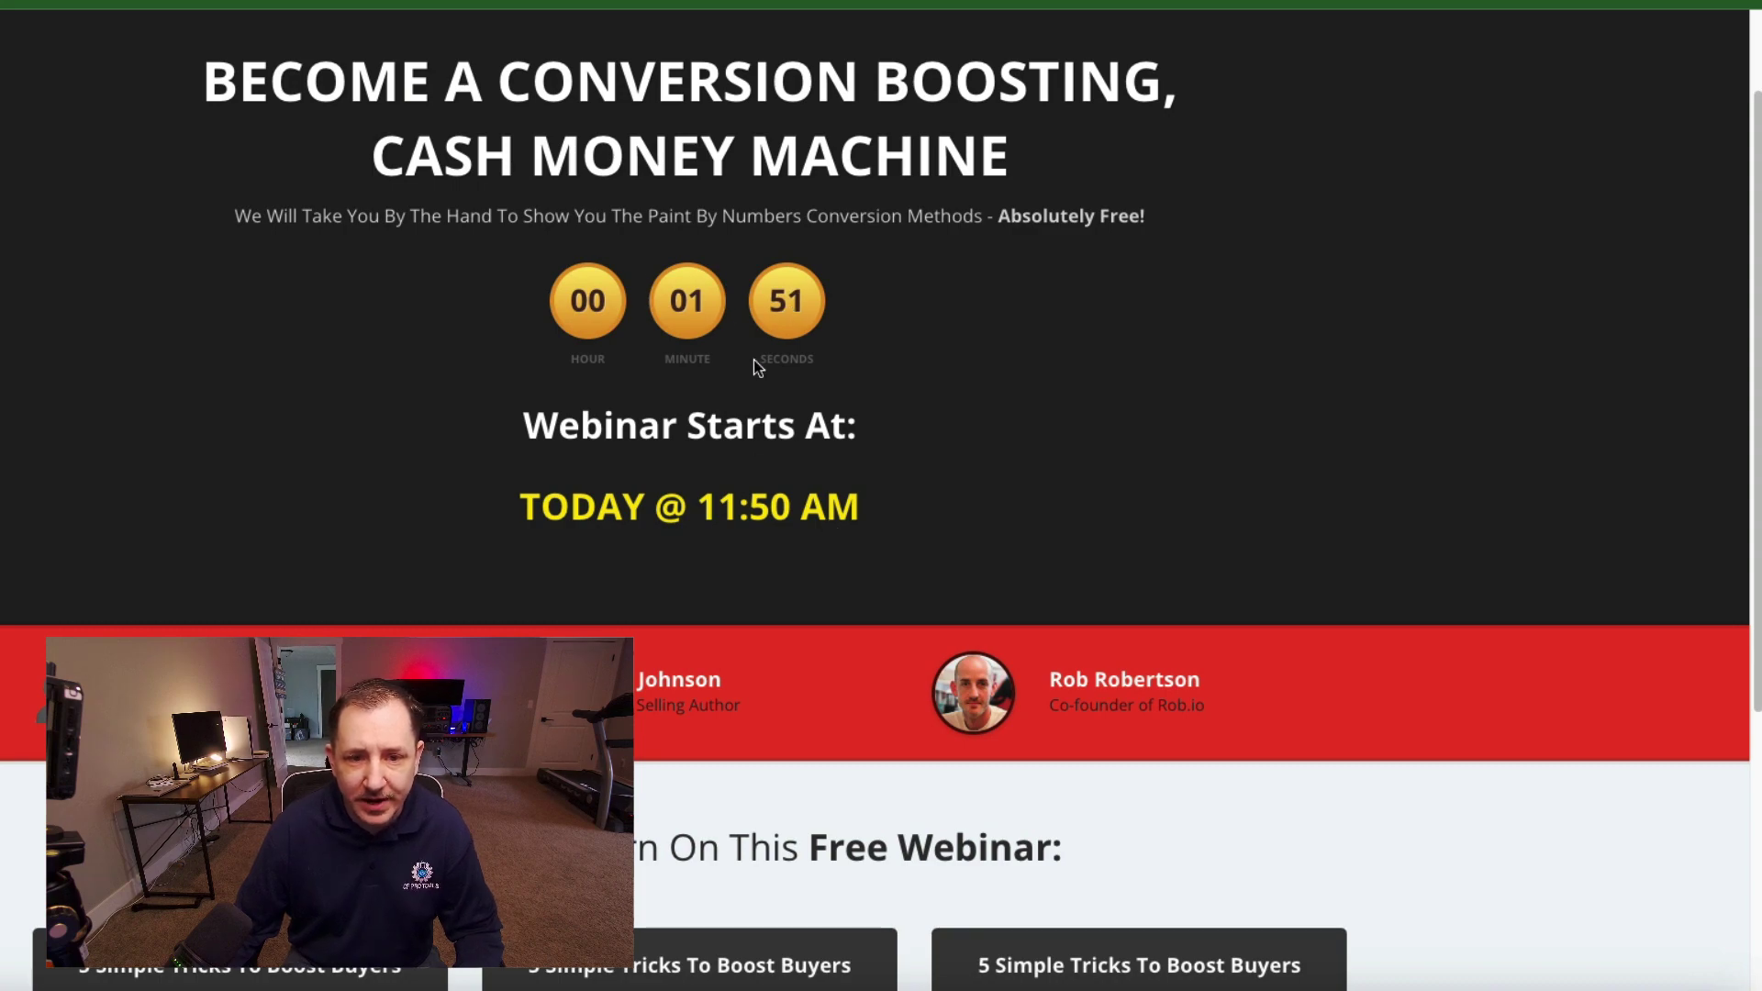
scroll(744, 472, down, 5)
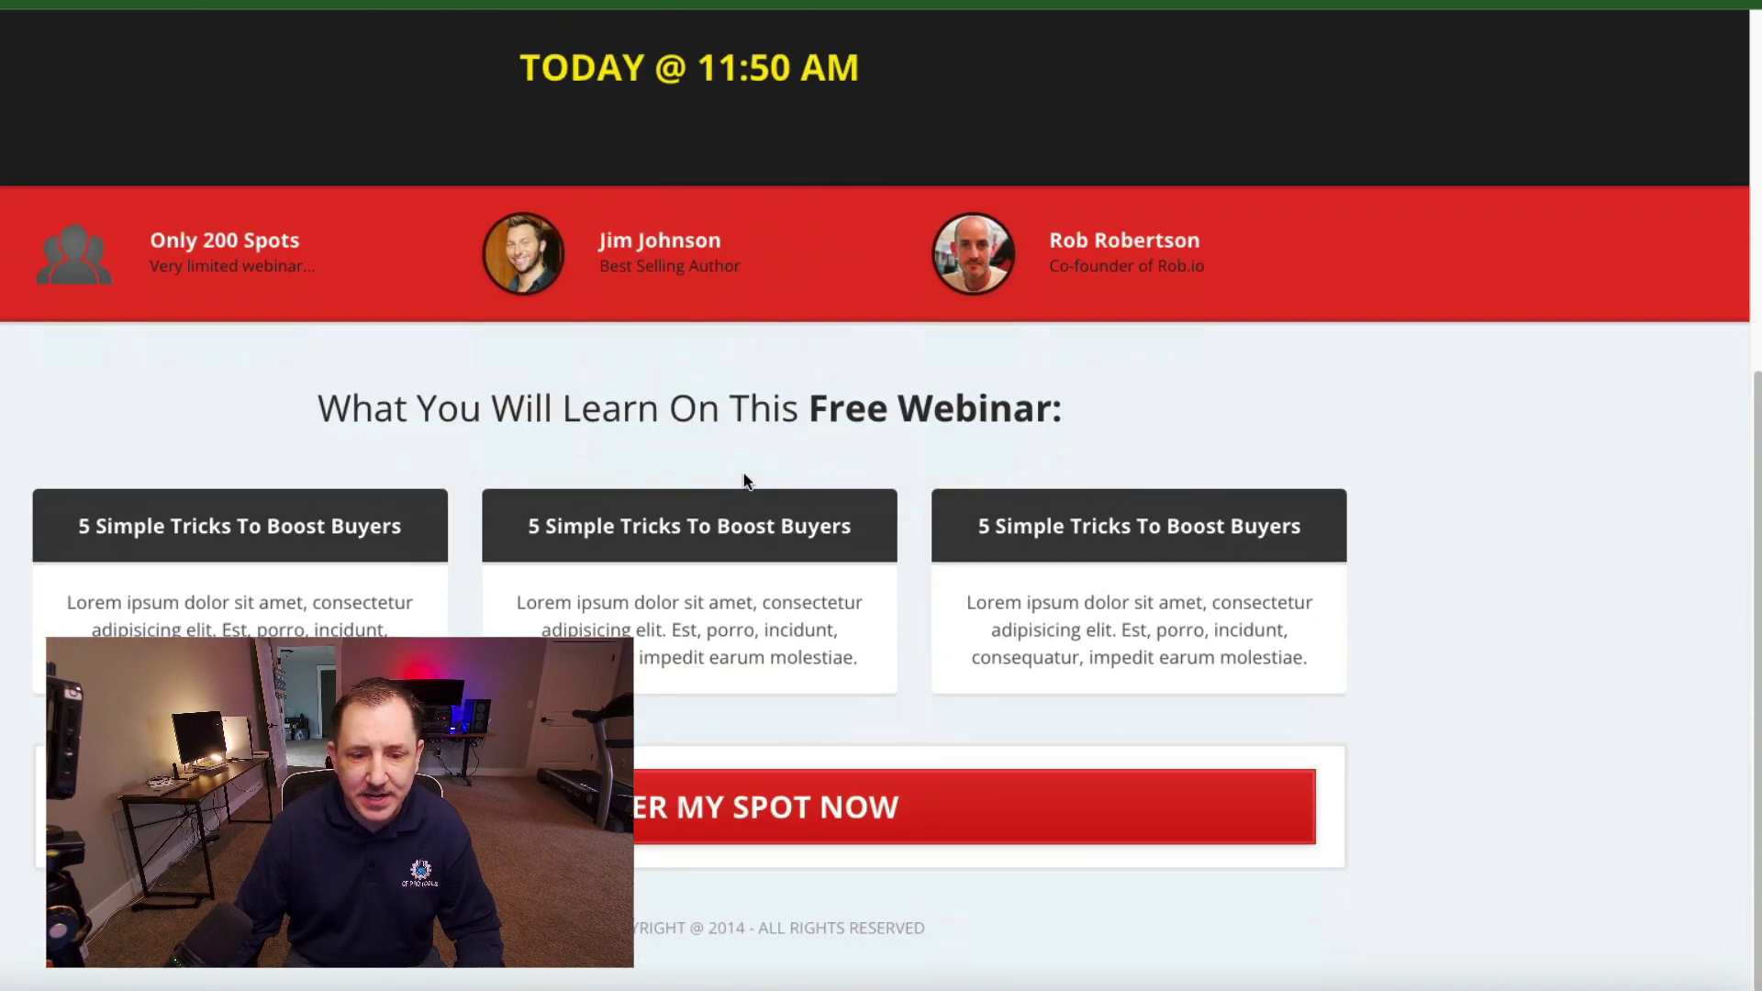
click(829, 807)
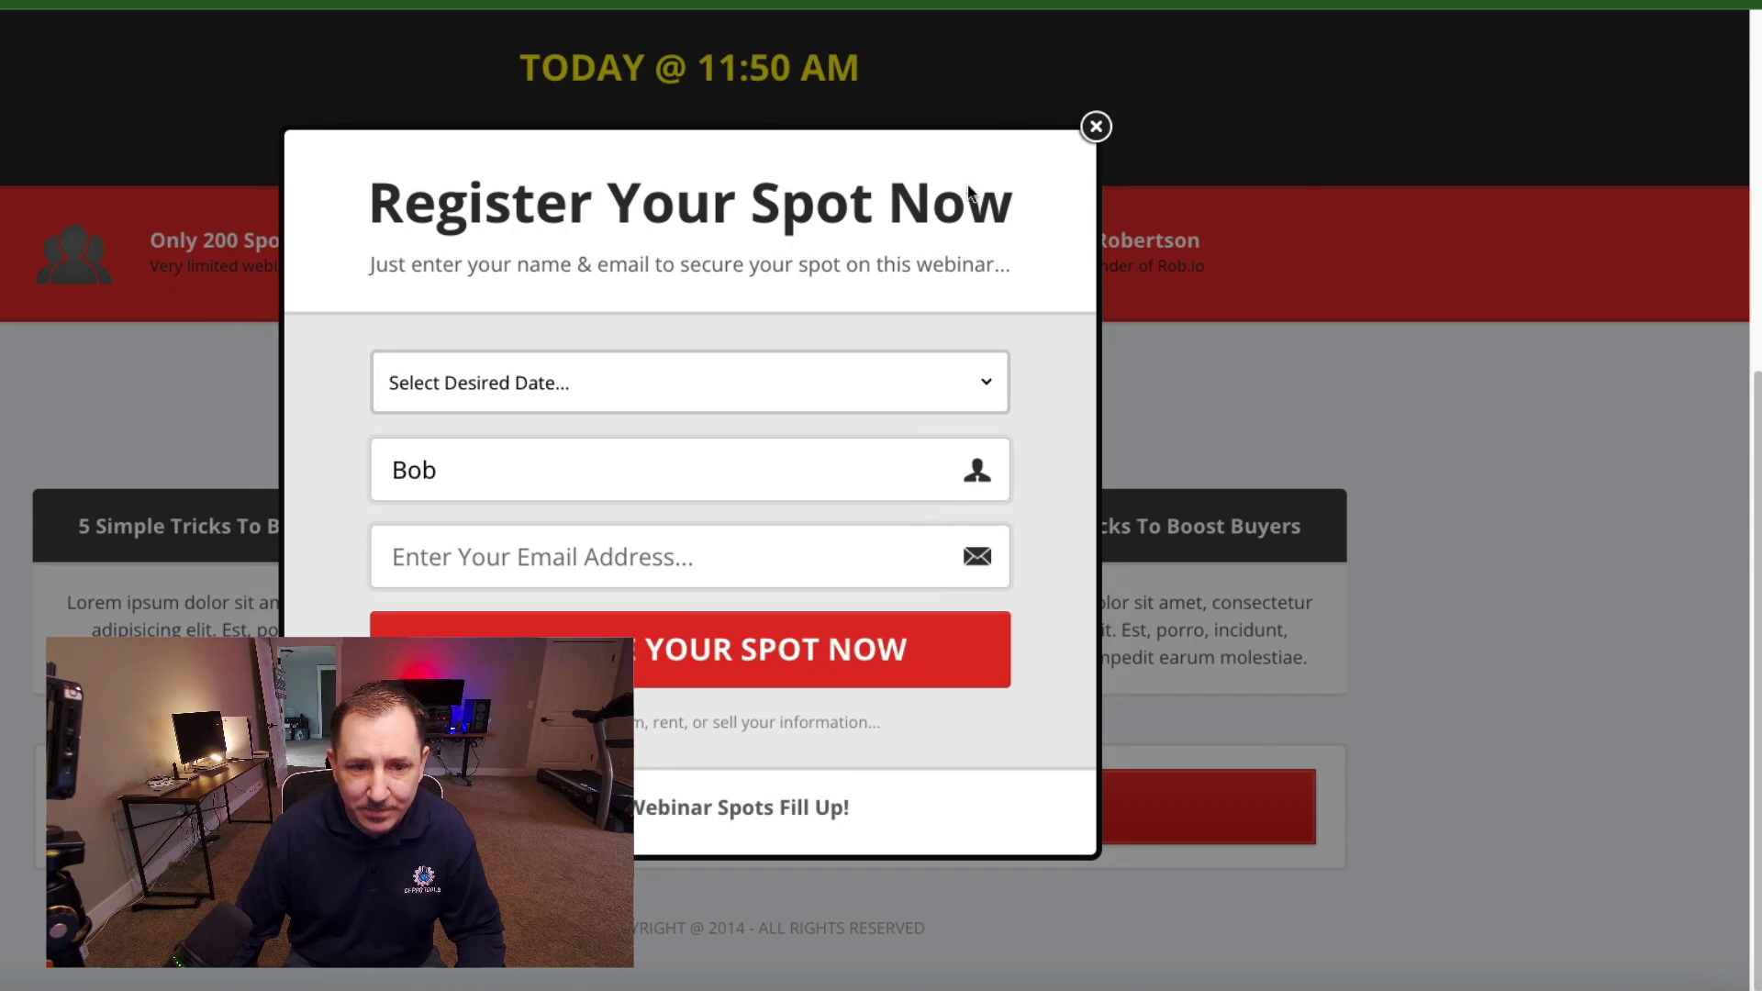
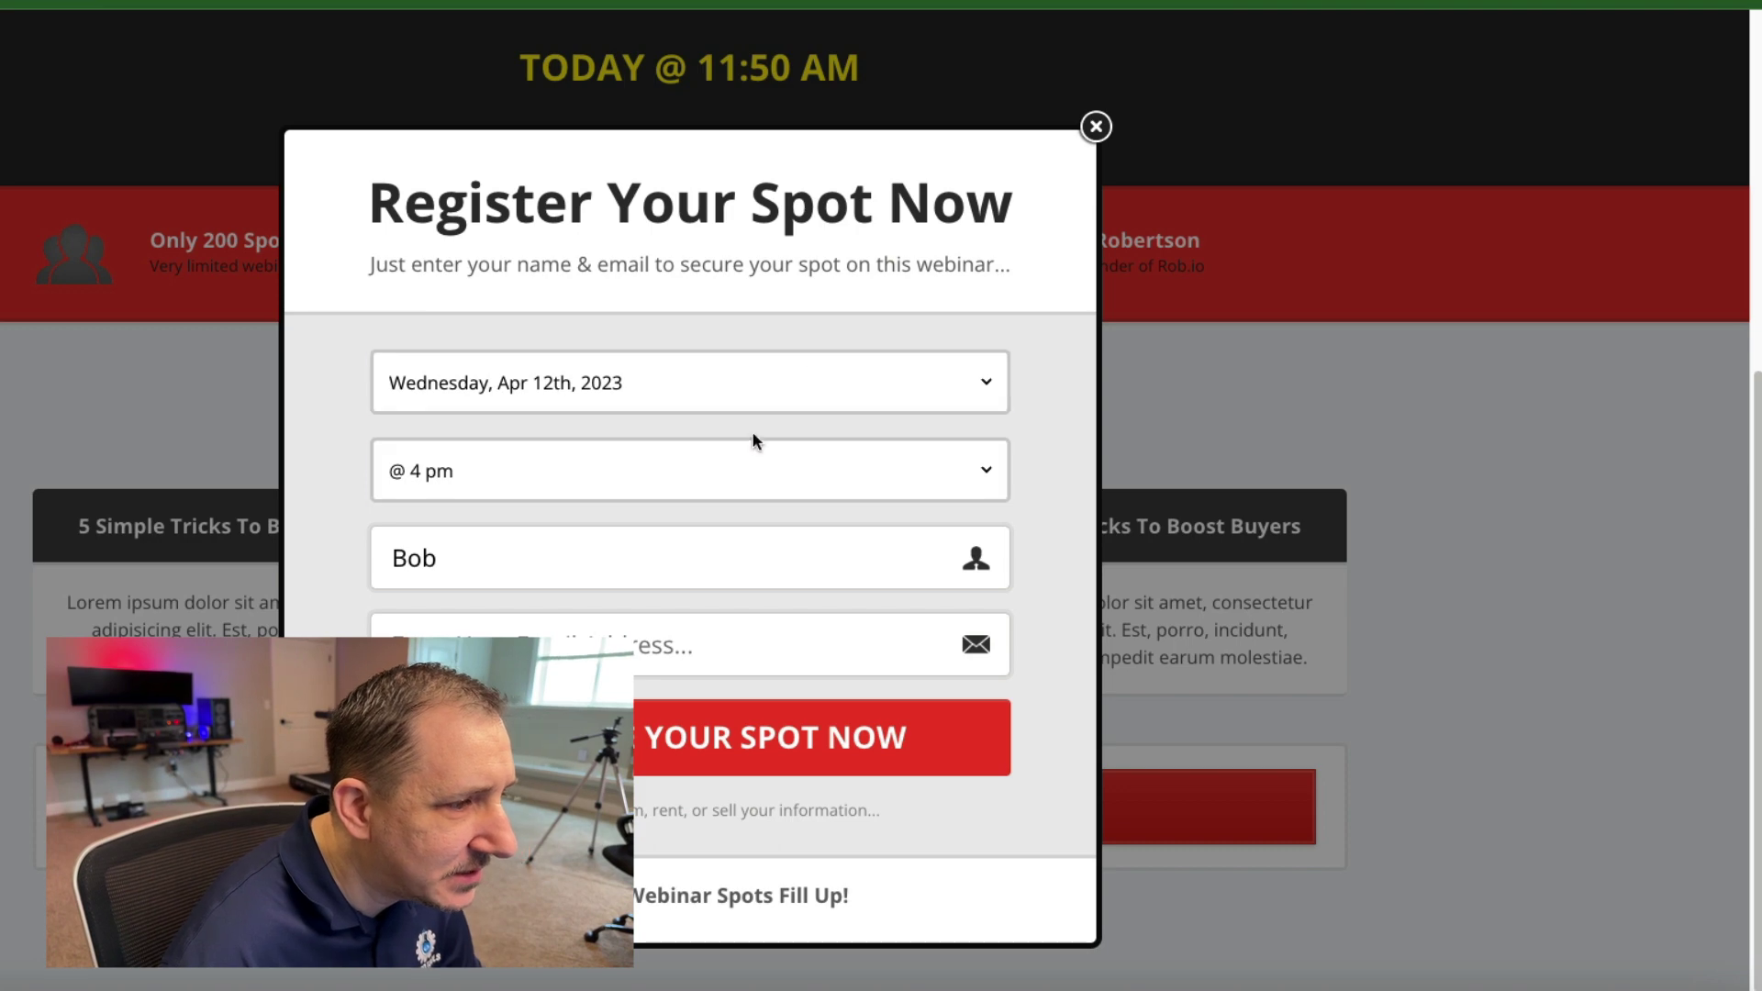
Step: Close the registration form and the page preview, and return to the registration page editor
click(1096, 127)
scroll(470, 41, up, 1)
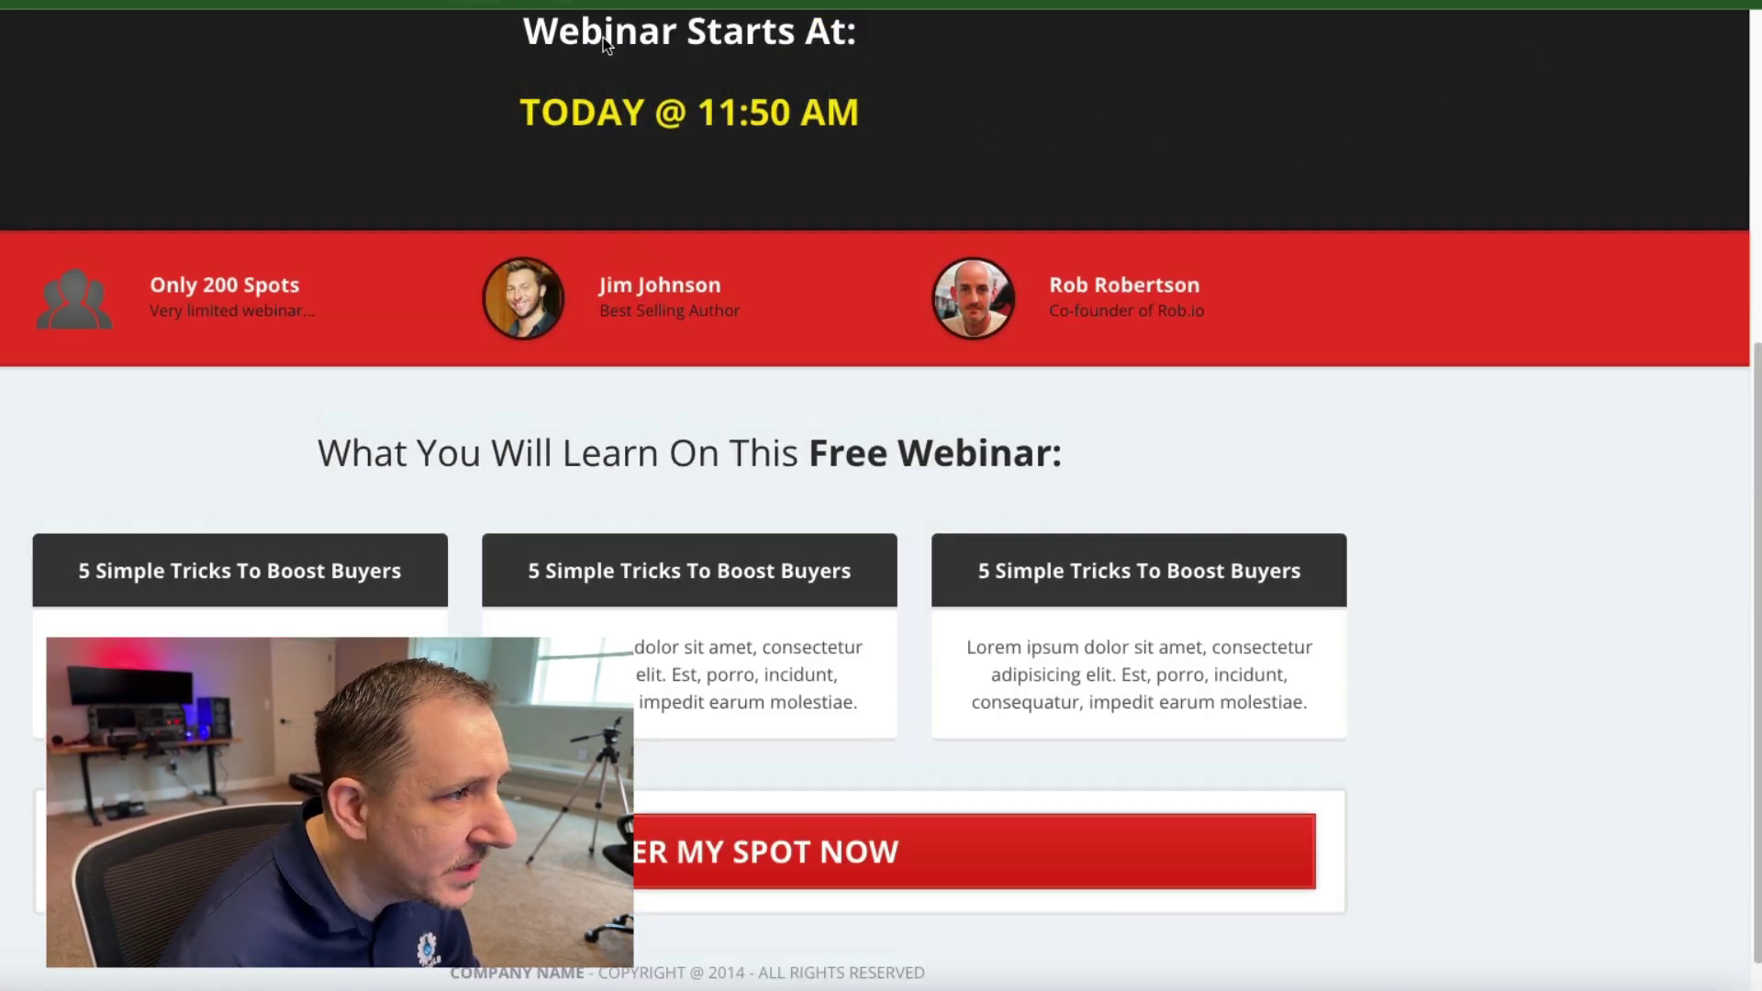
key(ctrl+w)
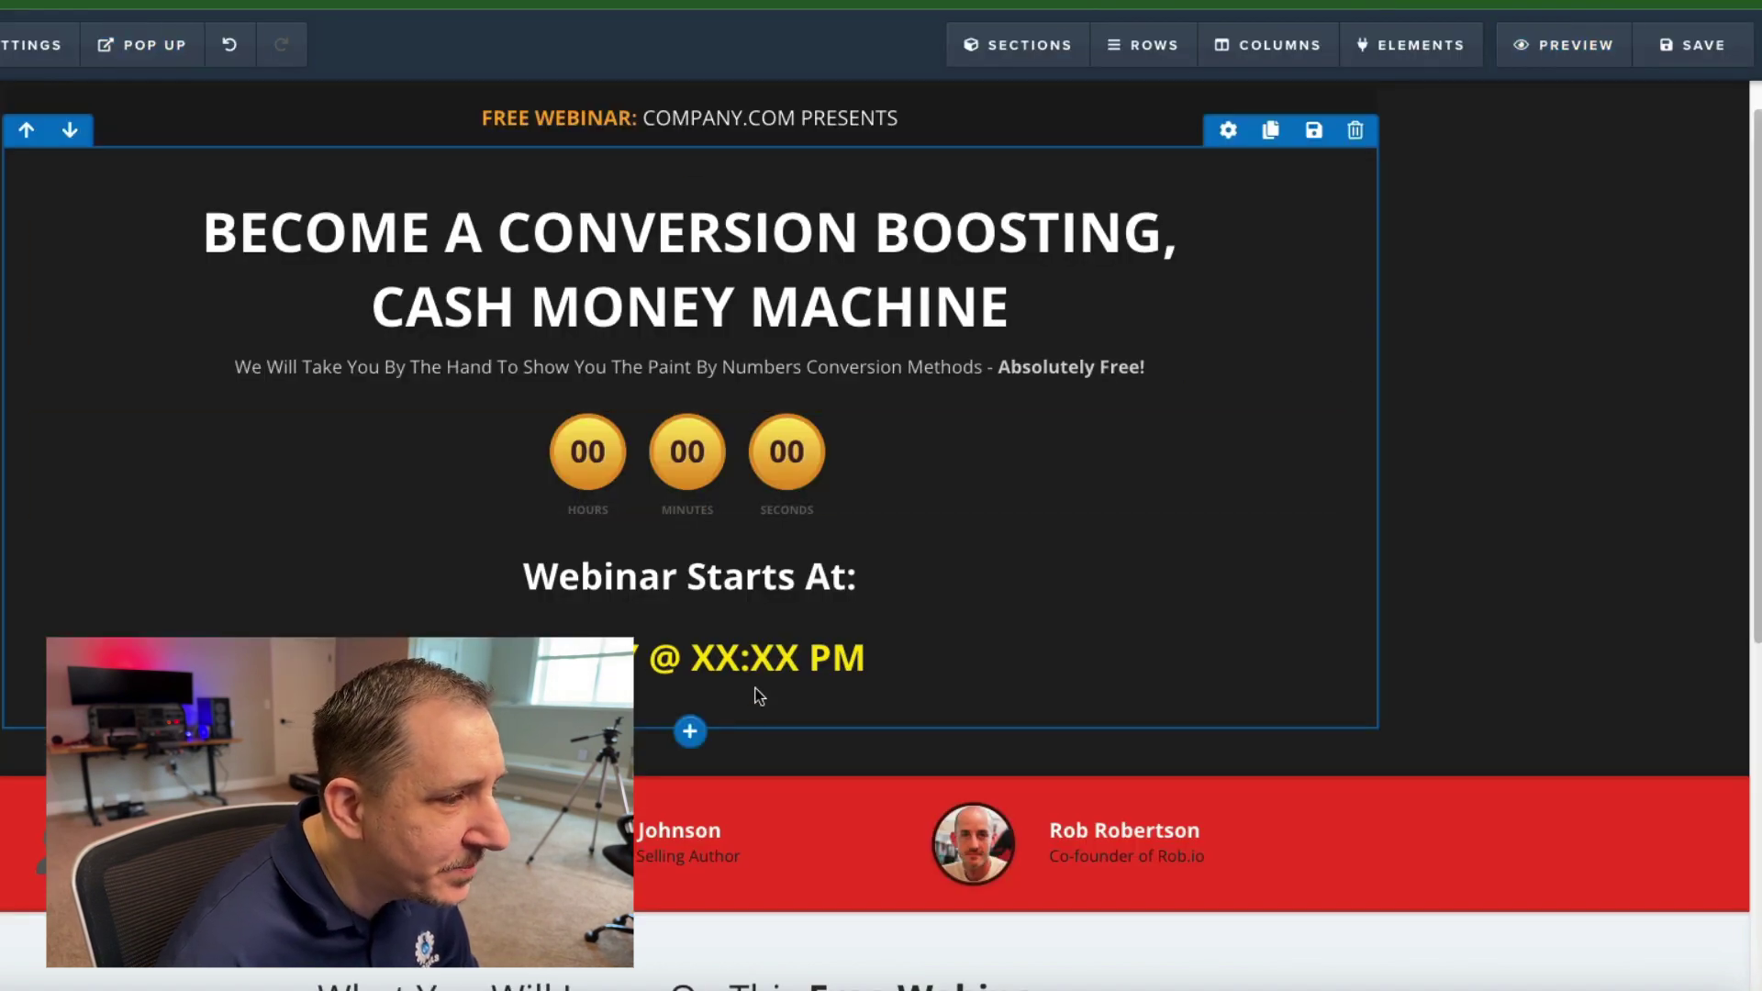
Step: Delete the webinar date and time dropdowns from the registration pop-up
click(147, 44)
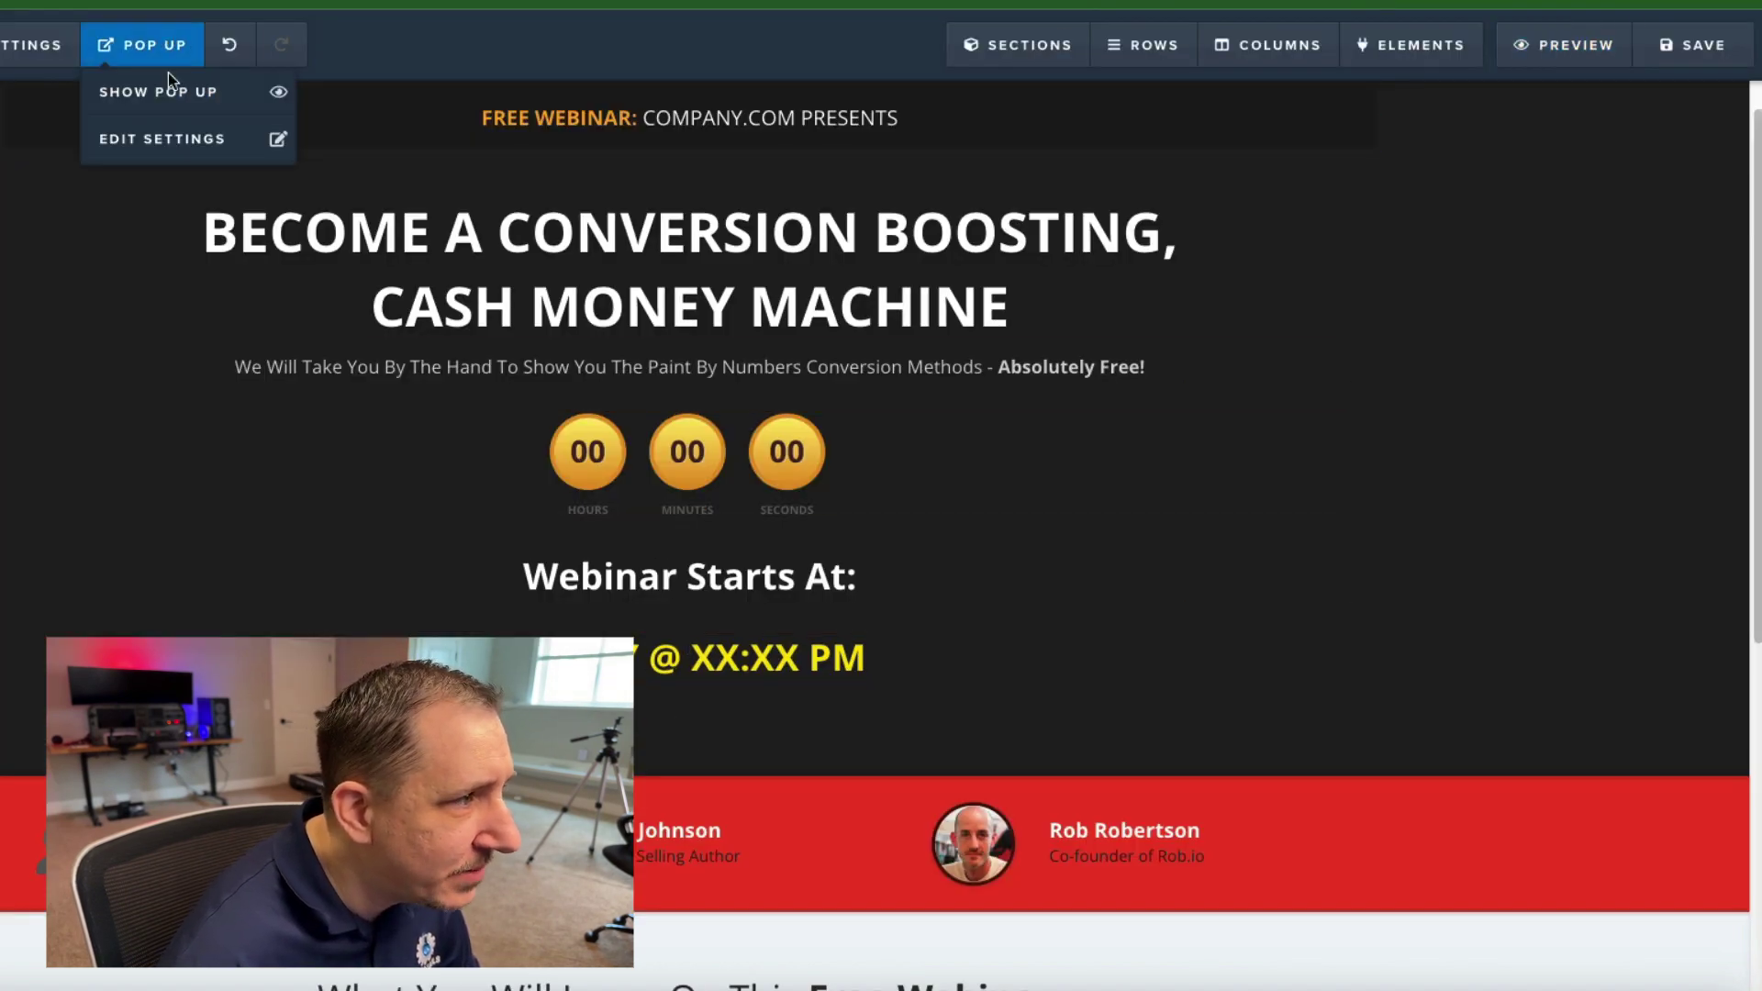
click(168, 89)
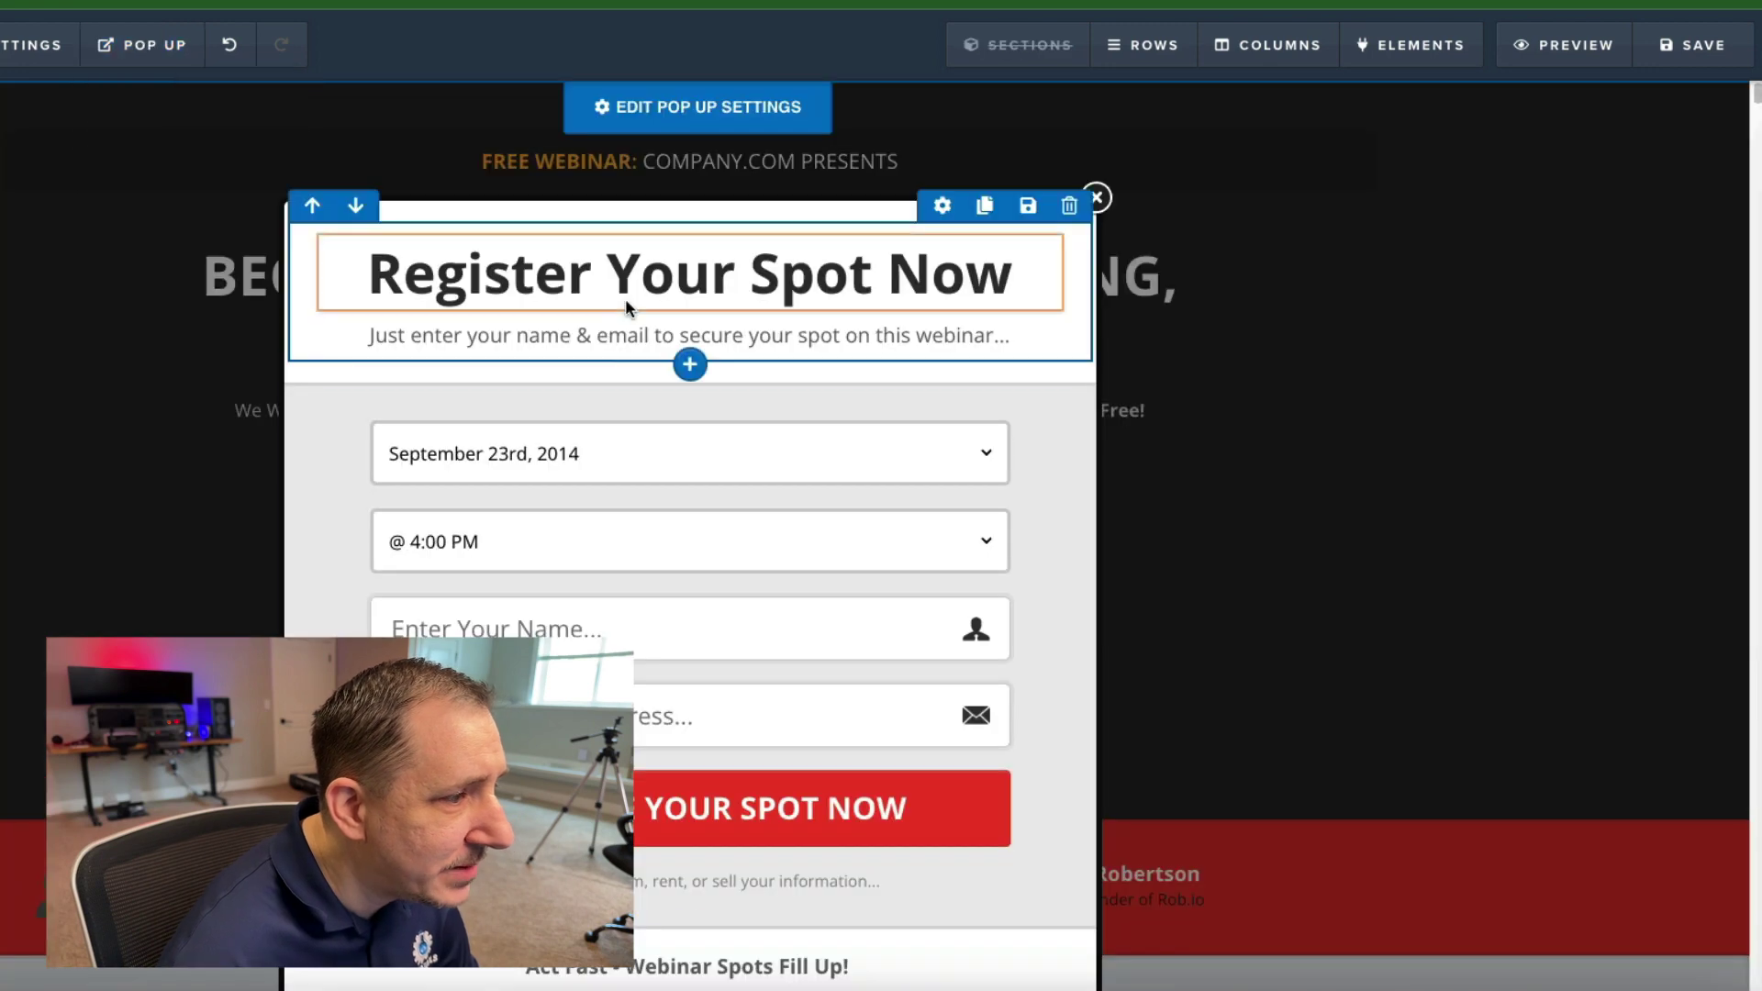
click(822, 468)
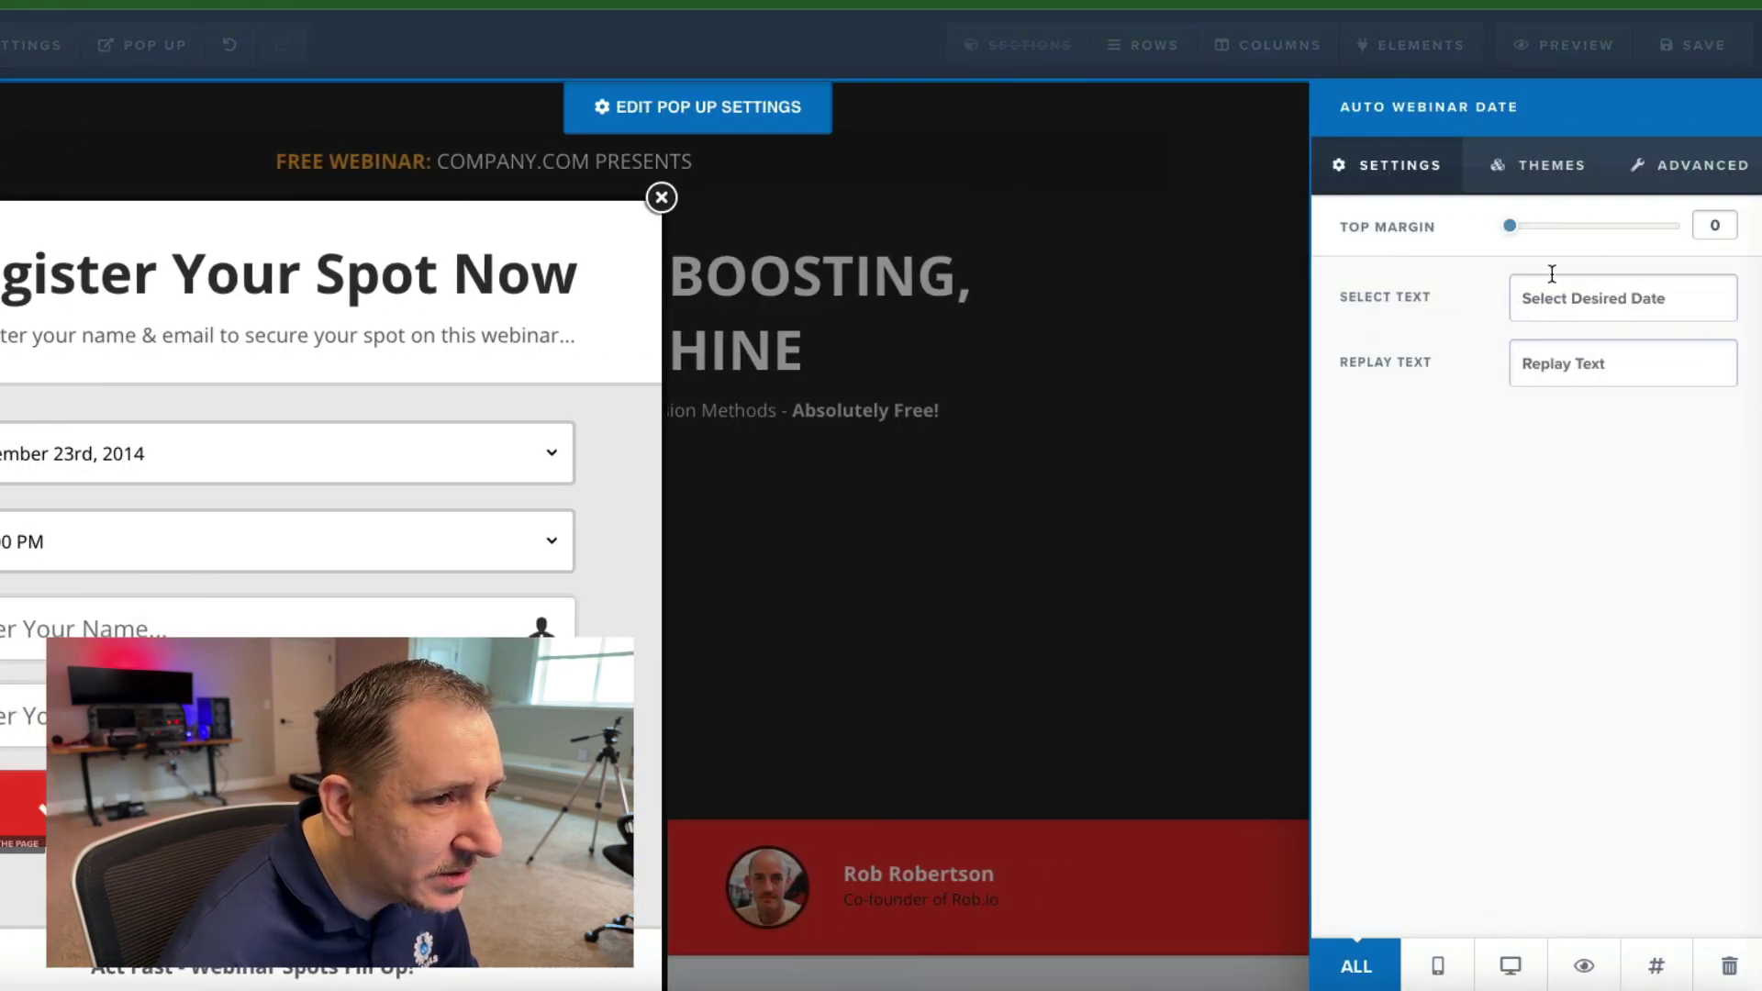
click(552, 474)
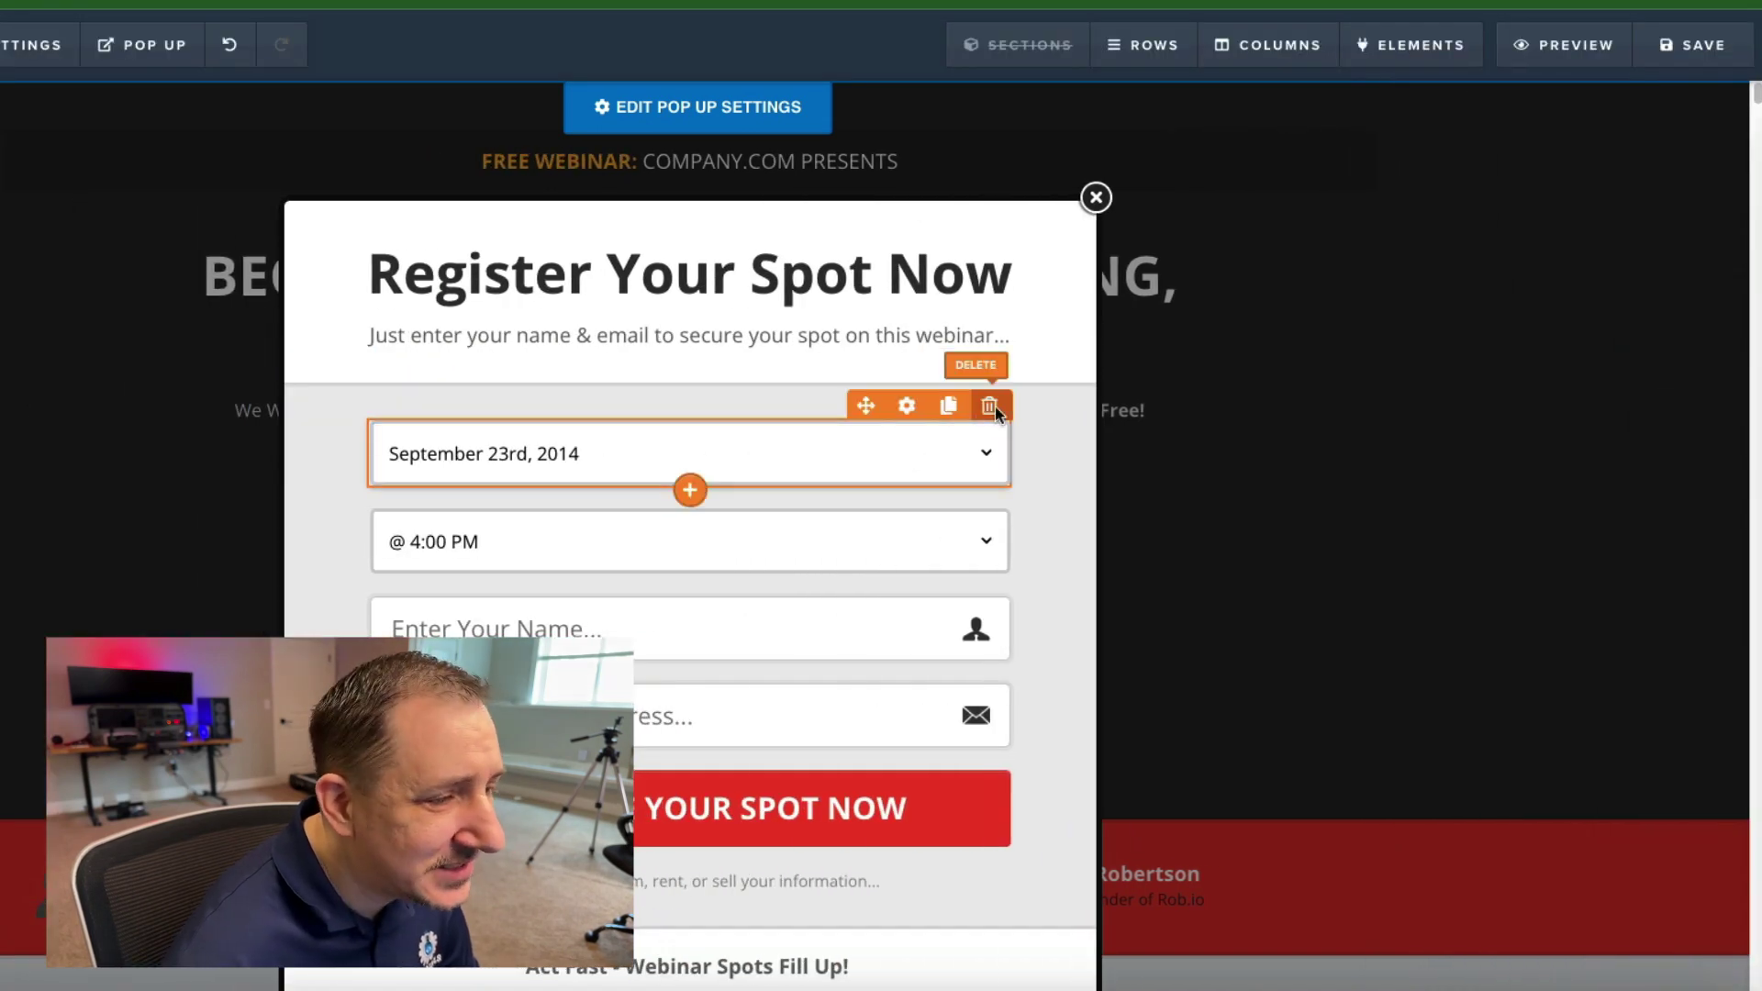
click(991, 407)
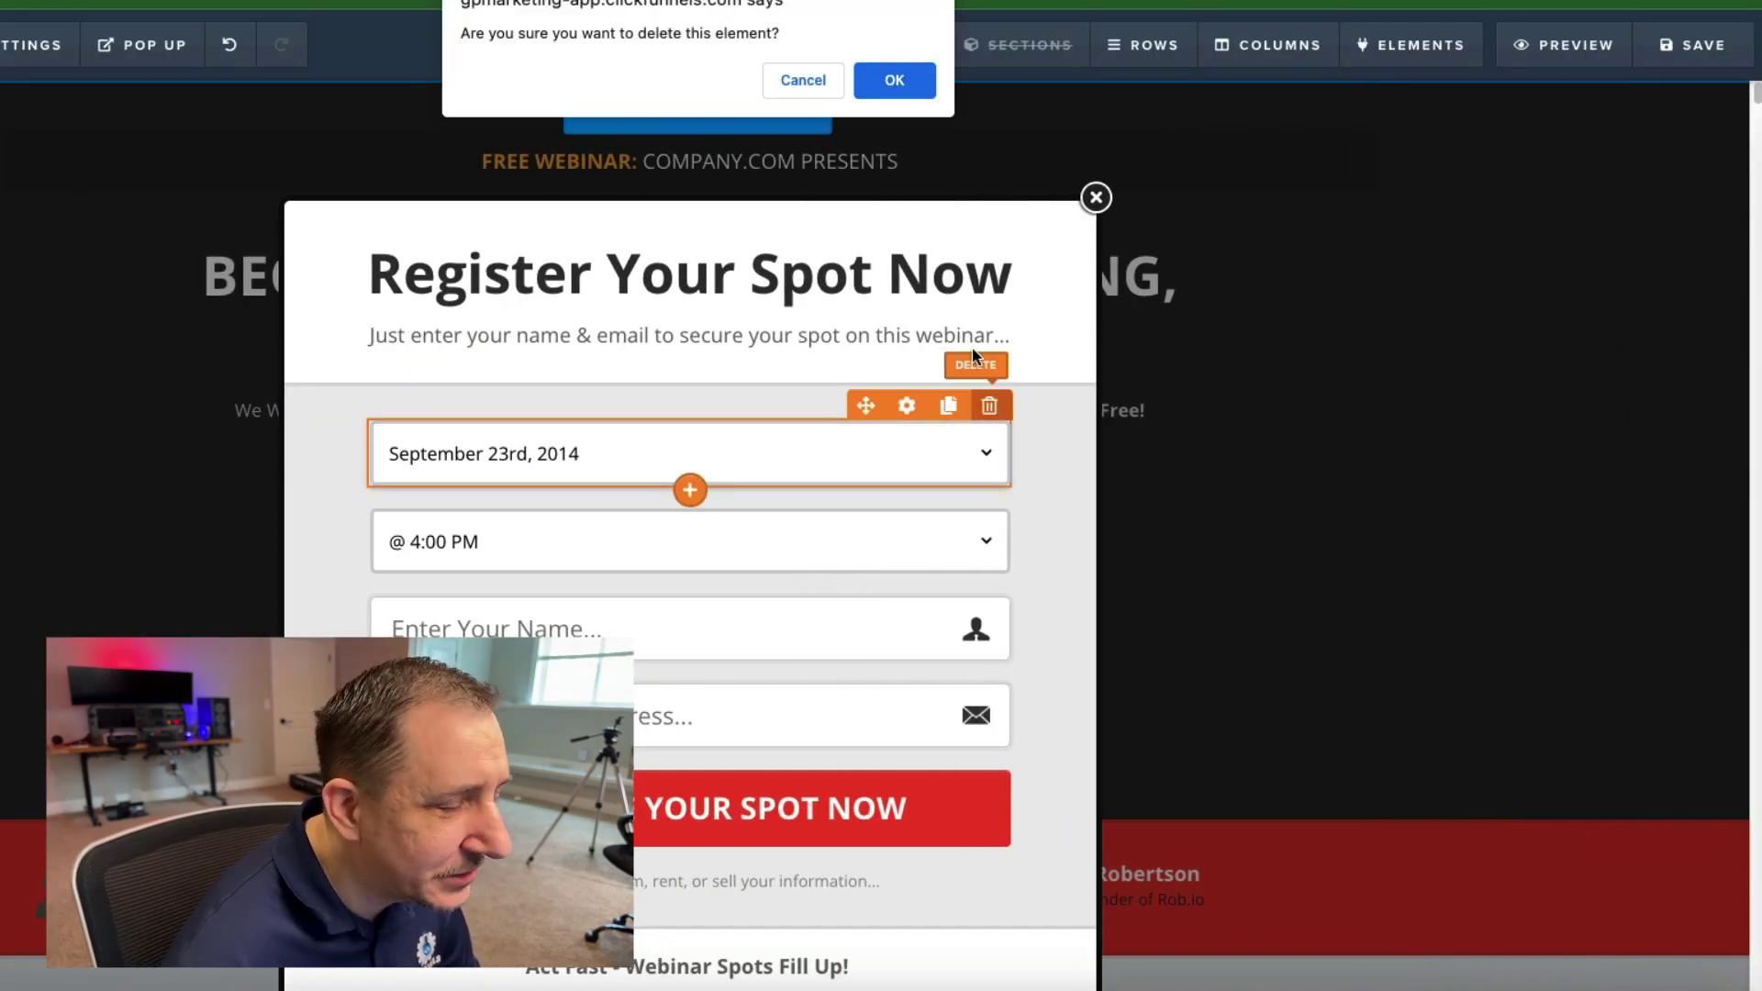
click(895, 89)
click(991, 428)
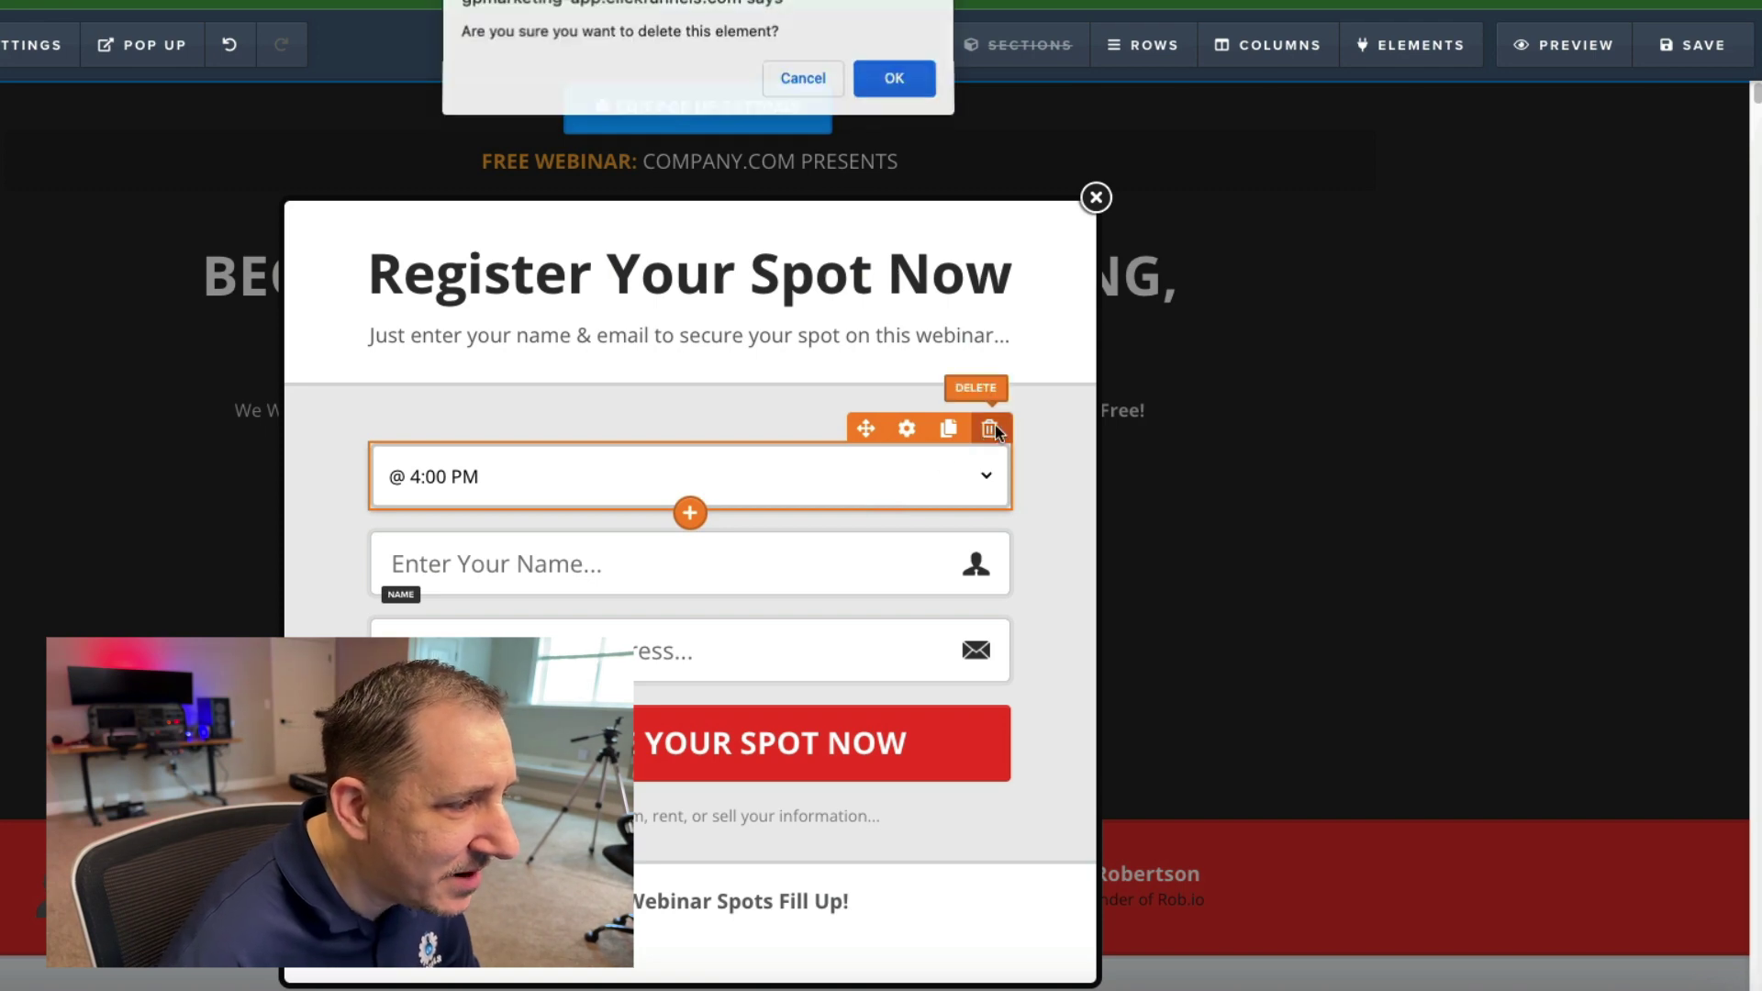
click(895, 78)
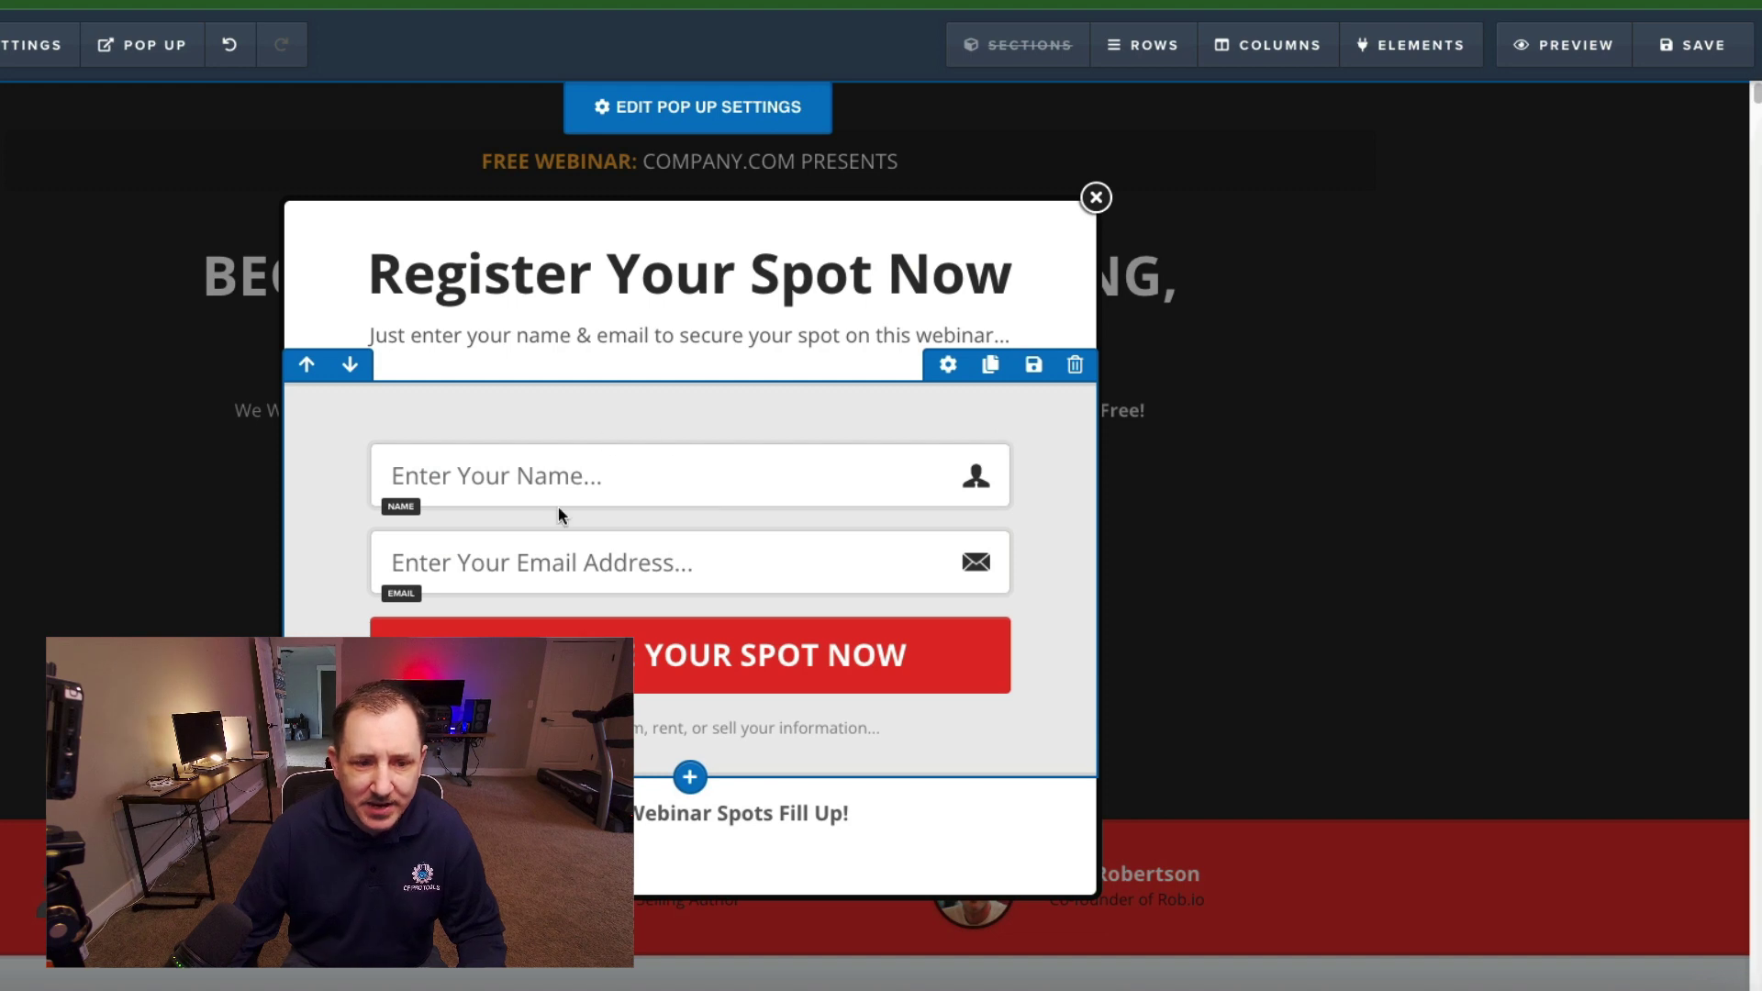
Step: Close and reopen the registration pop-up to check its name and email fields, and close it again
click(1120, 462)
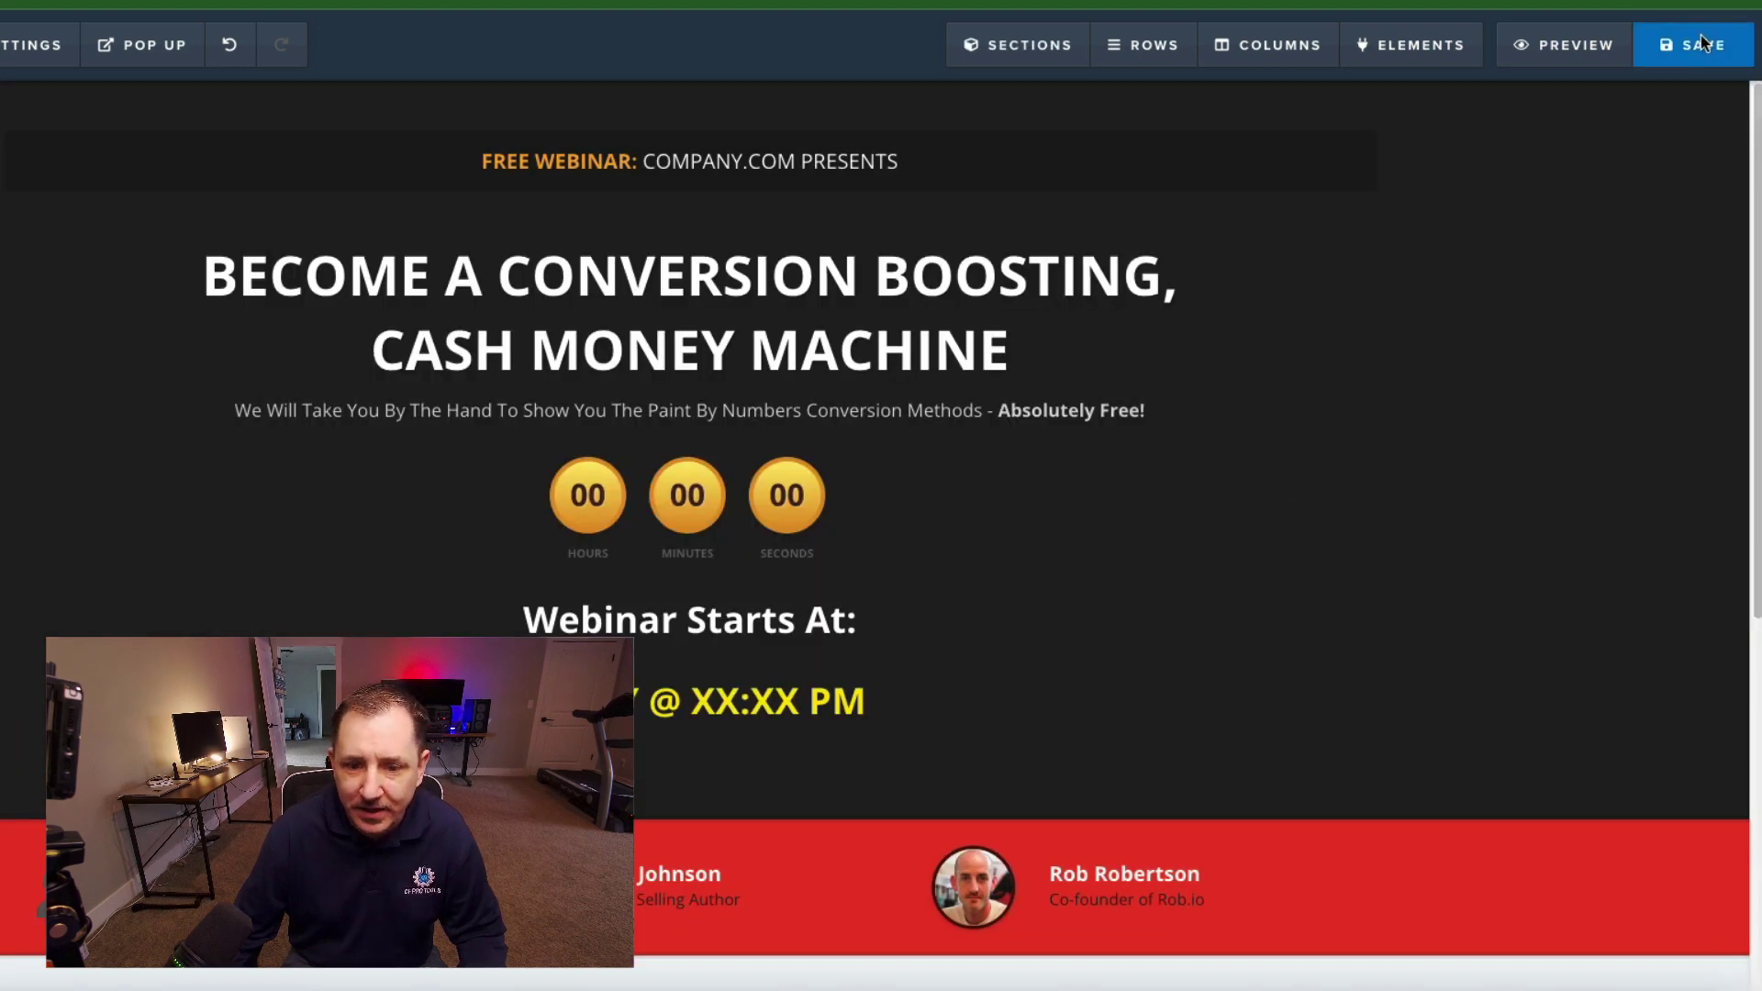
click(145, 45)
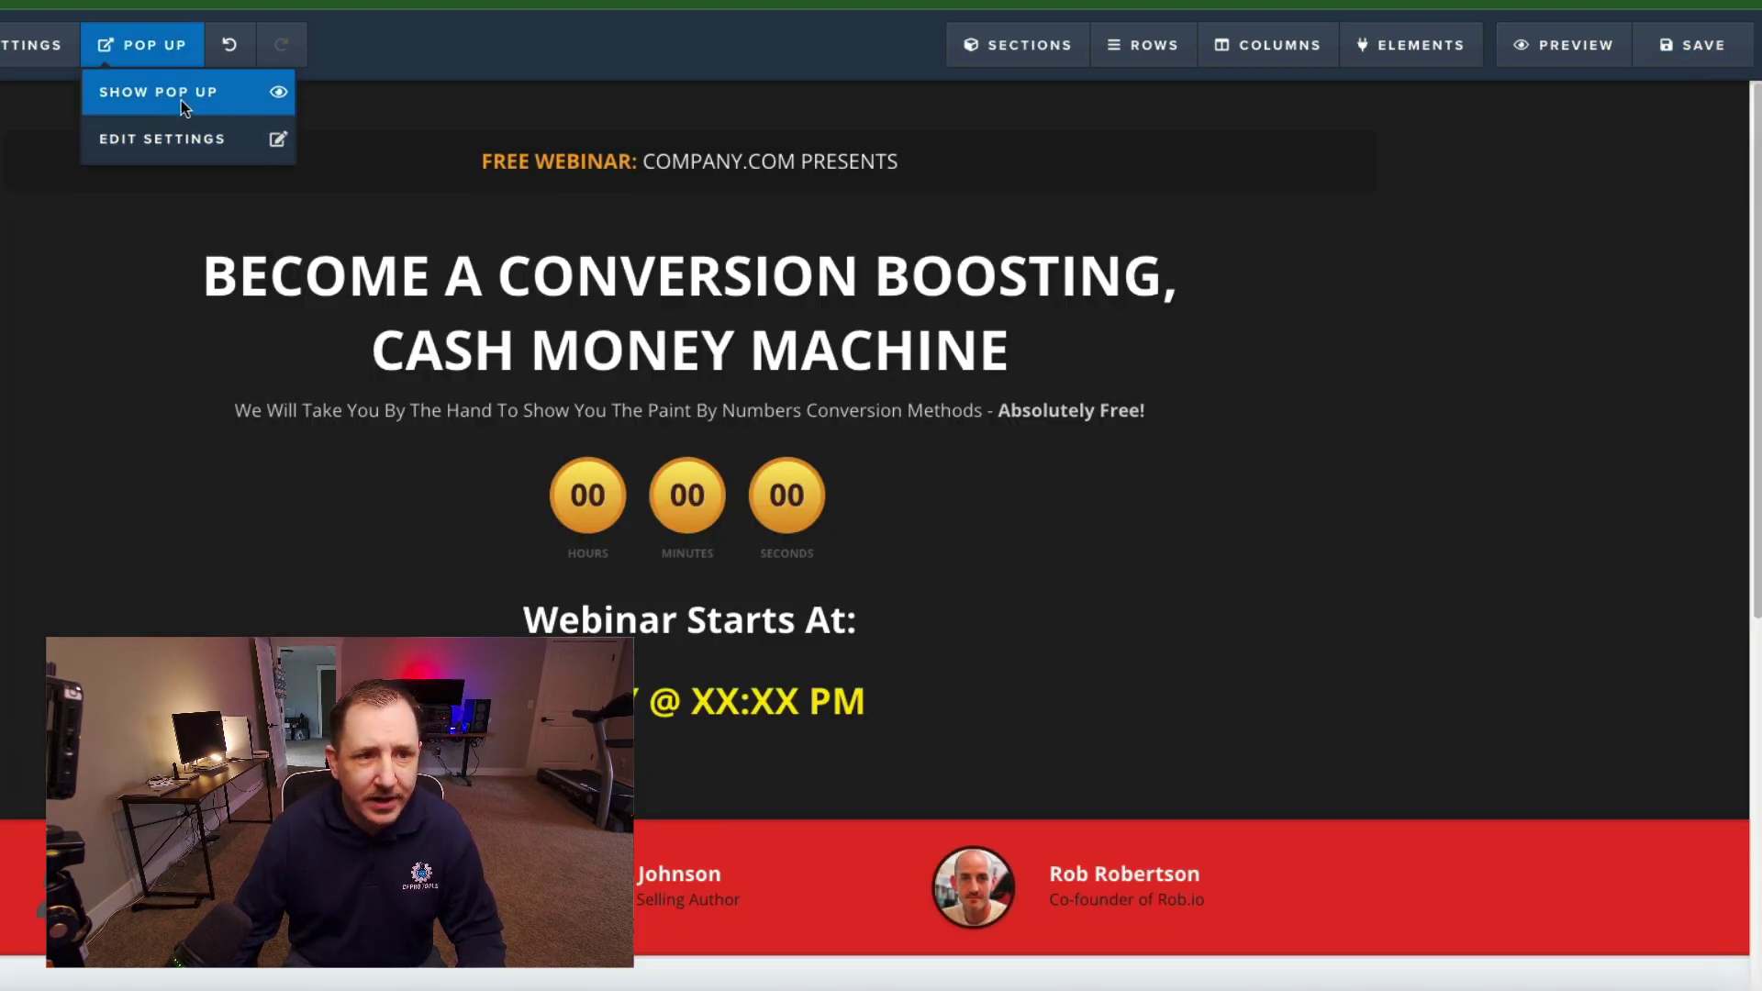
click(180, 100)
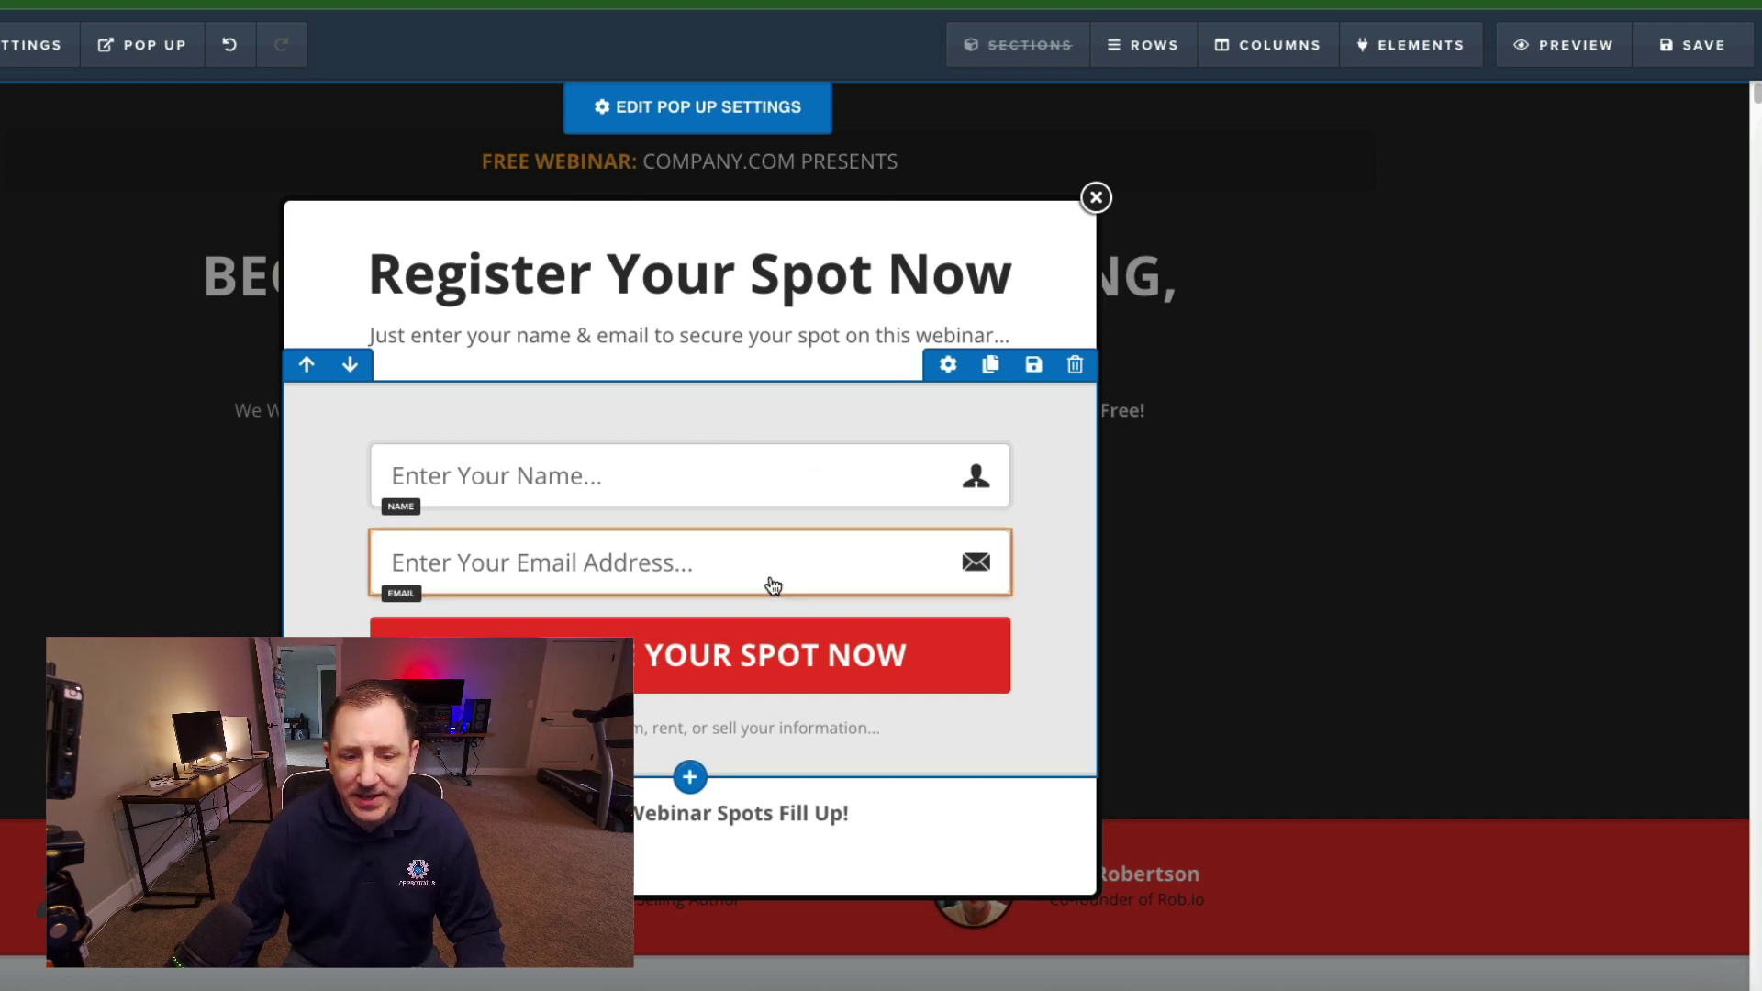
scroll(762, 601, down, 1)
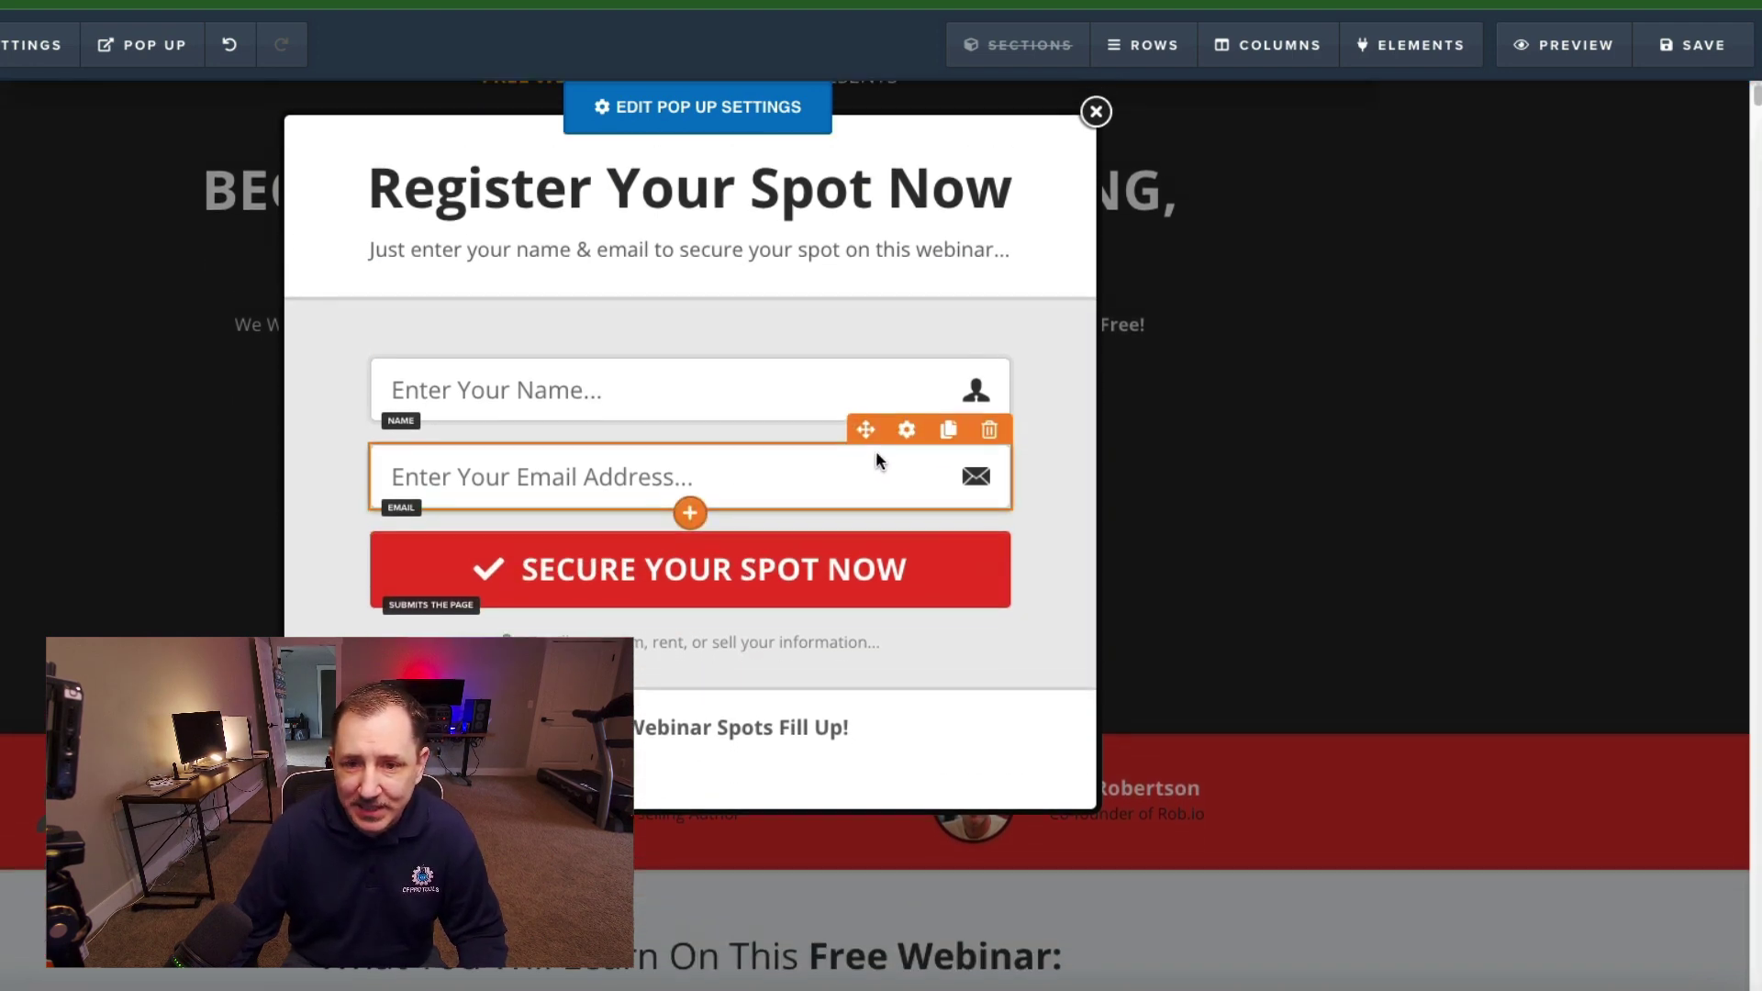
scroll(875, 450, up, 1)
click(1094, 192)
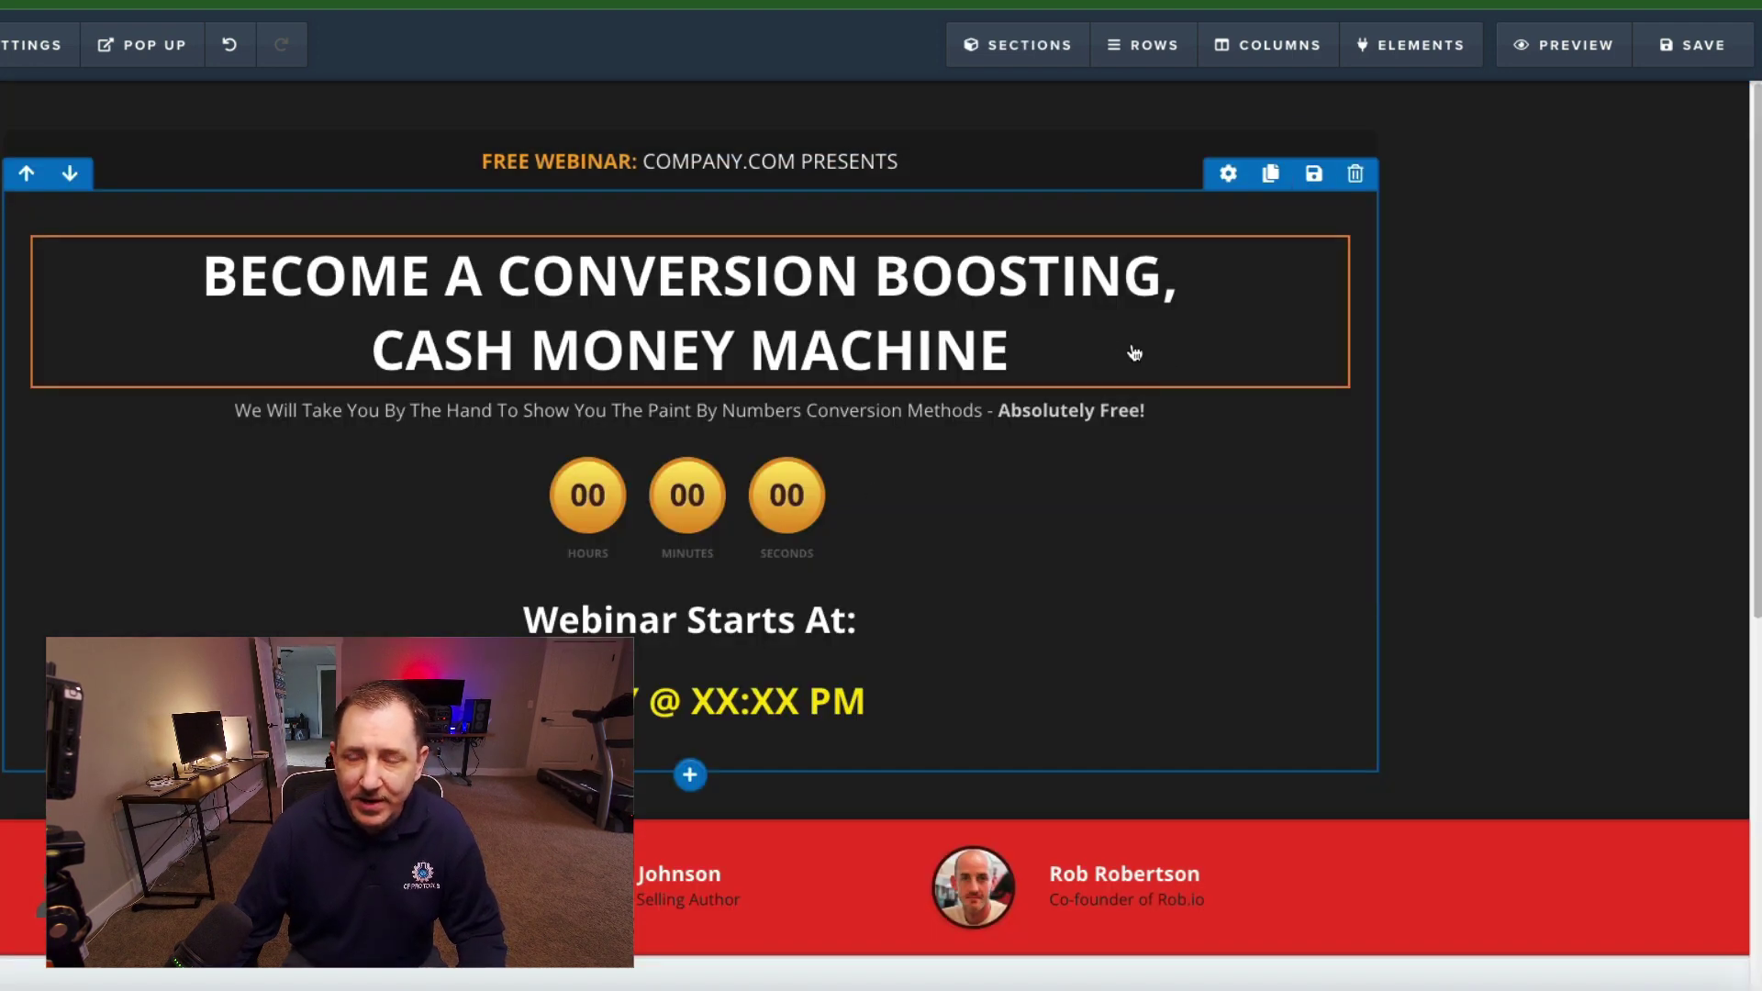
Step: Check the rest of the registration page and save it
scroll(1318, 421, down, 7)
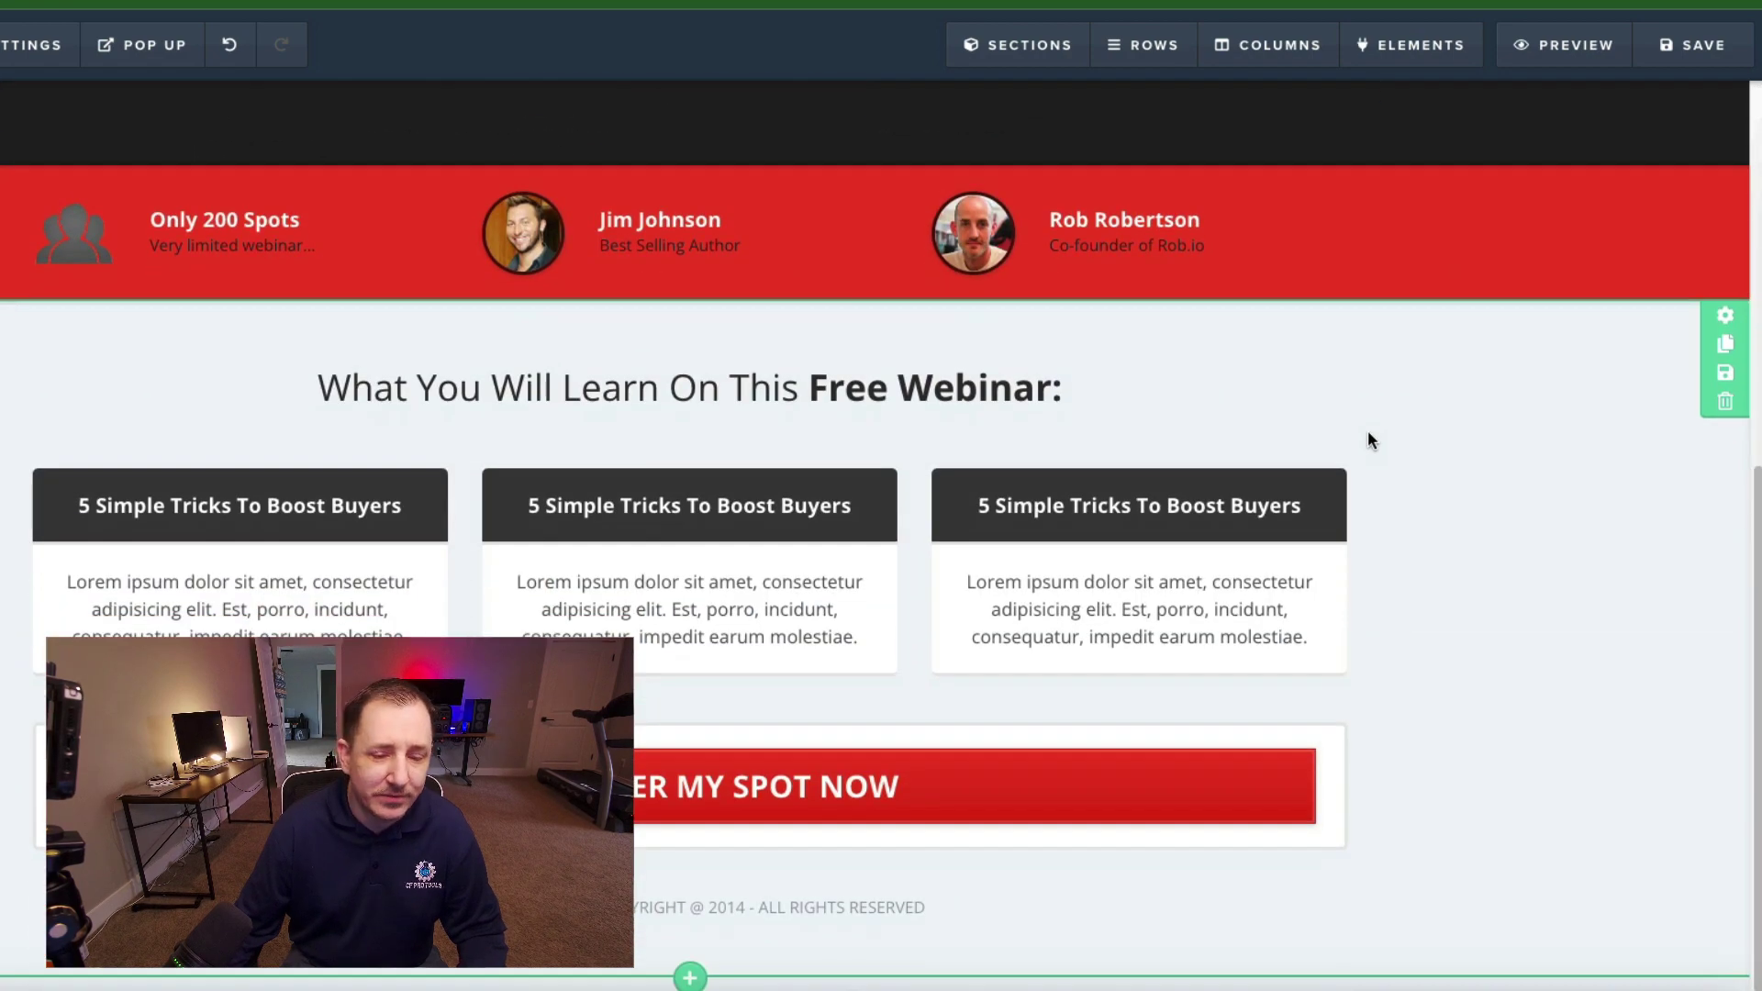
scroll(1147, 496, up, 3)
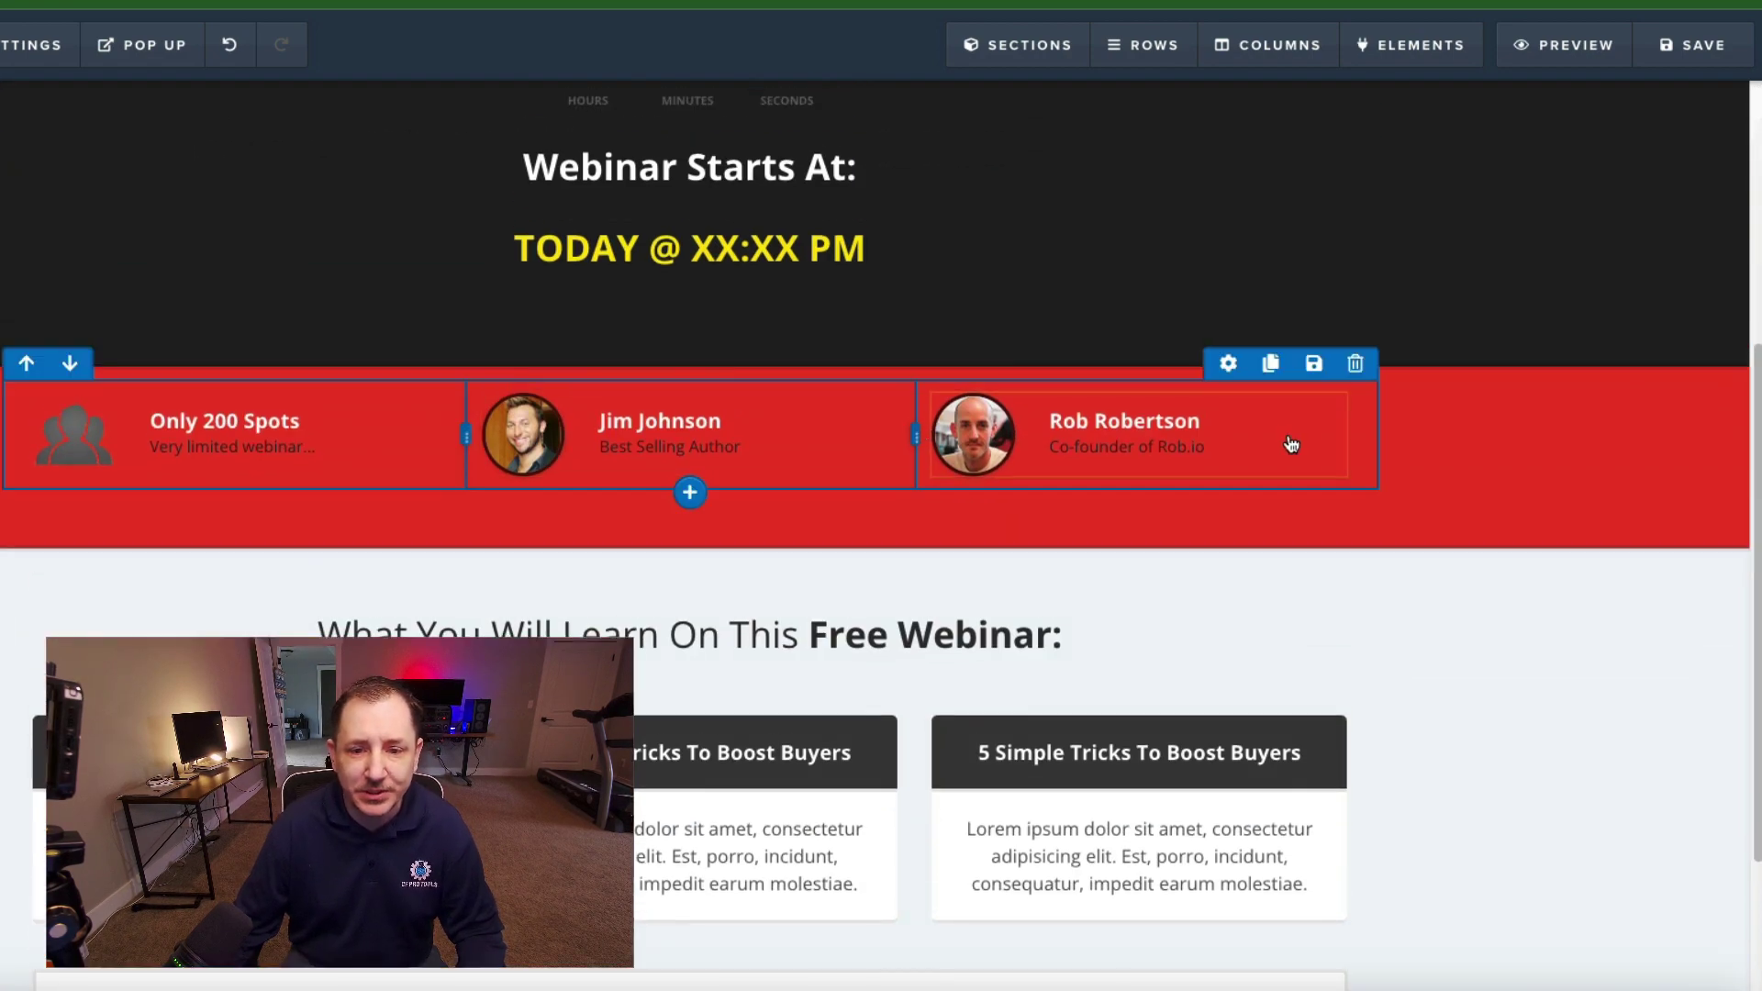
scroll(1031, 376, up, 5)
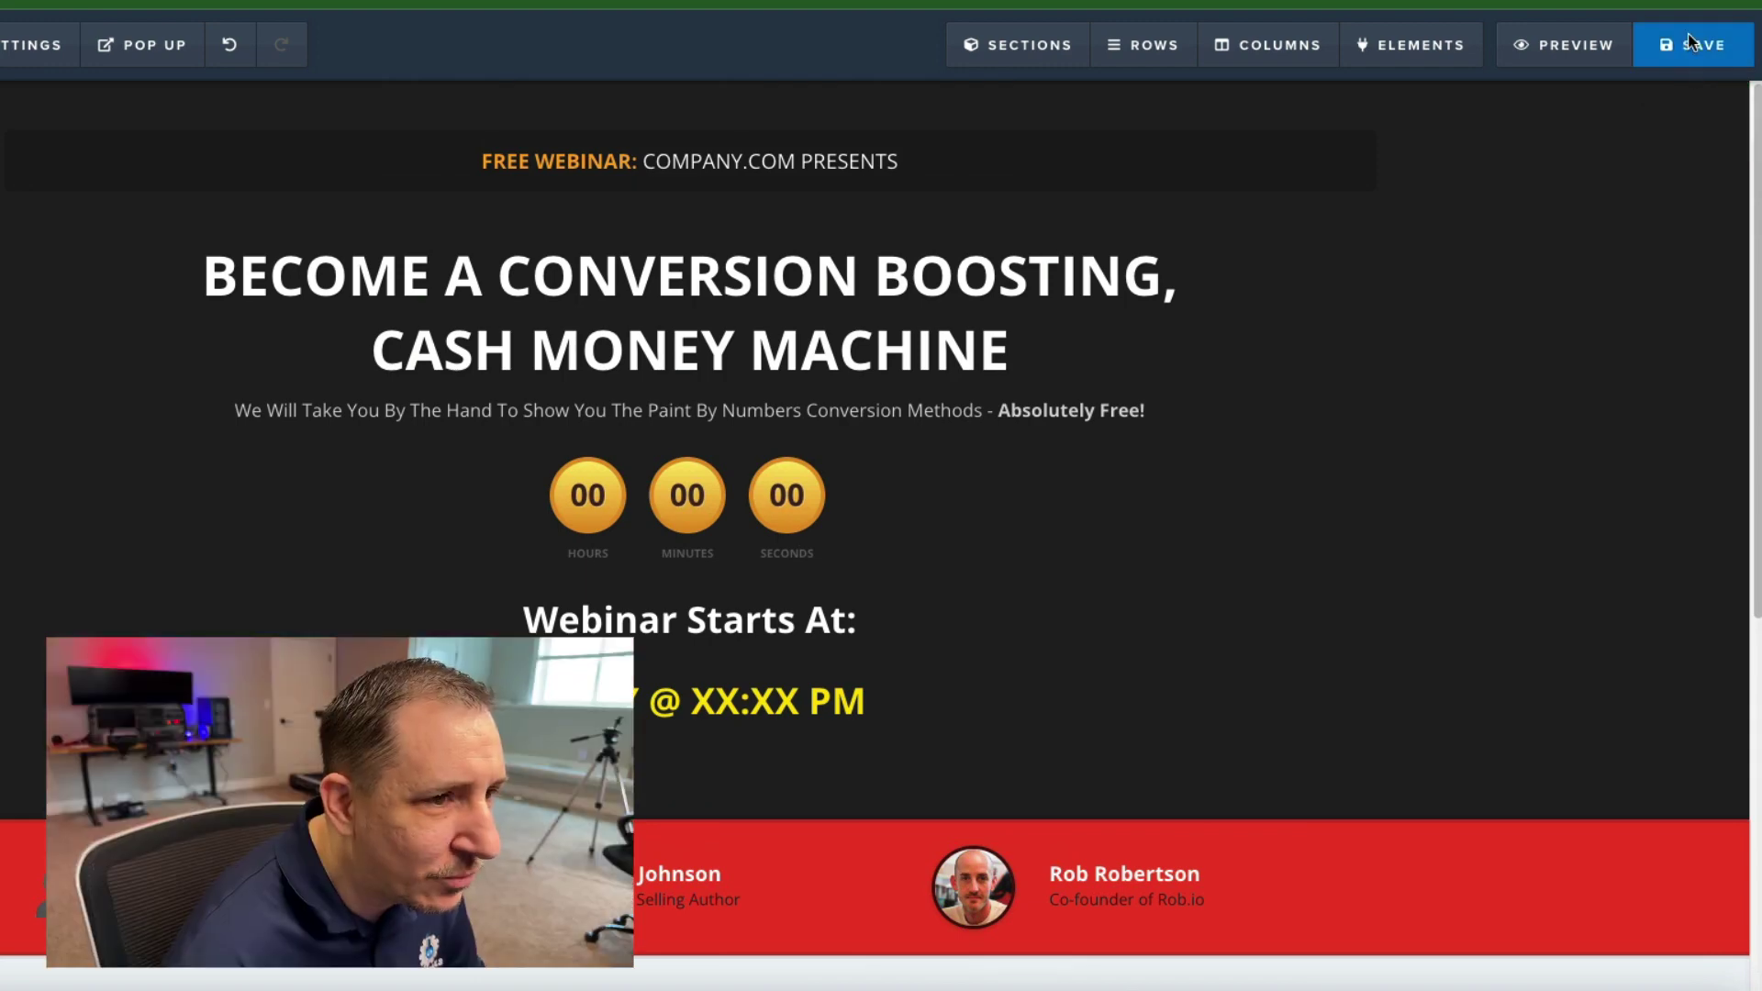
click(1699, 54)
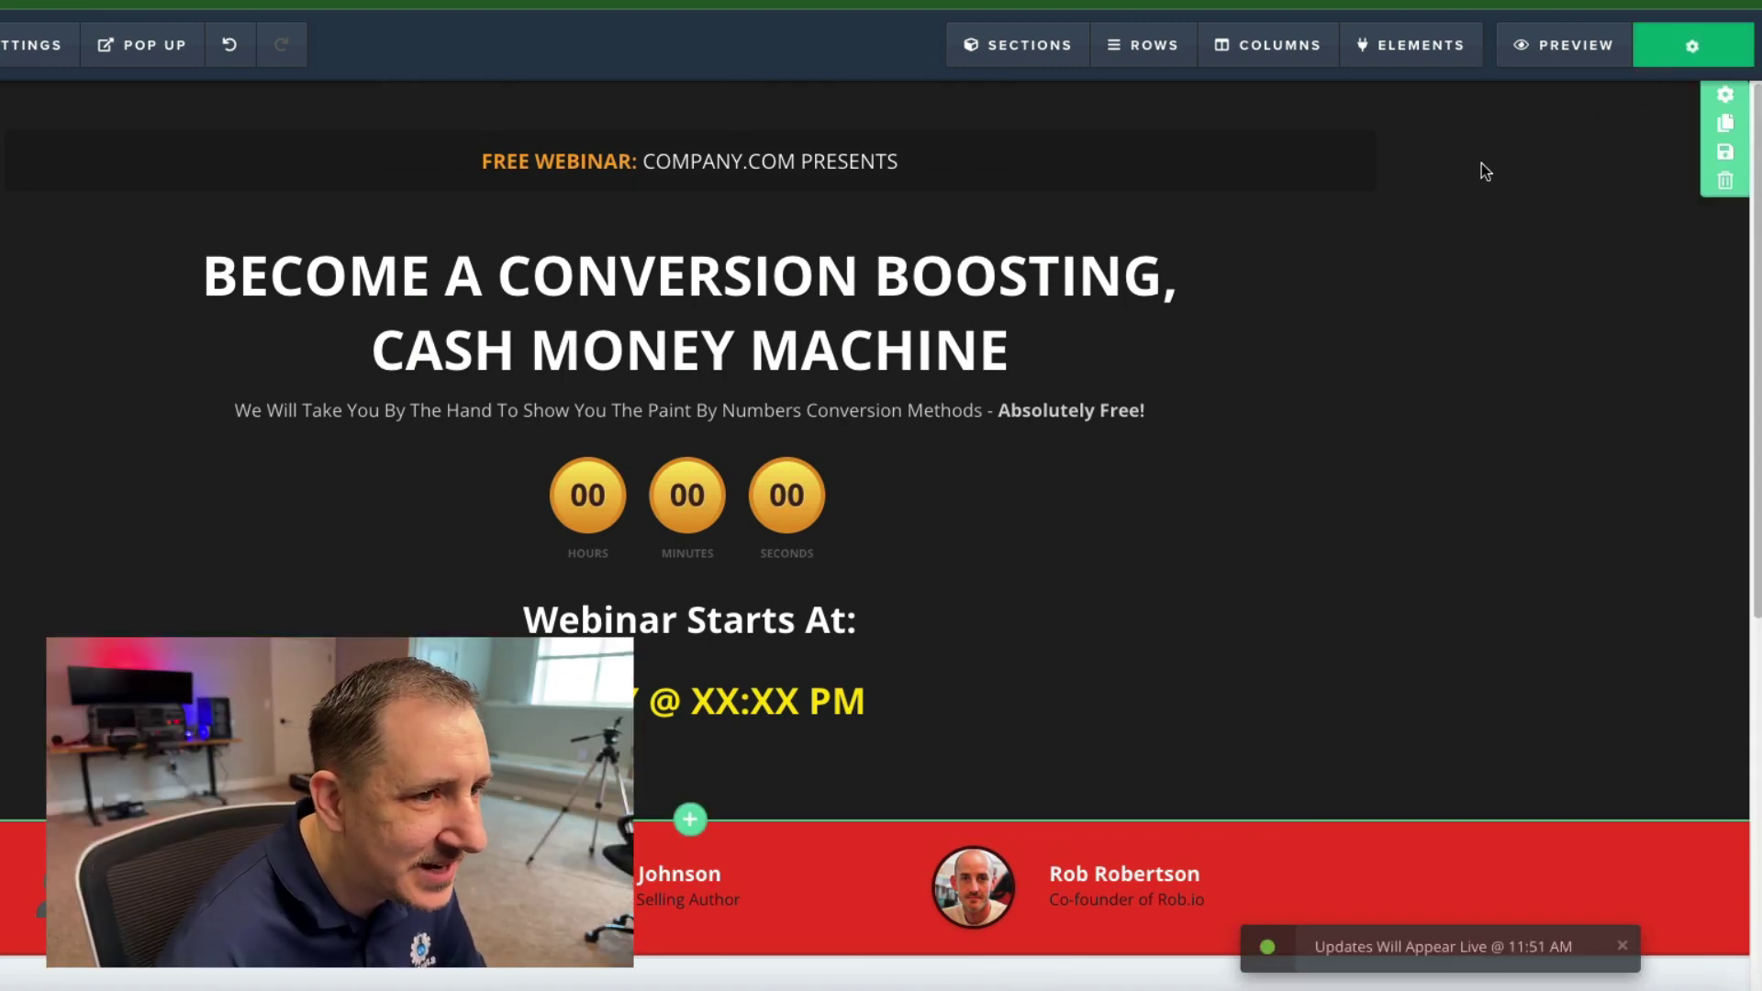
Step: Preview the page to check the countdown and start time, and submit the registration form with a test name and email
click(1588, 44)
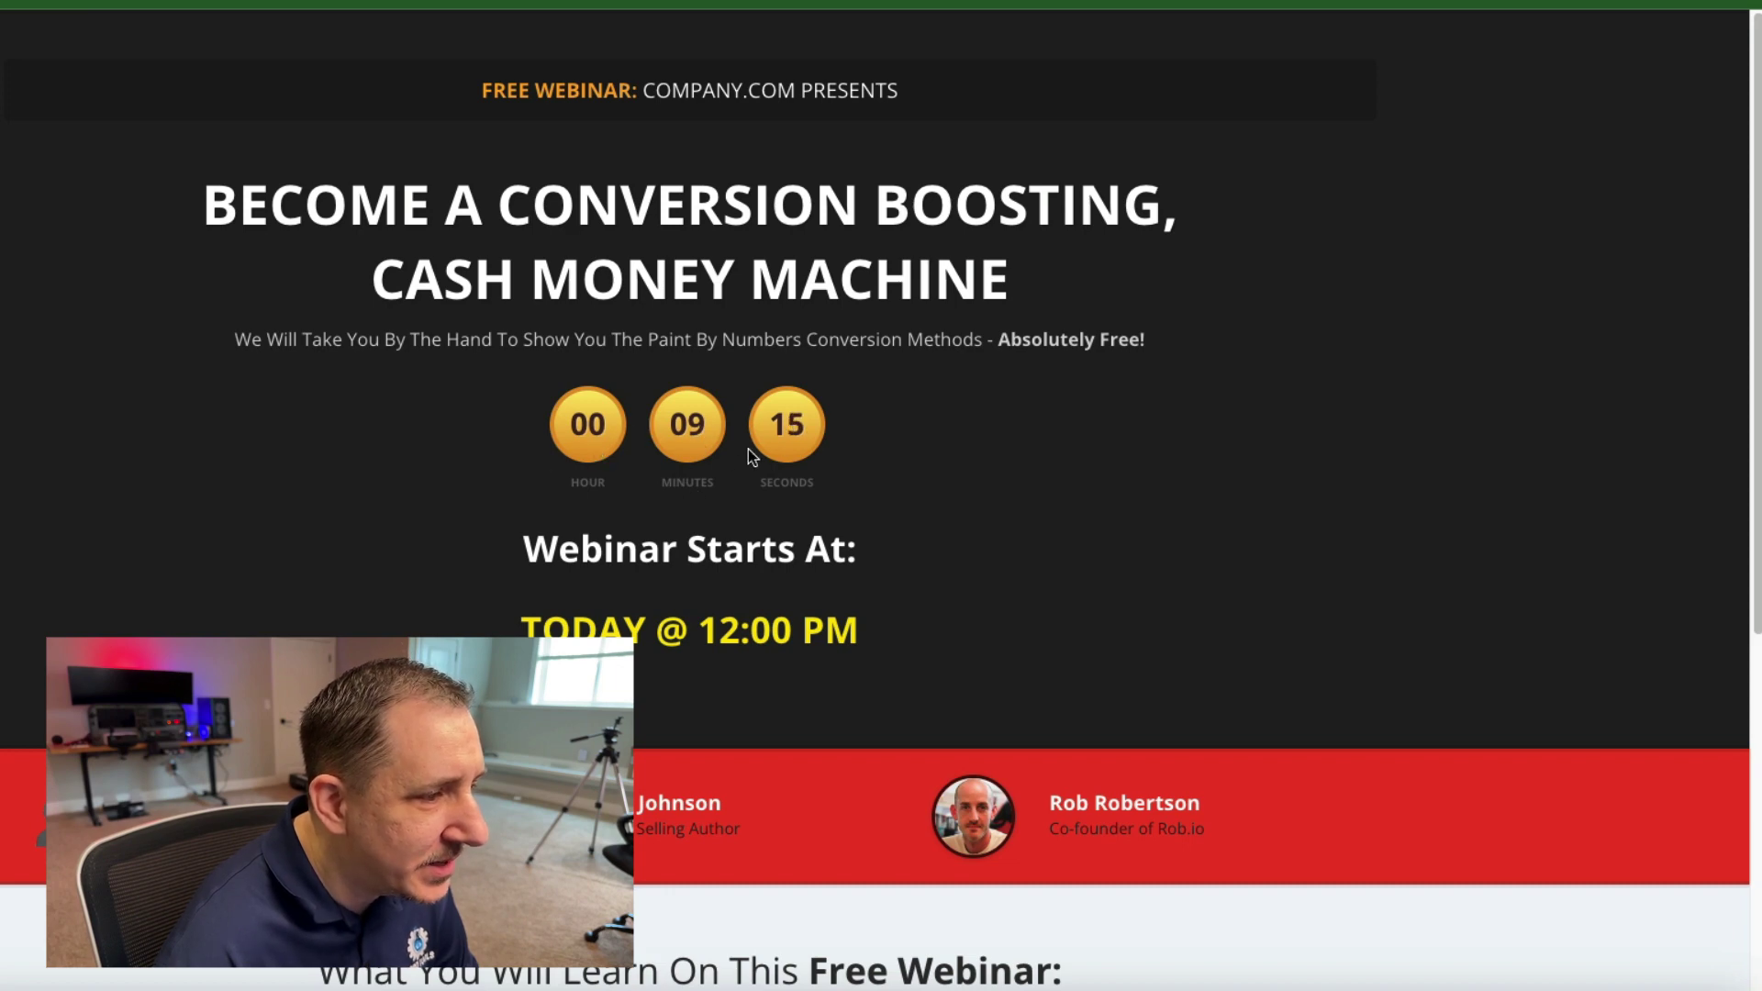
drag(537, 629, 886, 625)
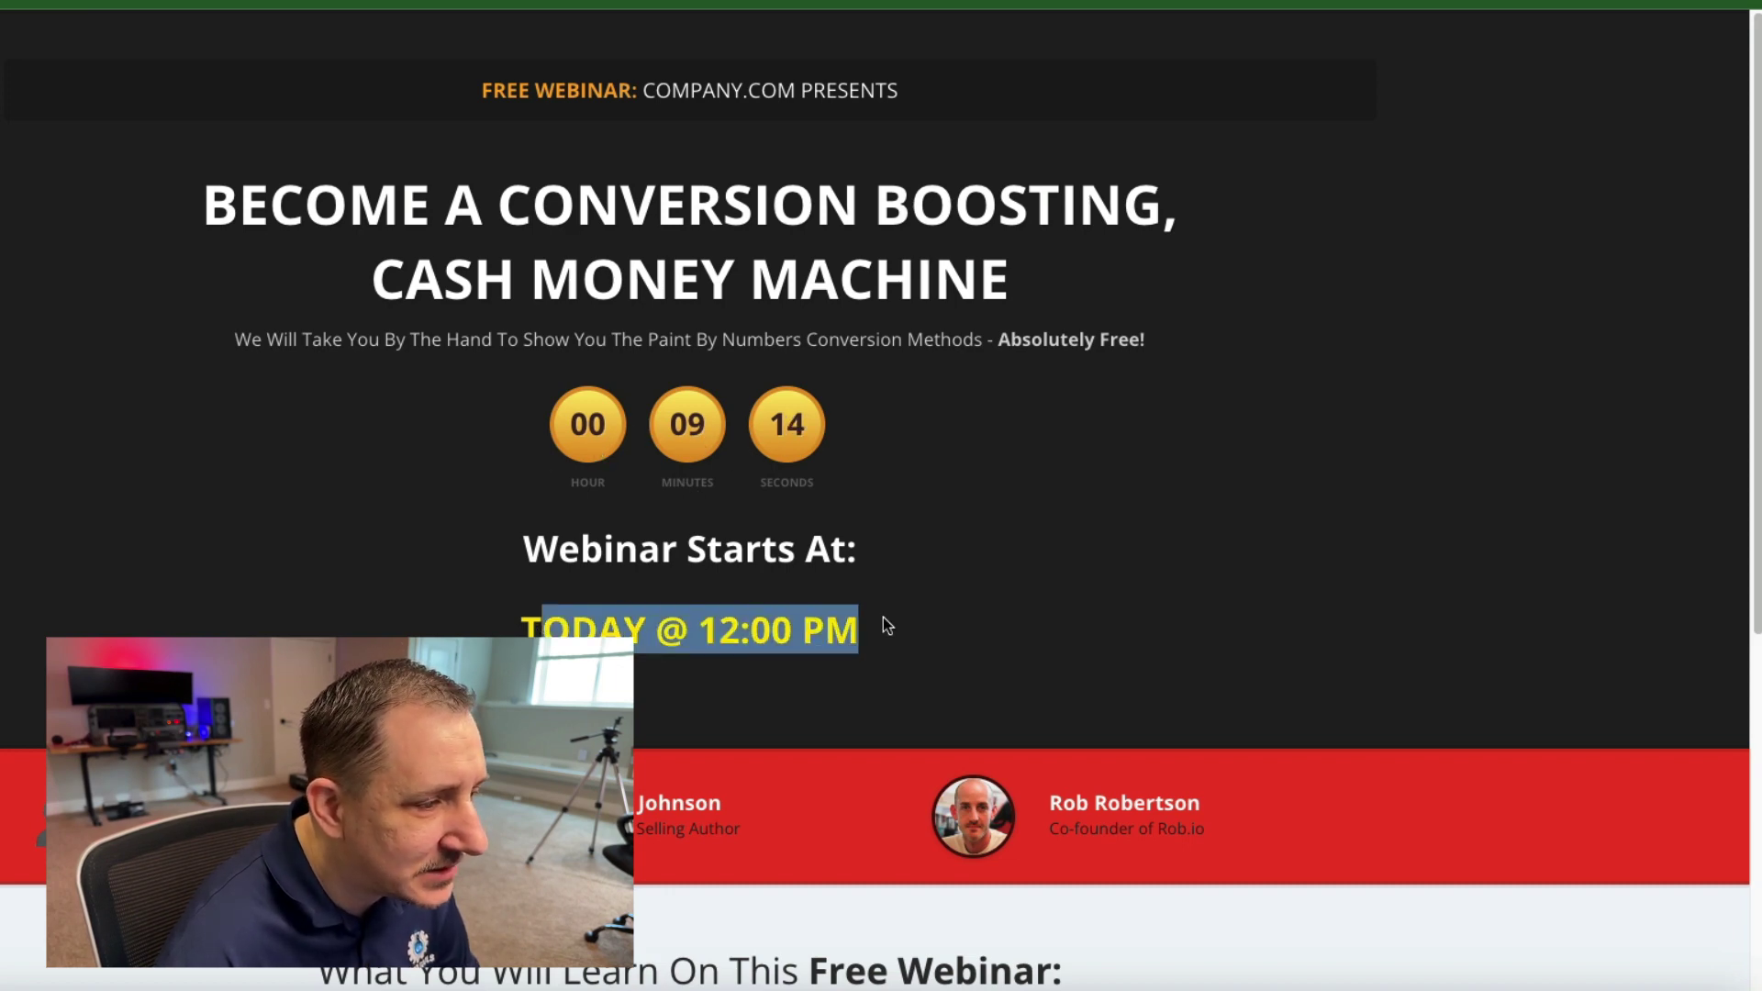
click(1232, 590)
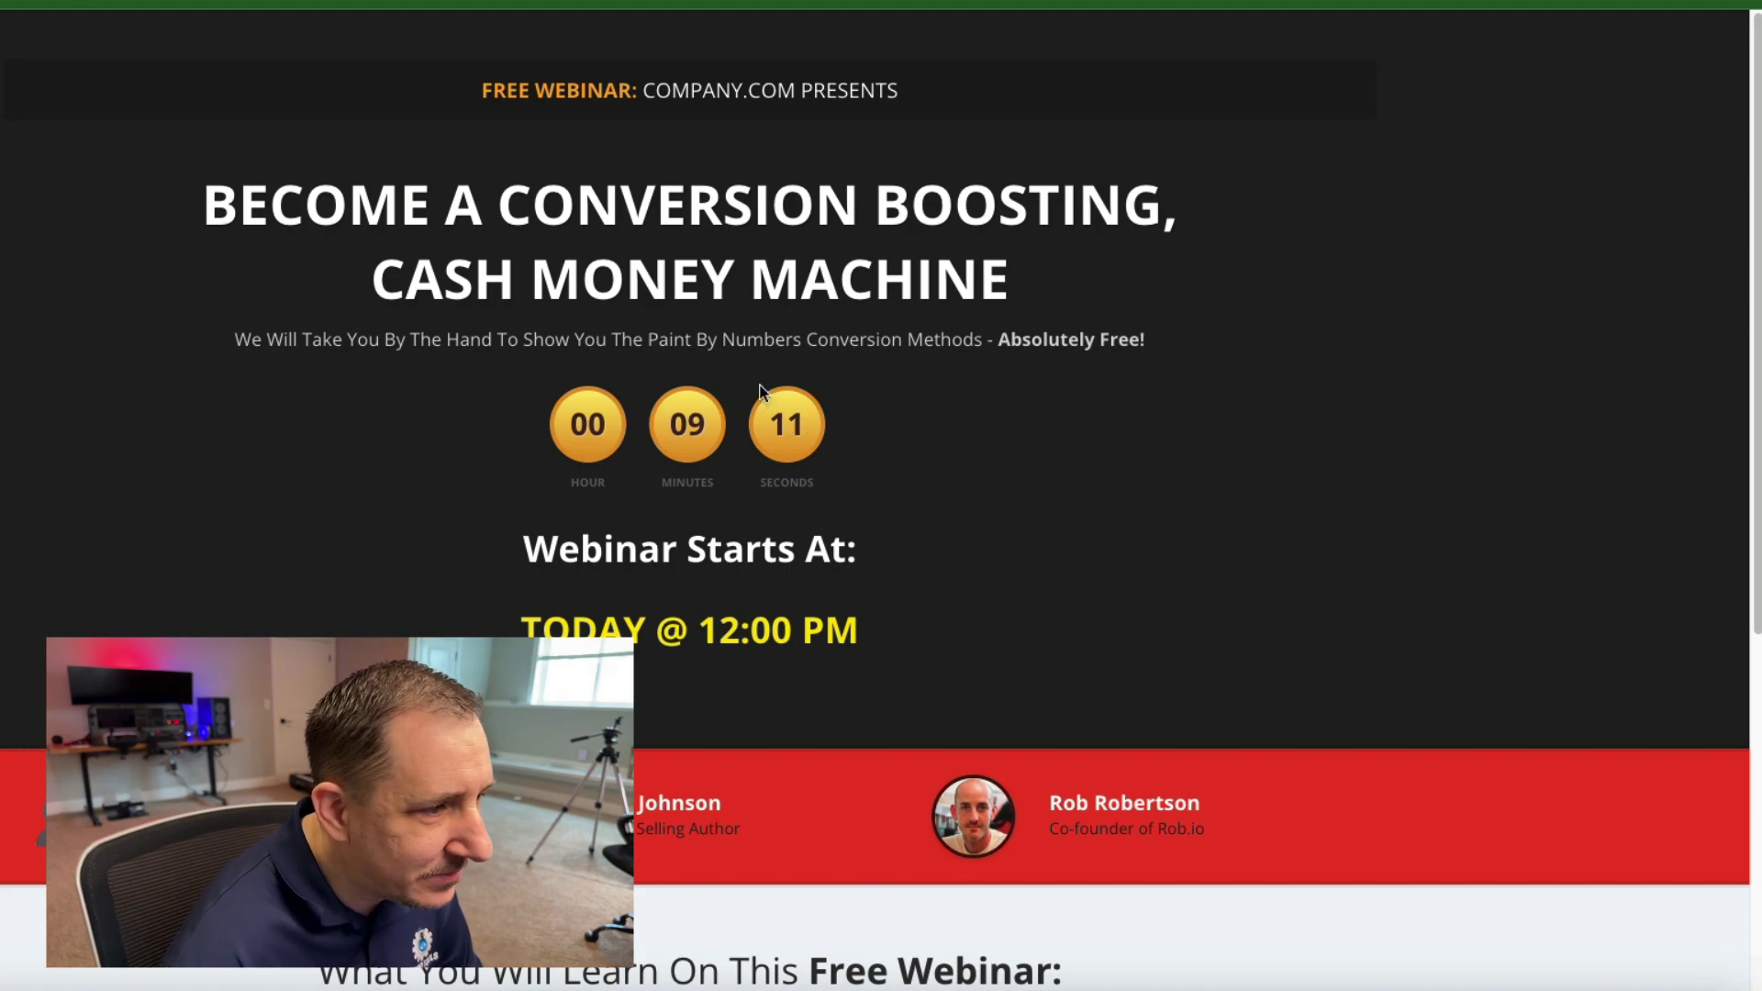
scroll(1010, 525, down, 1)
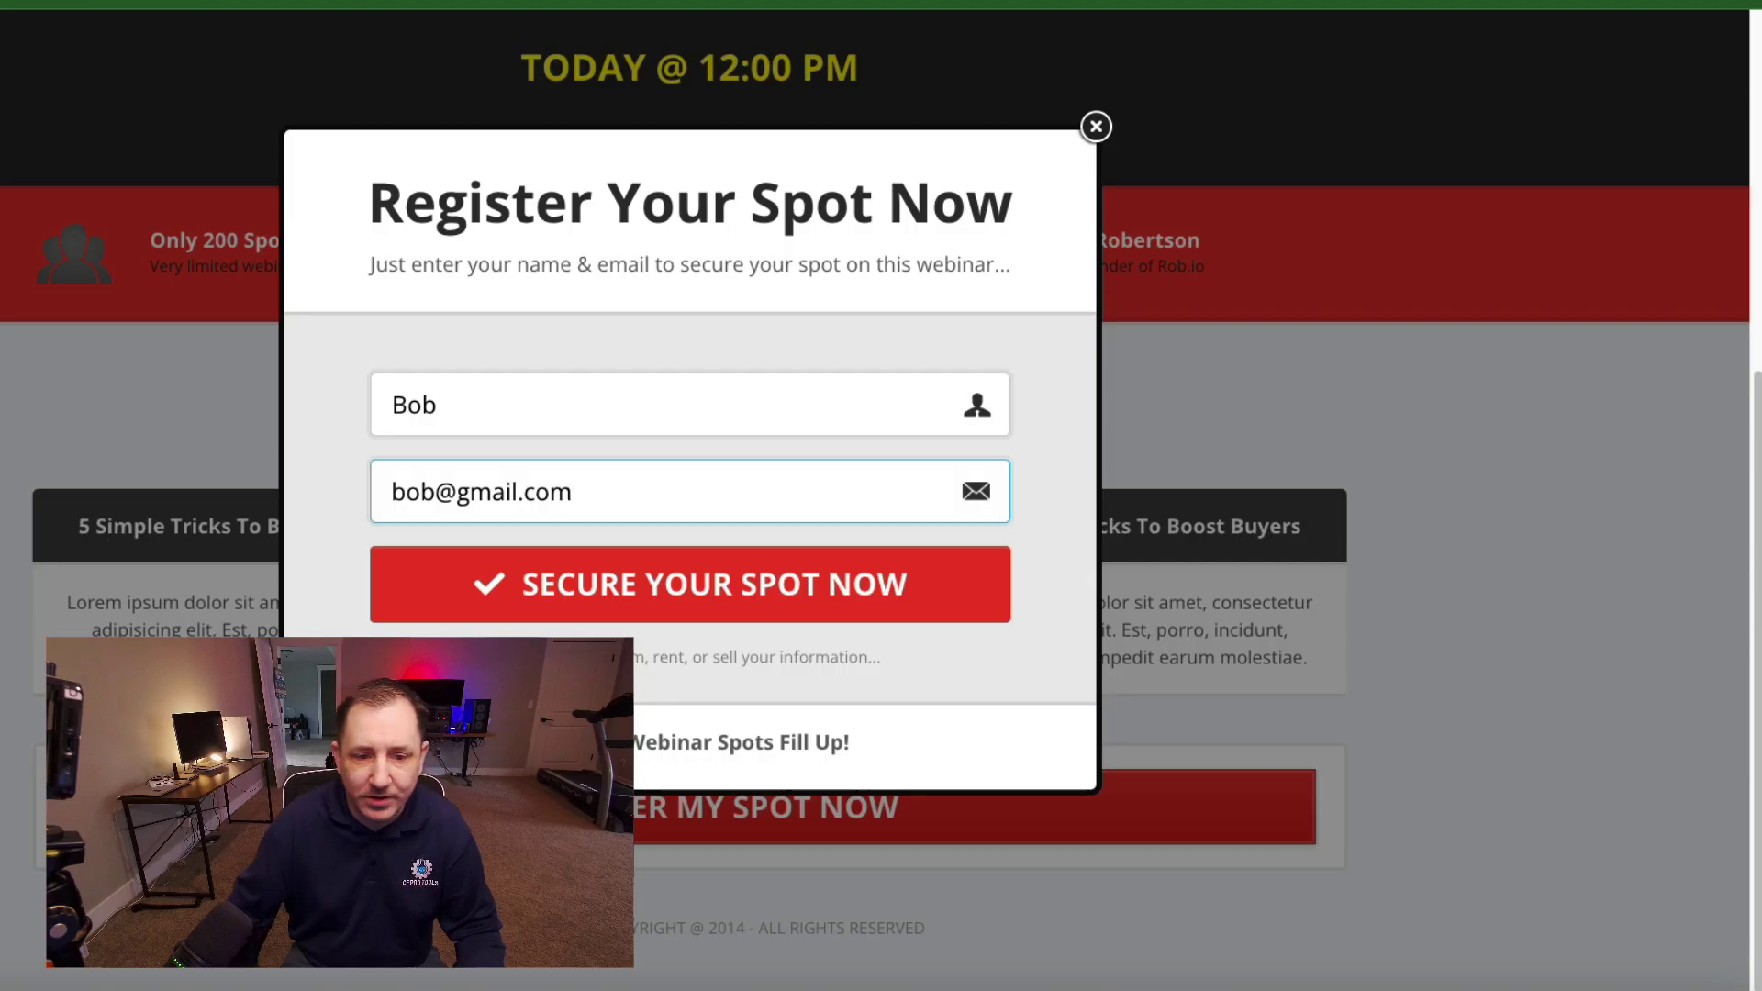
click(594, 584)
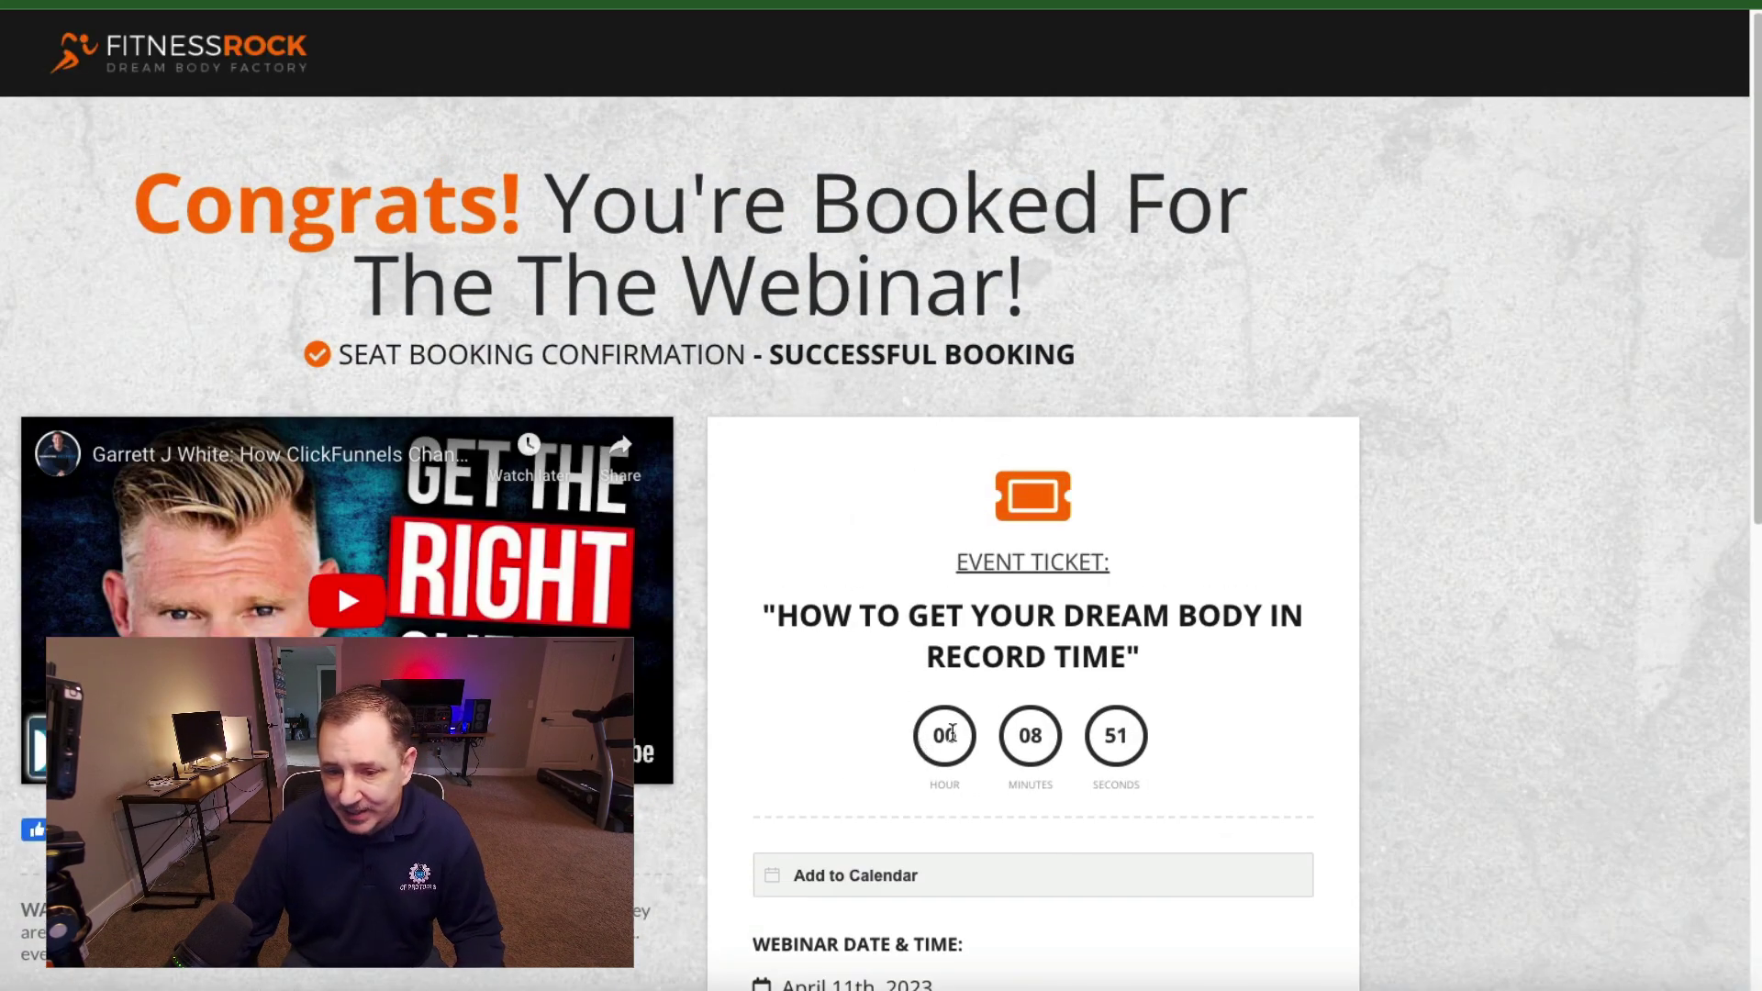
Step: Examine the confirmation page's video, event ticket countdown, webinar date and times, presenter section and "Wait! Before You Show Up..." offer
scroll(1064, 661, down, 2)
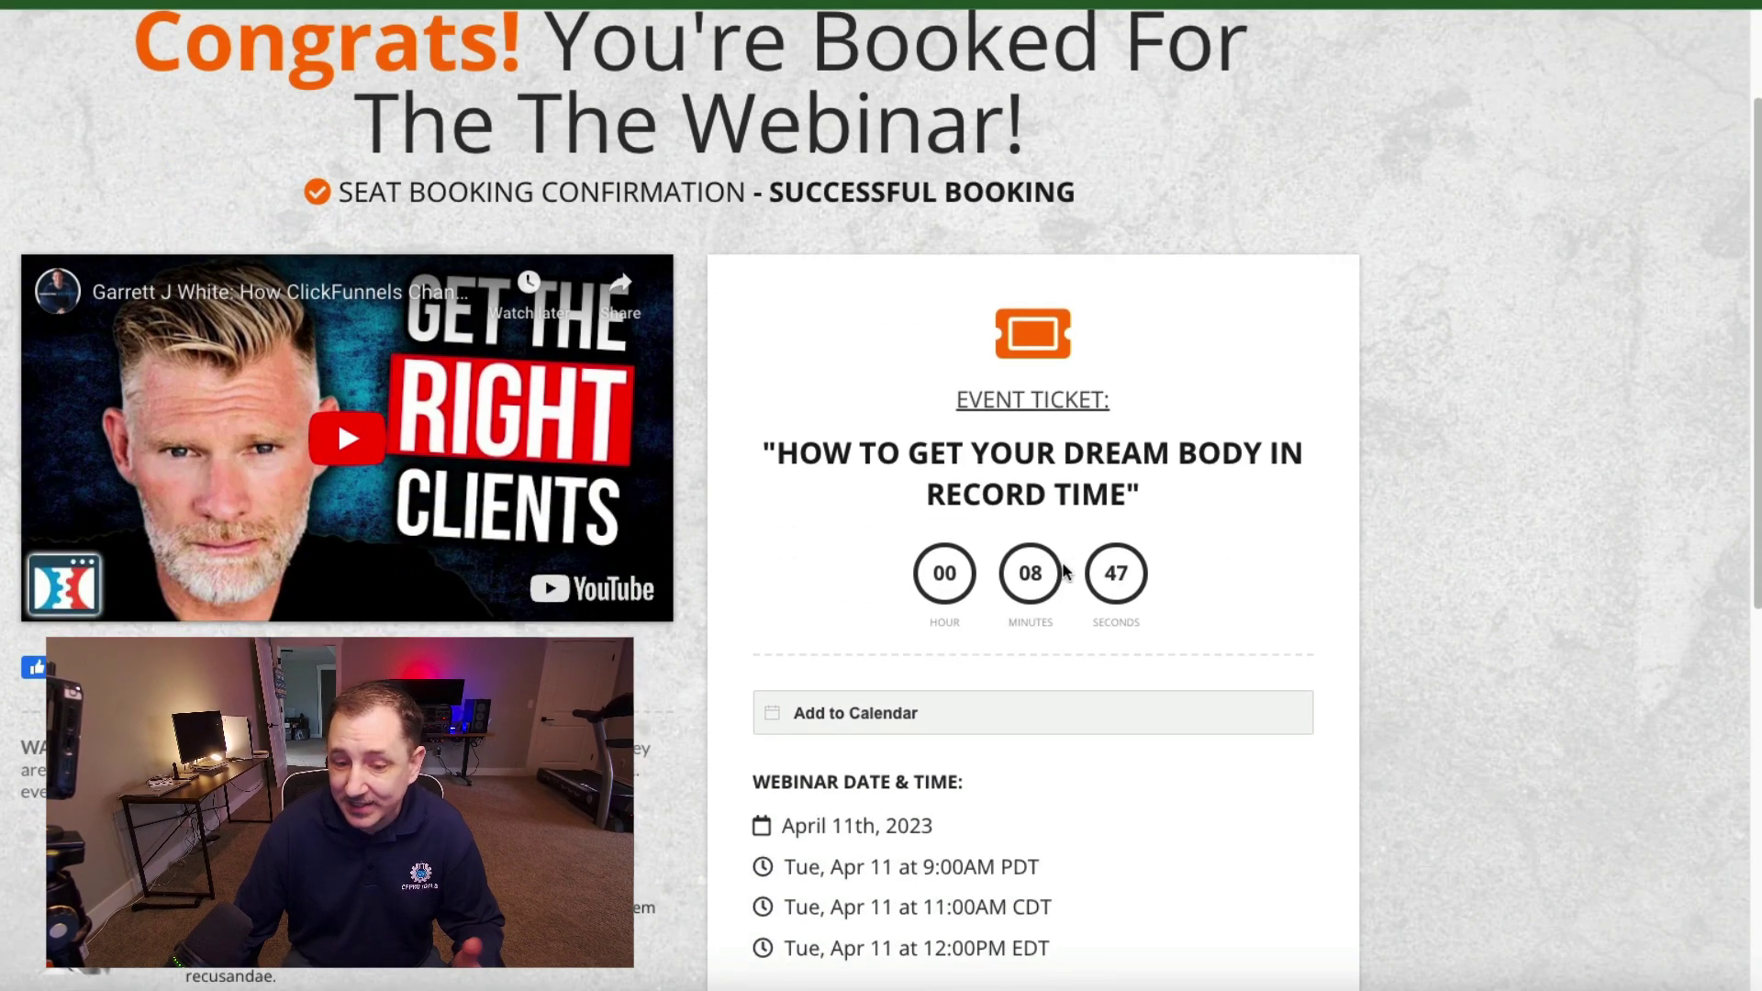
scroll(1064, 571, down, 1)
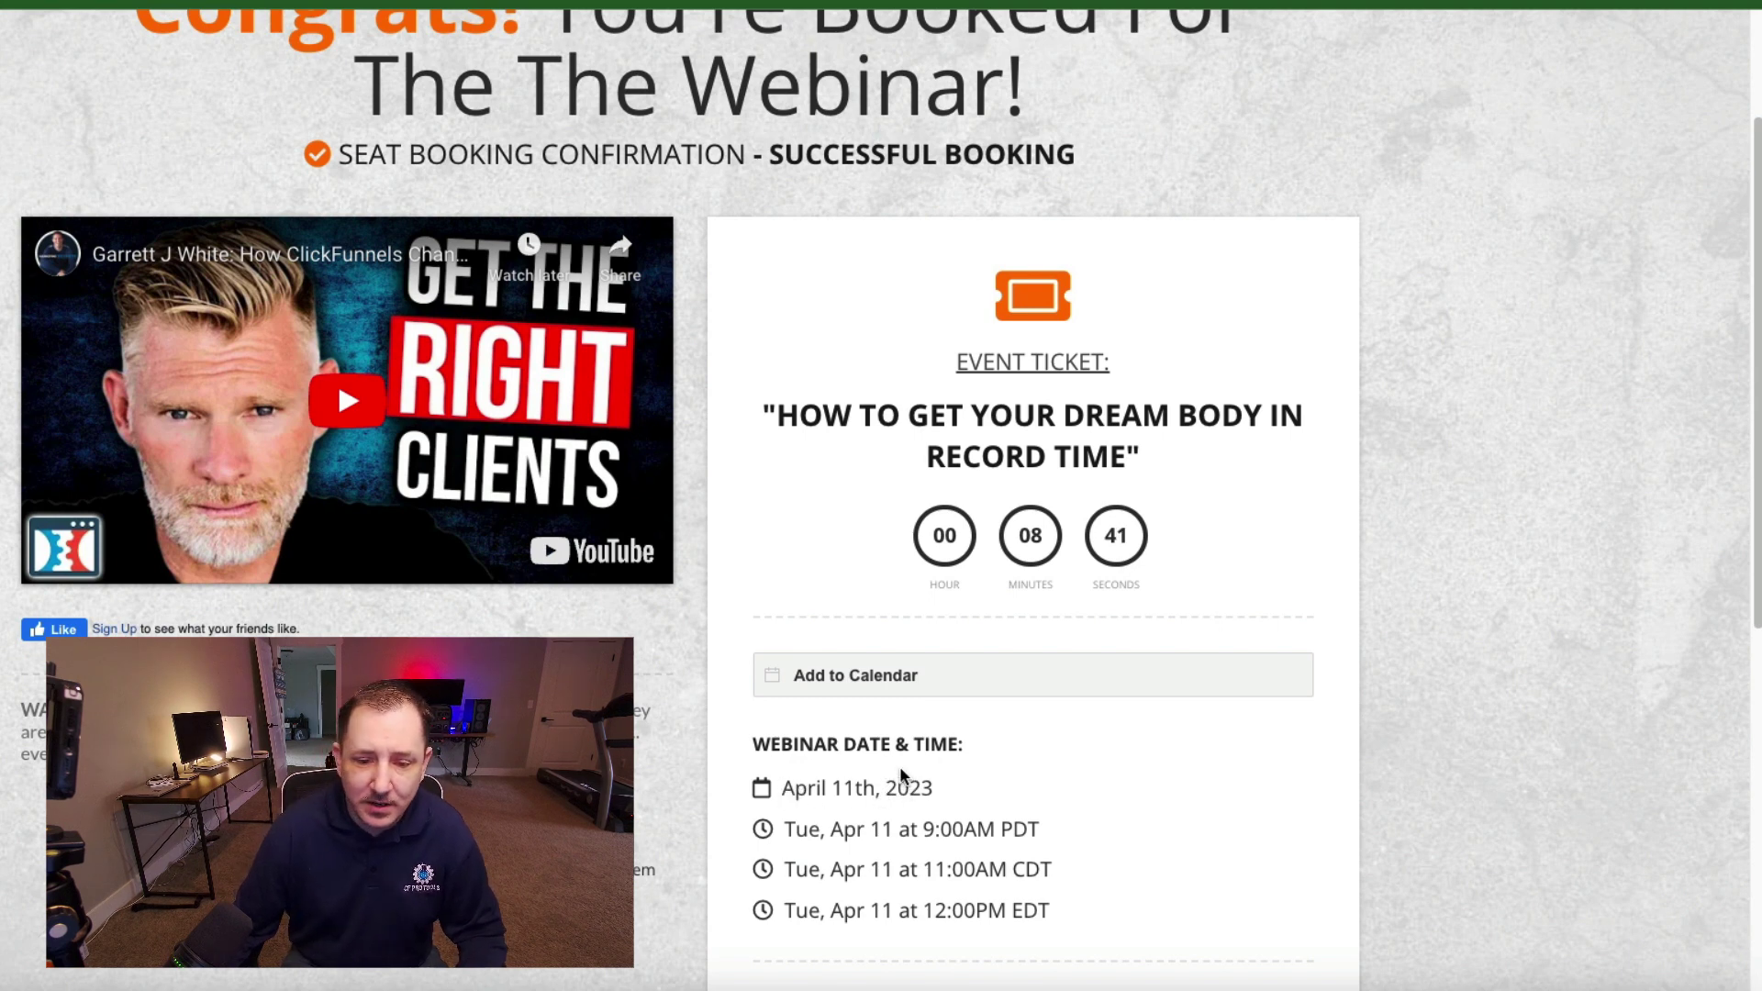
scroll(872, 784, down, 1)
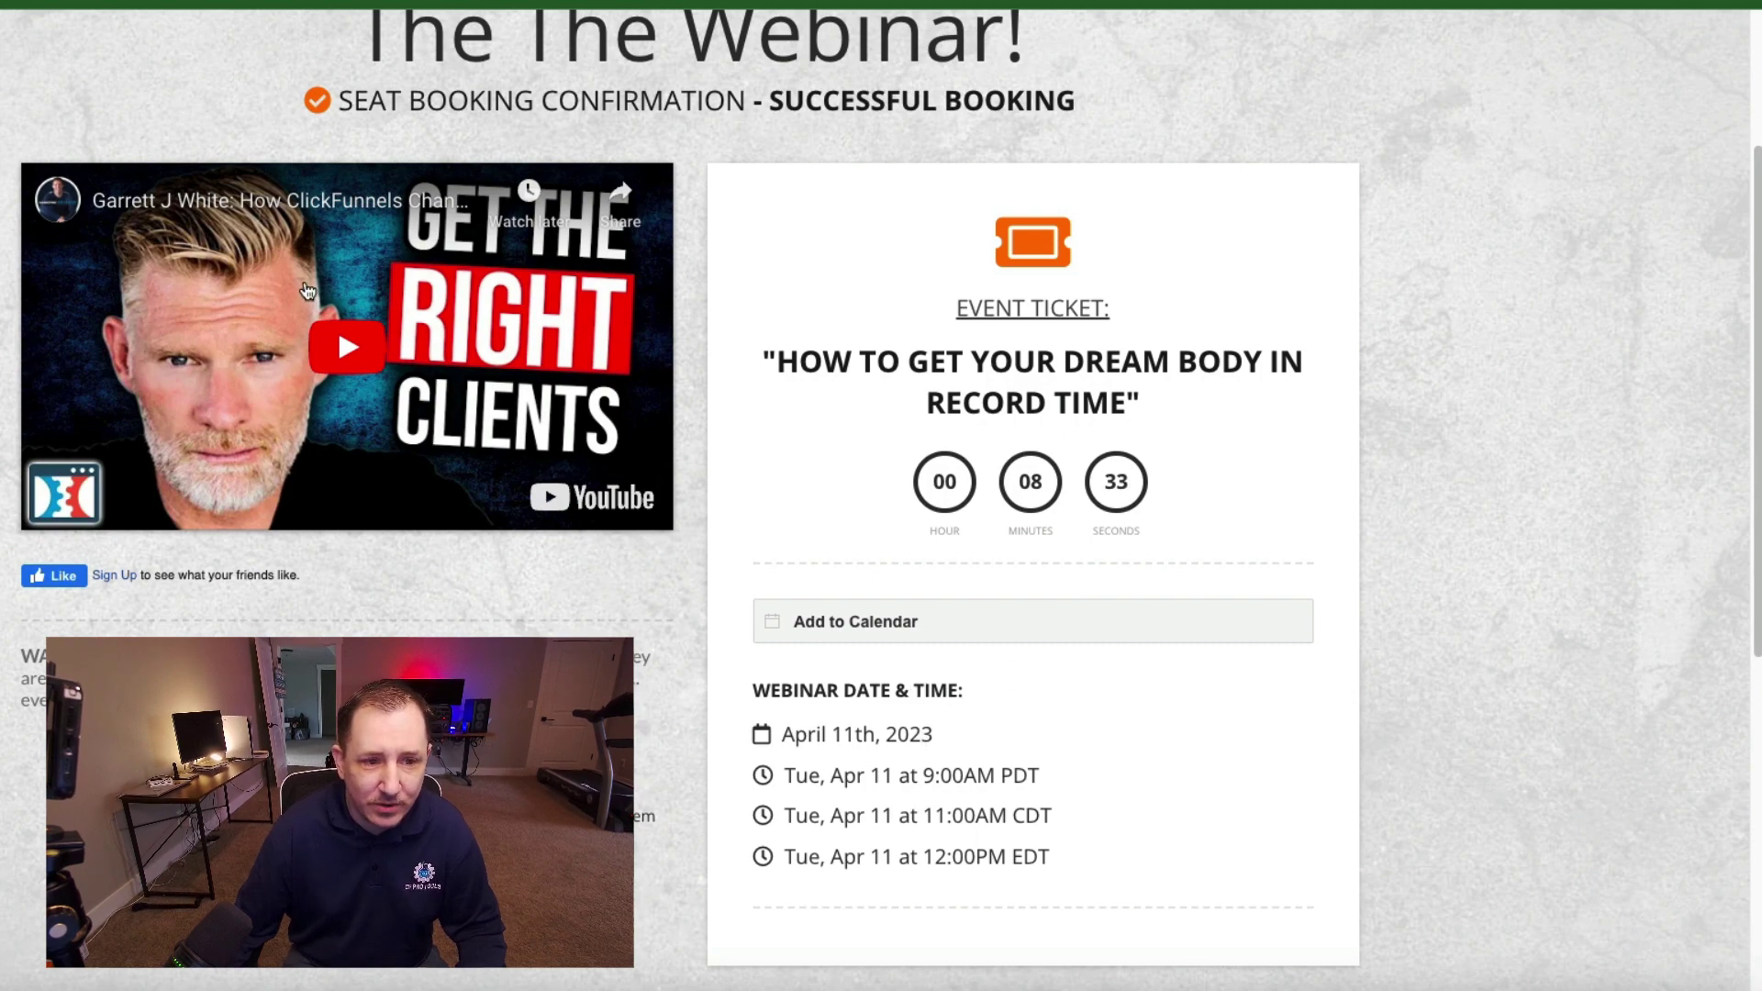
scroll(401, 273, down, 7)
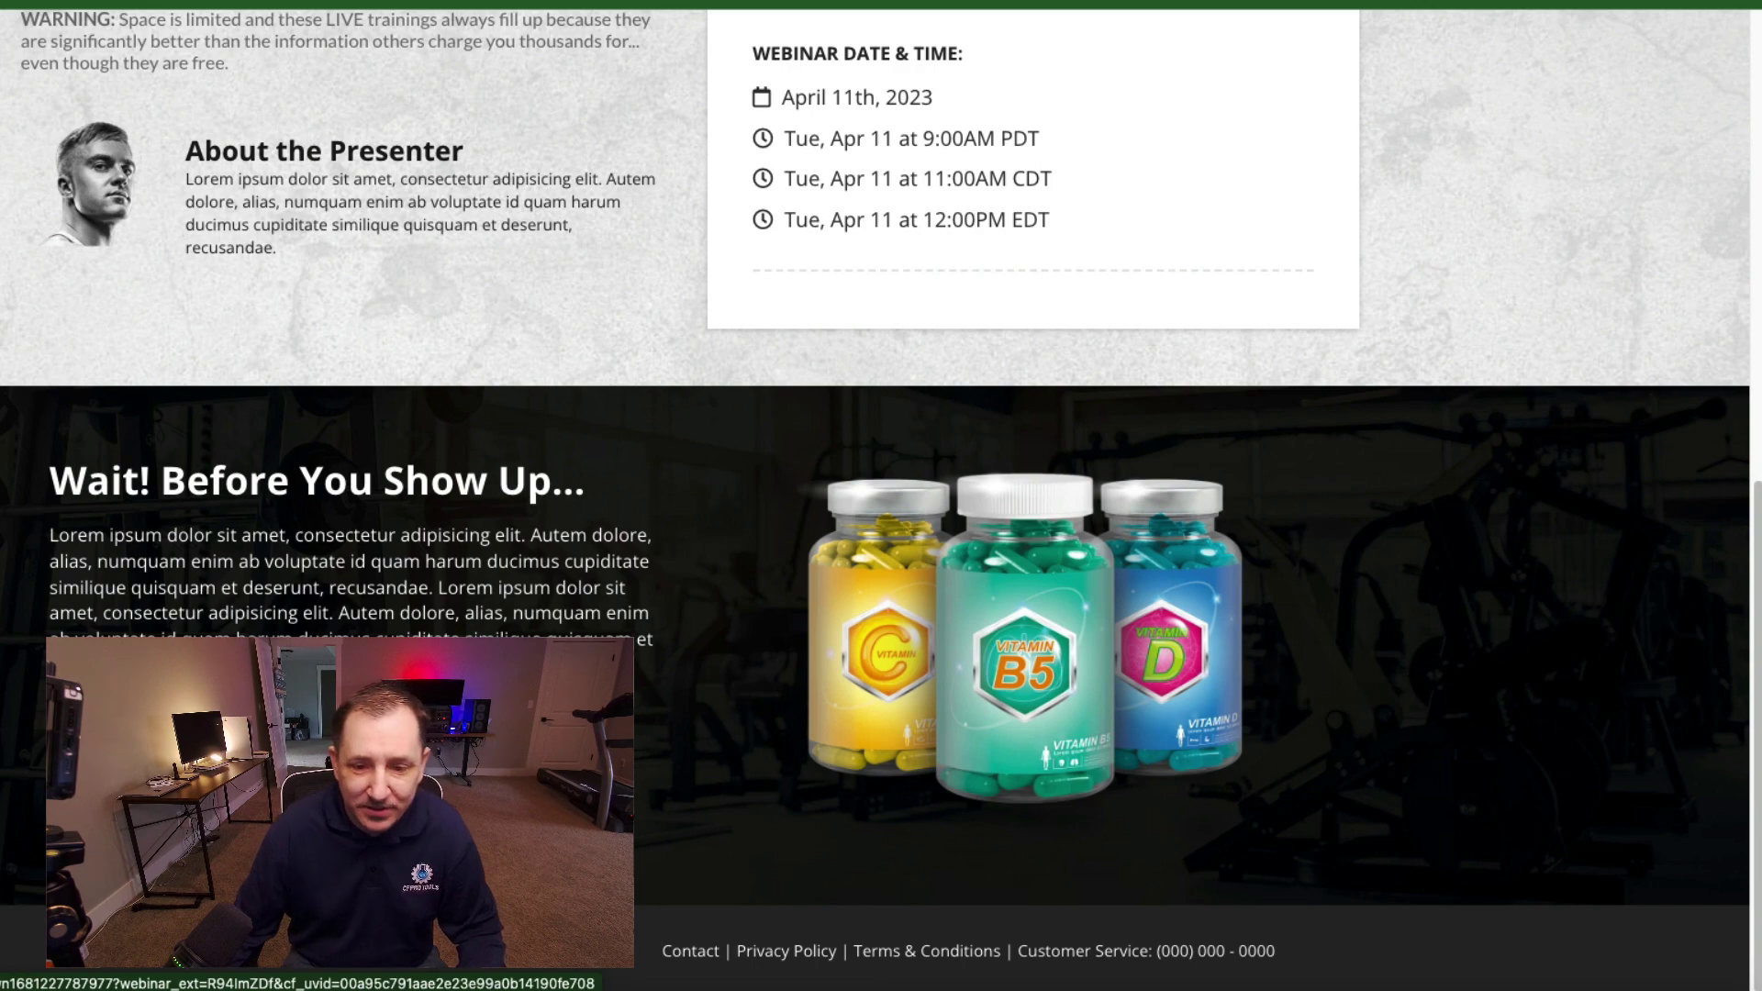
scroll(876, 496, up, 3)
scroll(875, 496, down, 3)
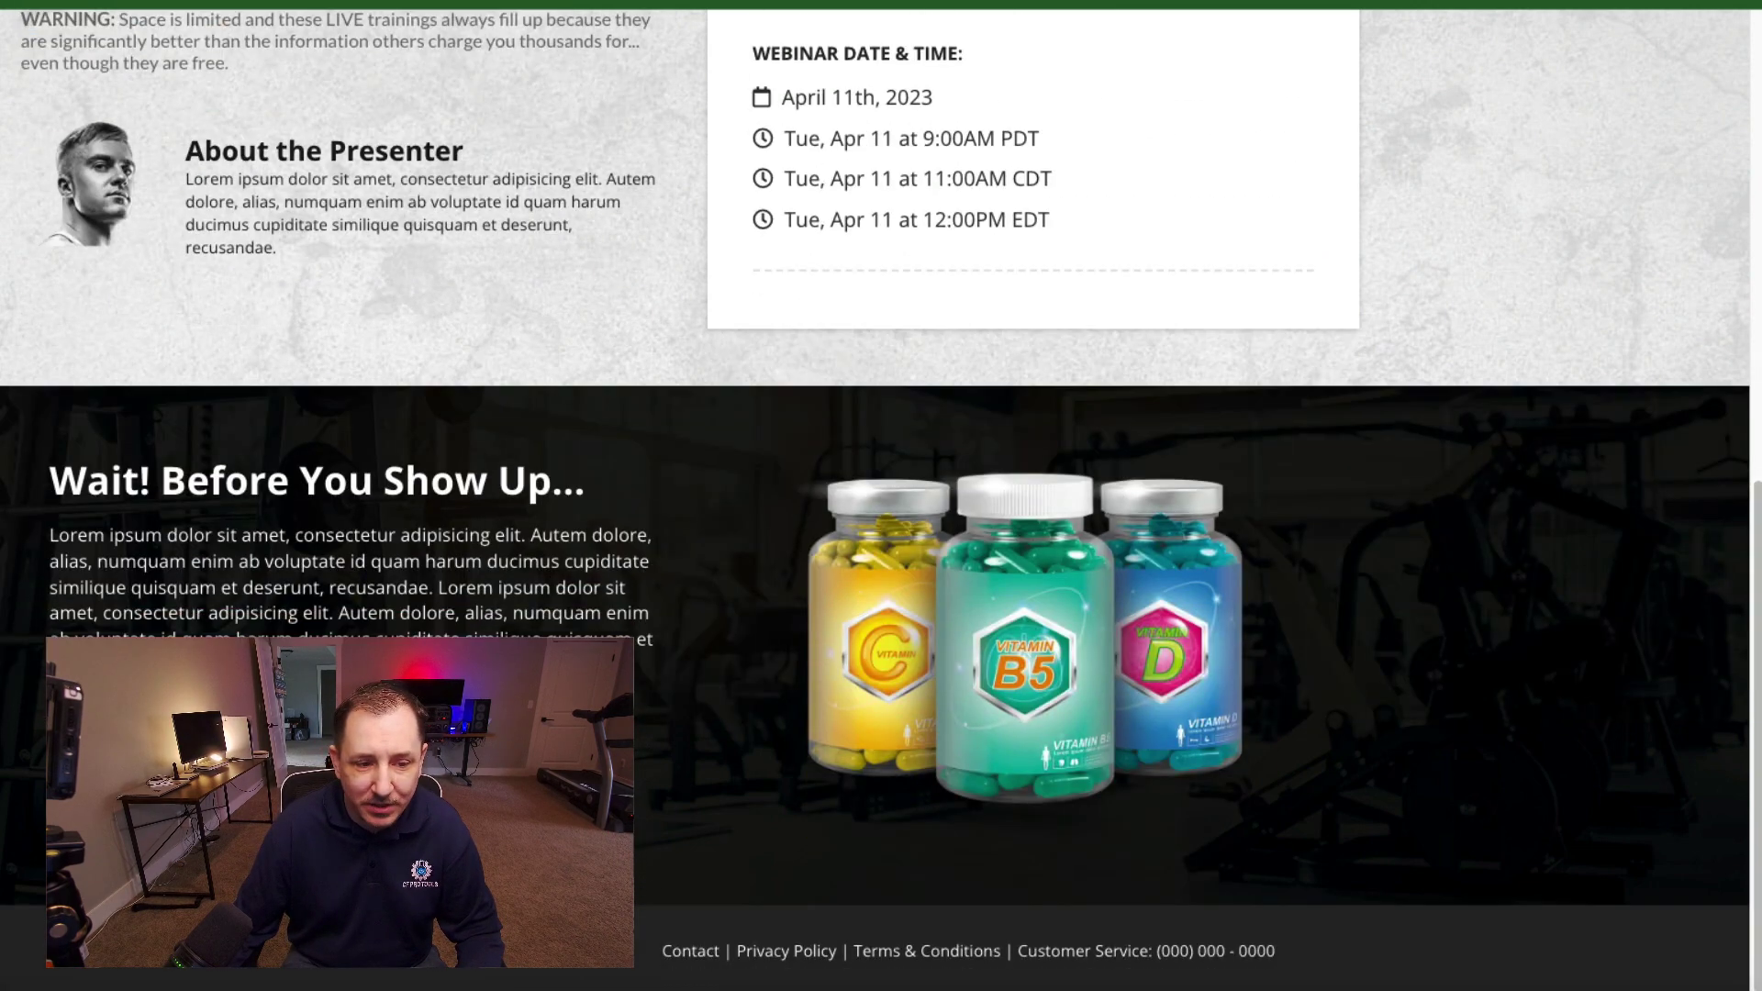
scroll(901, 690, up, 1)
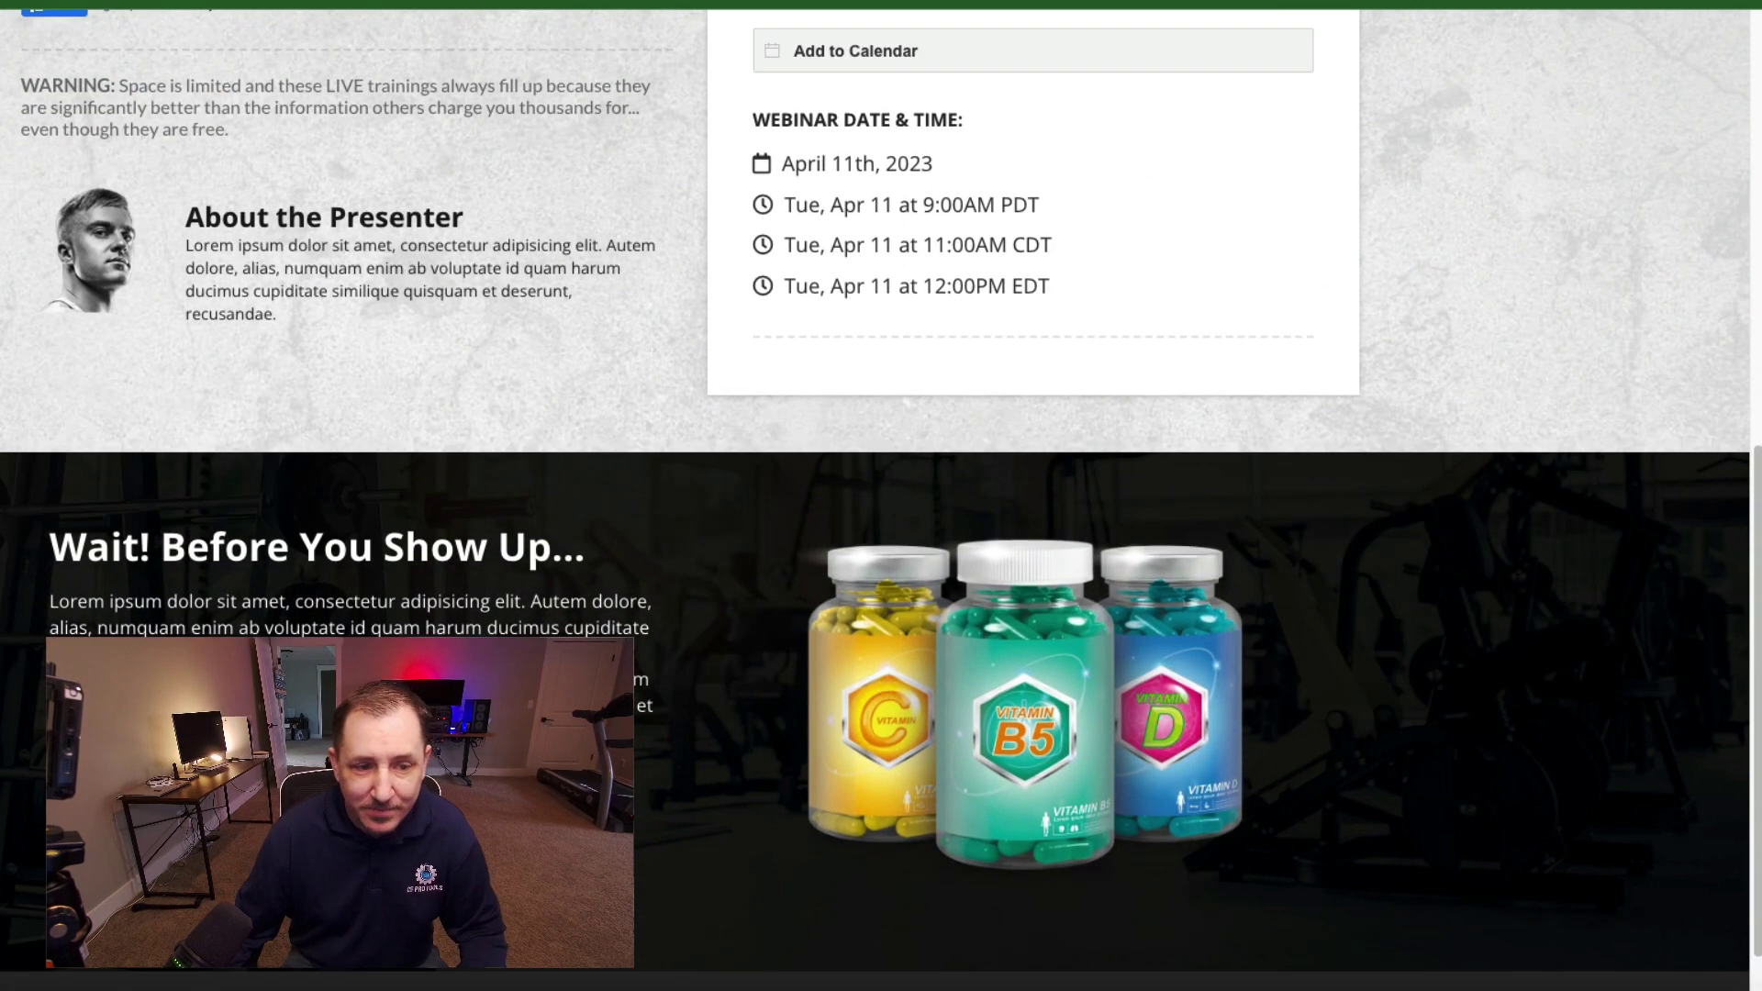
drag(193, 559, 486, 553)
scroll(739, 633, down, 1)
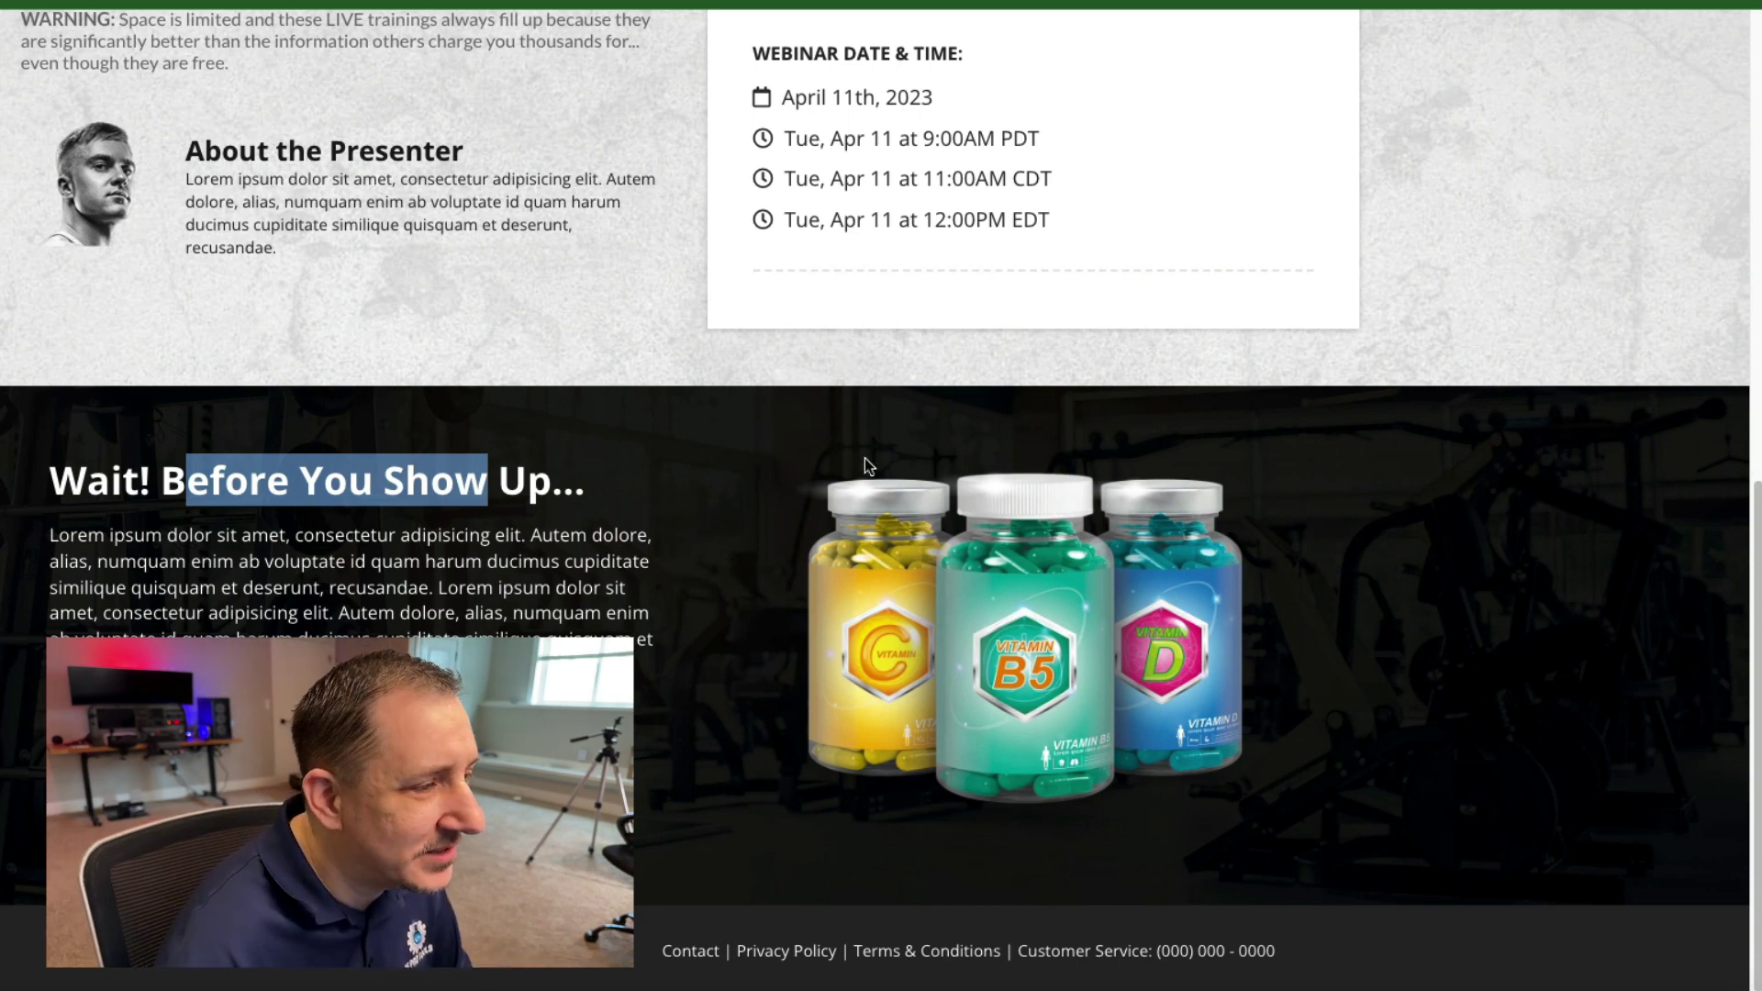
scroll(866, 646, up, 1)
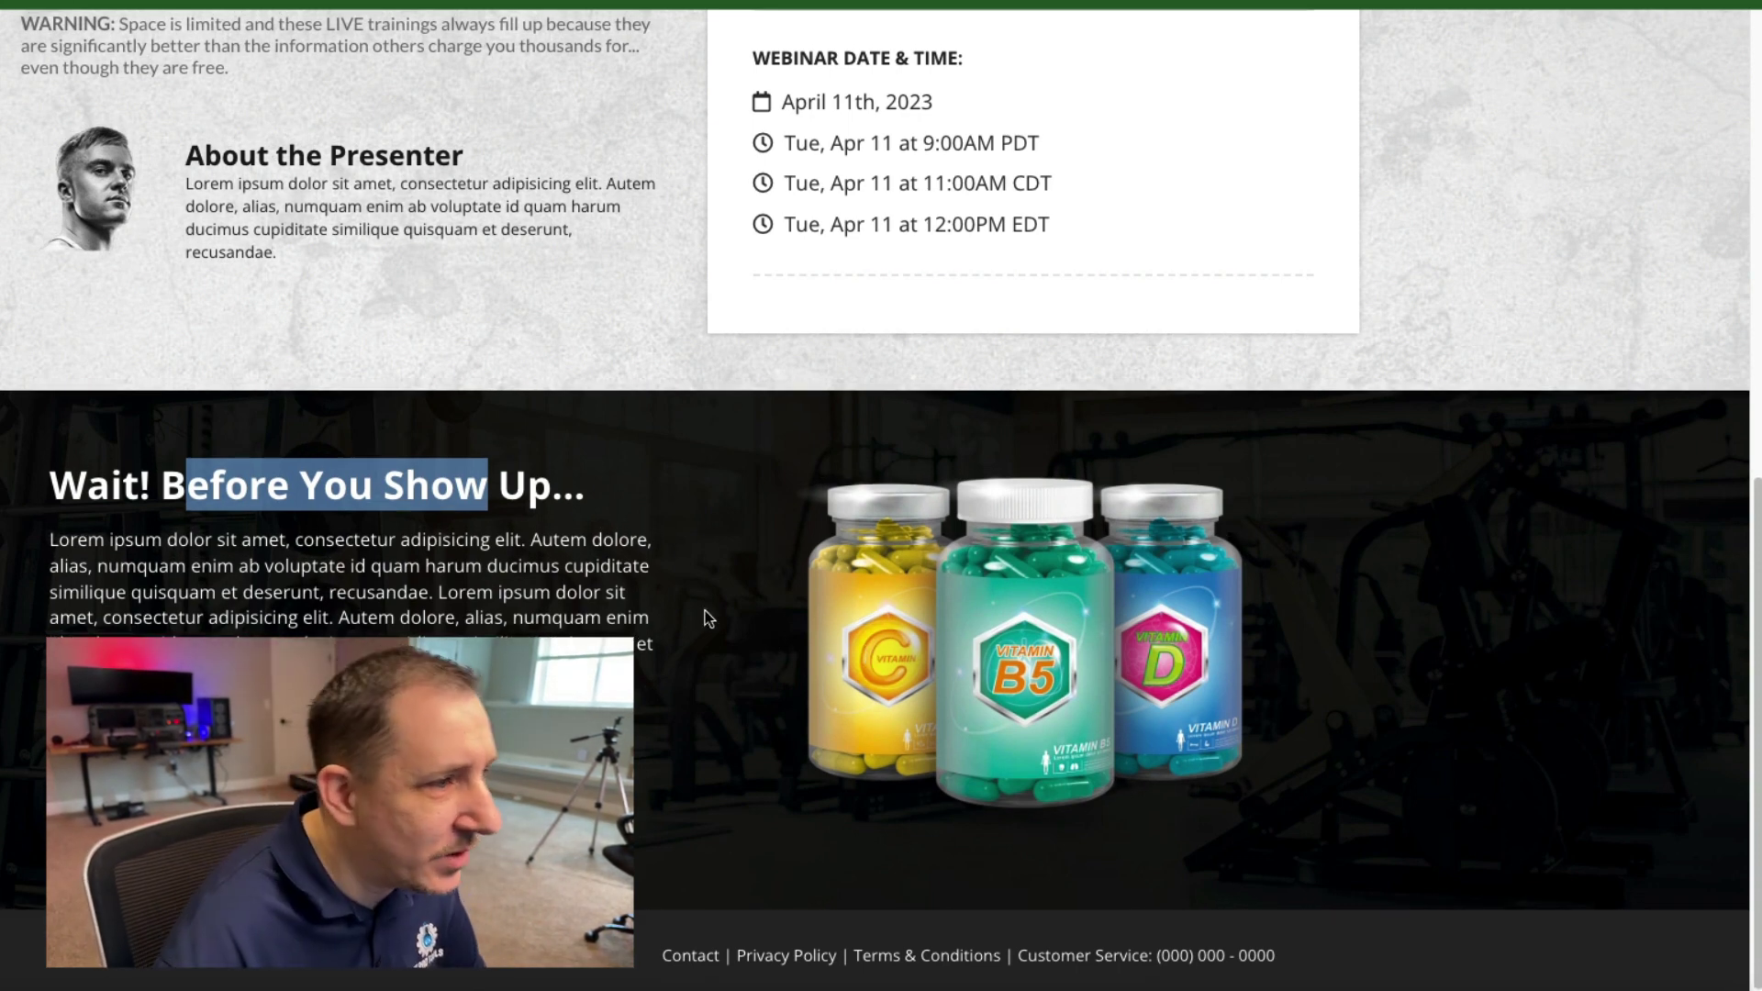
scroll(623, 389, up, 1)
scroll(627, 381, up, 5)
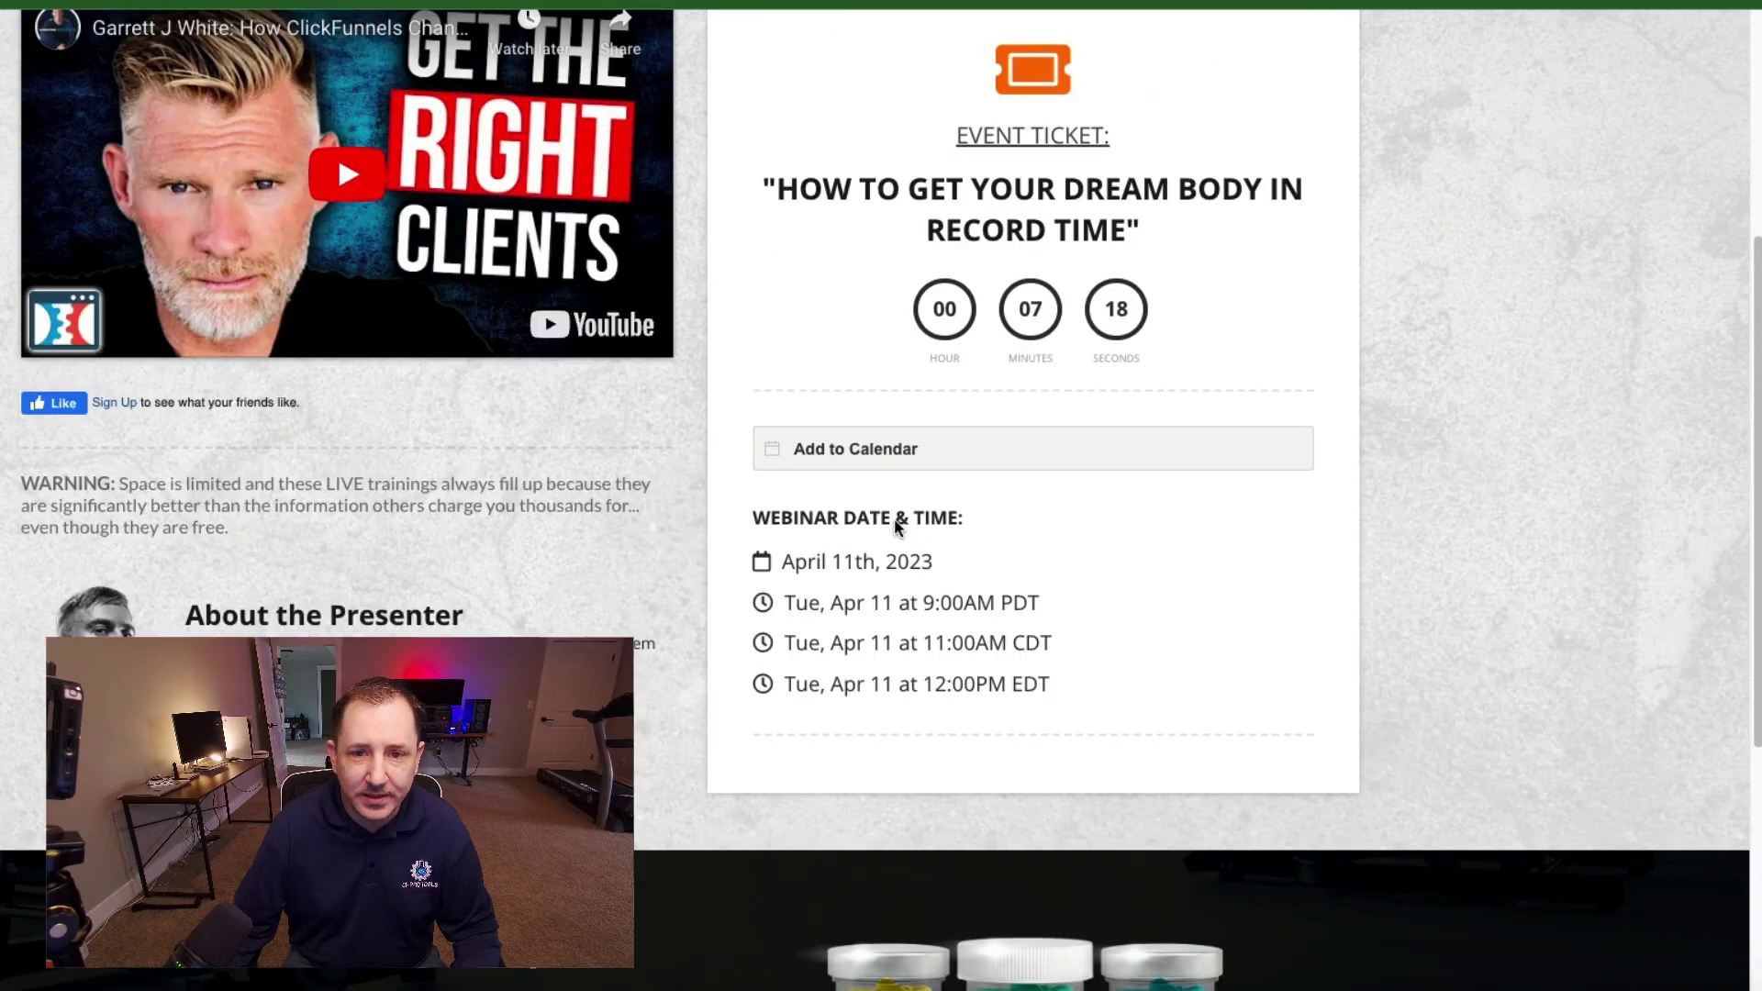
scroll(898, 525, up, 5)
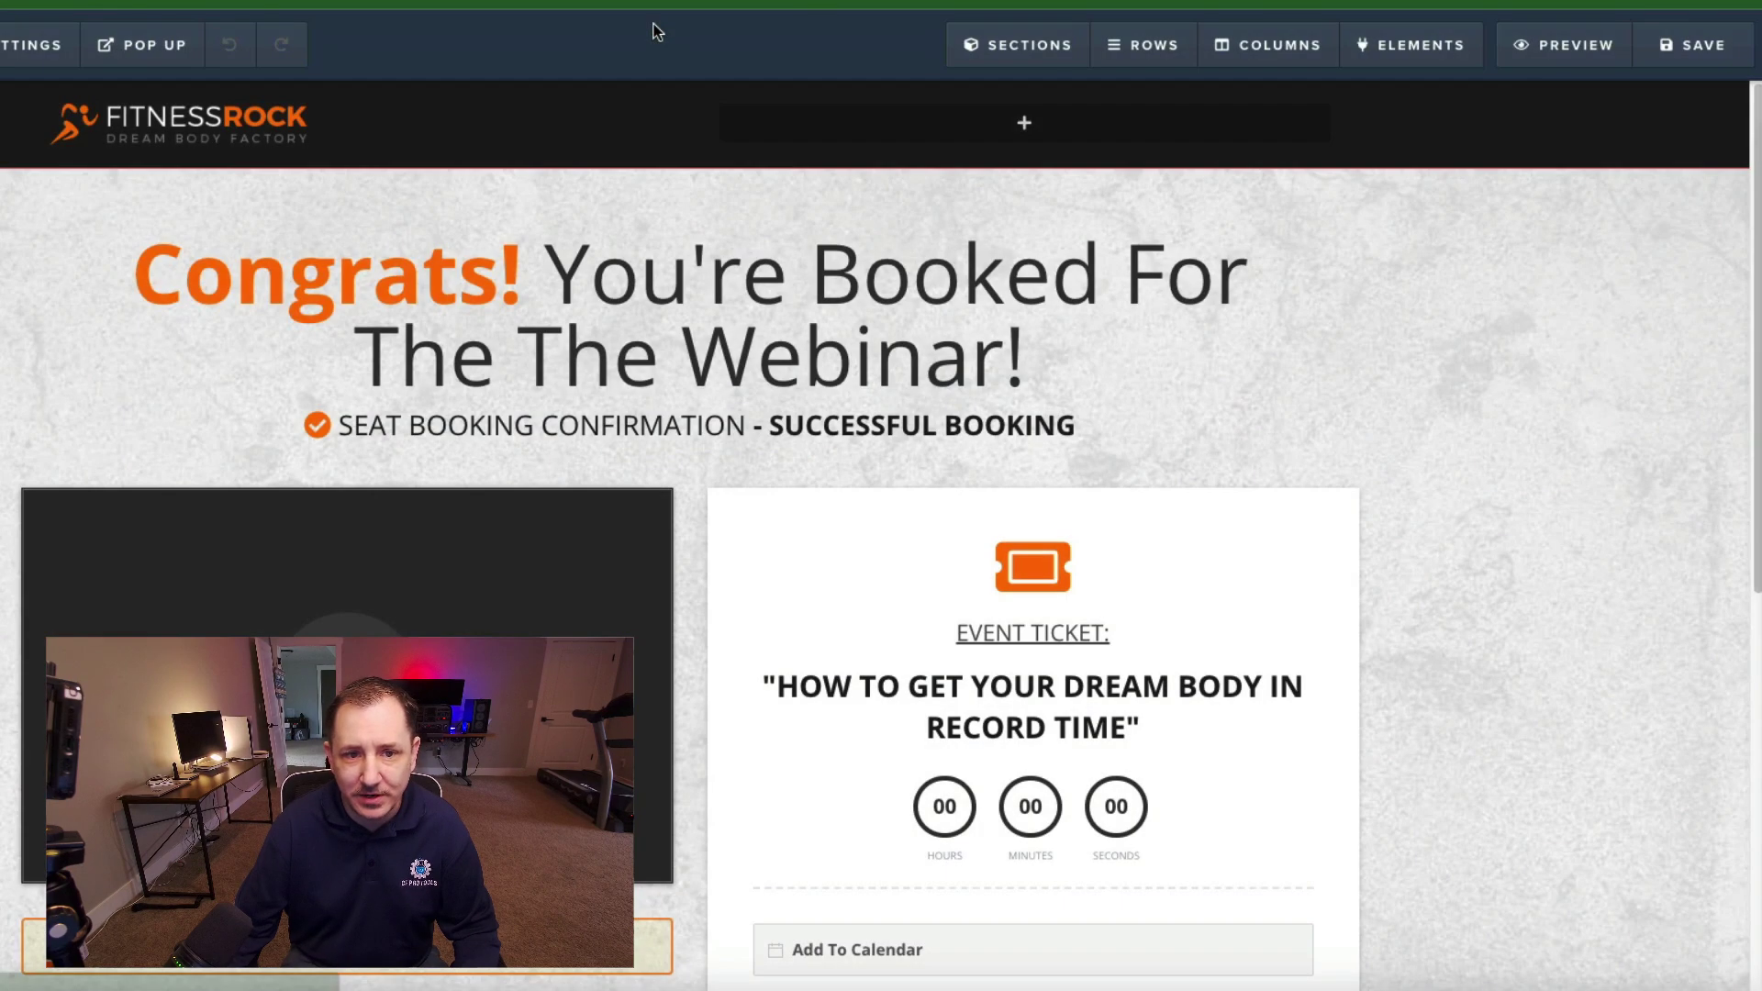
Step: Inspect the event ticket's countdown area and the settings of its auto webinar time and auto webinar date elements
scroll(873, 433, down, 3)
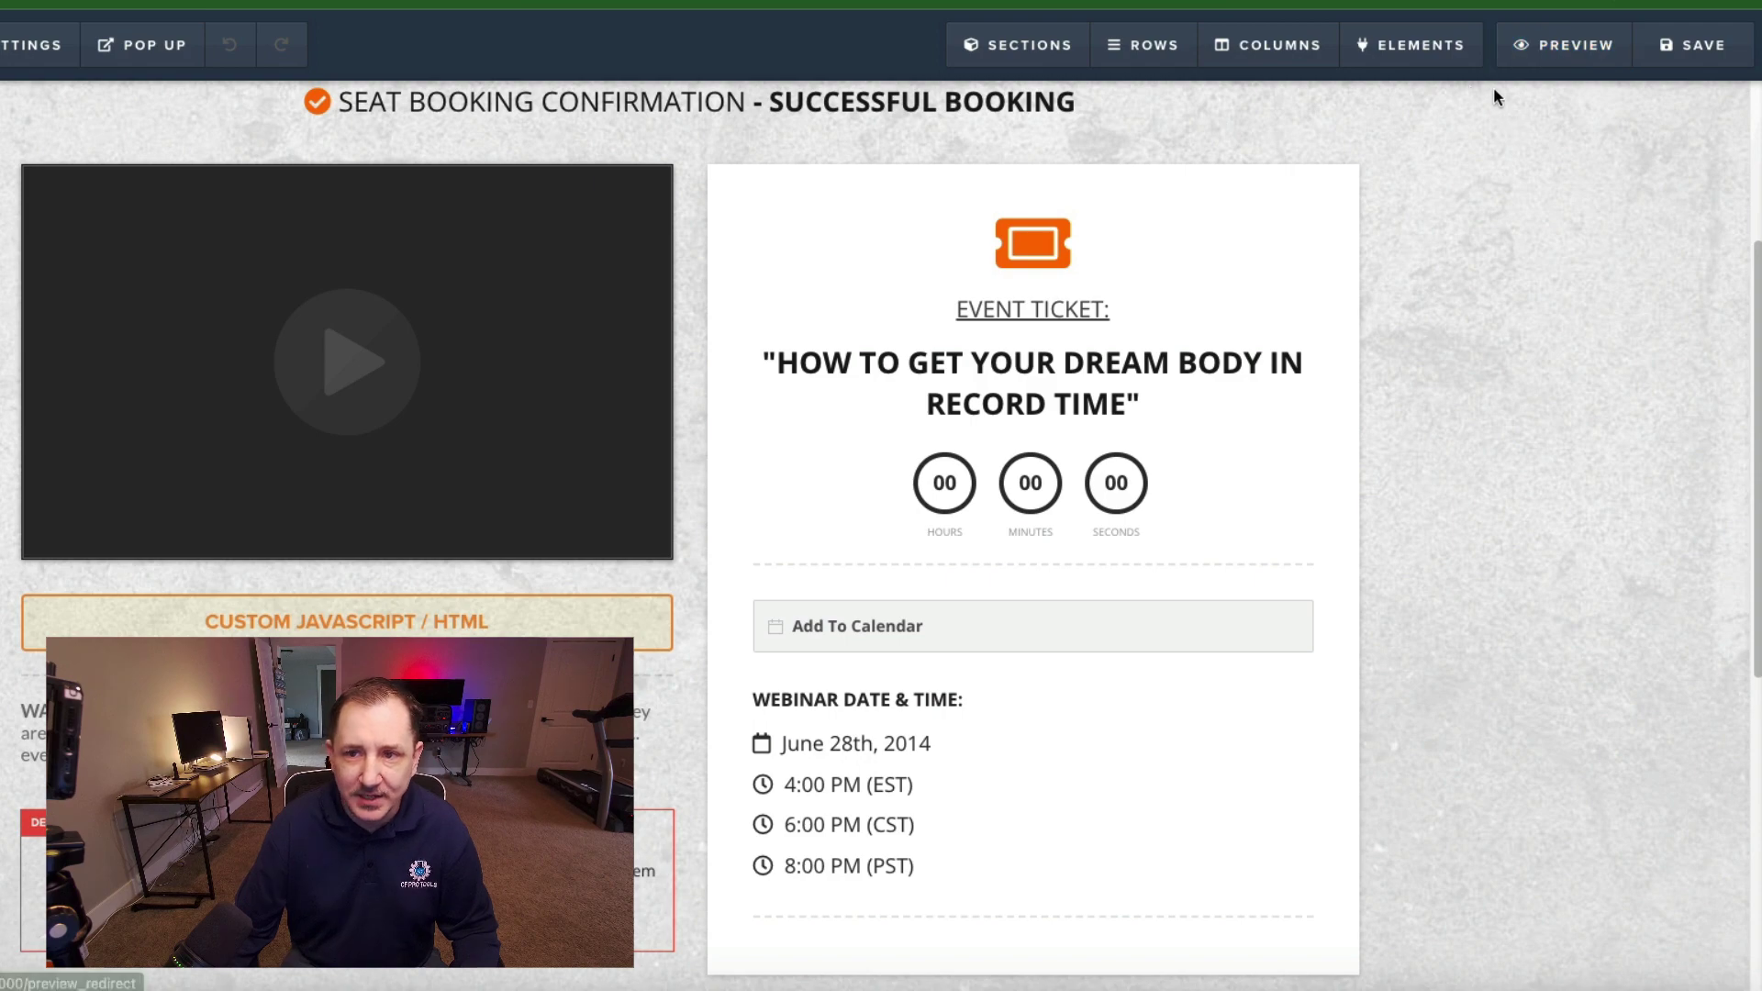
mouse_move(1134, 372)
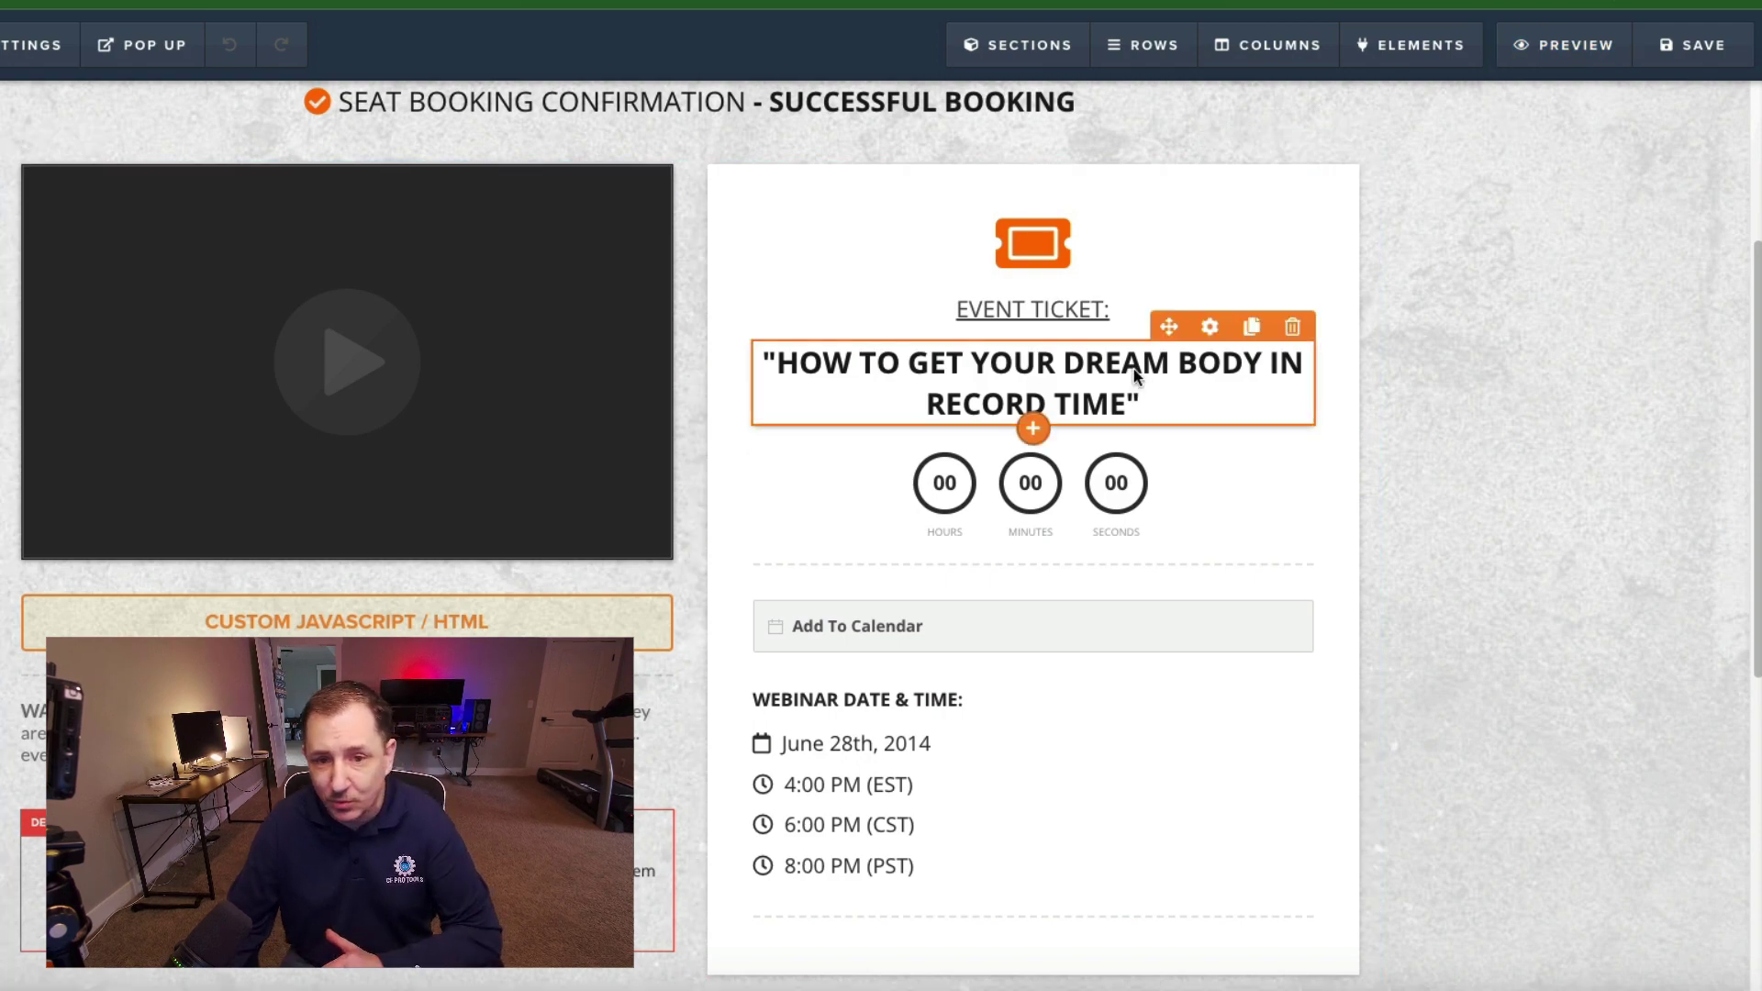
scroll(1103, 372, down, 1)
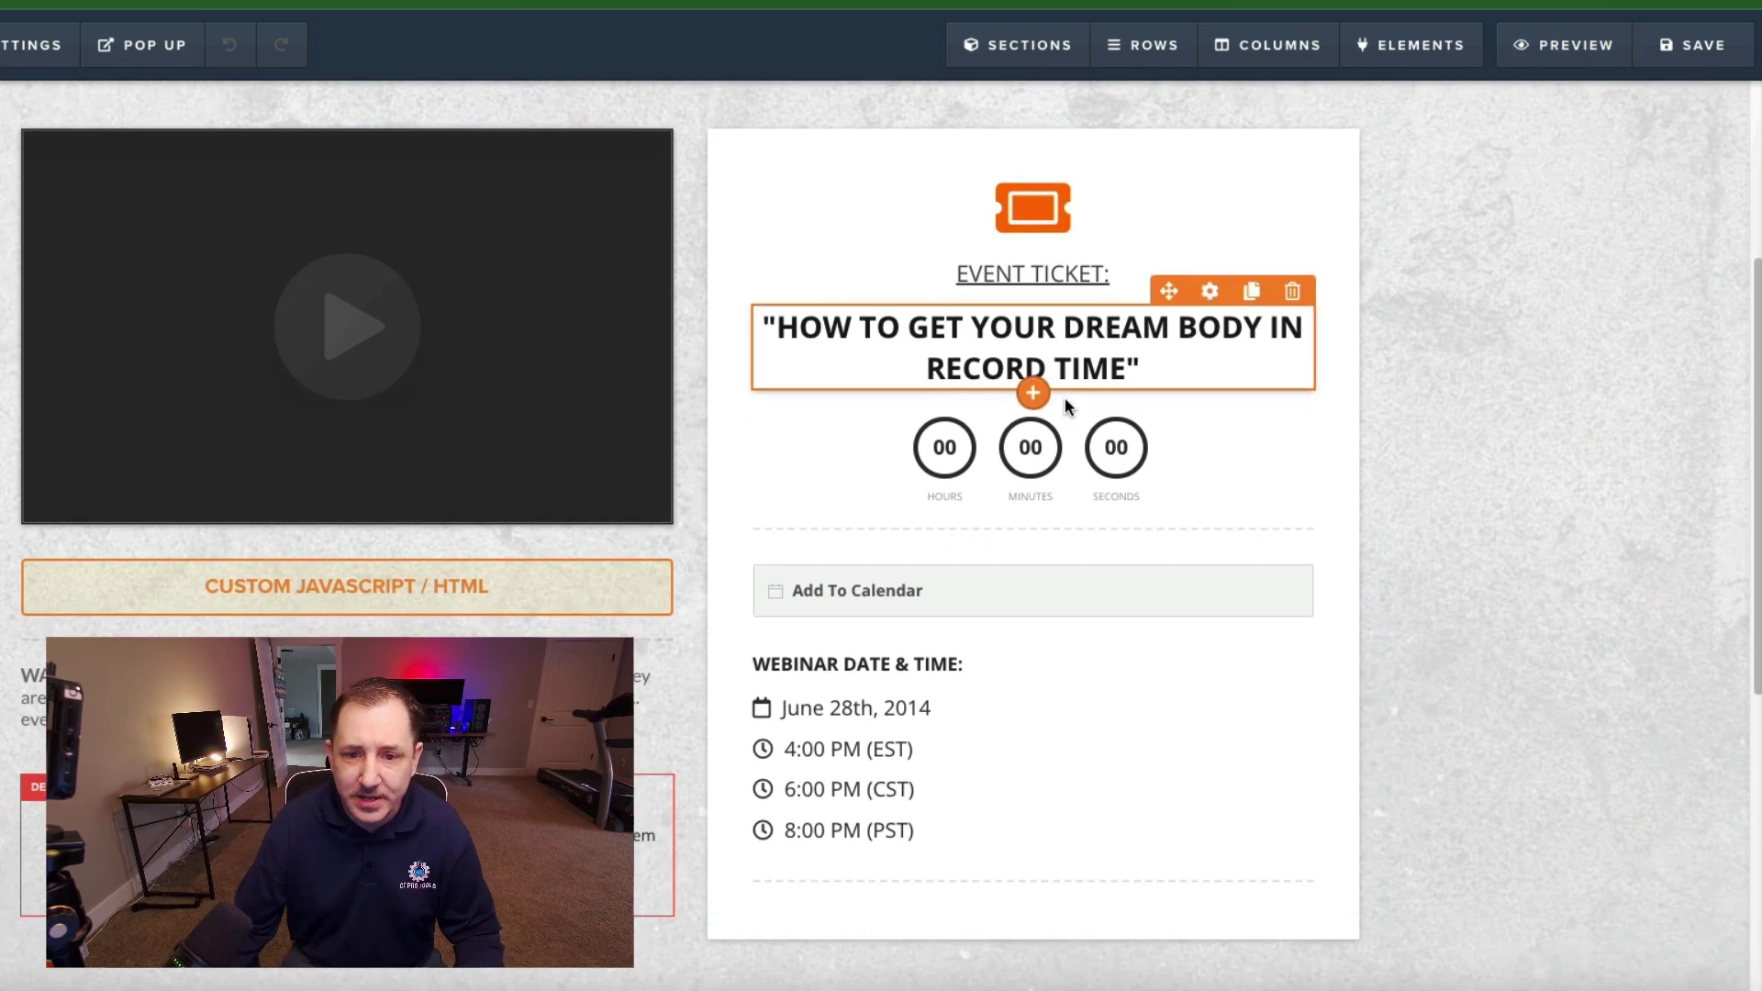
click(1049, 462)
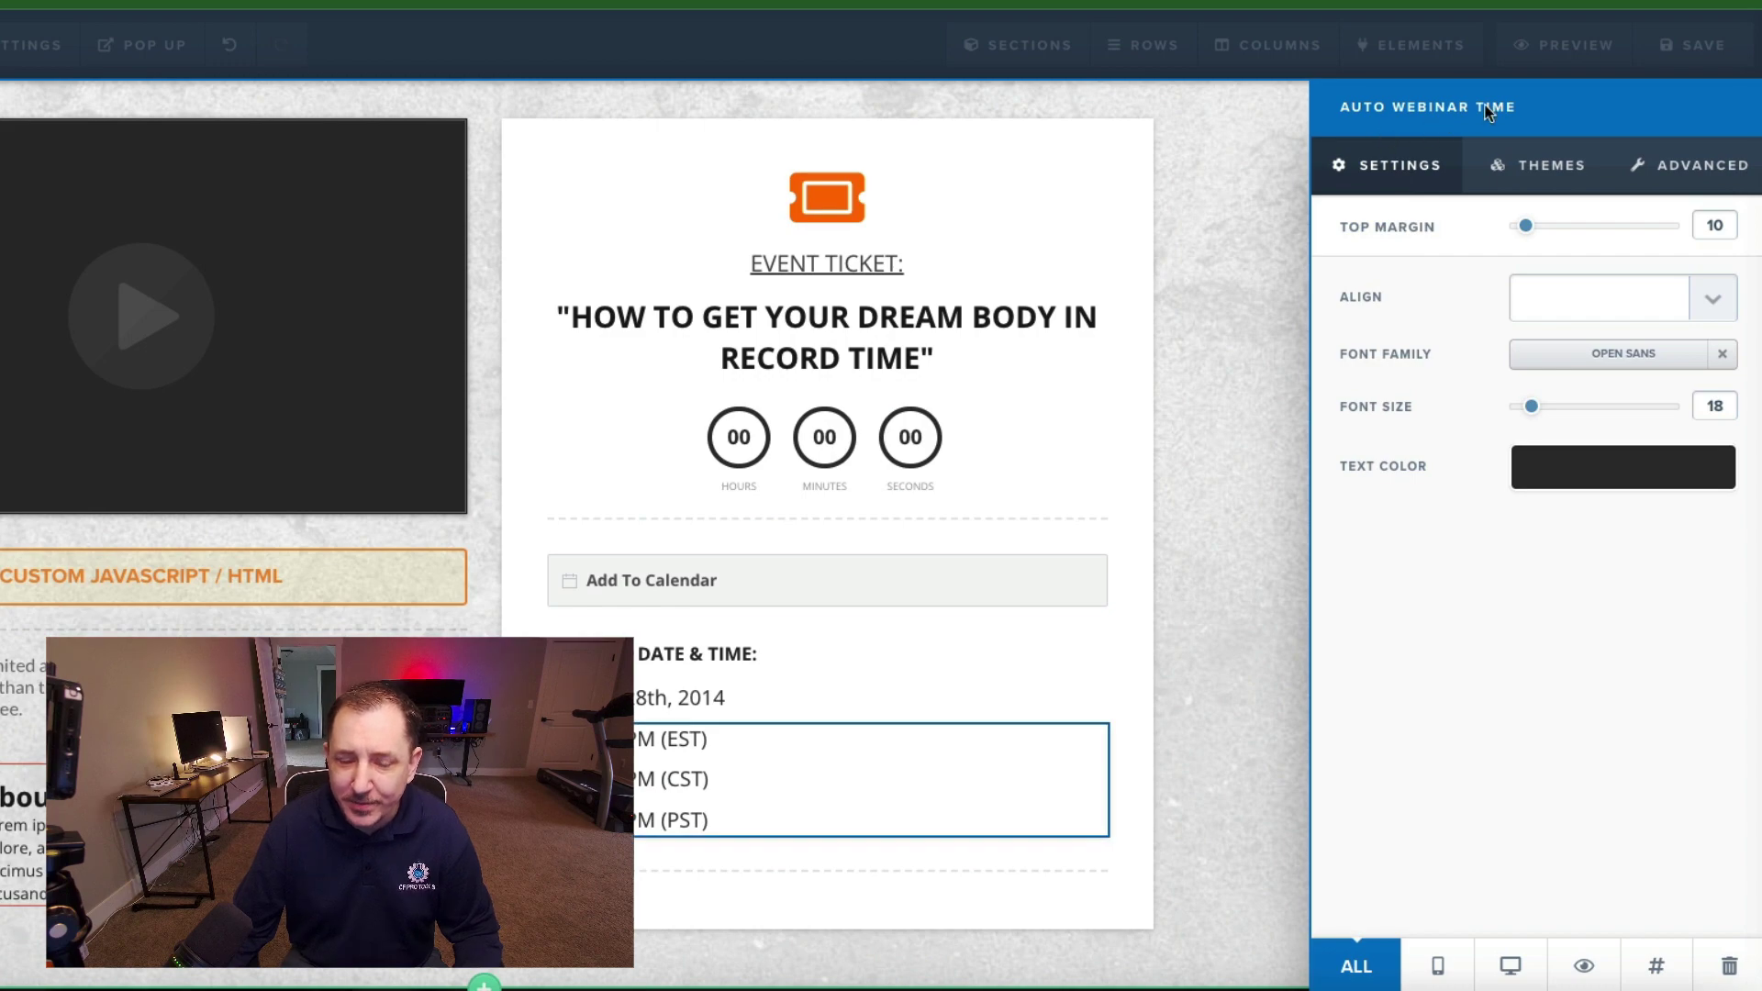
click(811, 685)
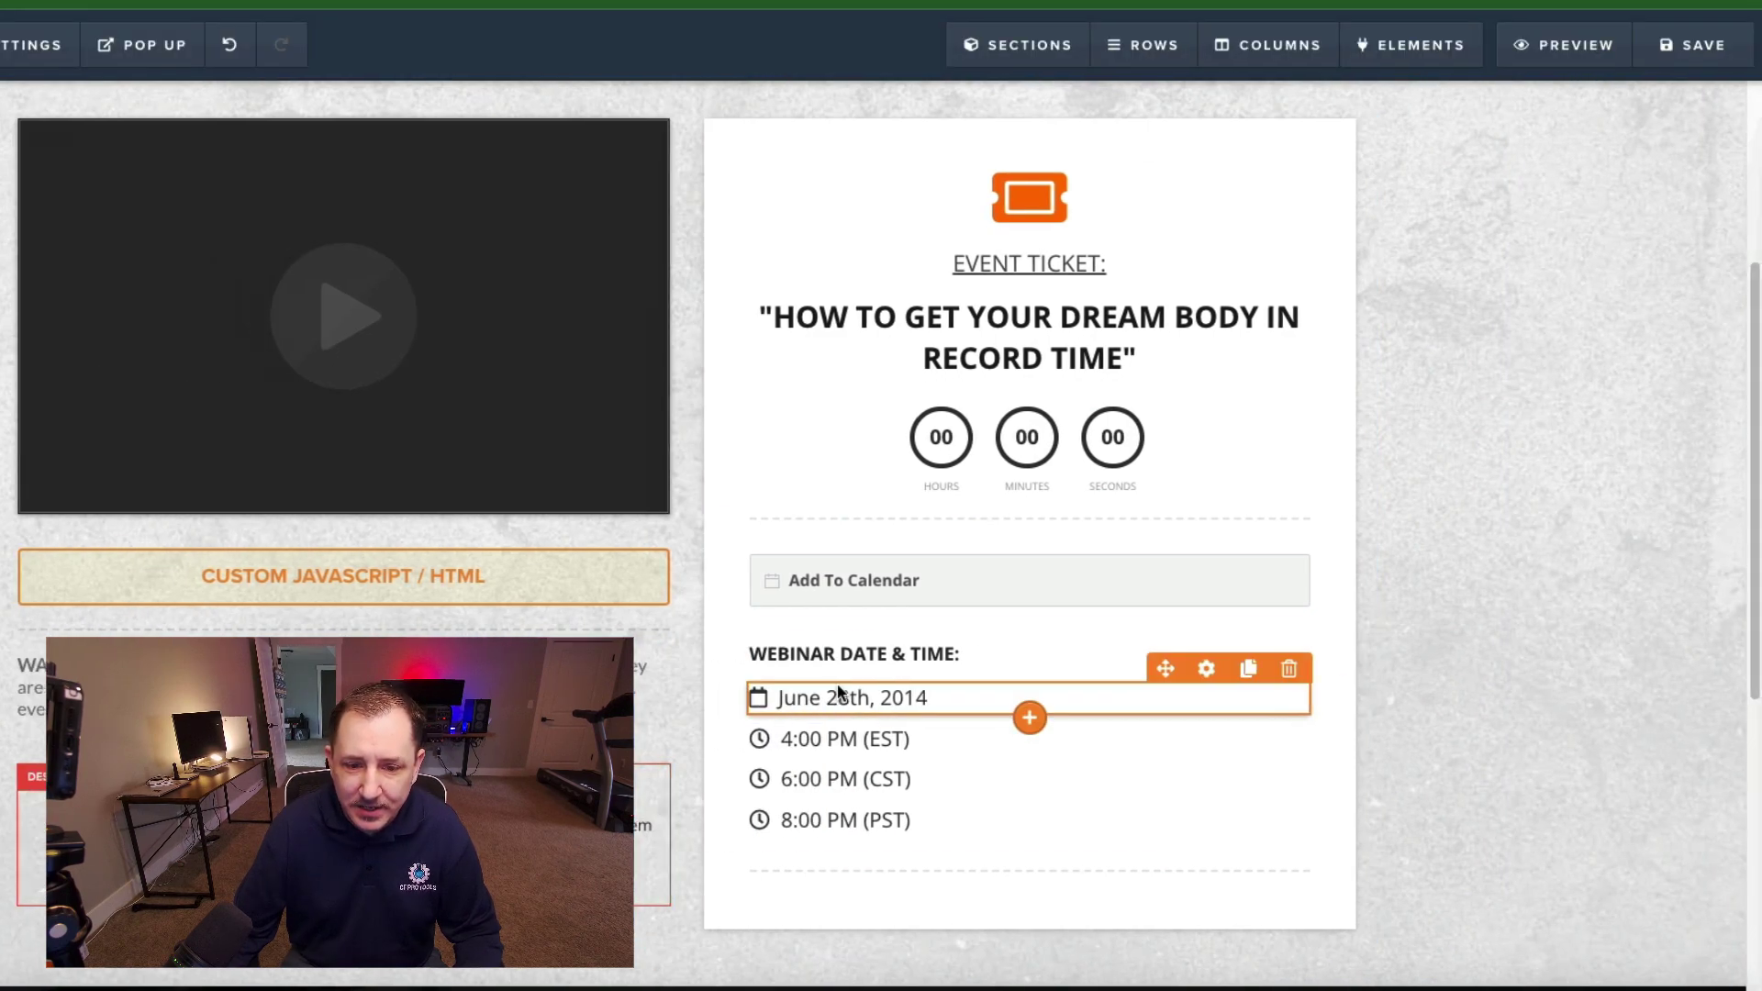
click(1236, 652)
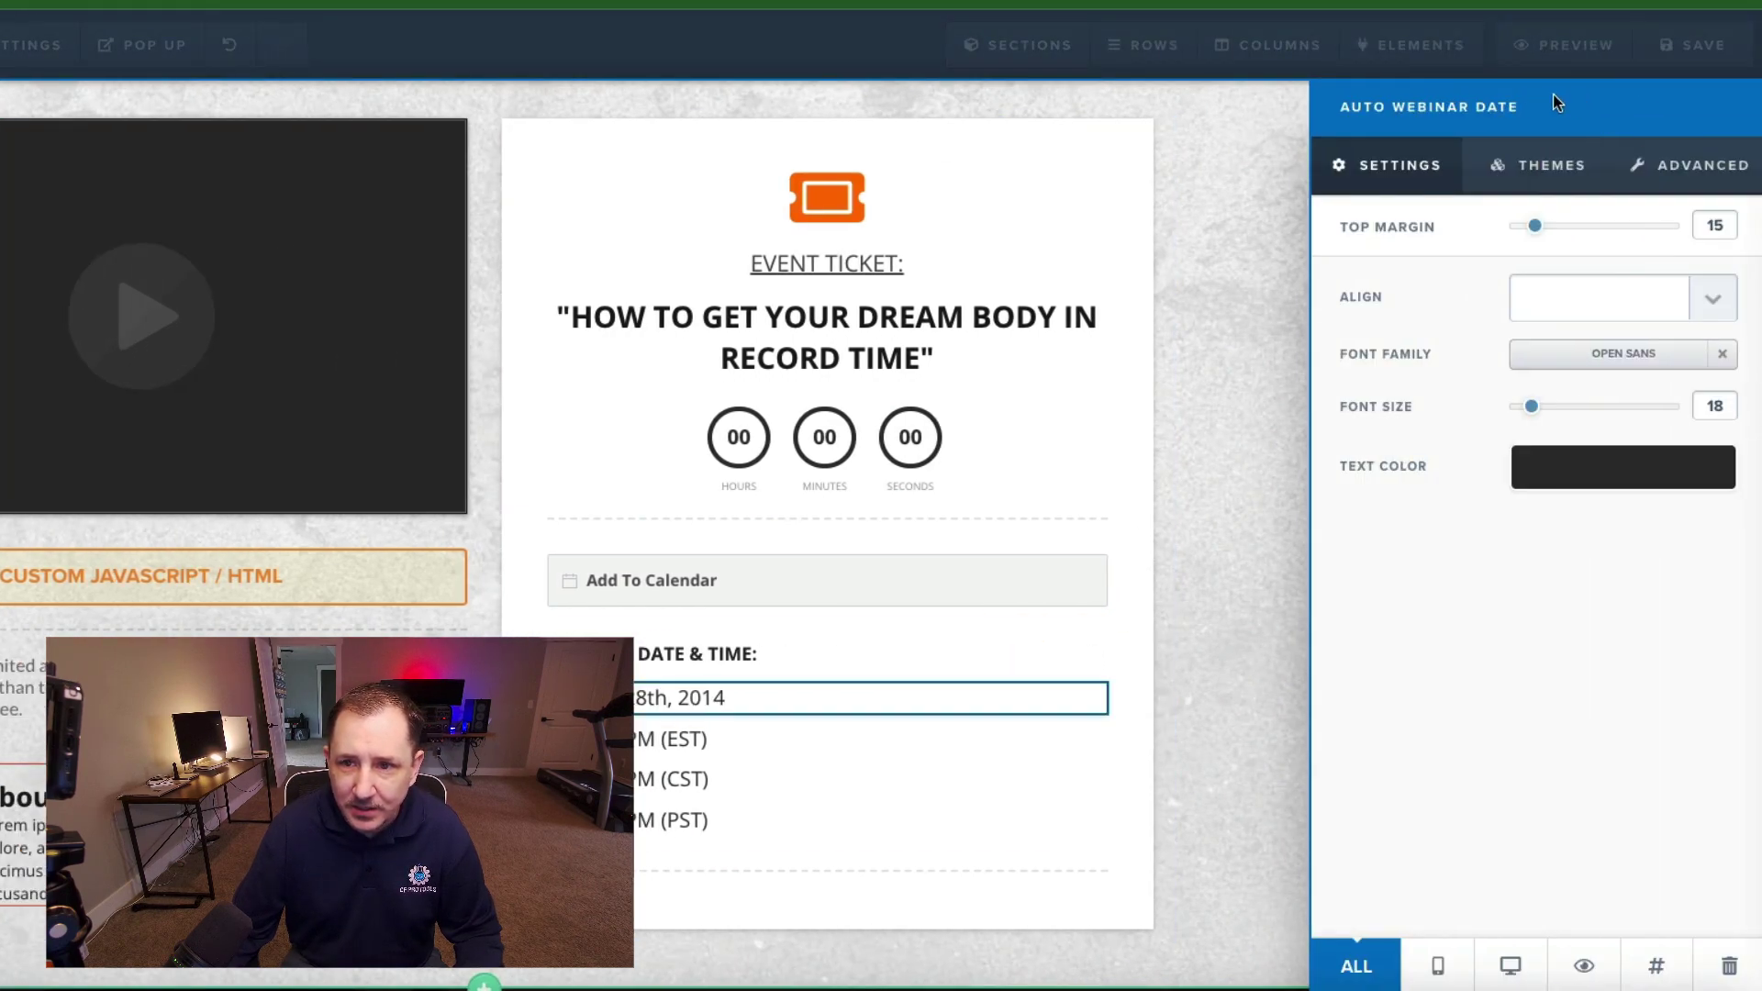
click(838, 680)
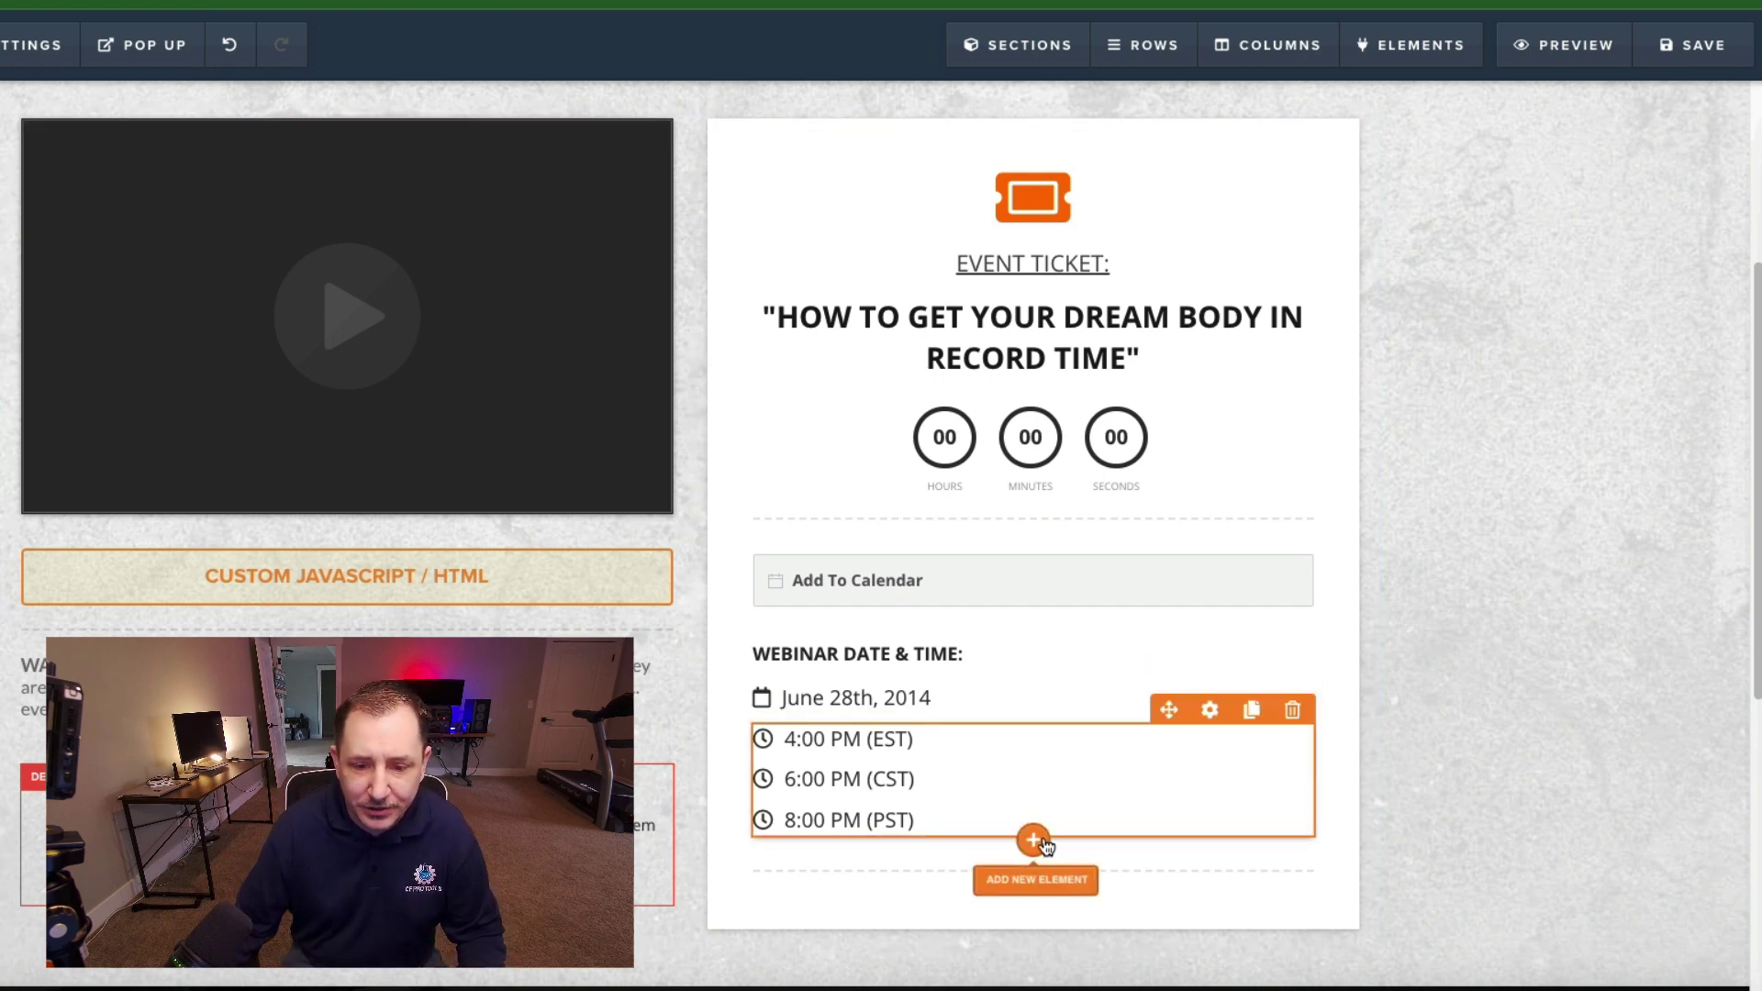
Step: Add an Add To Calendar element below the webinar times and preview the page to check the calendar options
click(1034, 840)
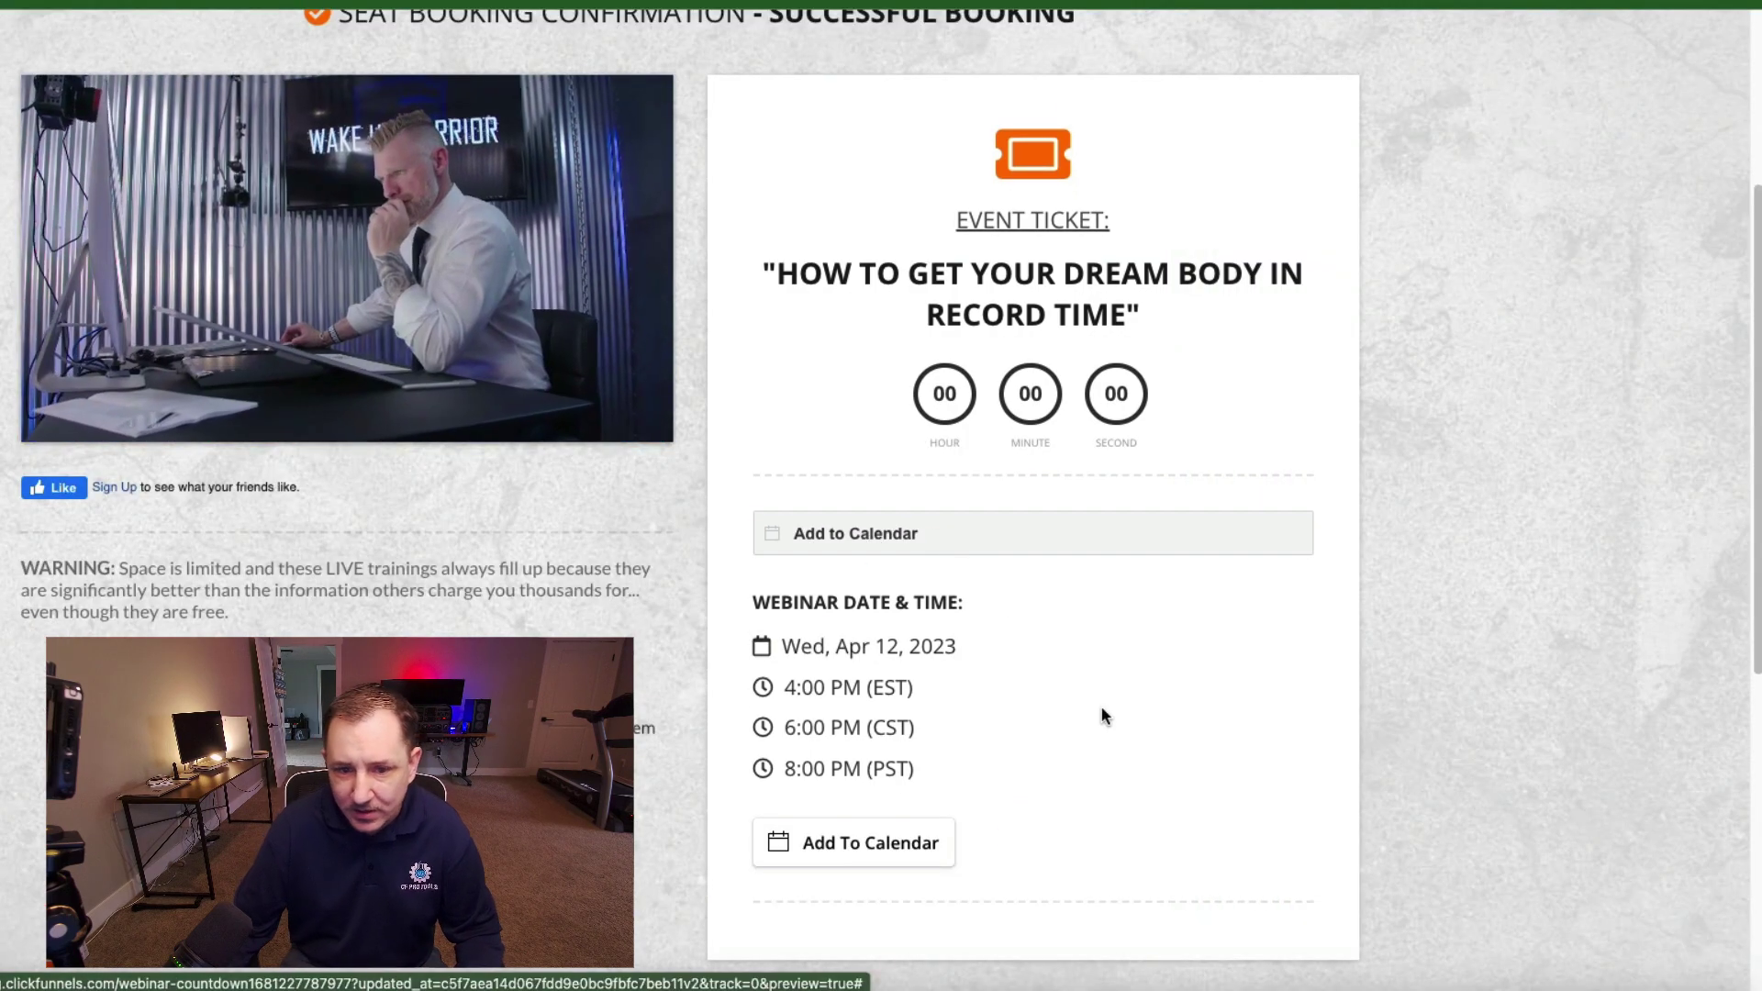
click(848, 846)
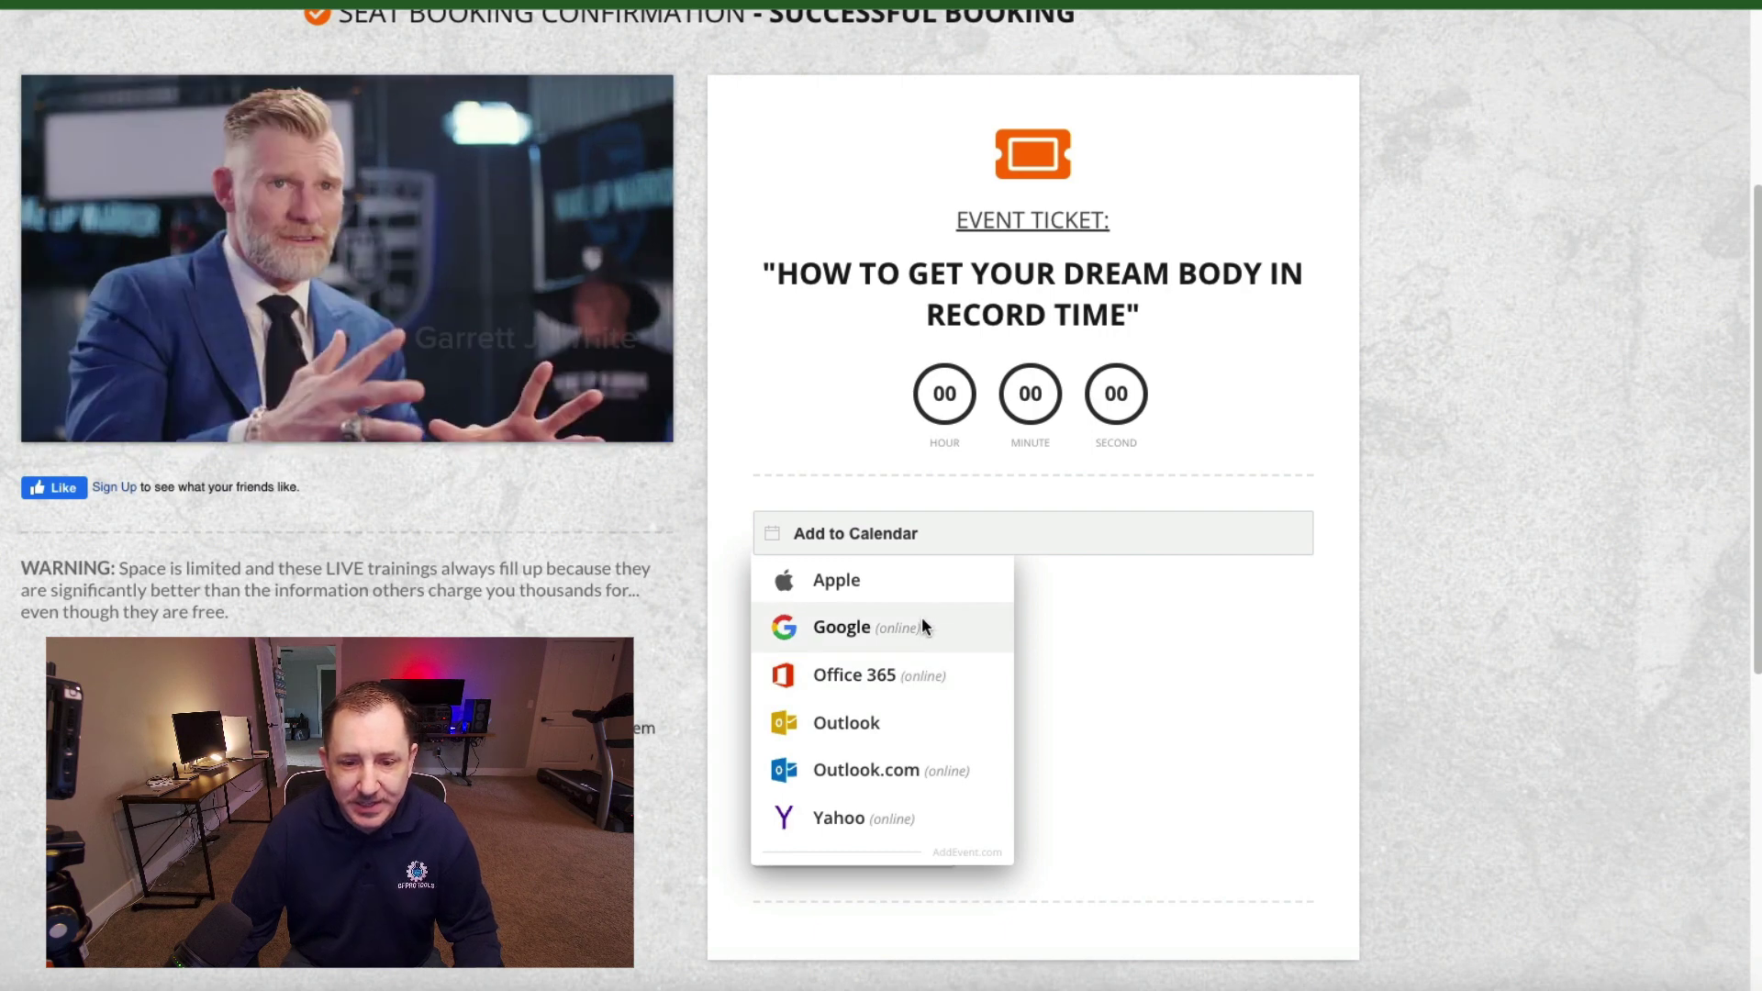
click(1100, 674)
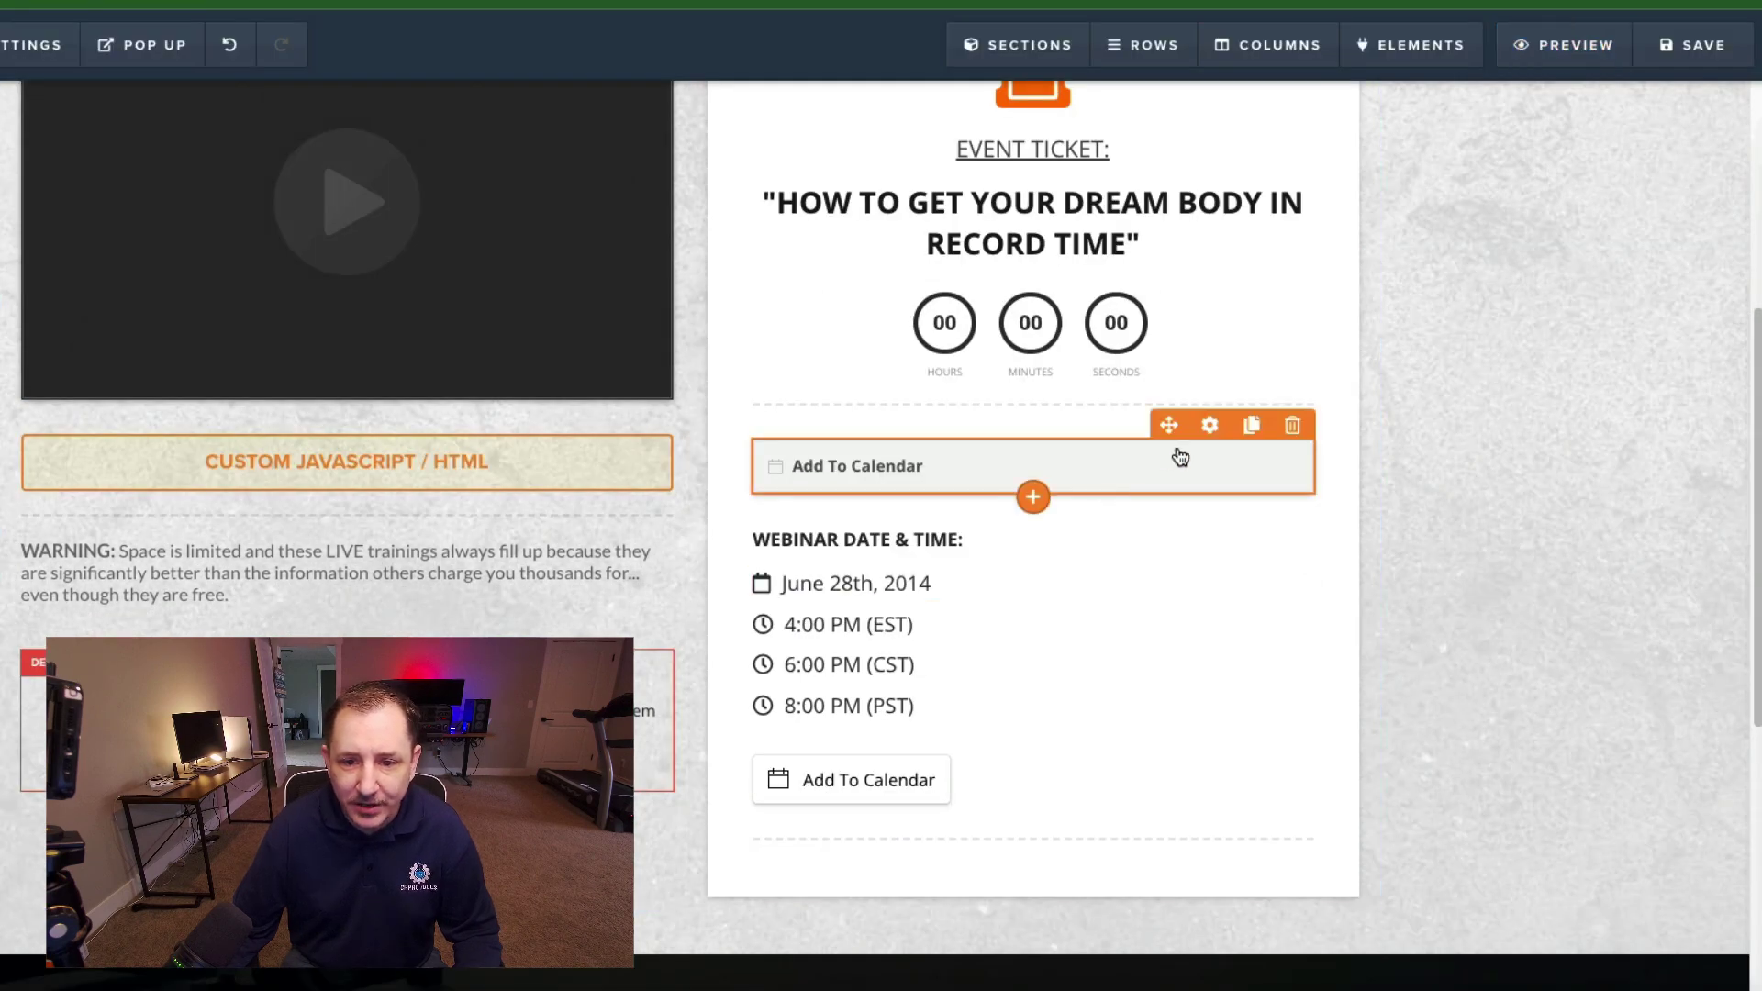
Step: Delete the old full-width Add To Calendar bar and move the new calendar element above the Webinar Date & Time heading
click(1291, 425)
click(897, 77)
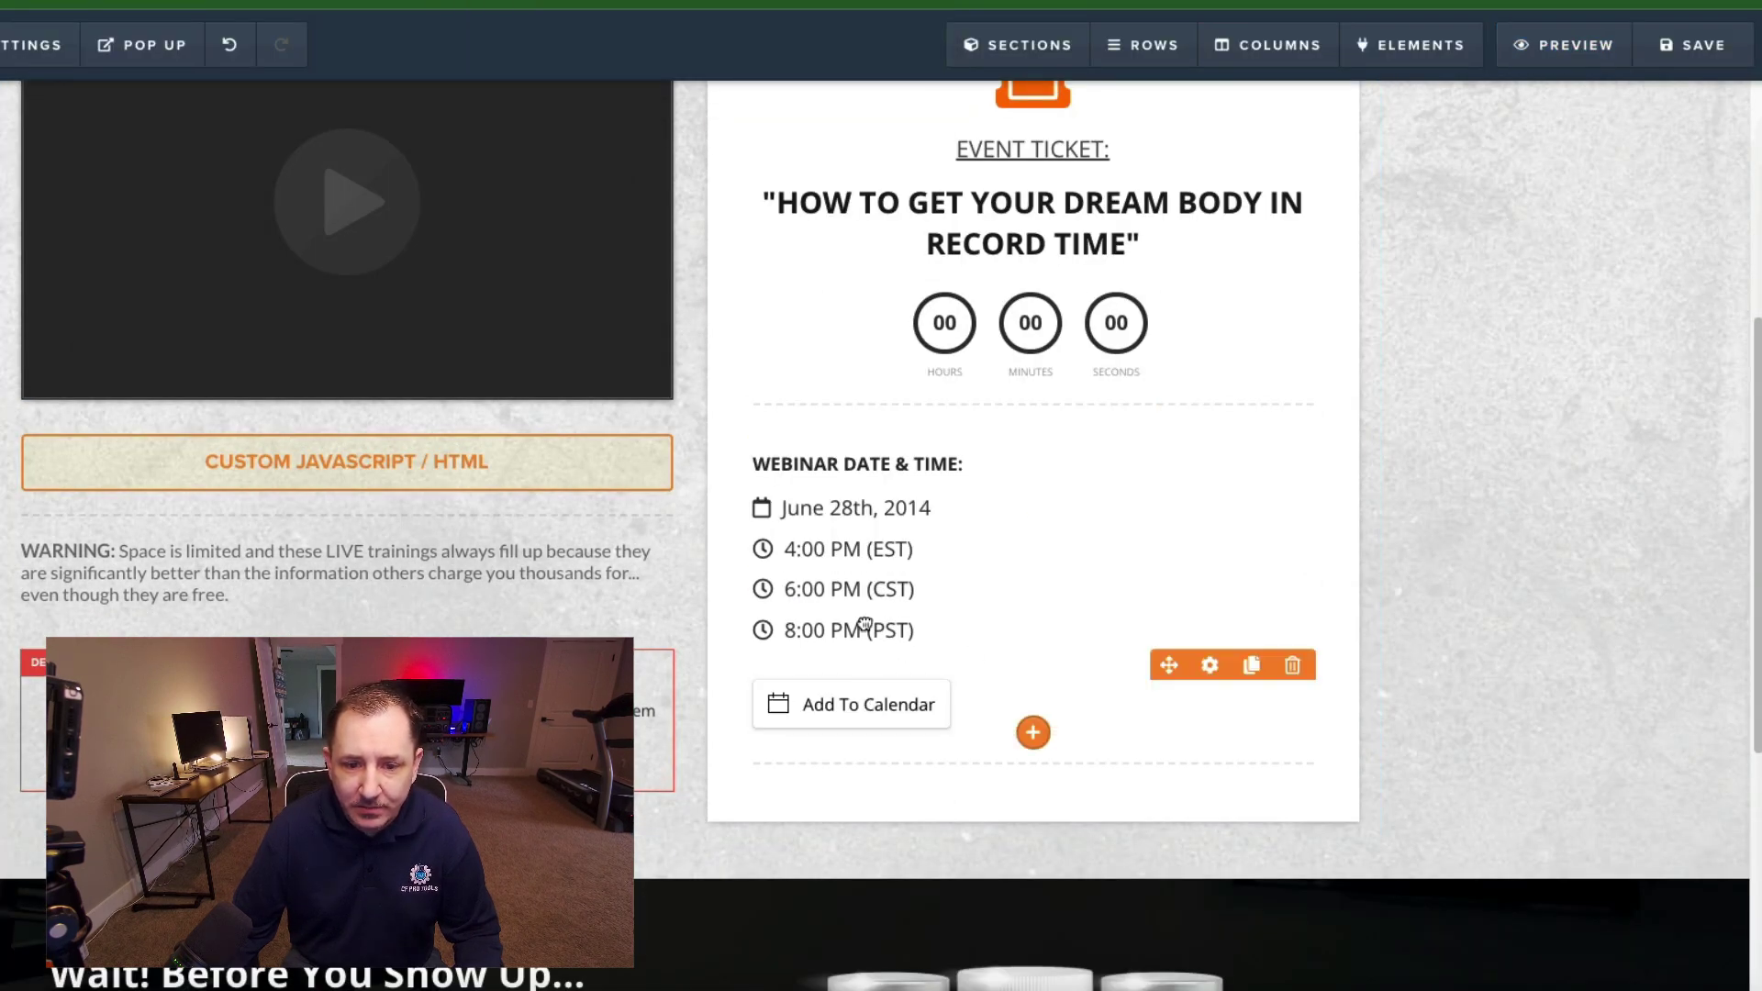
drag(851, 437, 853, 434)
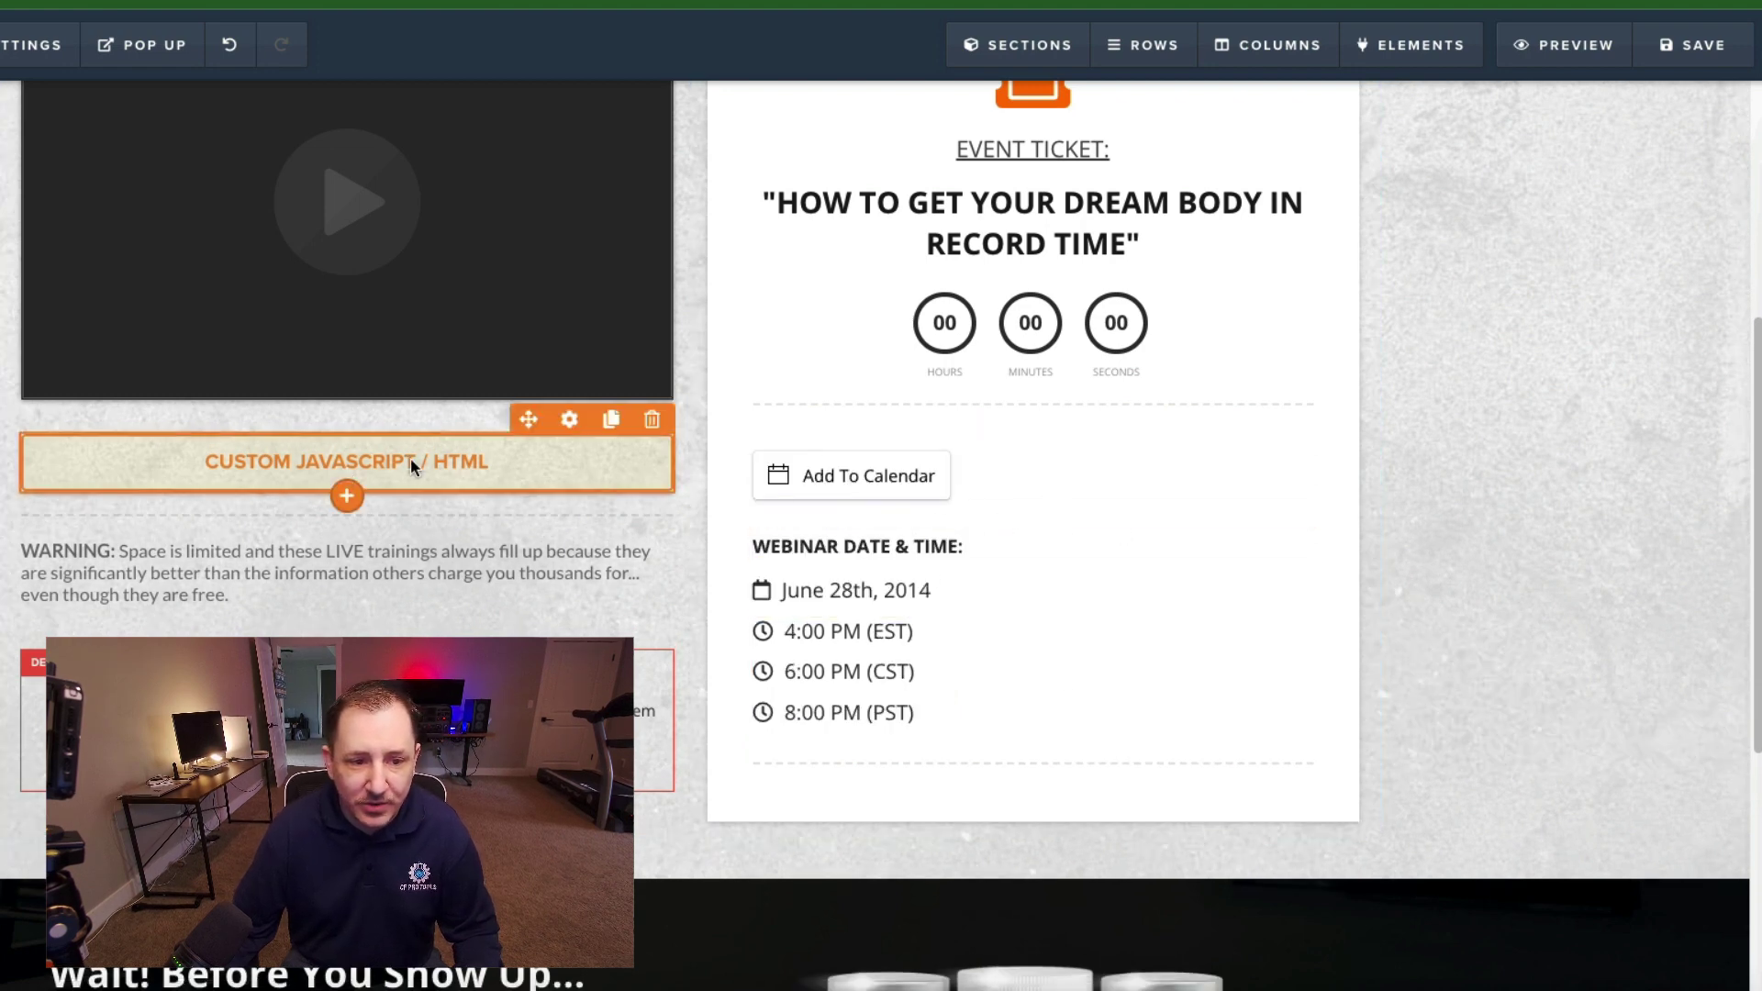
Step: Remove the Custom JavaScript / HTML element beneath the video and save the confirmation page
click(651, 420)
click(882, 83)
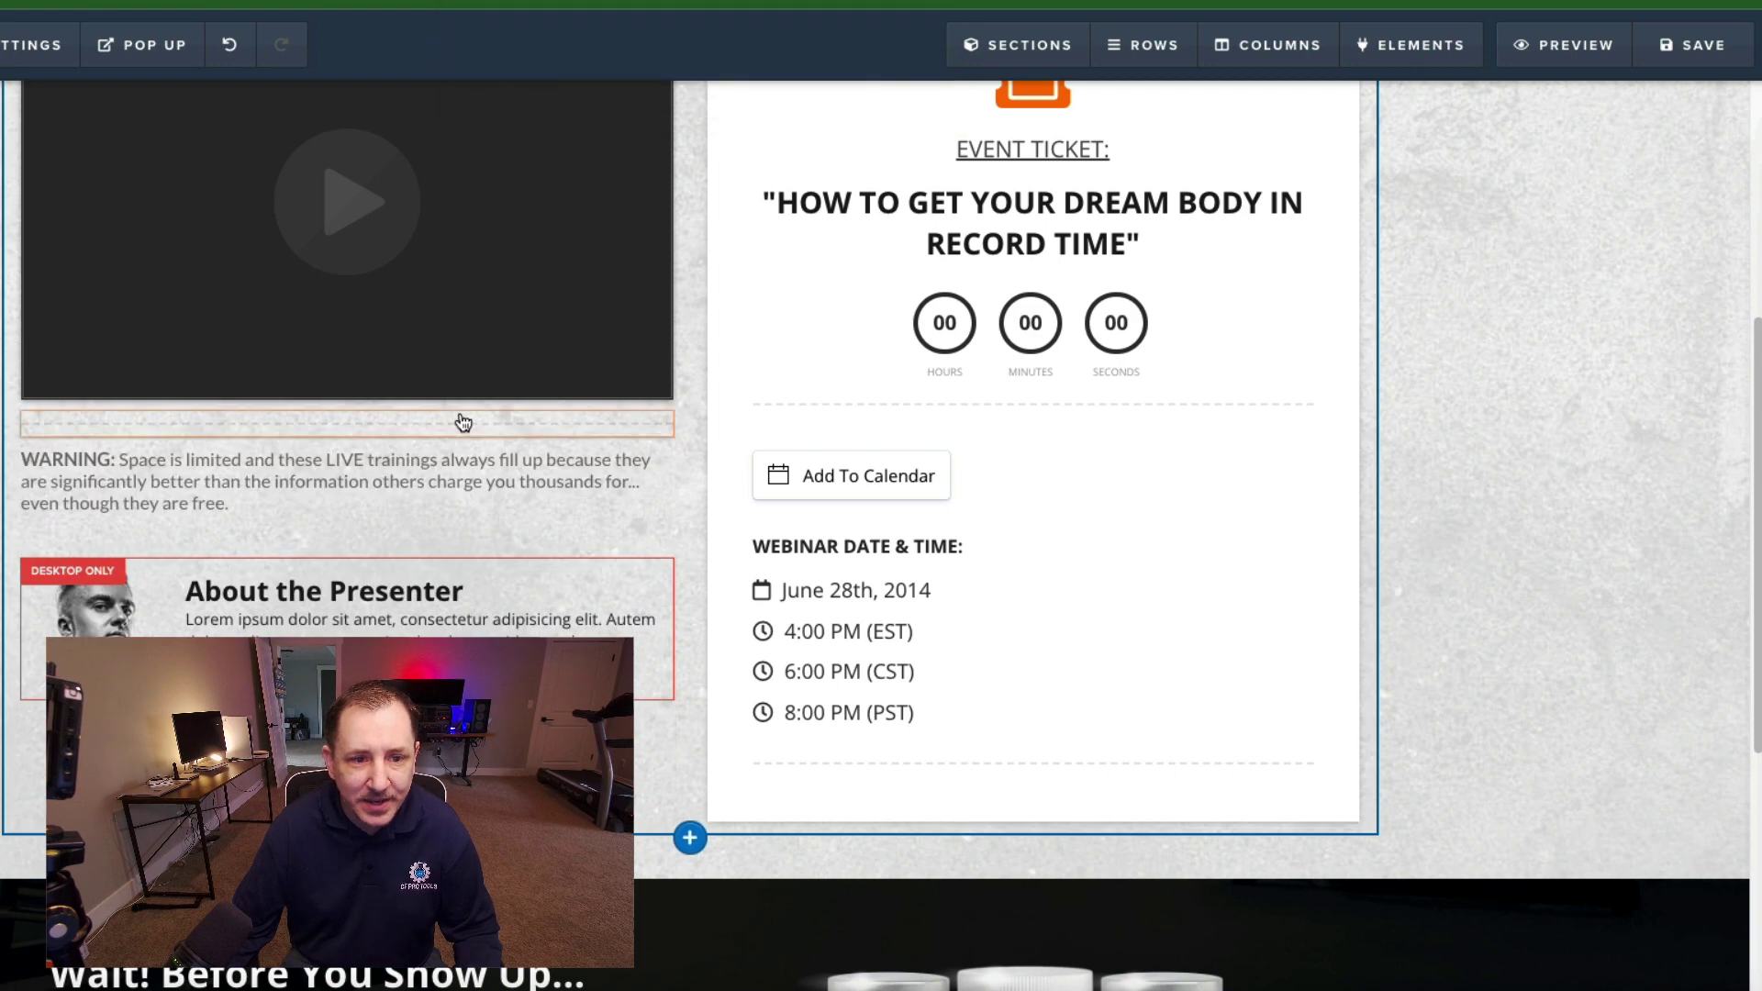
click(1691, 46)
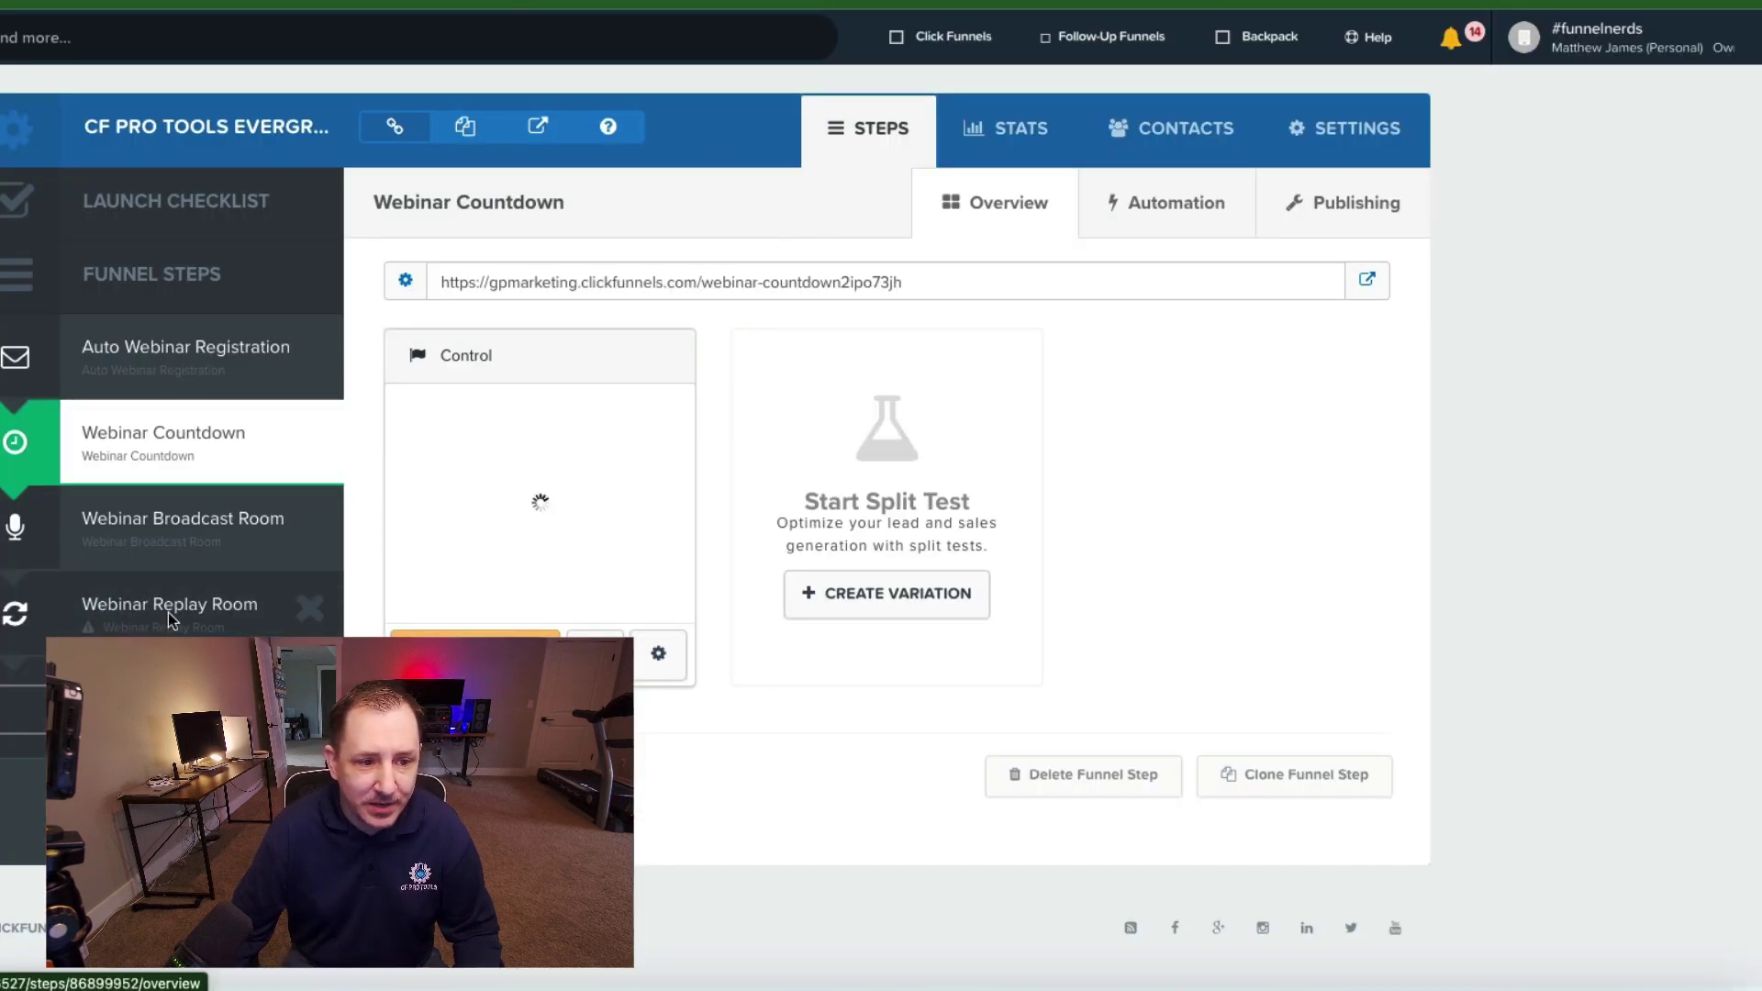
Step: Open the Webinar Broadcast Room page for editing and examine its video element's YouTube, autoplay and control settings
click(171, 526)
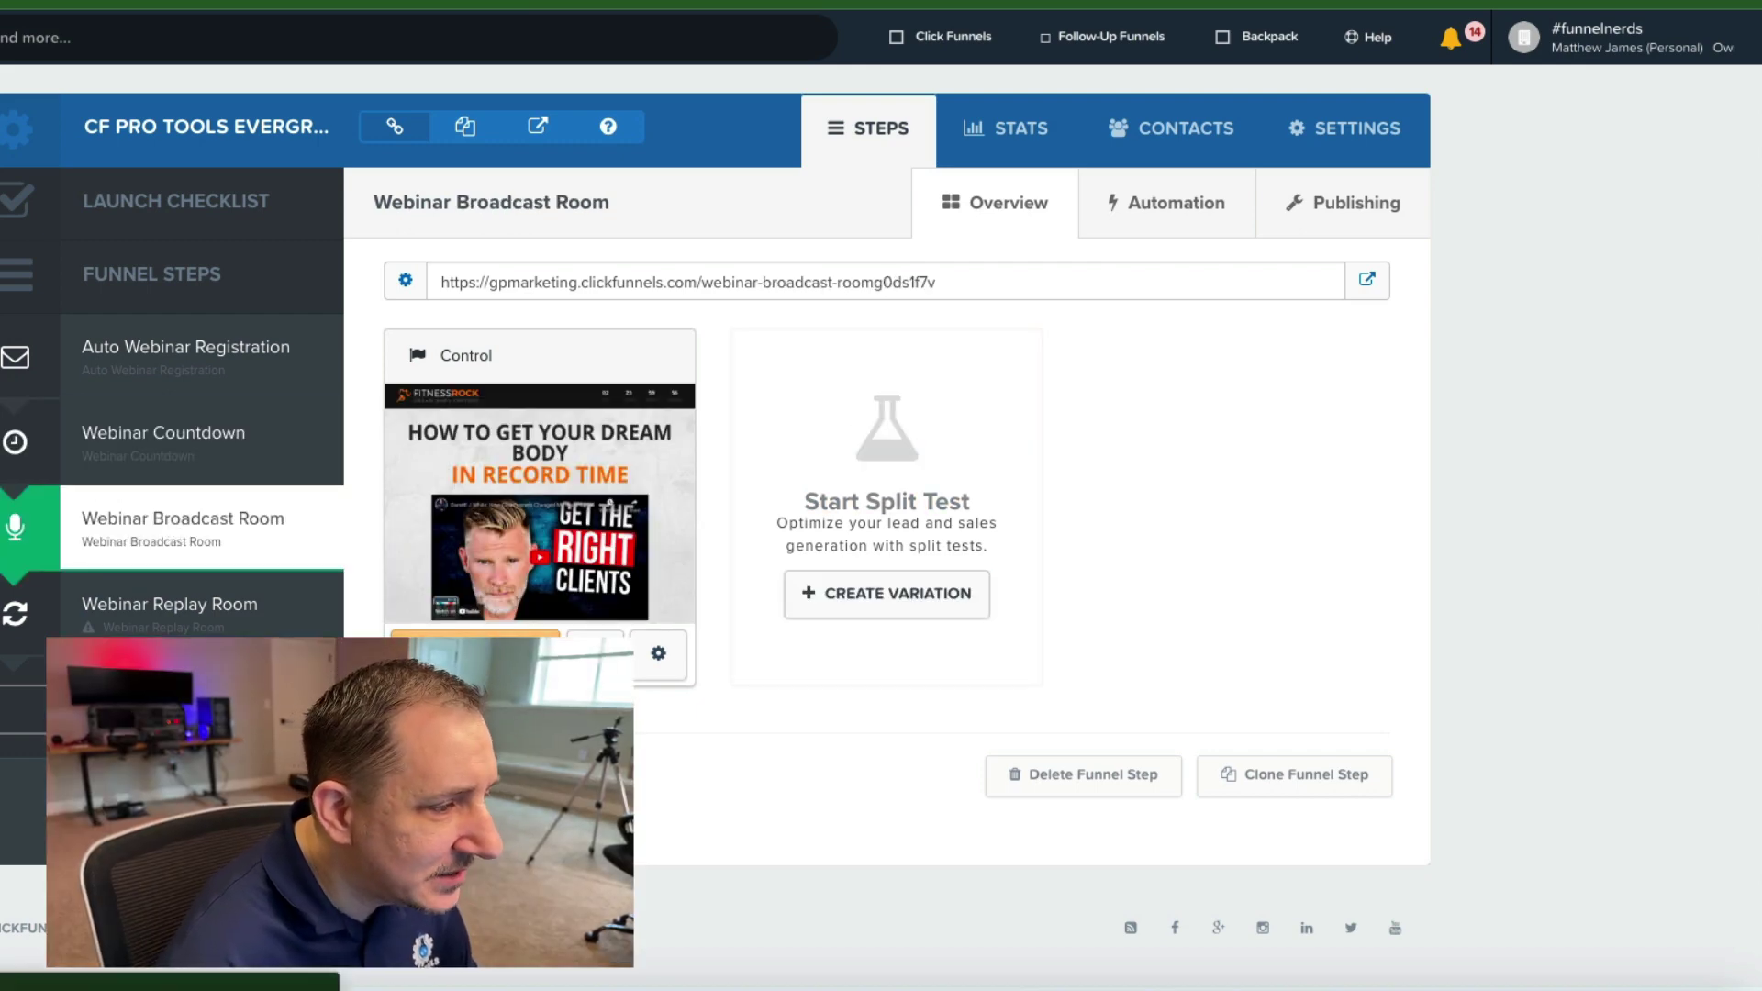
click(549, 378)
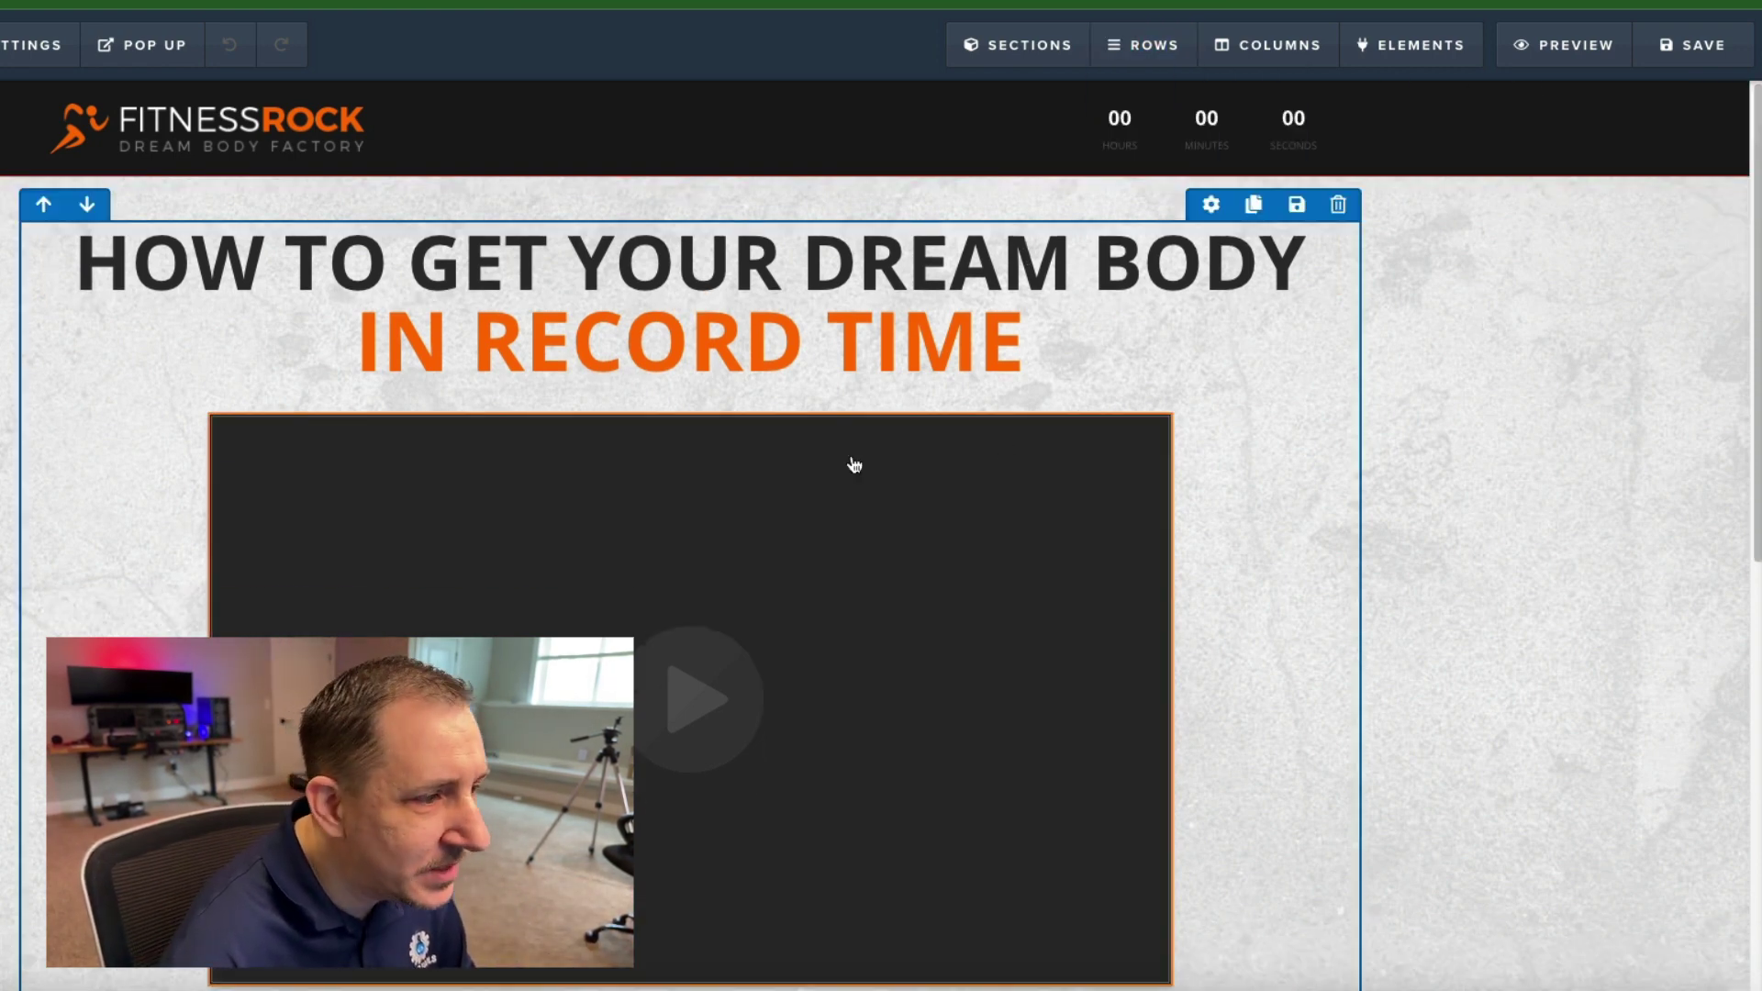
scroll(835, 486, down, 3)
scroll(826, 562, up, 2)
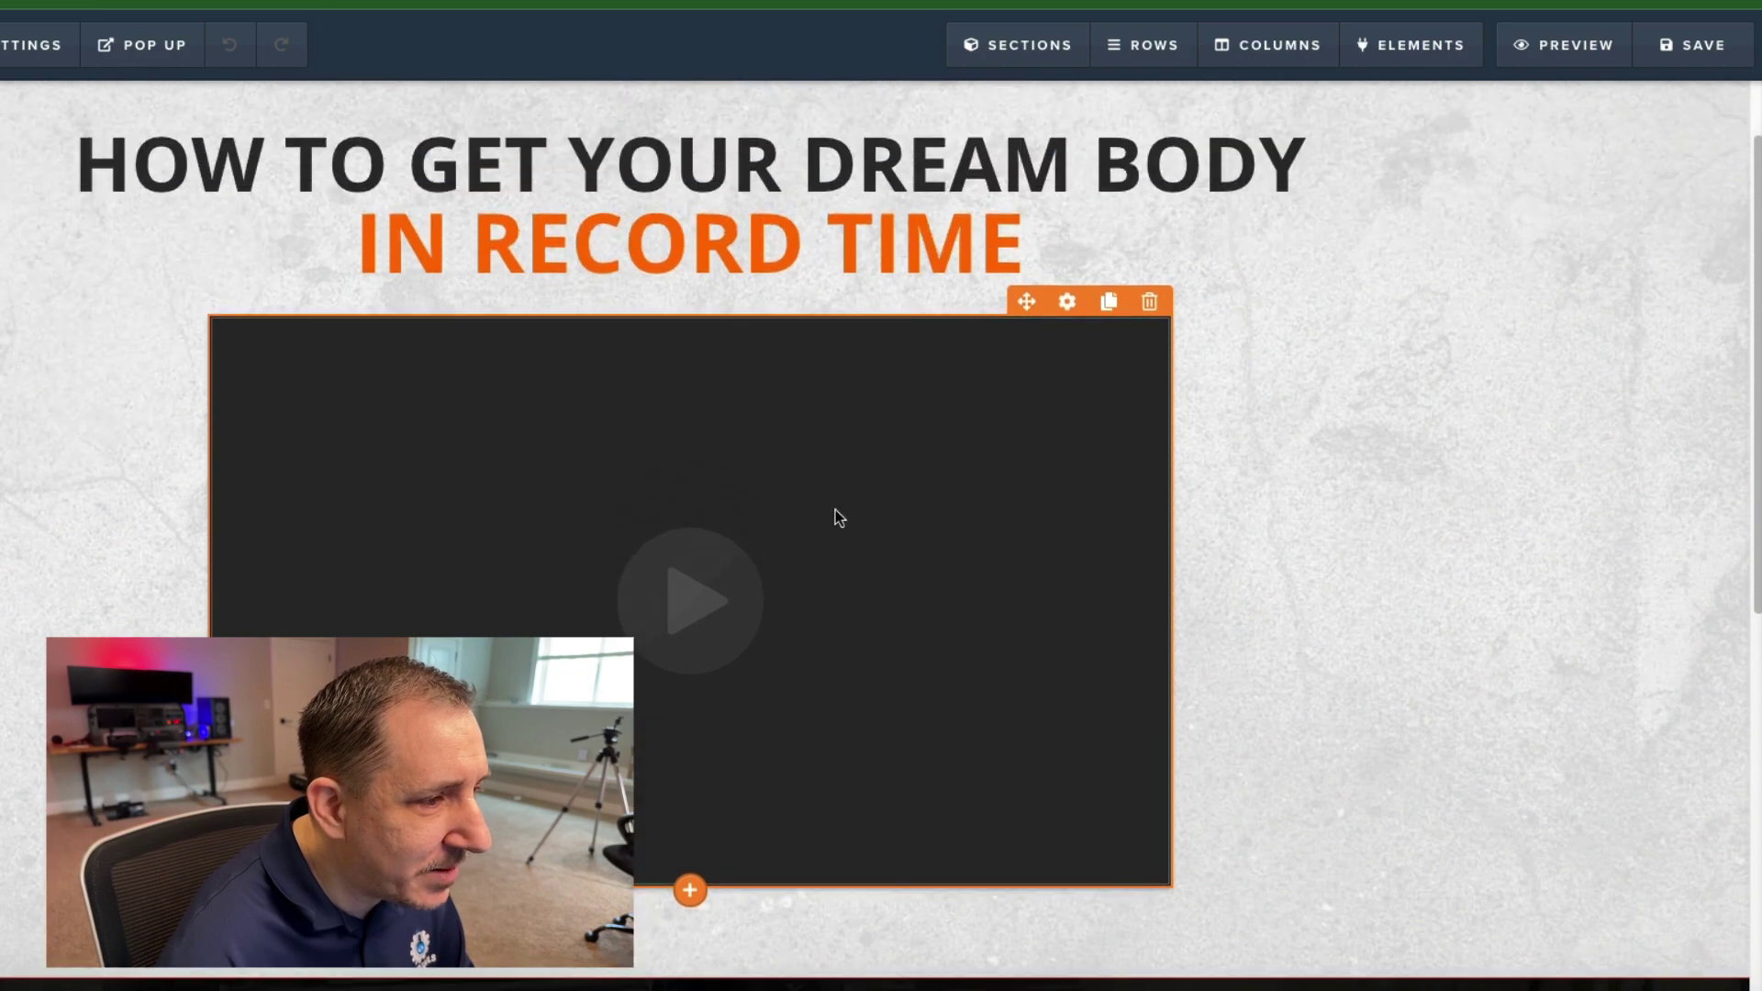
click(835, 509)
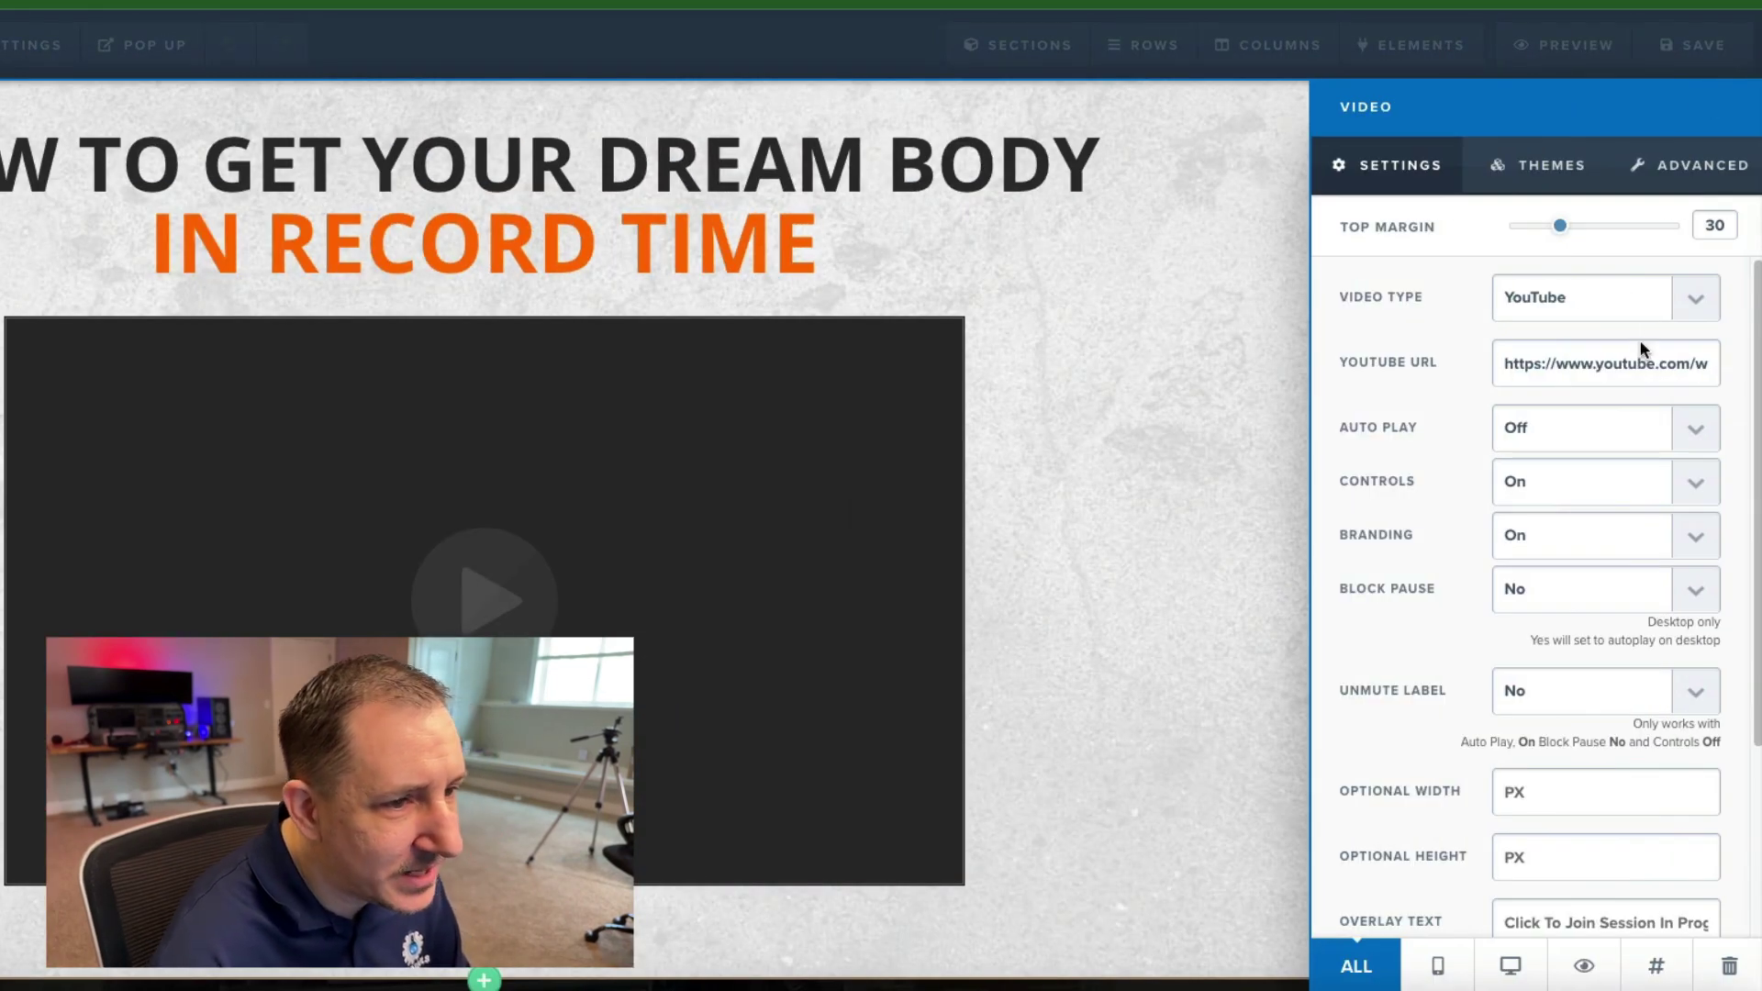
click(995, 487)
scroll(956, 509, down, 1)
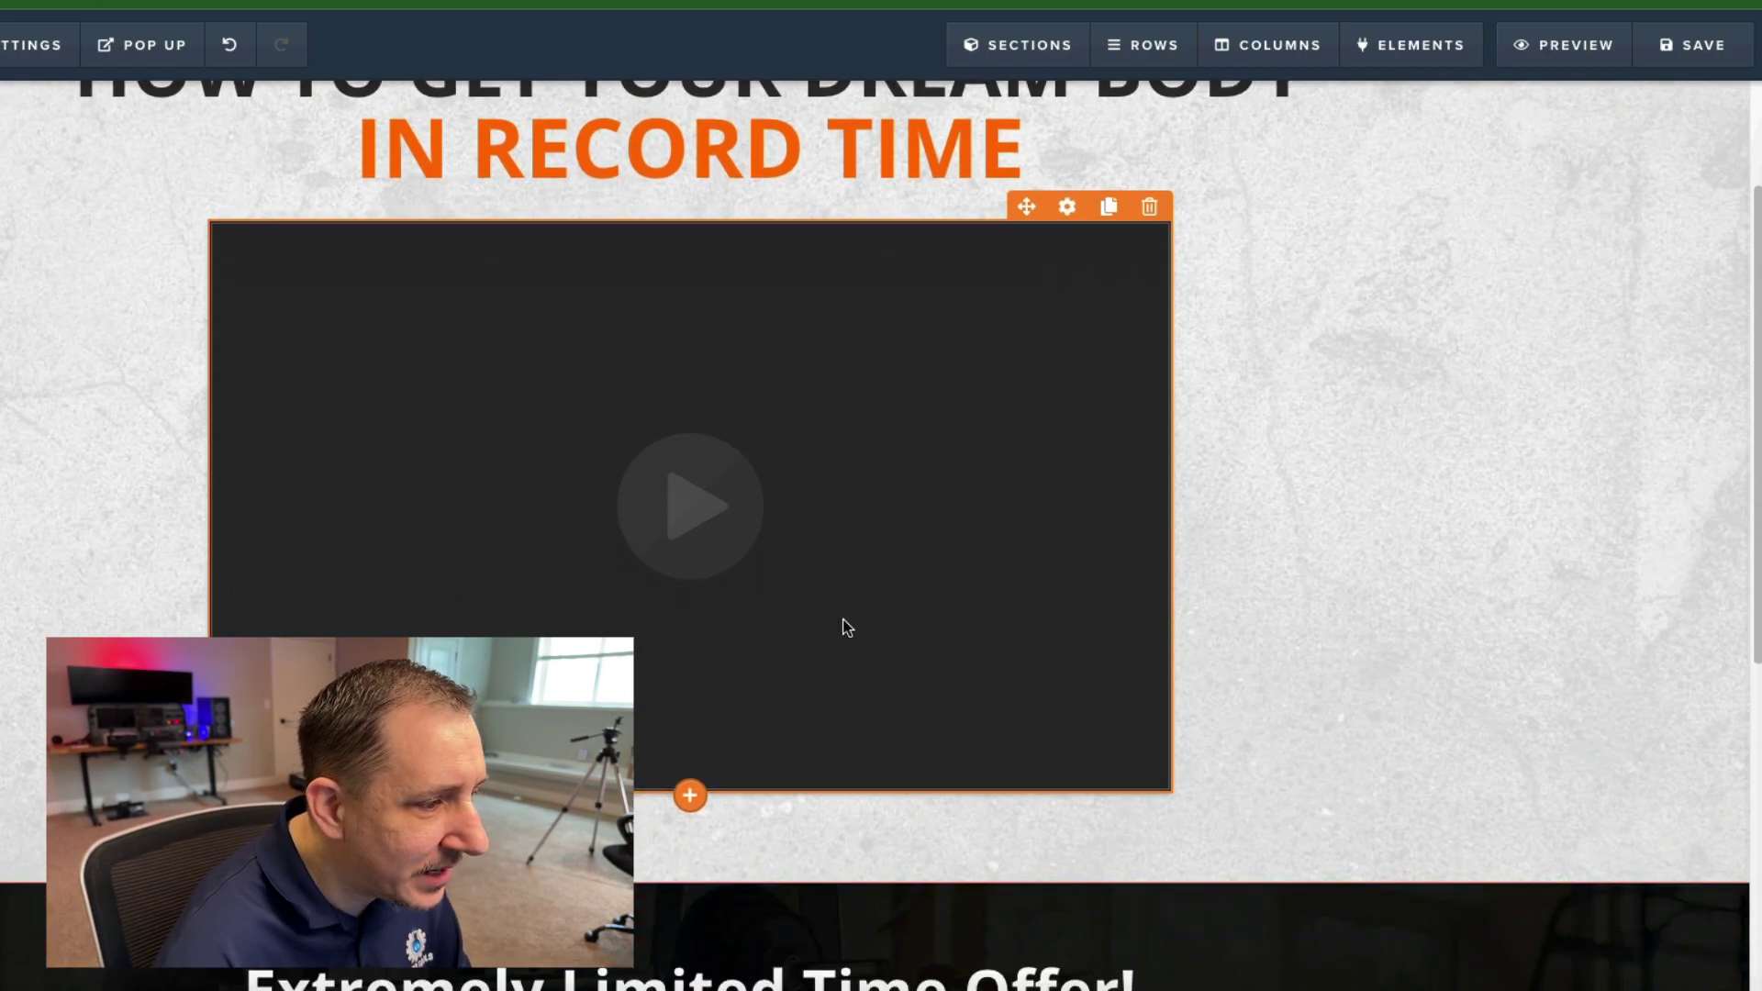
scroll(846, 627, down, 2)
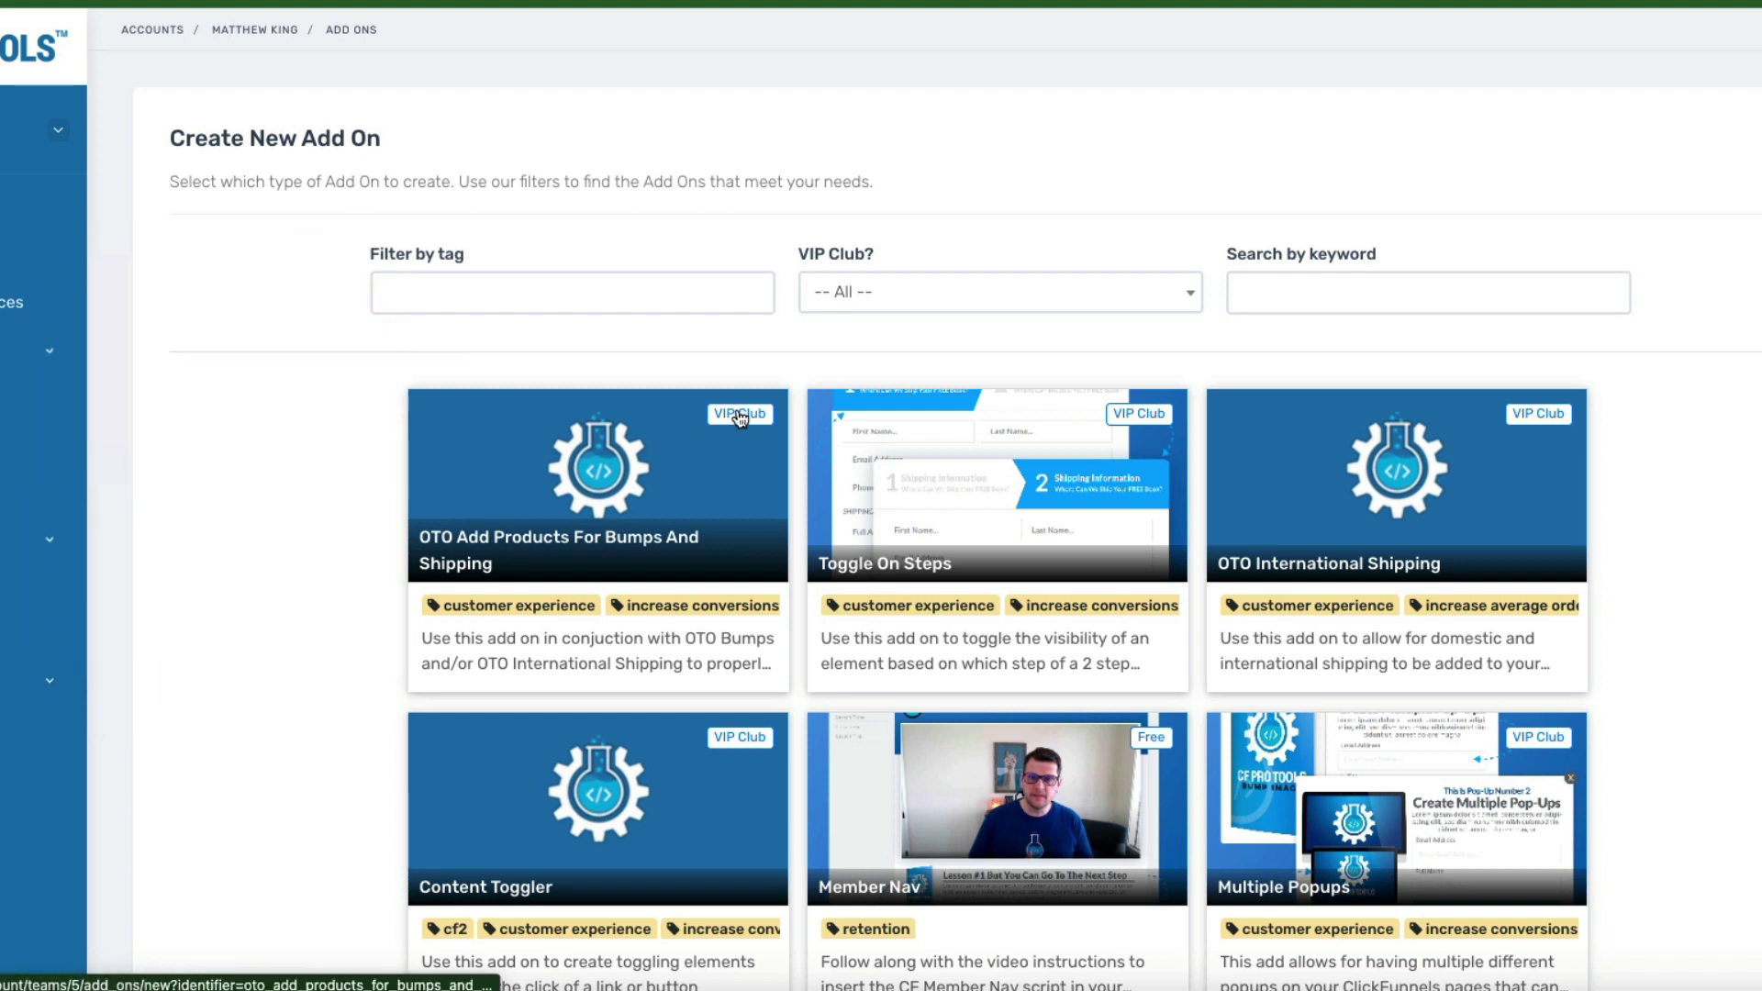
Step: Switch to CF Pro Tools, search the new add-ons for "yt" and view the YT Autoplay Unmute Restart instructions
click(1437, 303)
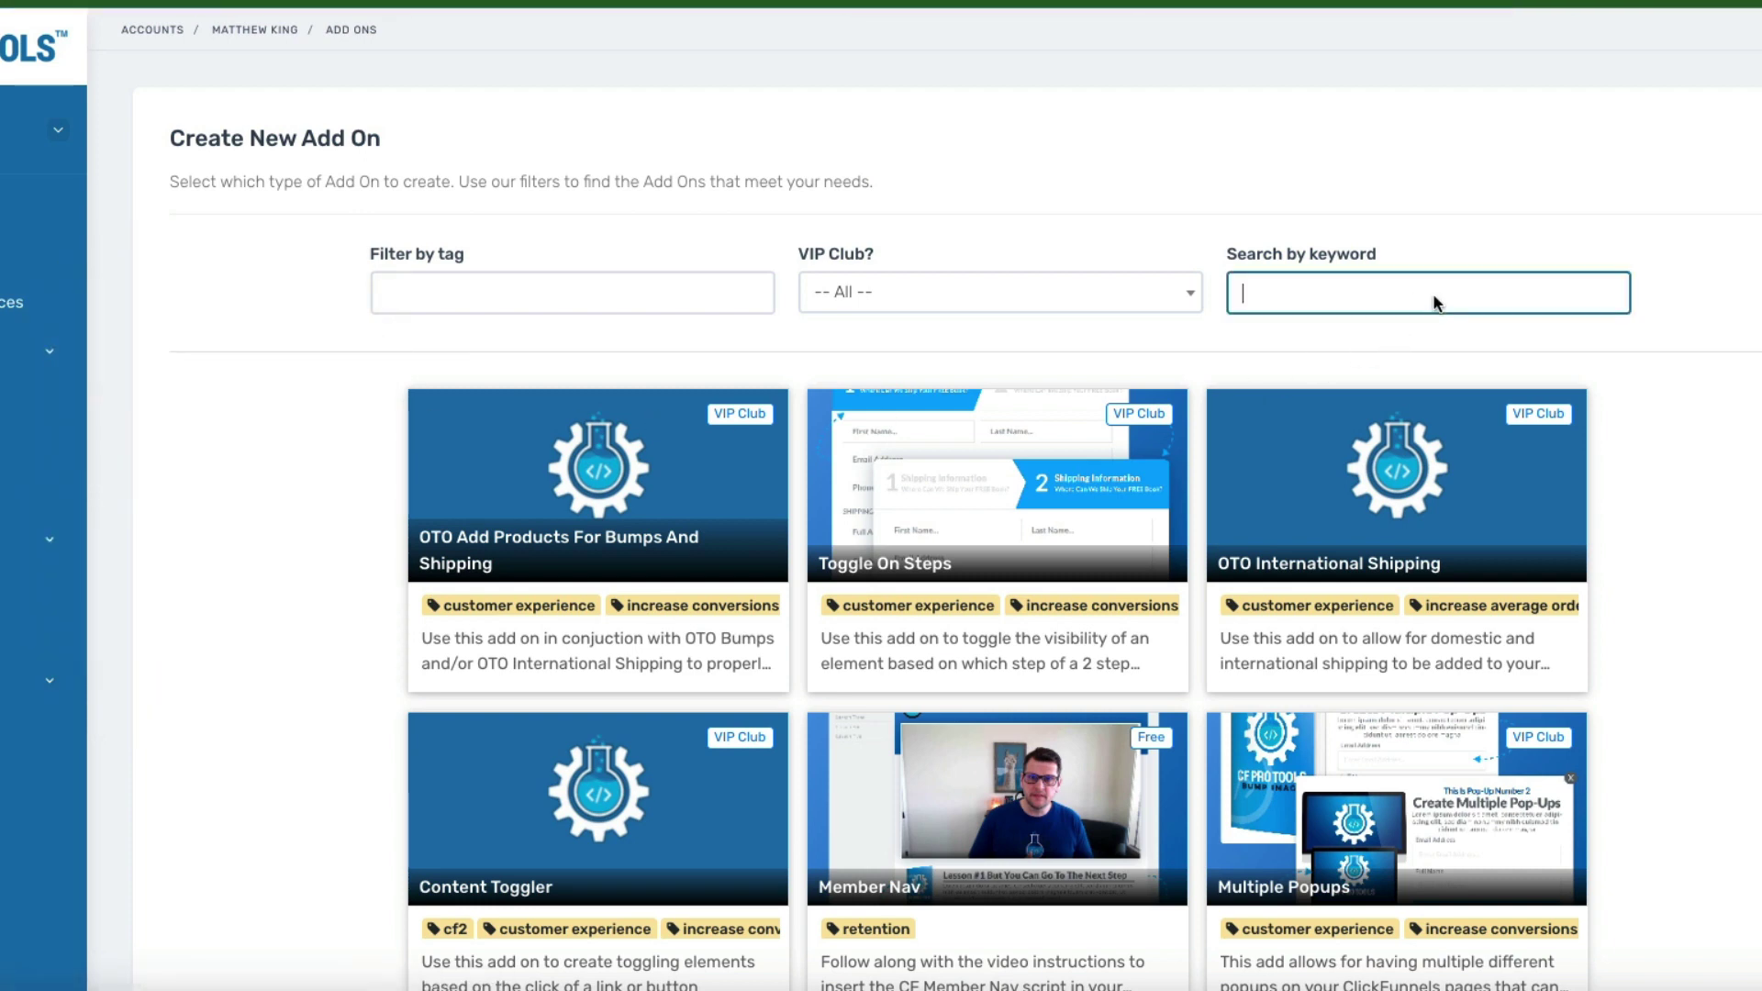
text(yt)
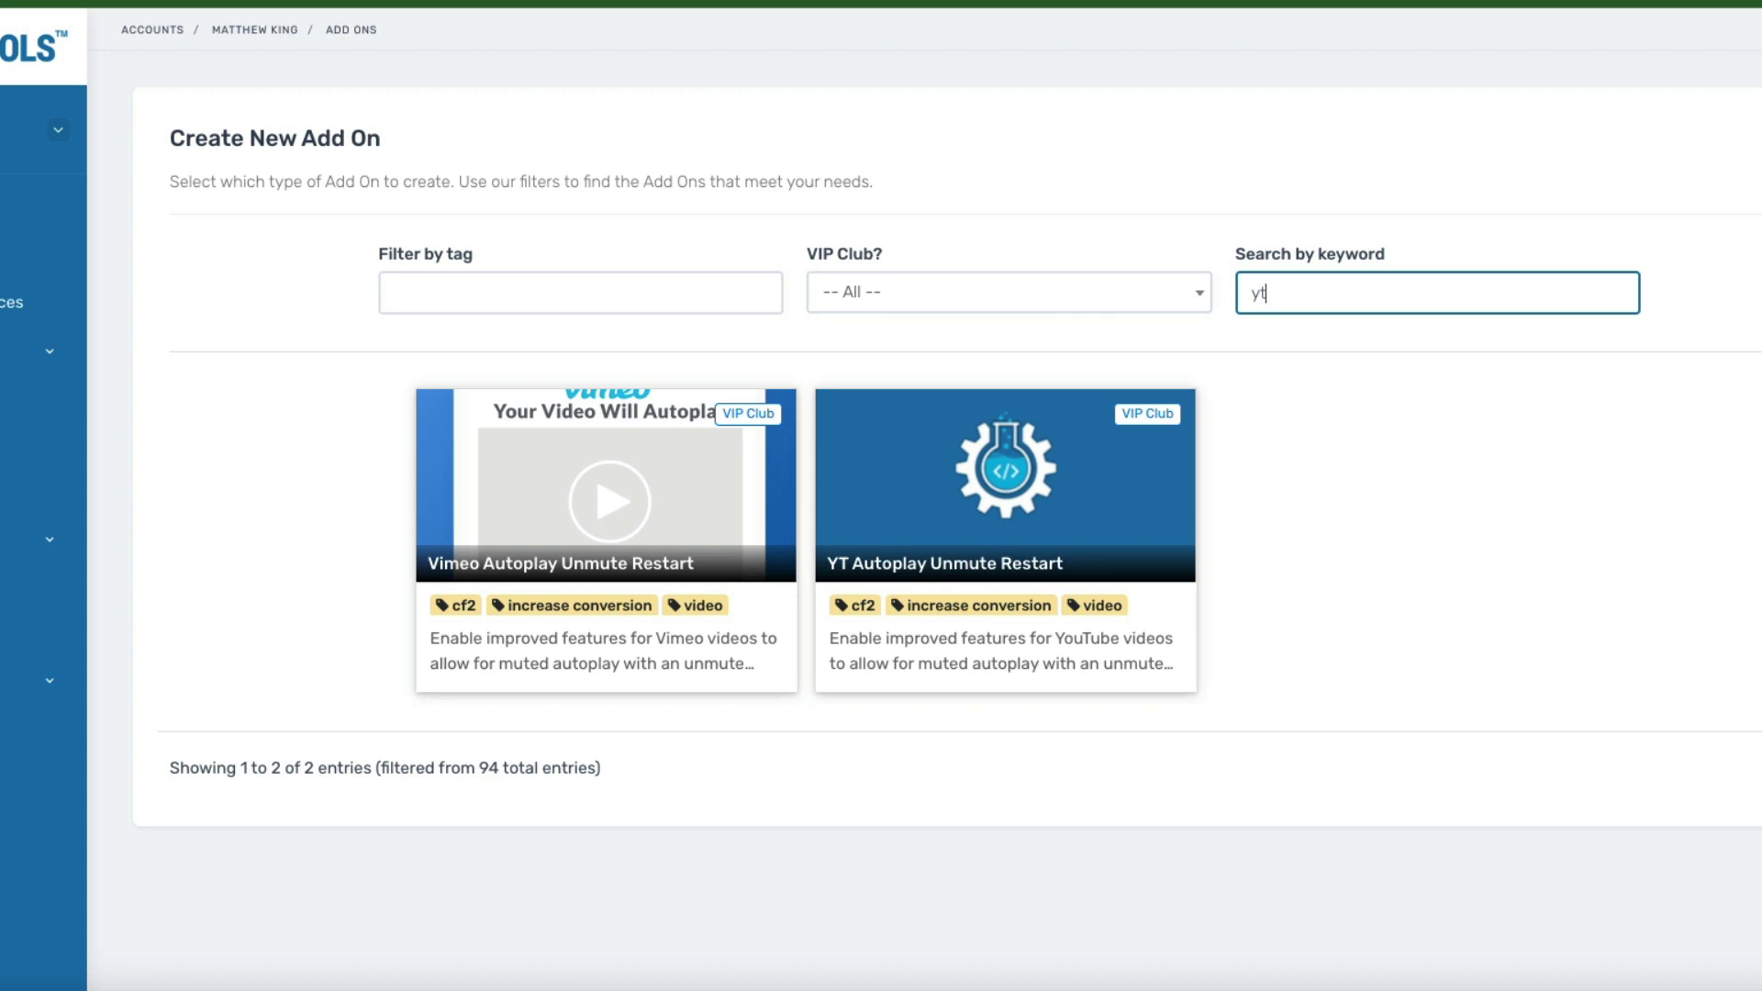
click(1326, 437)
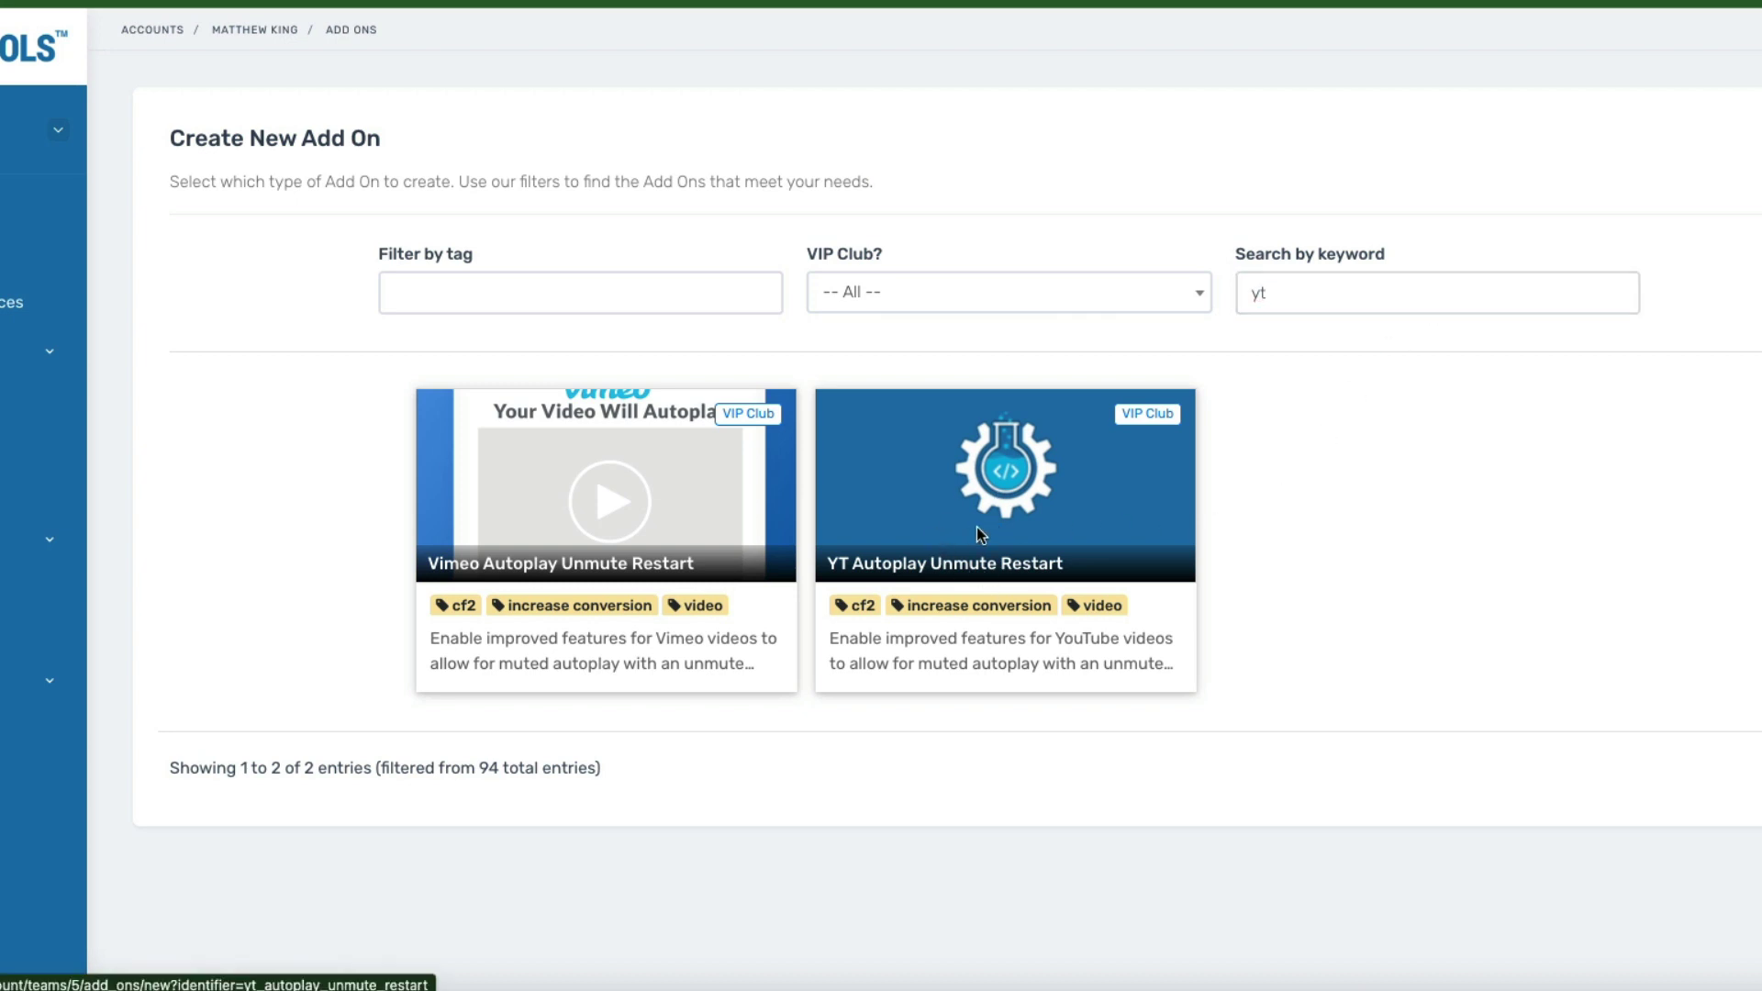
click(971, 518)
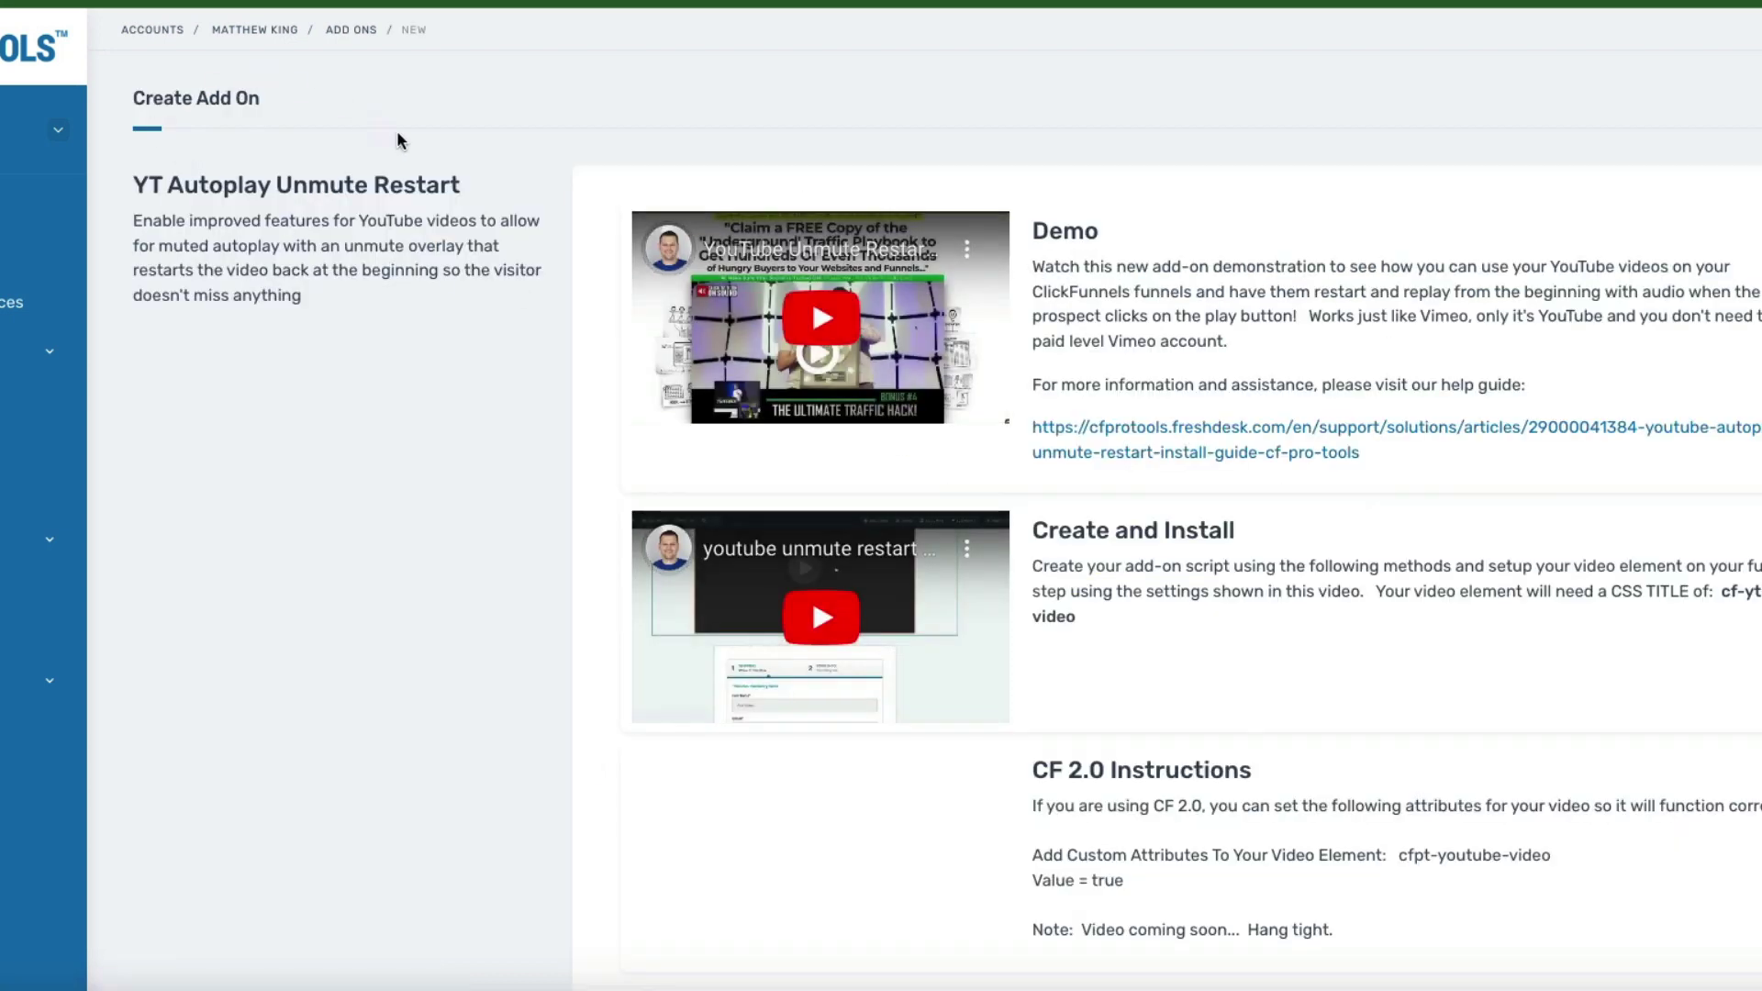
scroll(823, 459, down, 2)
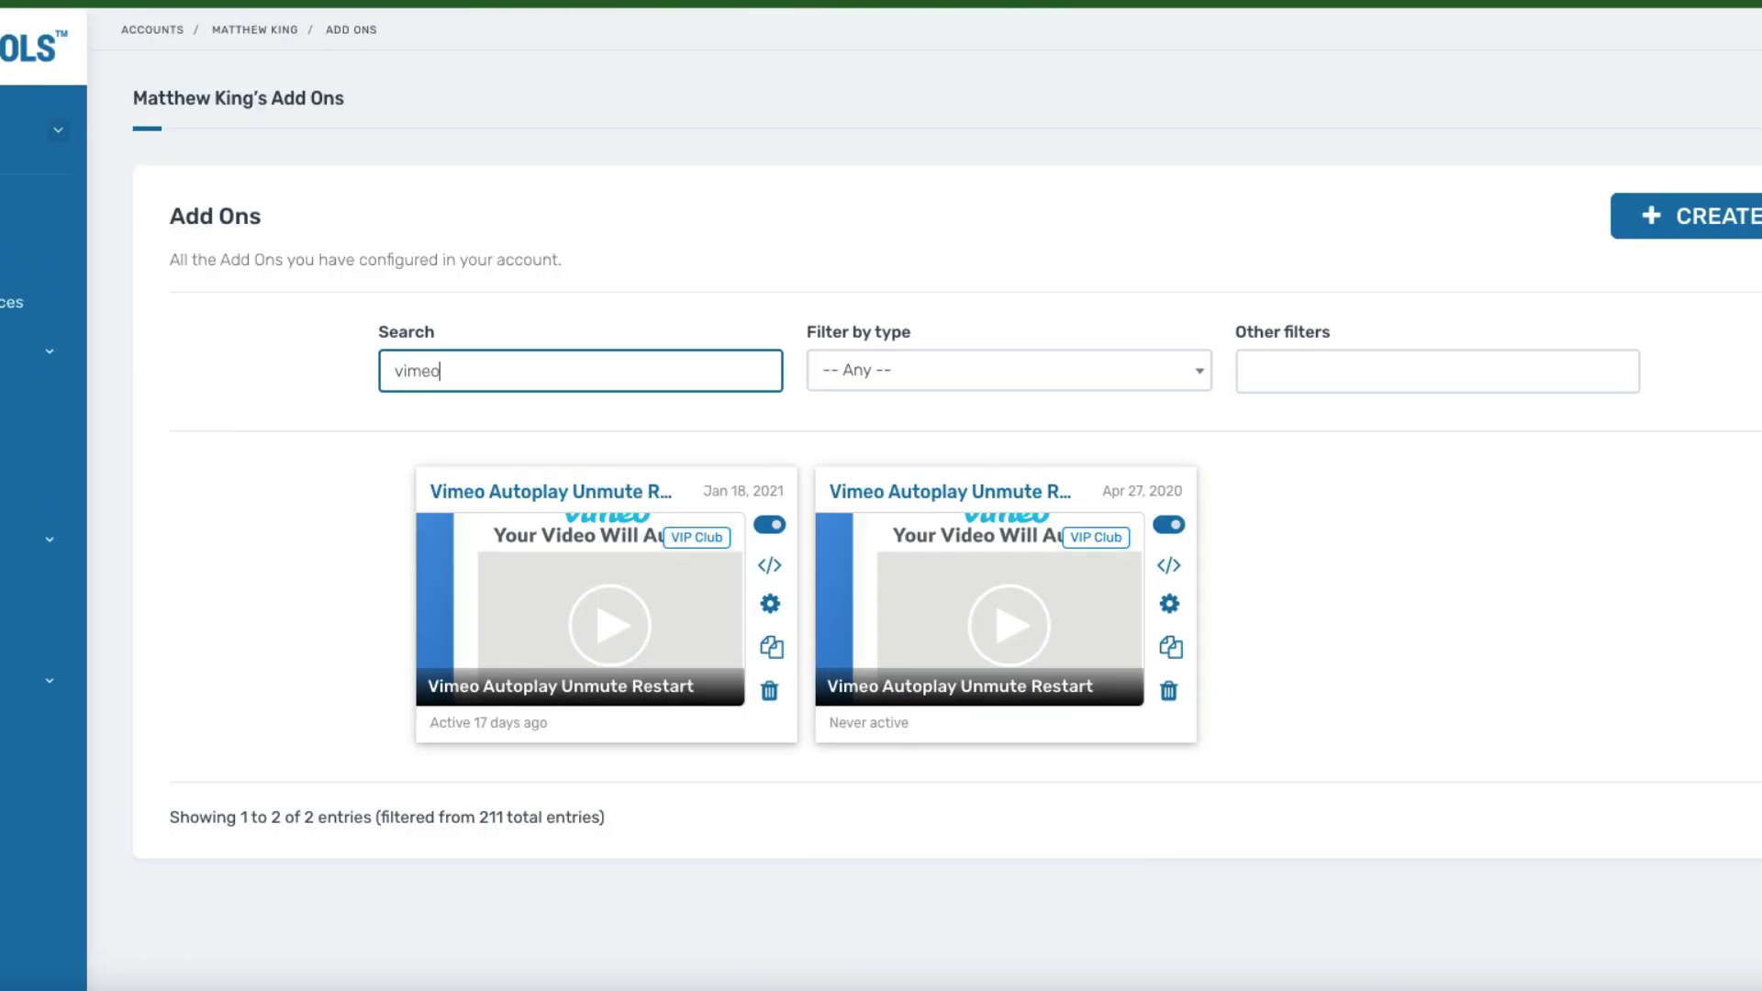
Step: Open the configured Vimeo Autoplay Unmute Restart 2 add-on and show its instructions
click(637, 613)
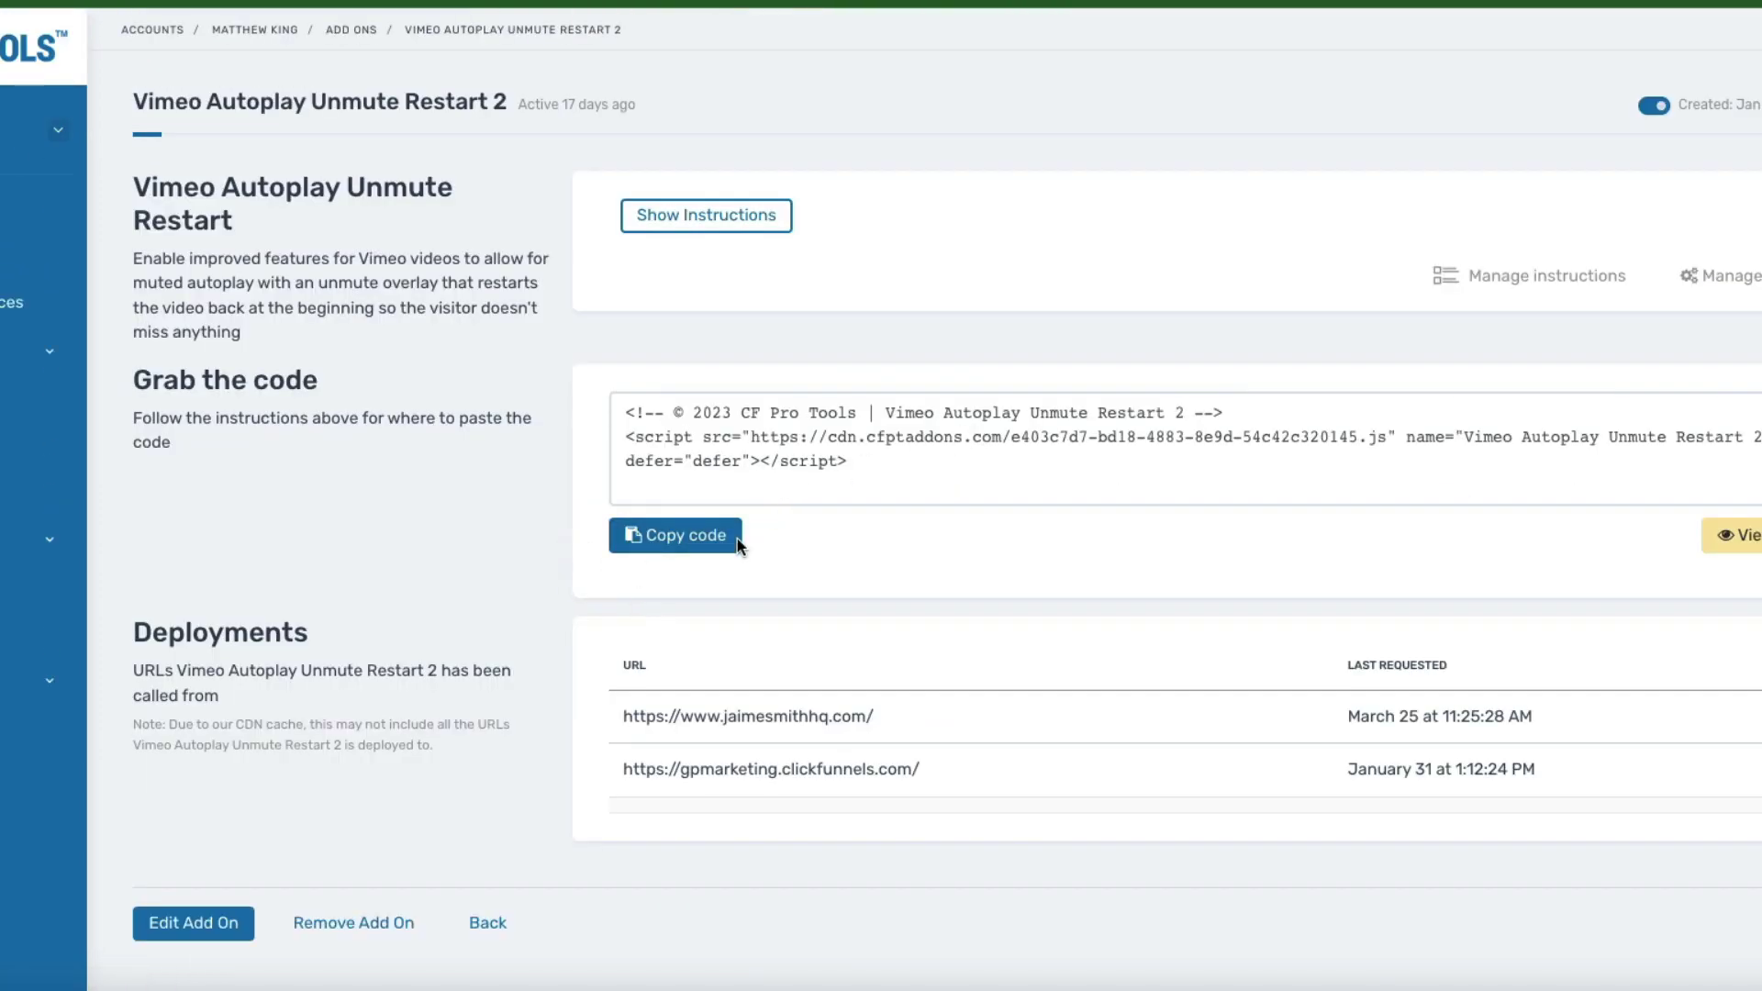
click(721, 220)
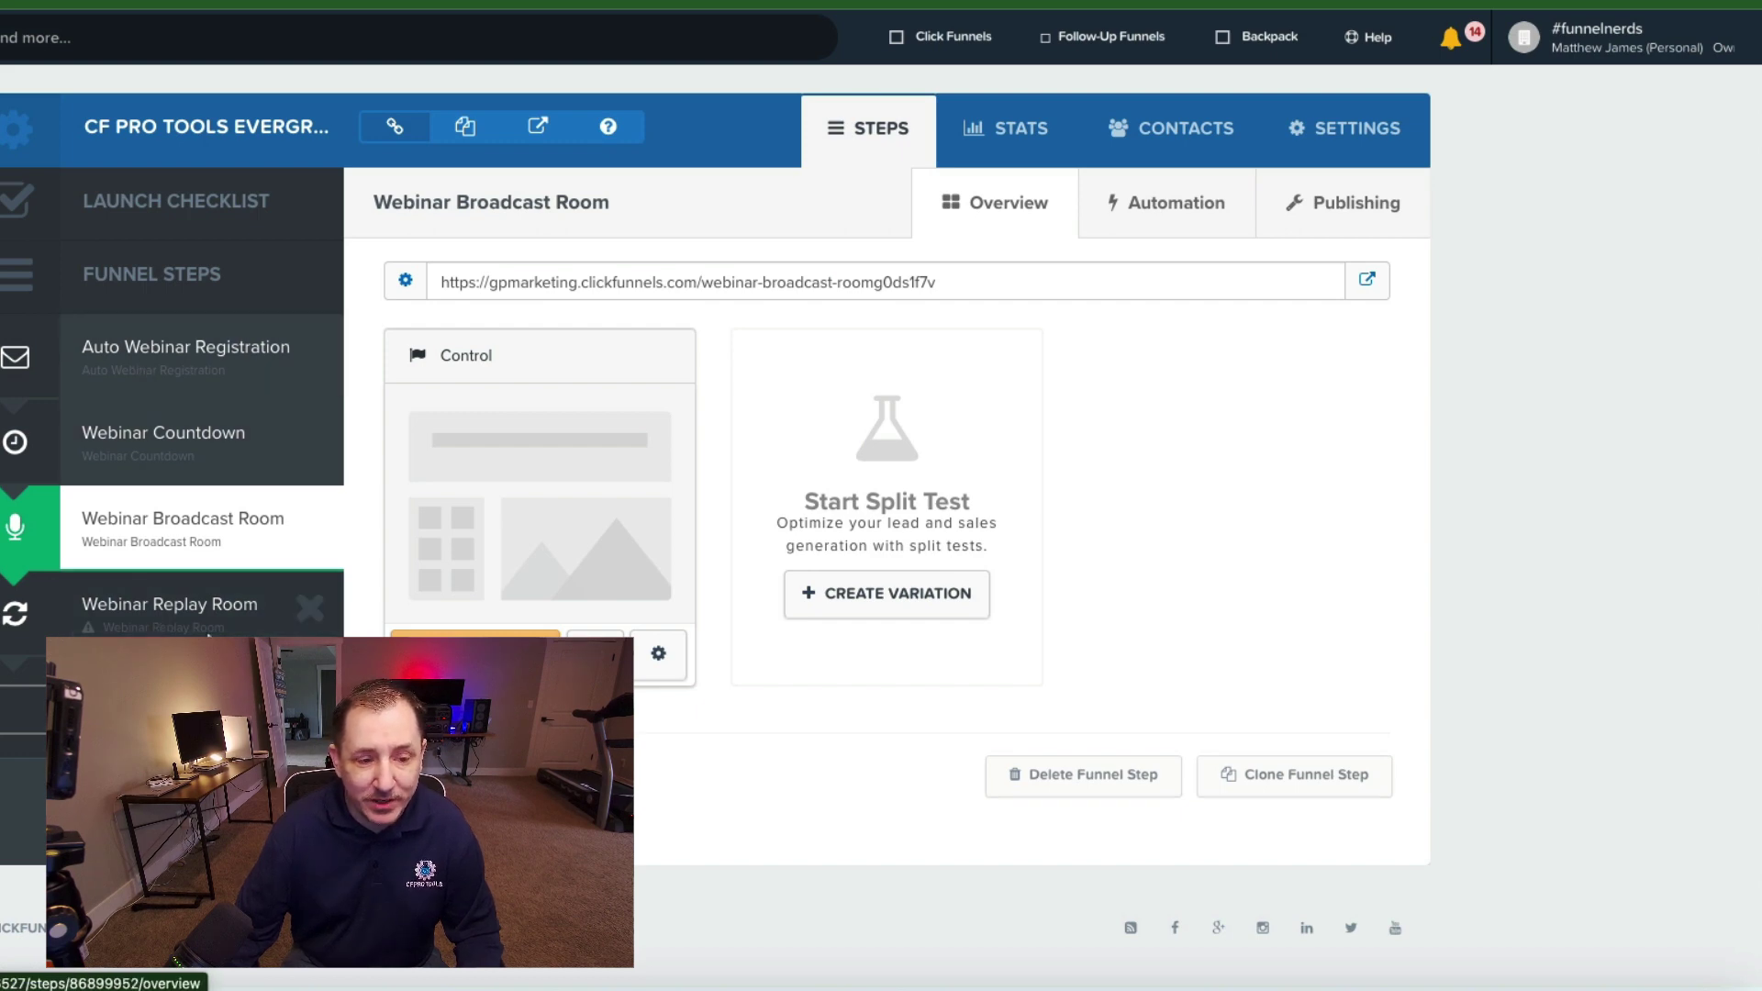
Step: Return to the Auto Webinar Registration step in ClickFunnels, preview its page and check the countdown, start time and lower content
click(163, 367)
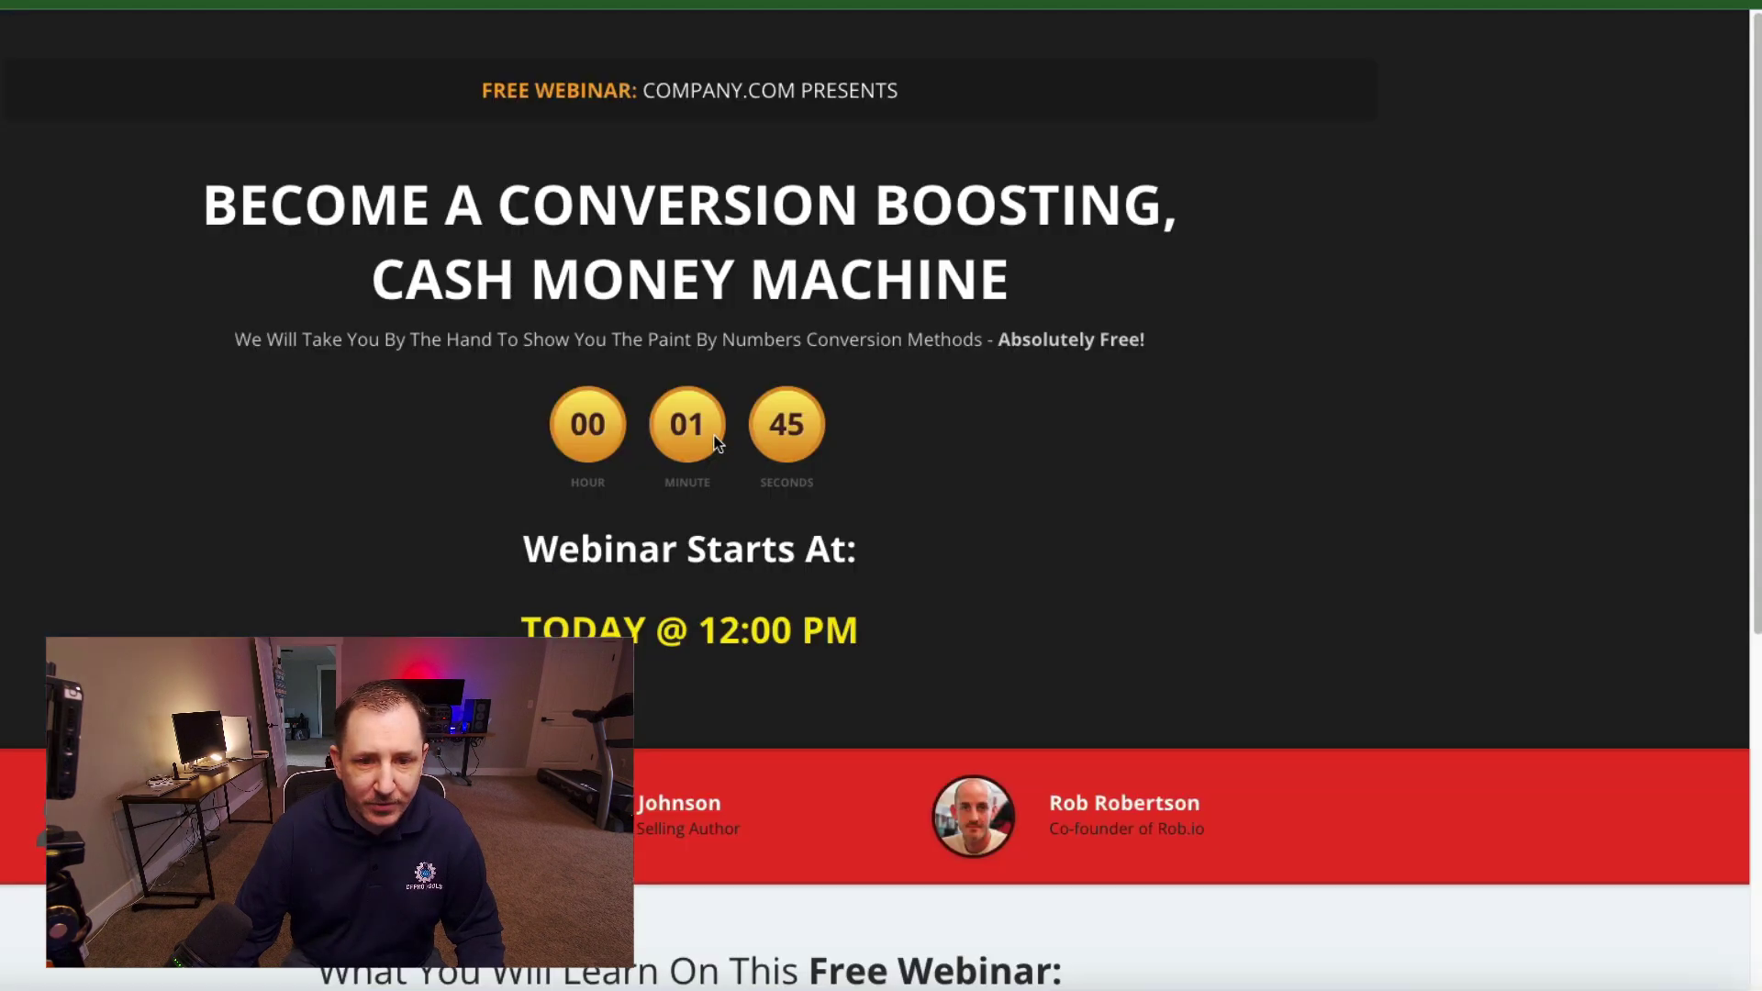
scroll(783, 428, down, 1)
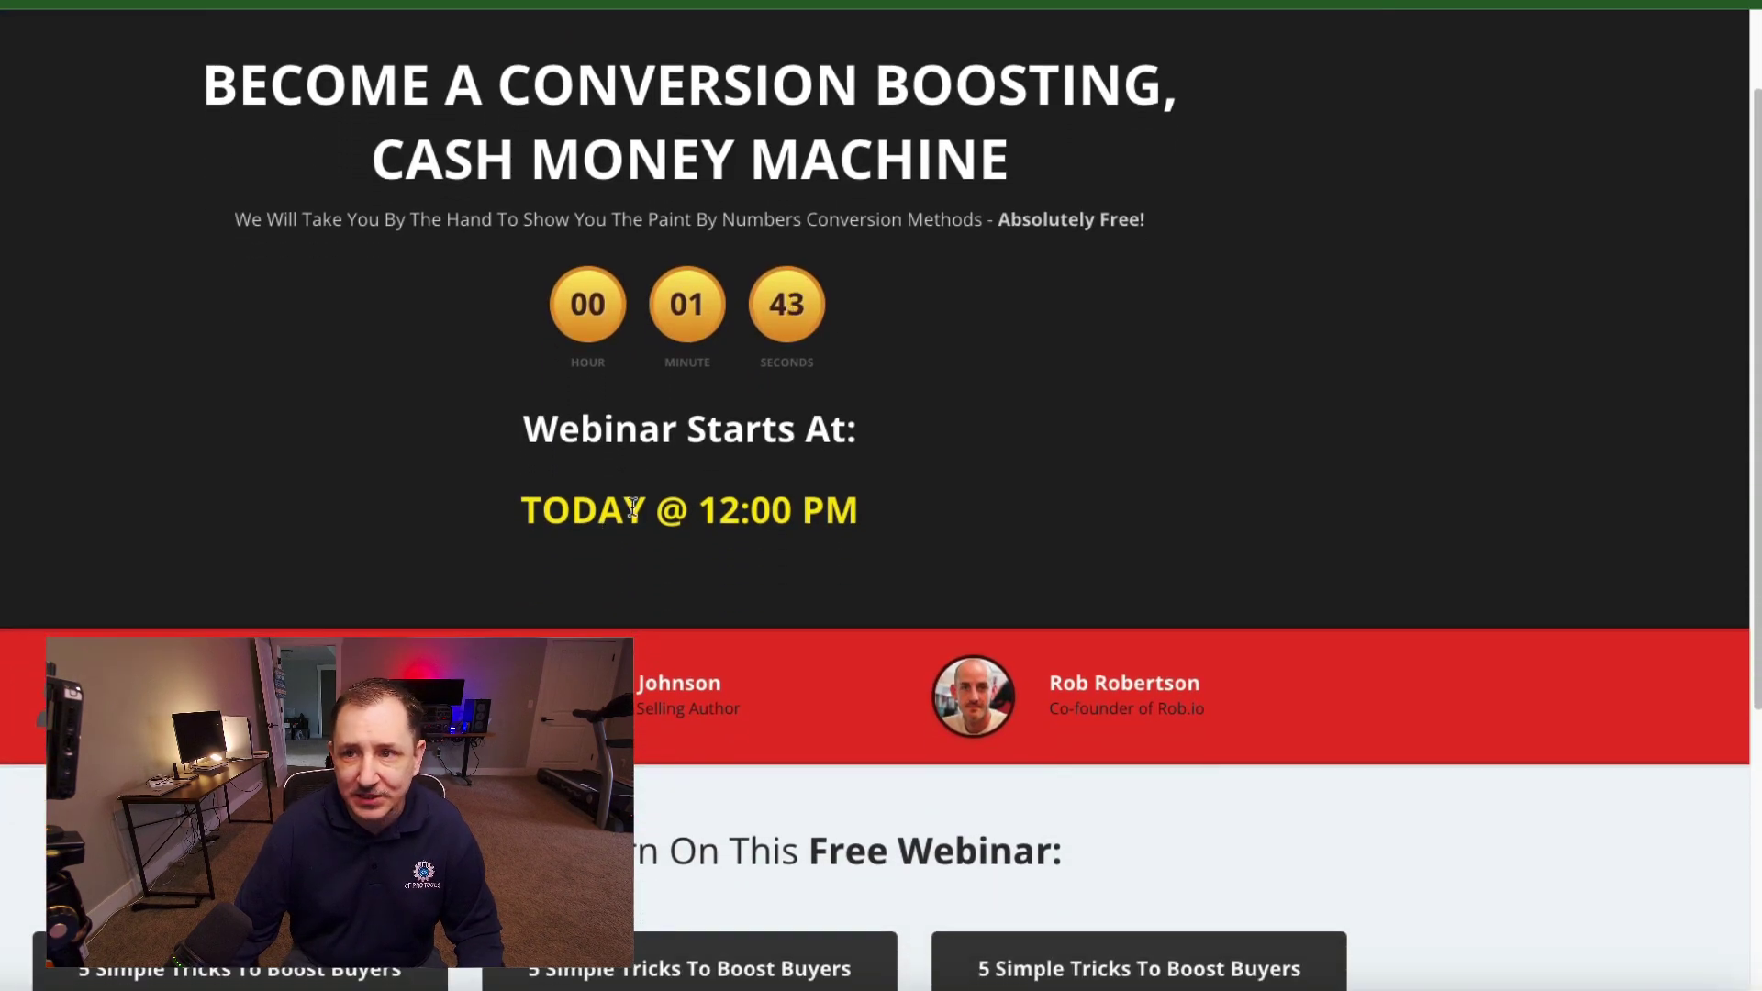
drag(572, 519, 804, 510)
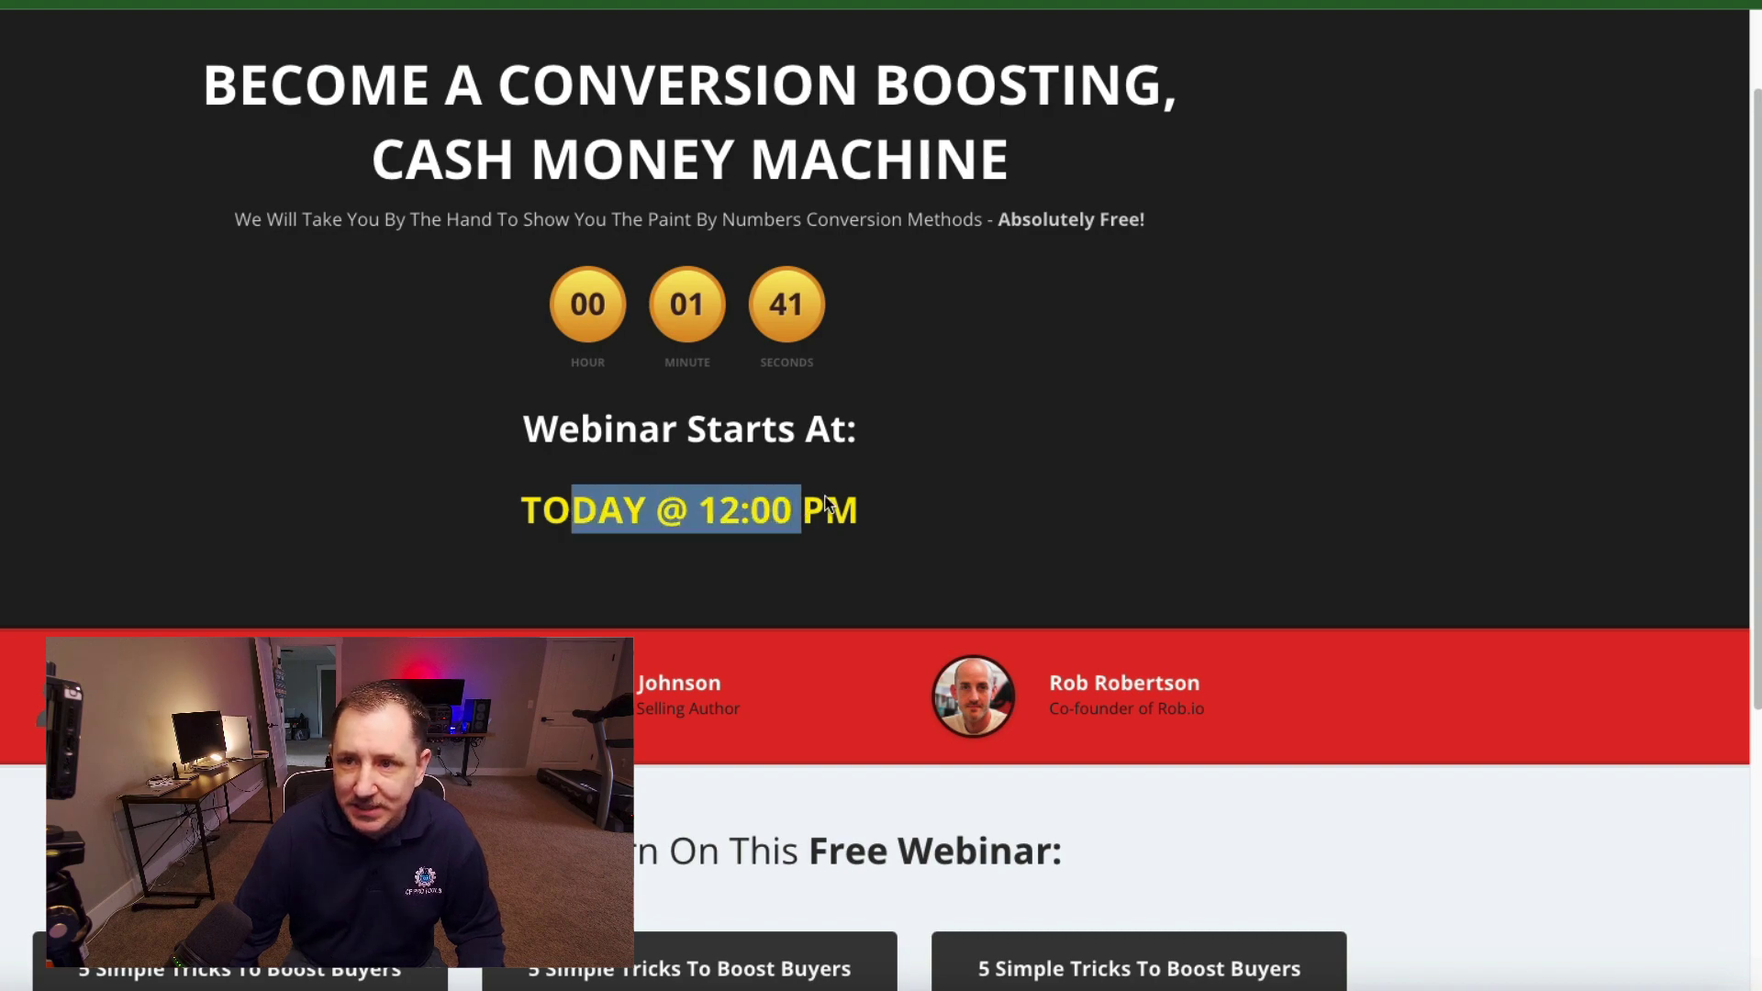
scroll(956, 487, down, 3)
scroll(688, 498, down, 1)
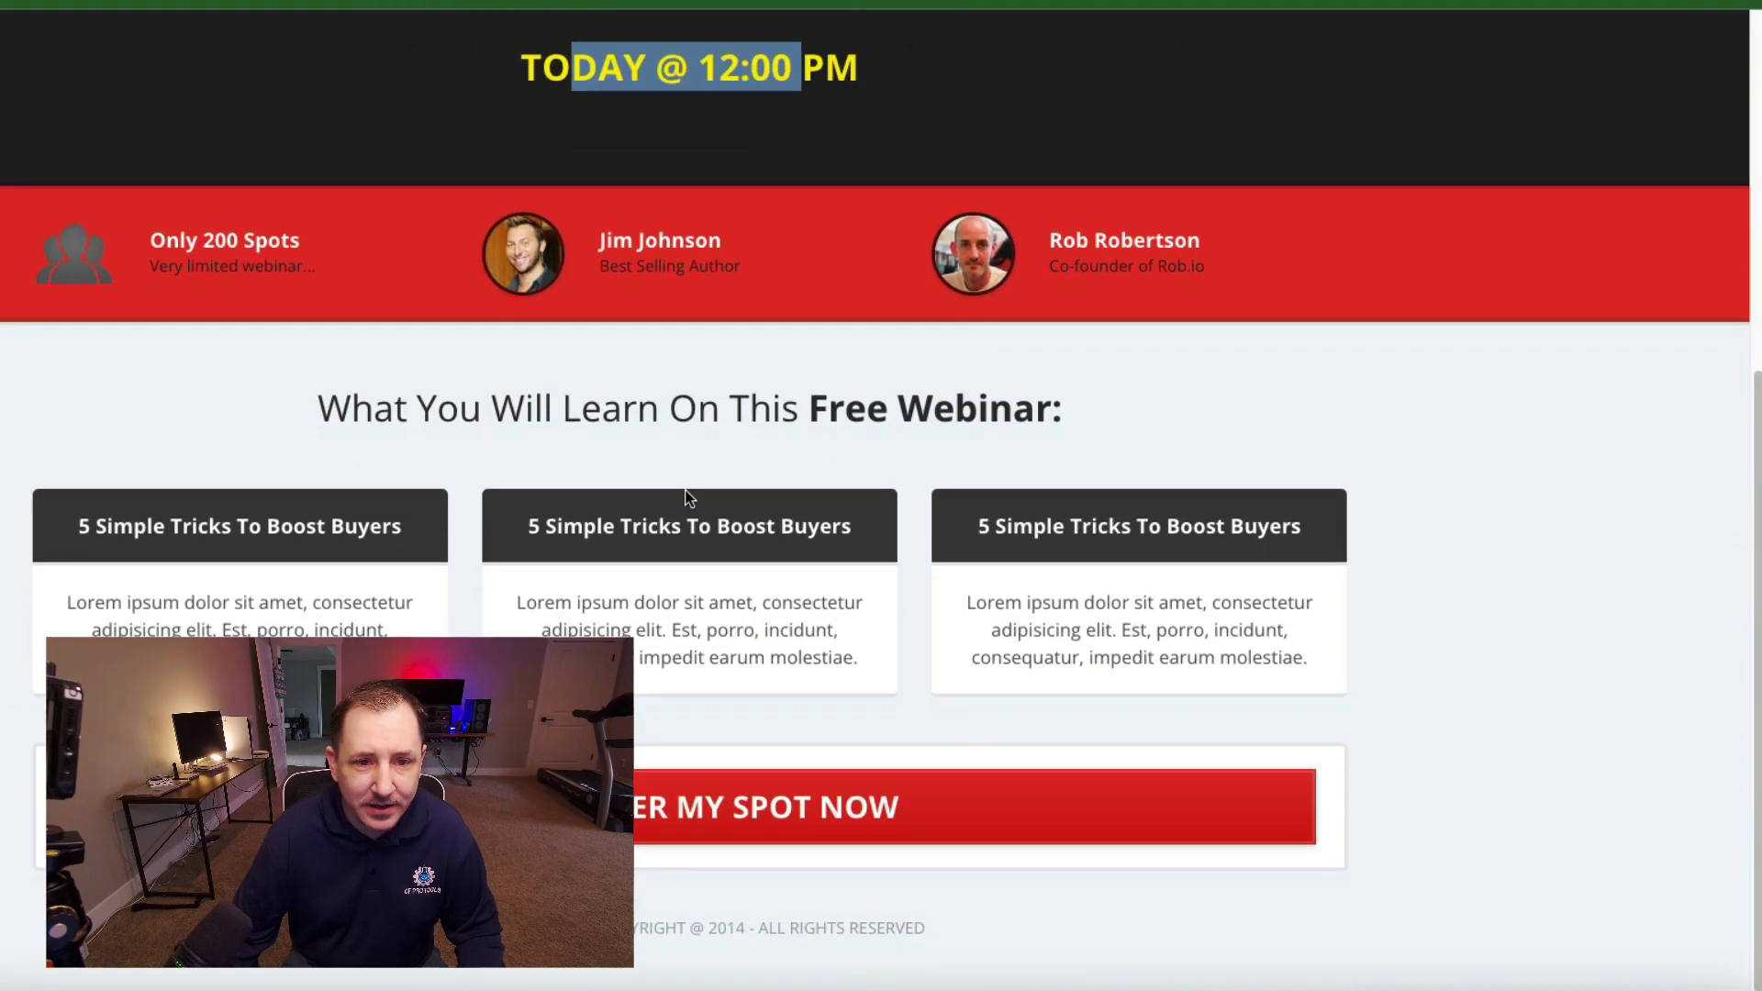
Step: Submit the registration pop-up with a new test e-mail address and check the confirmation page's countdown, calendar button, date and times
click(732, 779)
drag(463, 492, 487, 493)
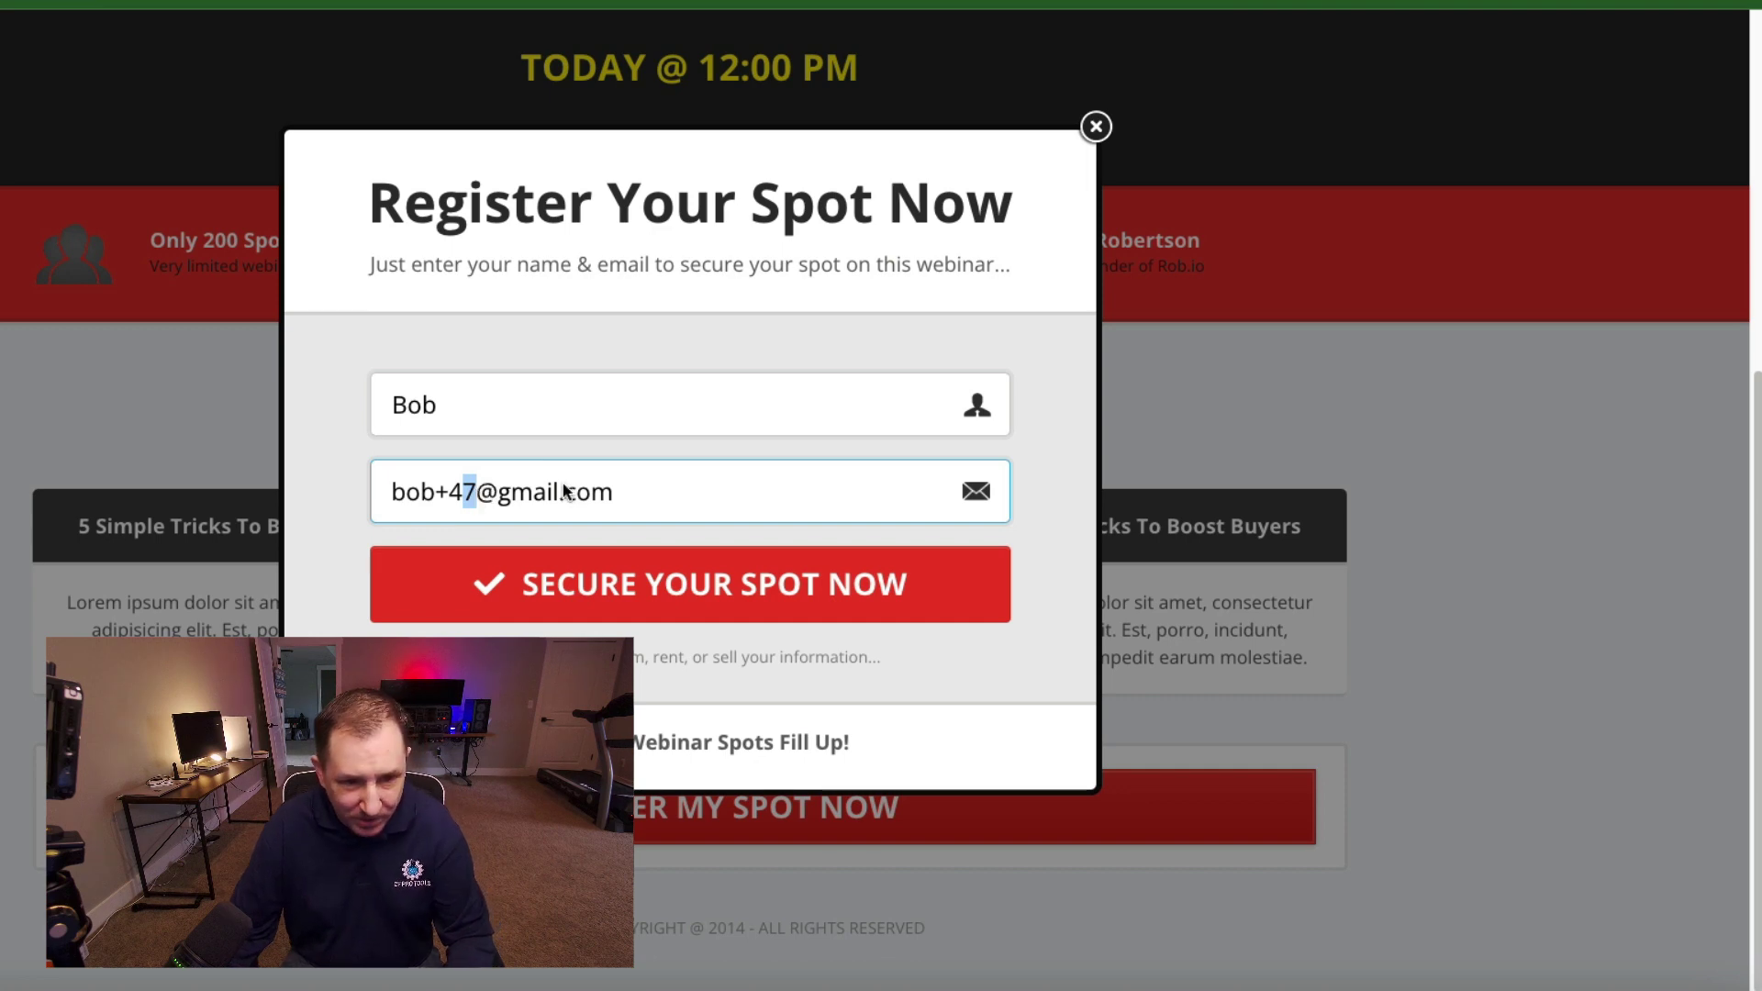
text(48)
click(657, 581)
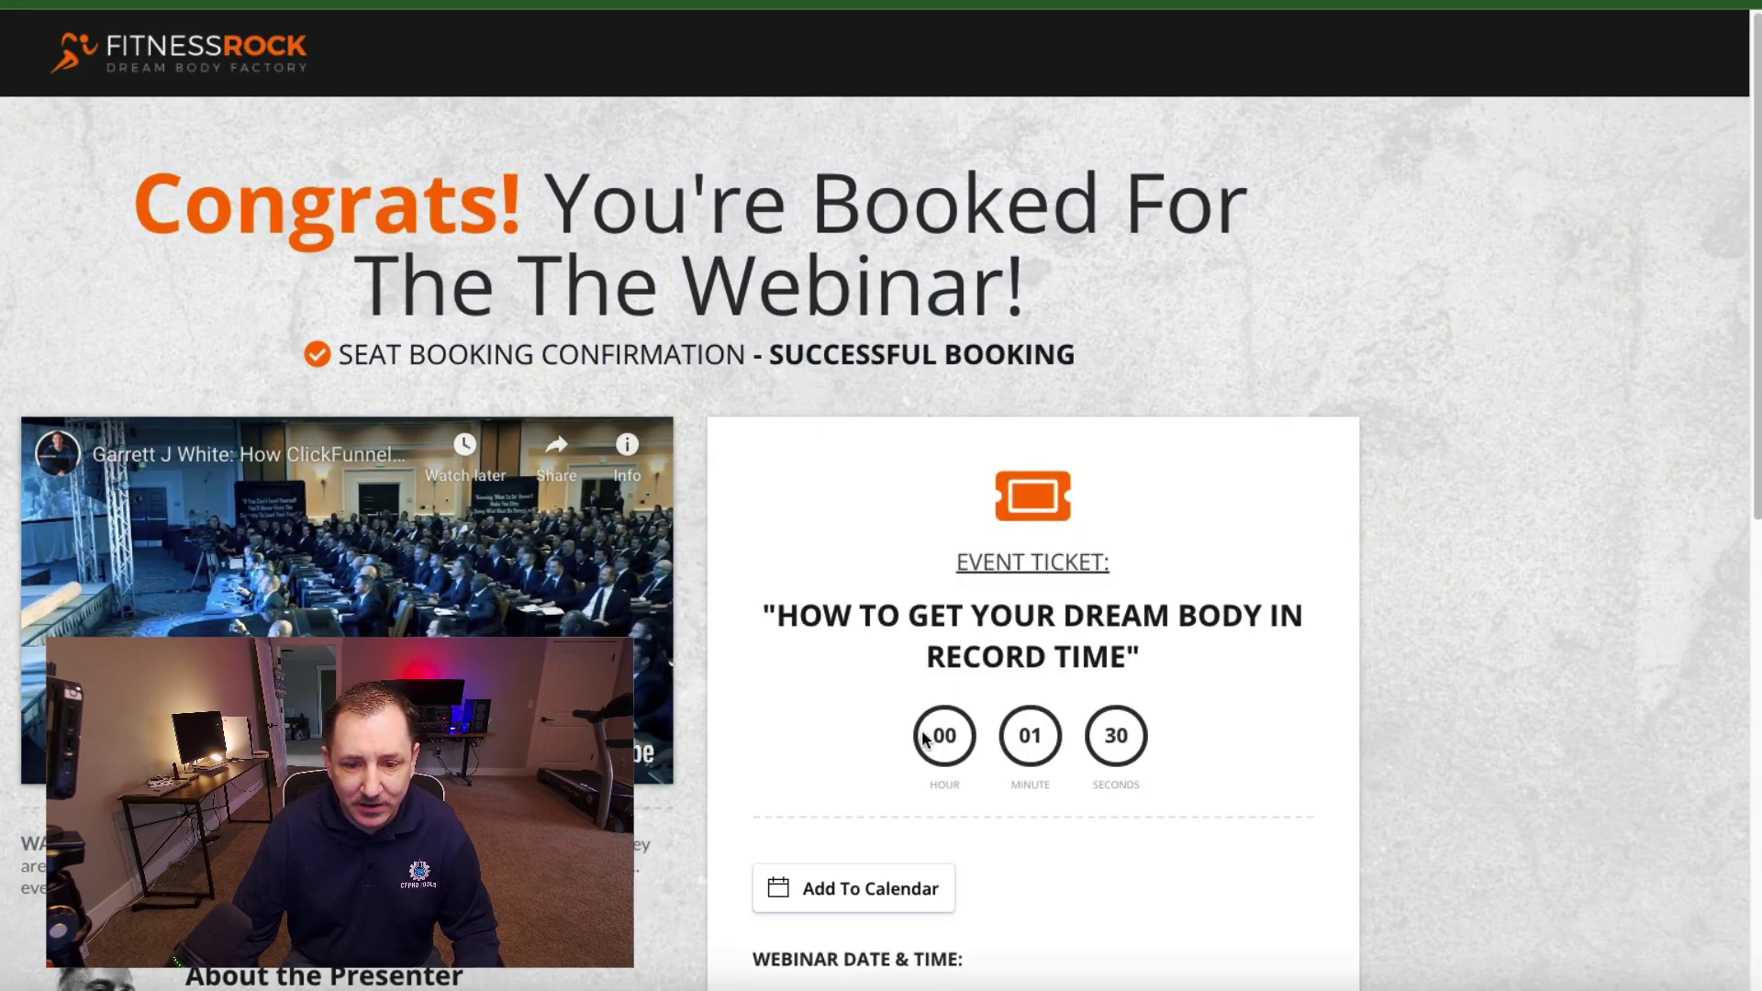
scroll(1133, 725, down, 4)
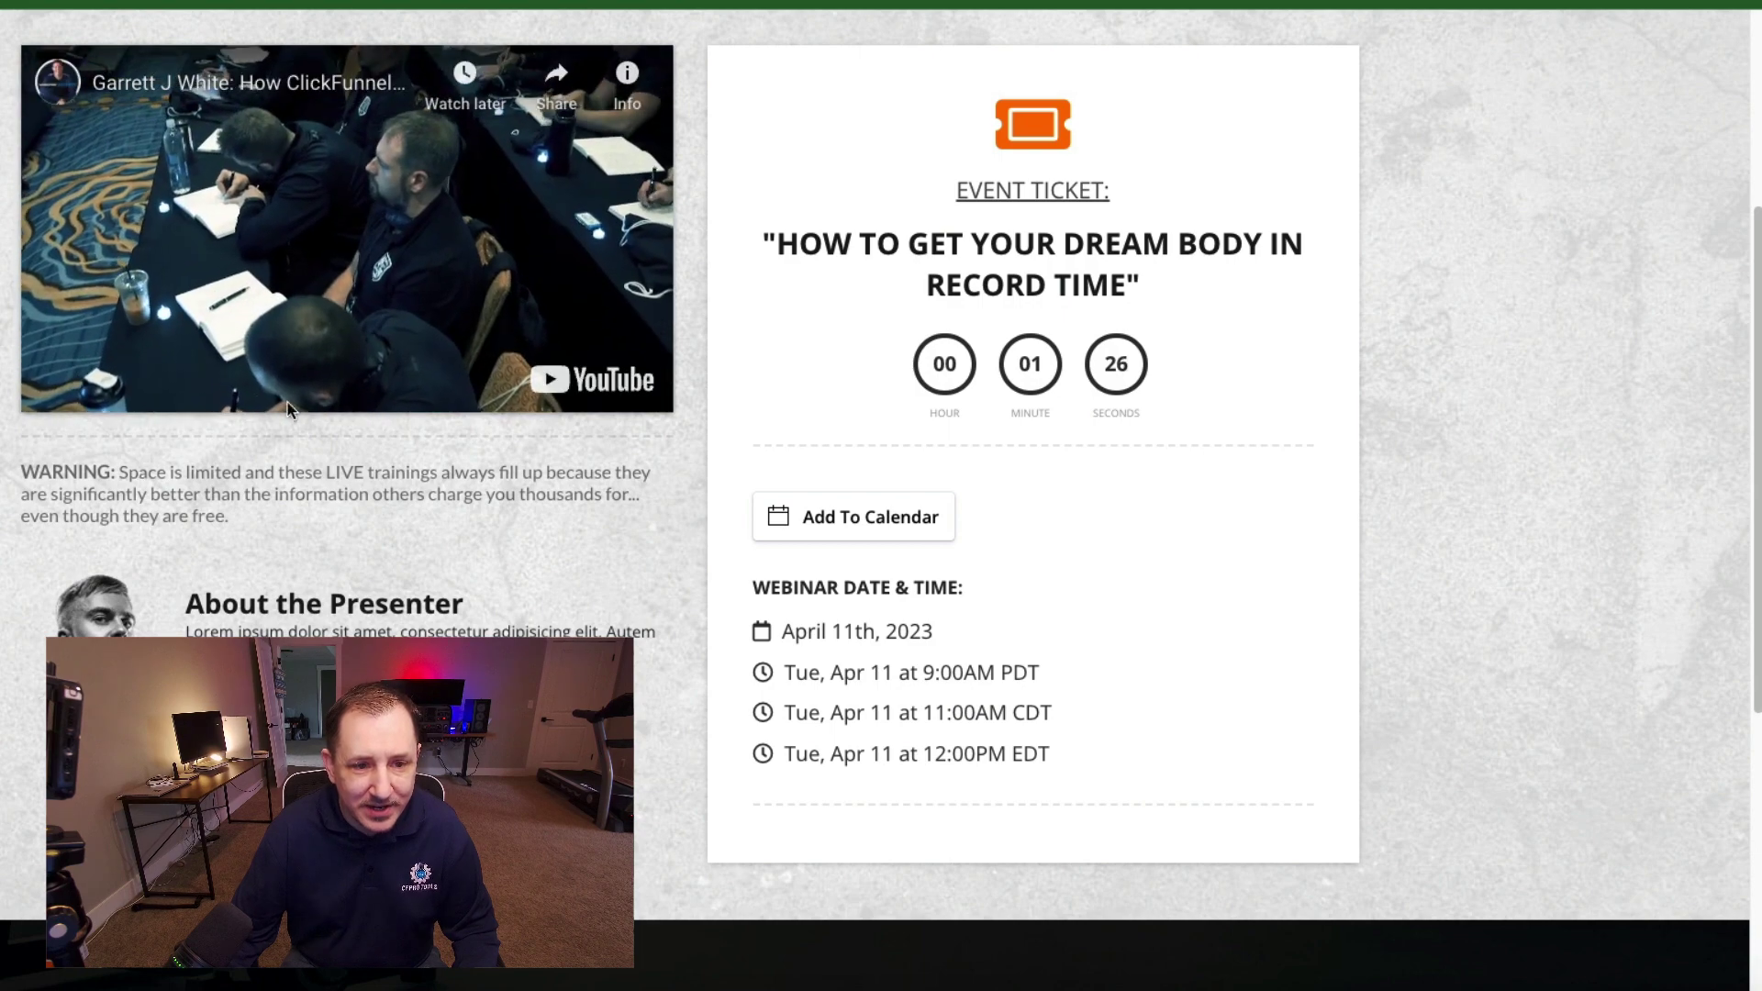
scroll(222, 393, up, 2)
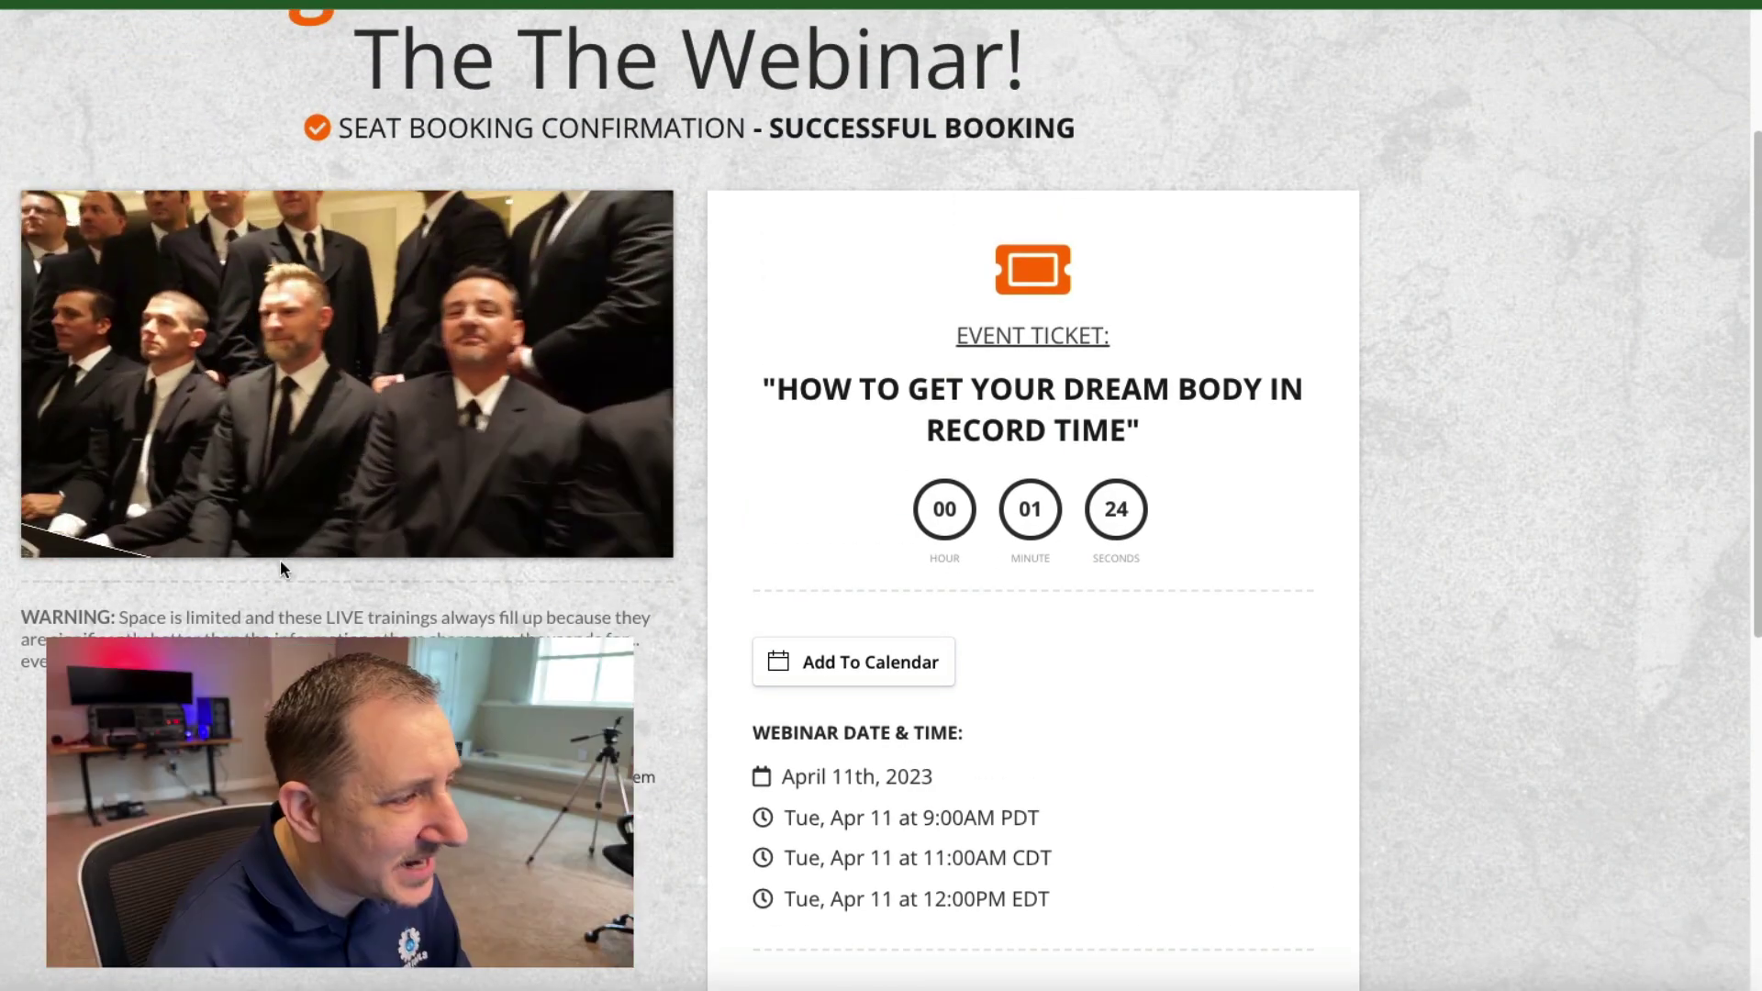
Step: Test the confirmation page's Add To Calendar option with Apple and choose a personal appointments calendar as the event's destination
scroll(679, 596, down, 1)
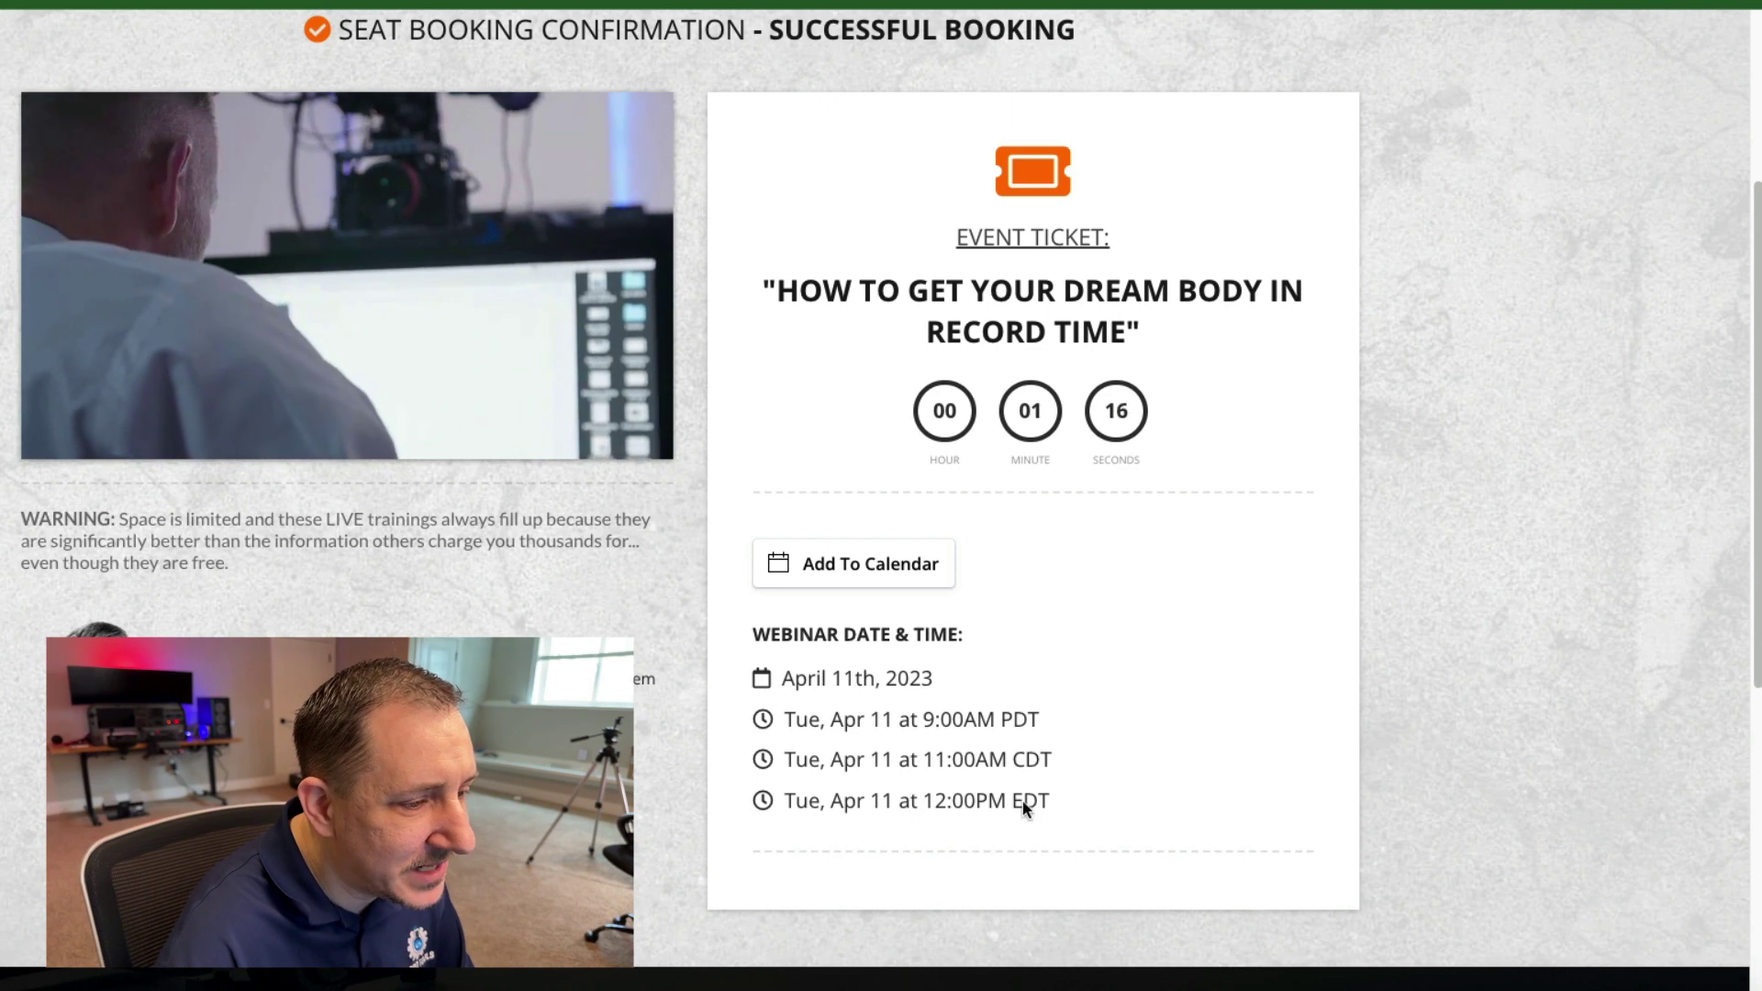
click(854, 569)
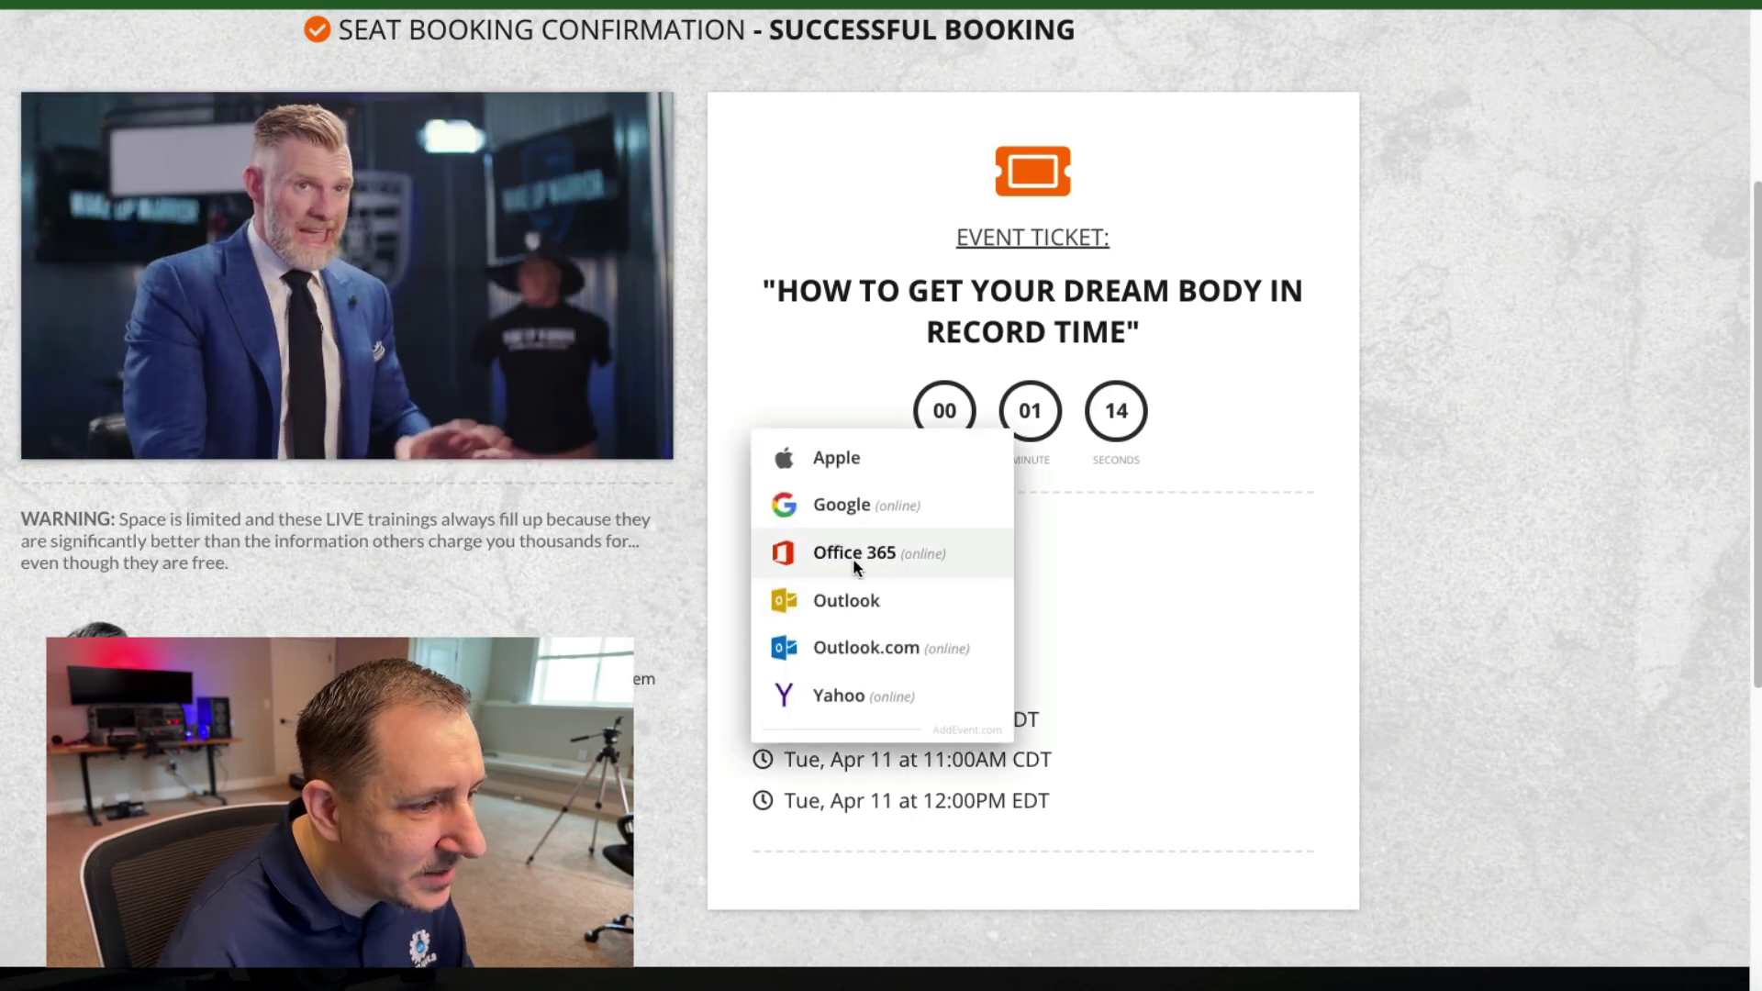
click(869, 458)
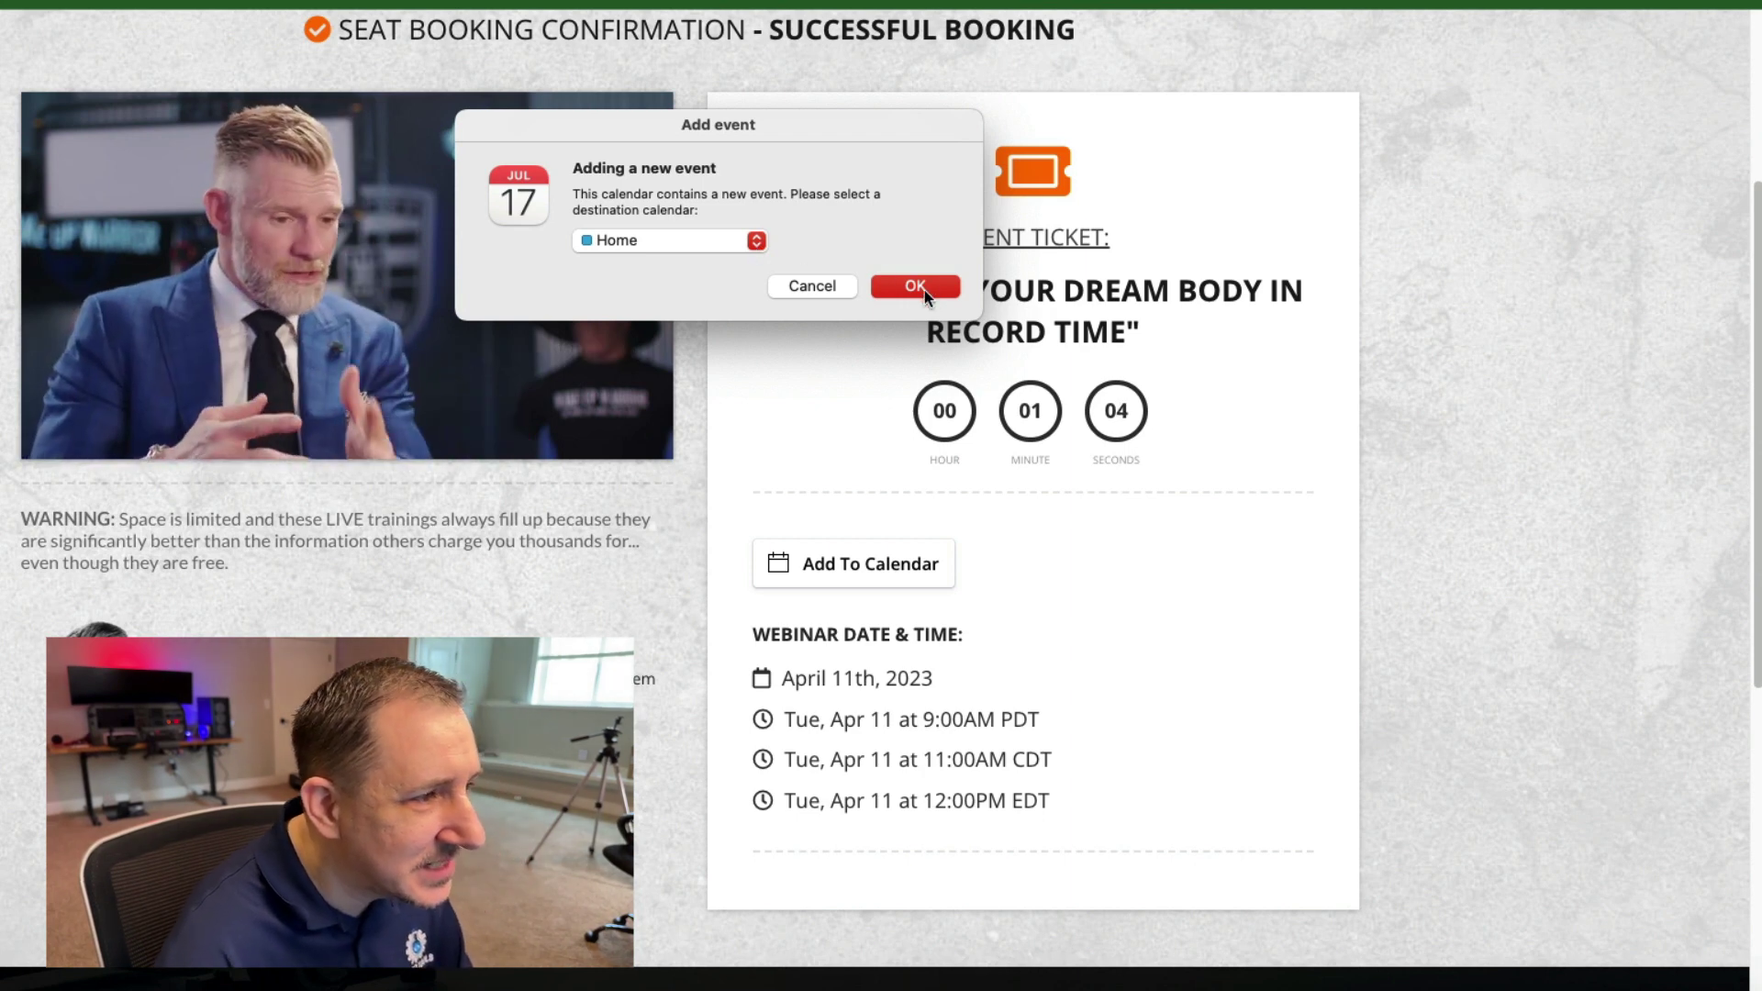
click(734, 241)
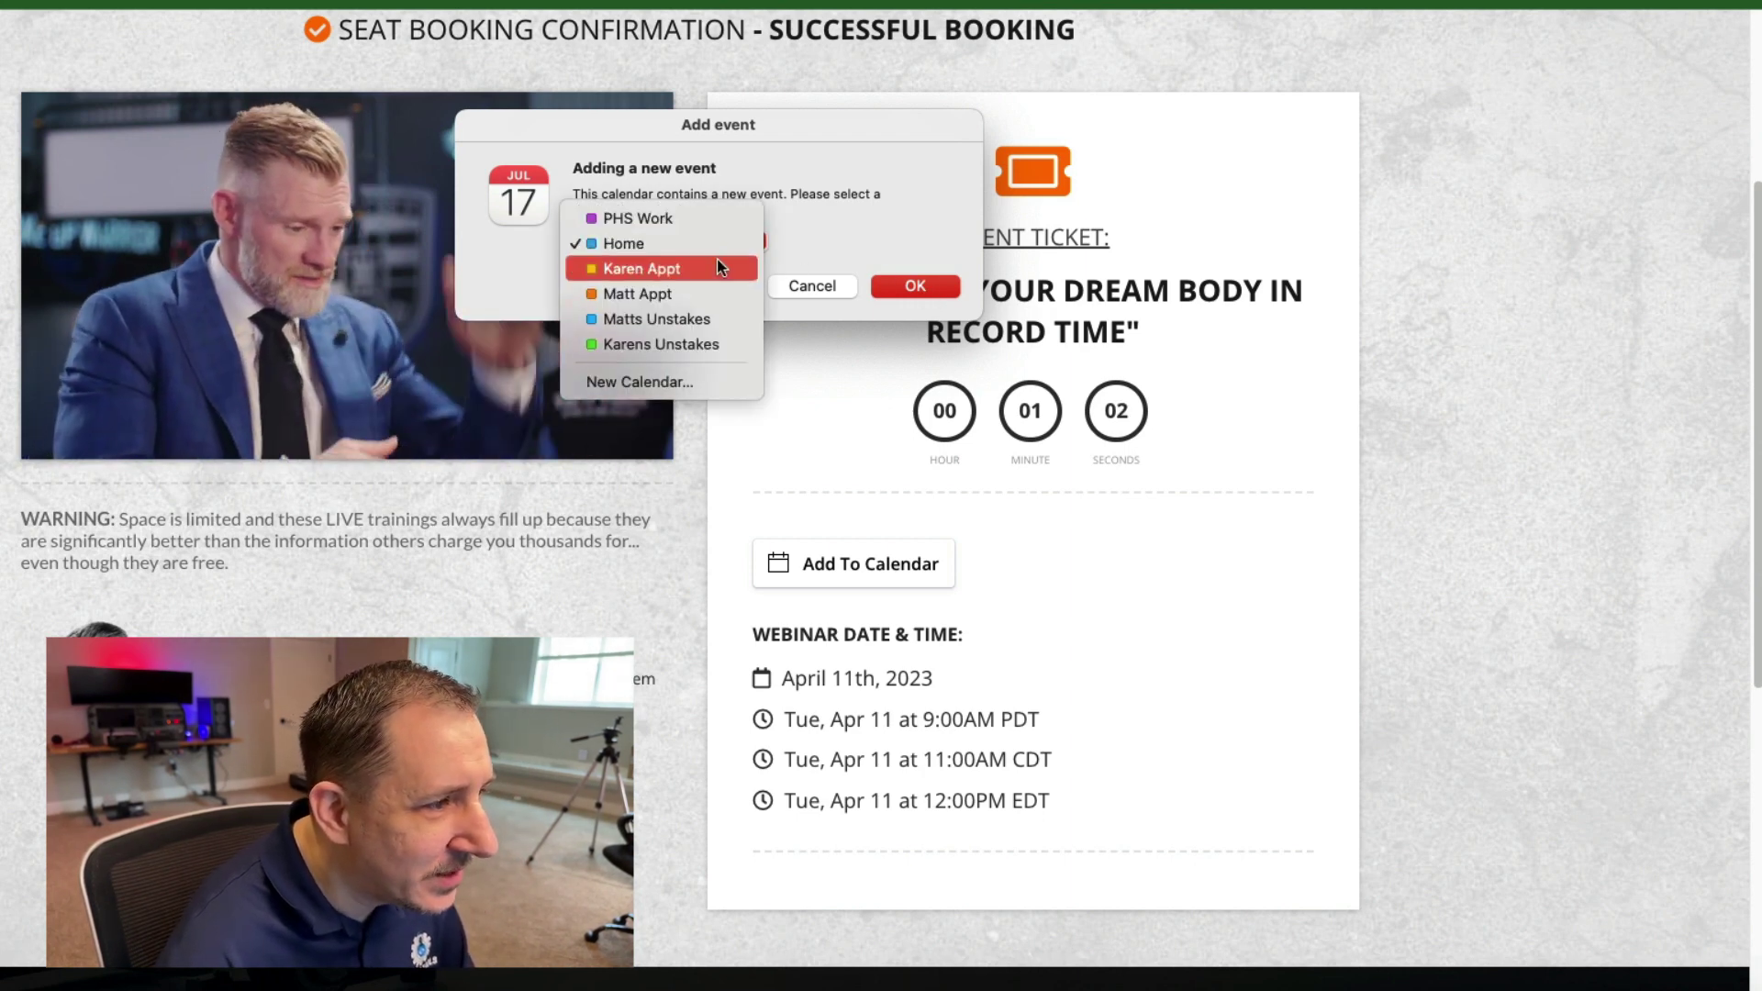
click(702, 294)
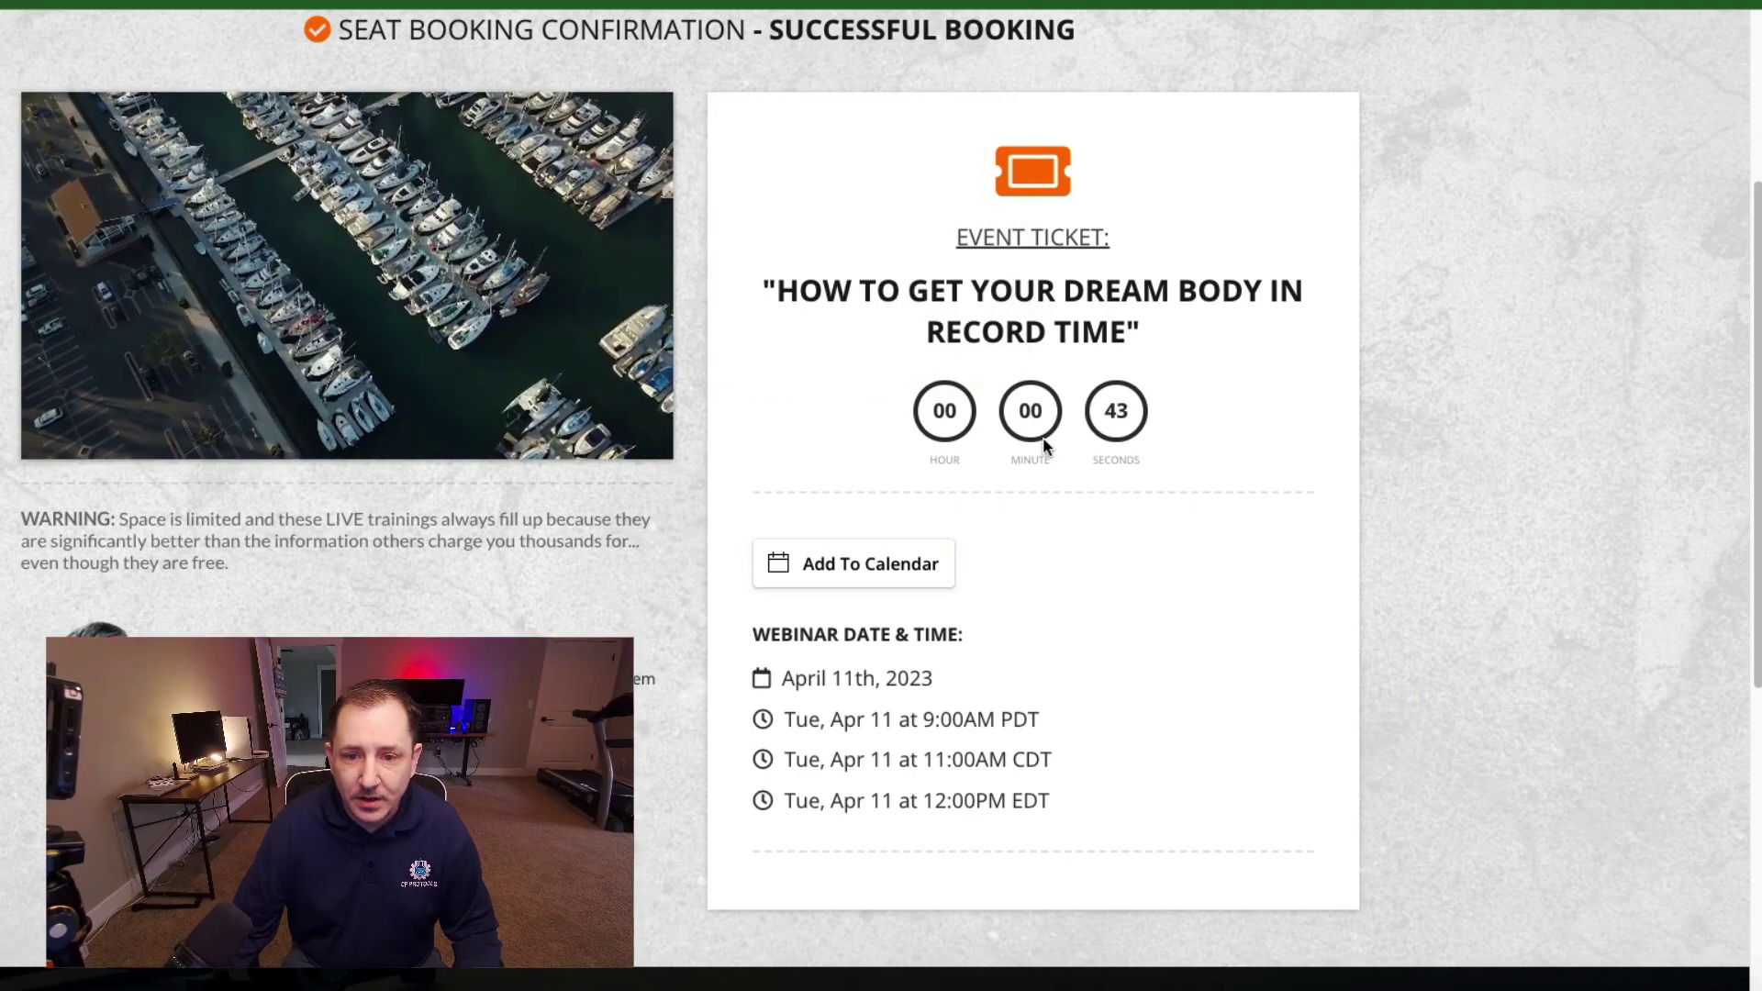
Step: Check the confirmation page's lower content and the broadcast room page's countdown, video and lower sections
scroll(1400, 537, down, 5)
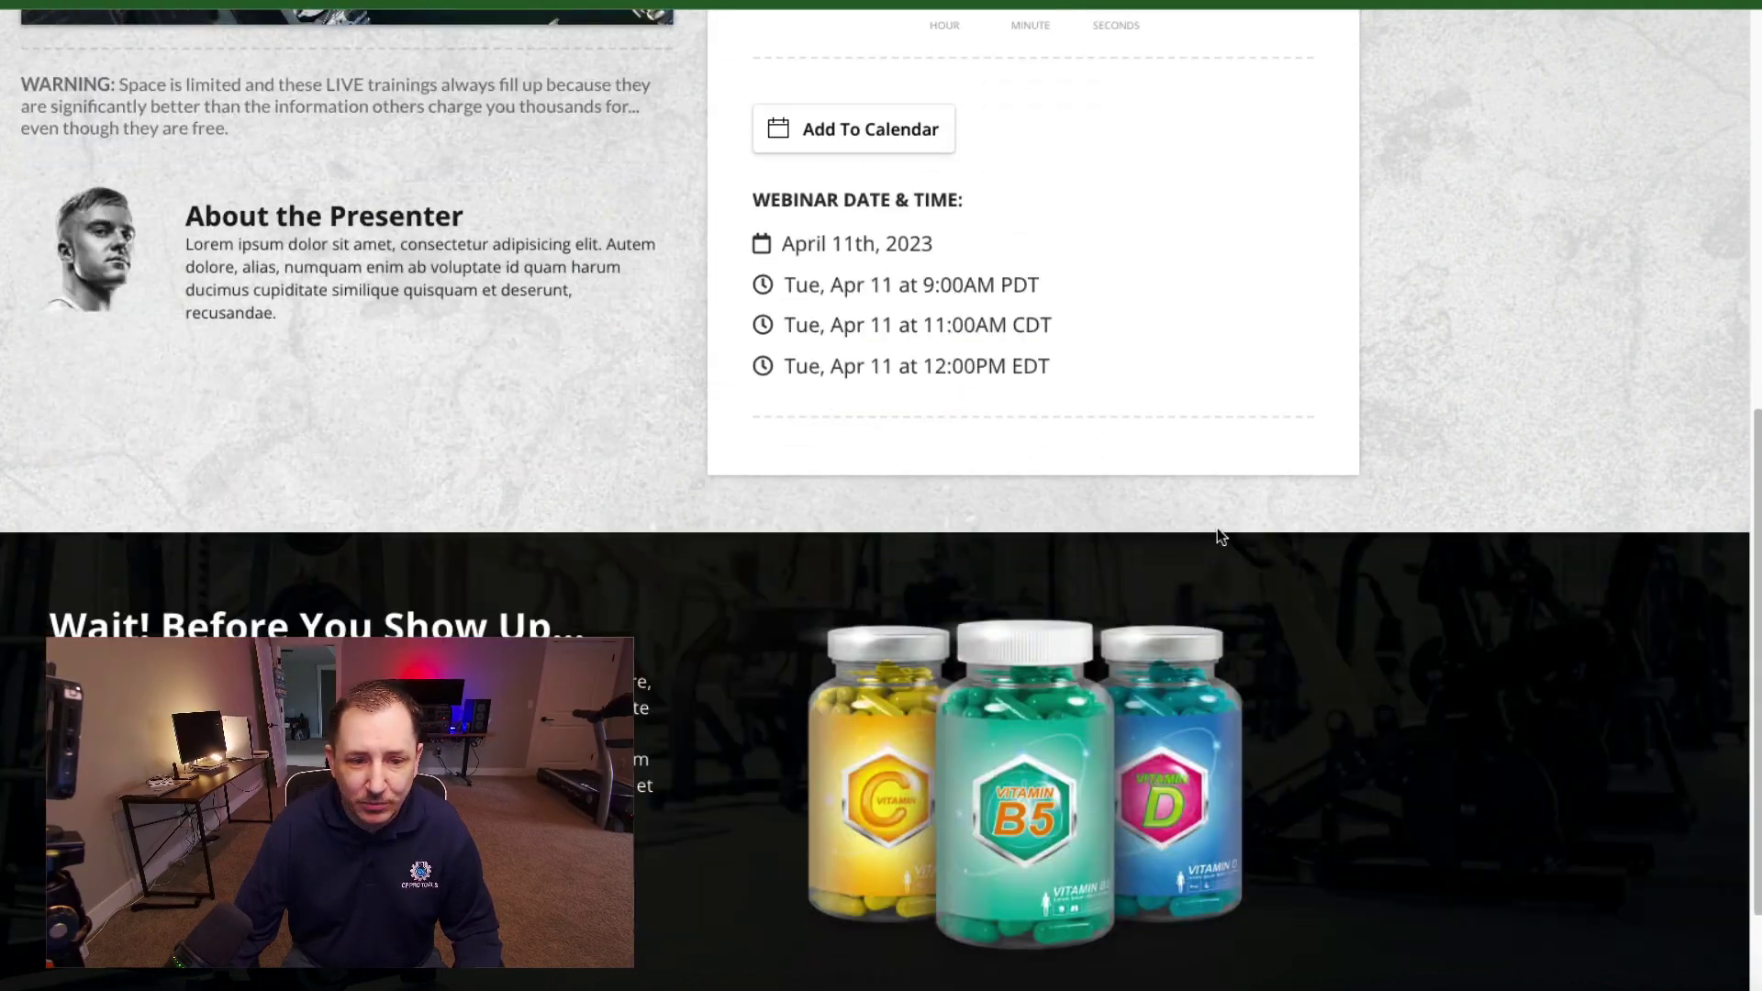
scroll(1239, 532, up, 5)
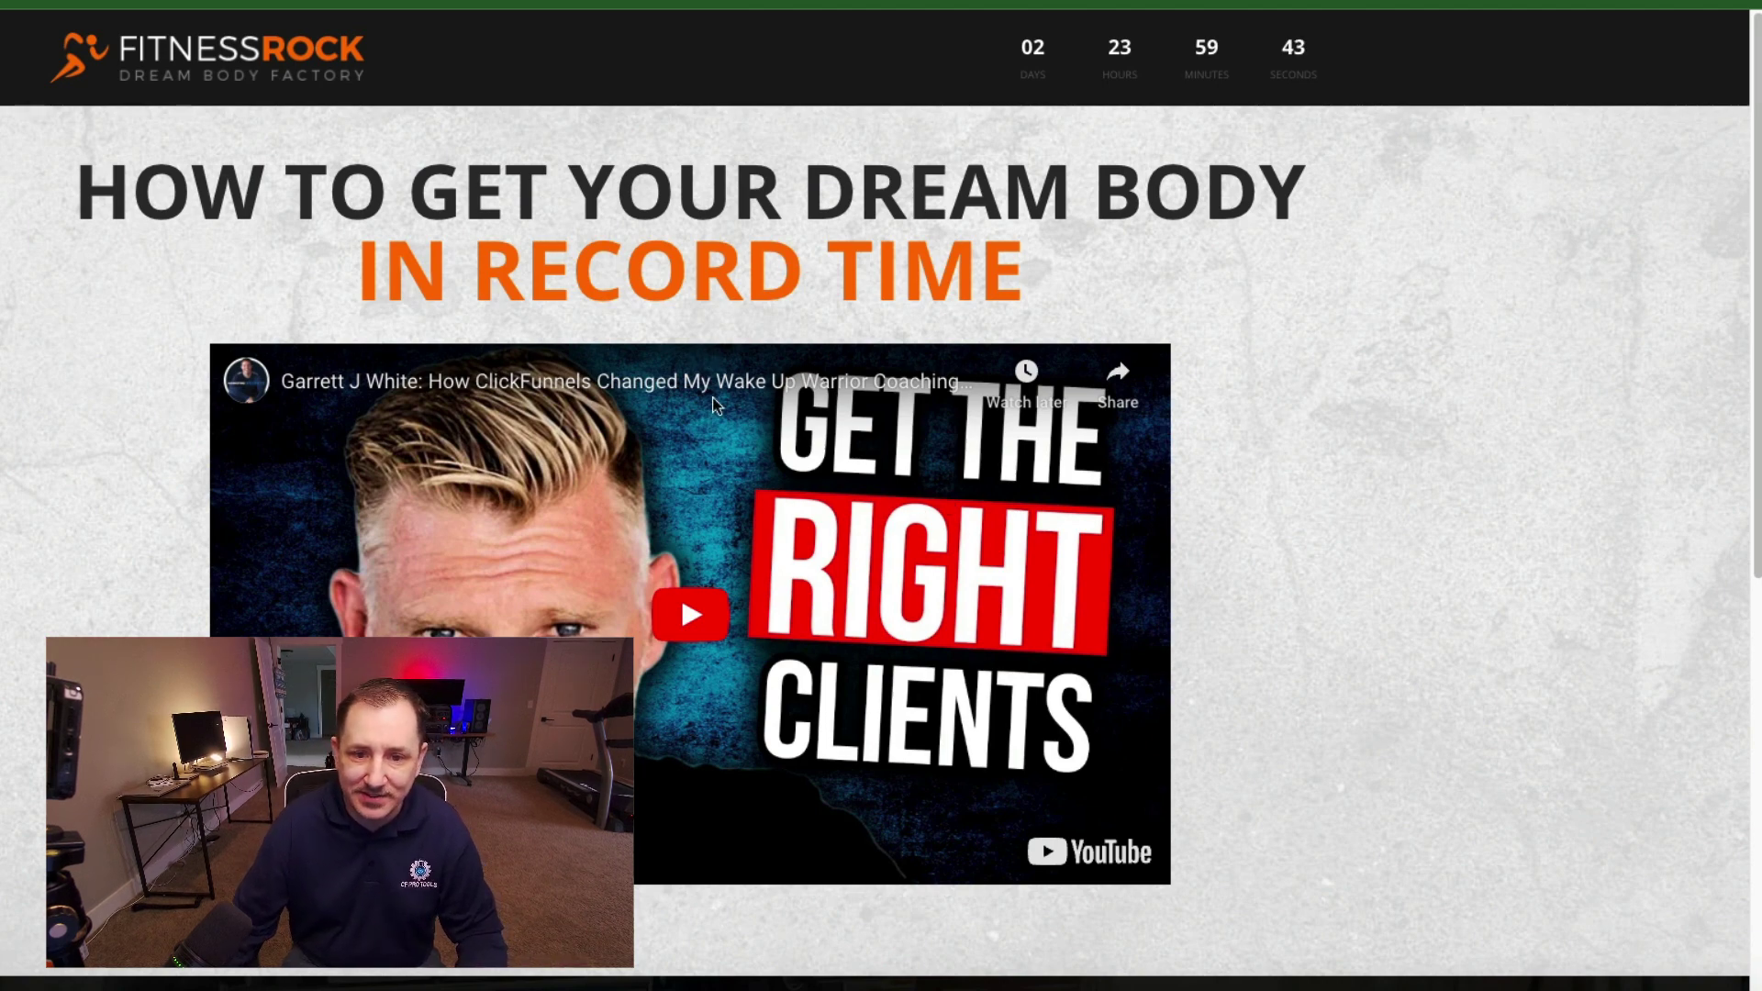
scroll(701, 349, down, 8)
scroll(707, 535, up, 7)
scroll(703, 535, up, 1)
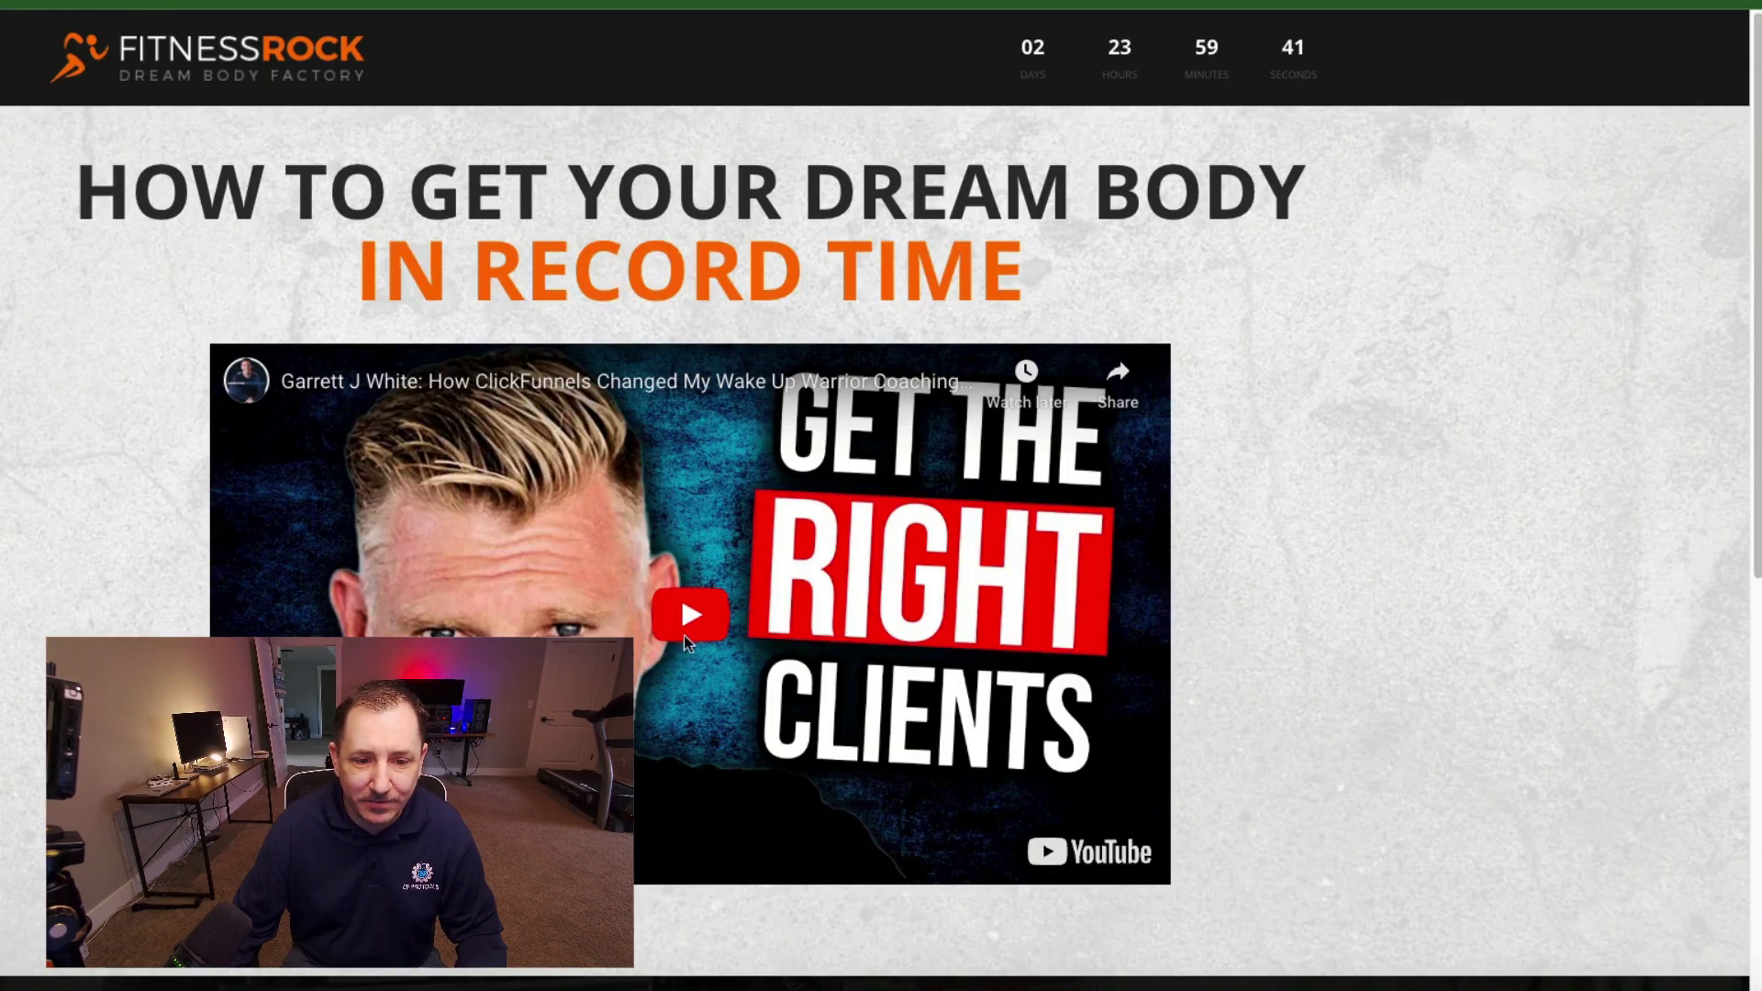
Step: Close the broadcast room preview and view the video and limited time offer sections in the page editor
key(ctrl+w)
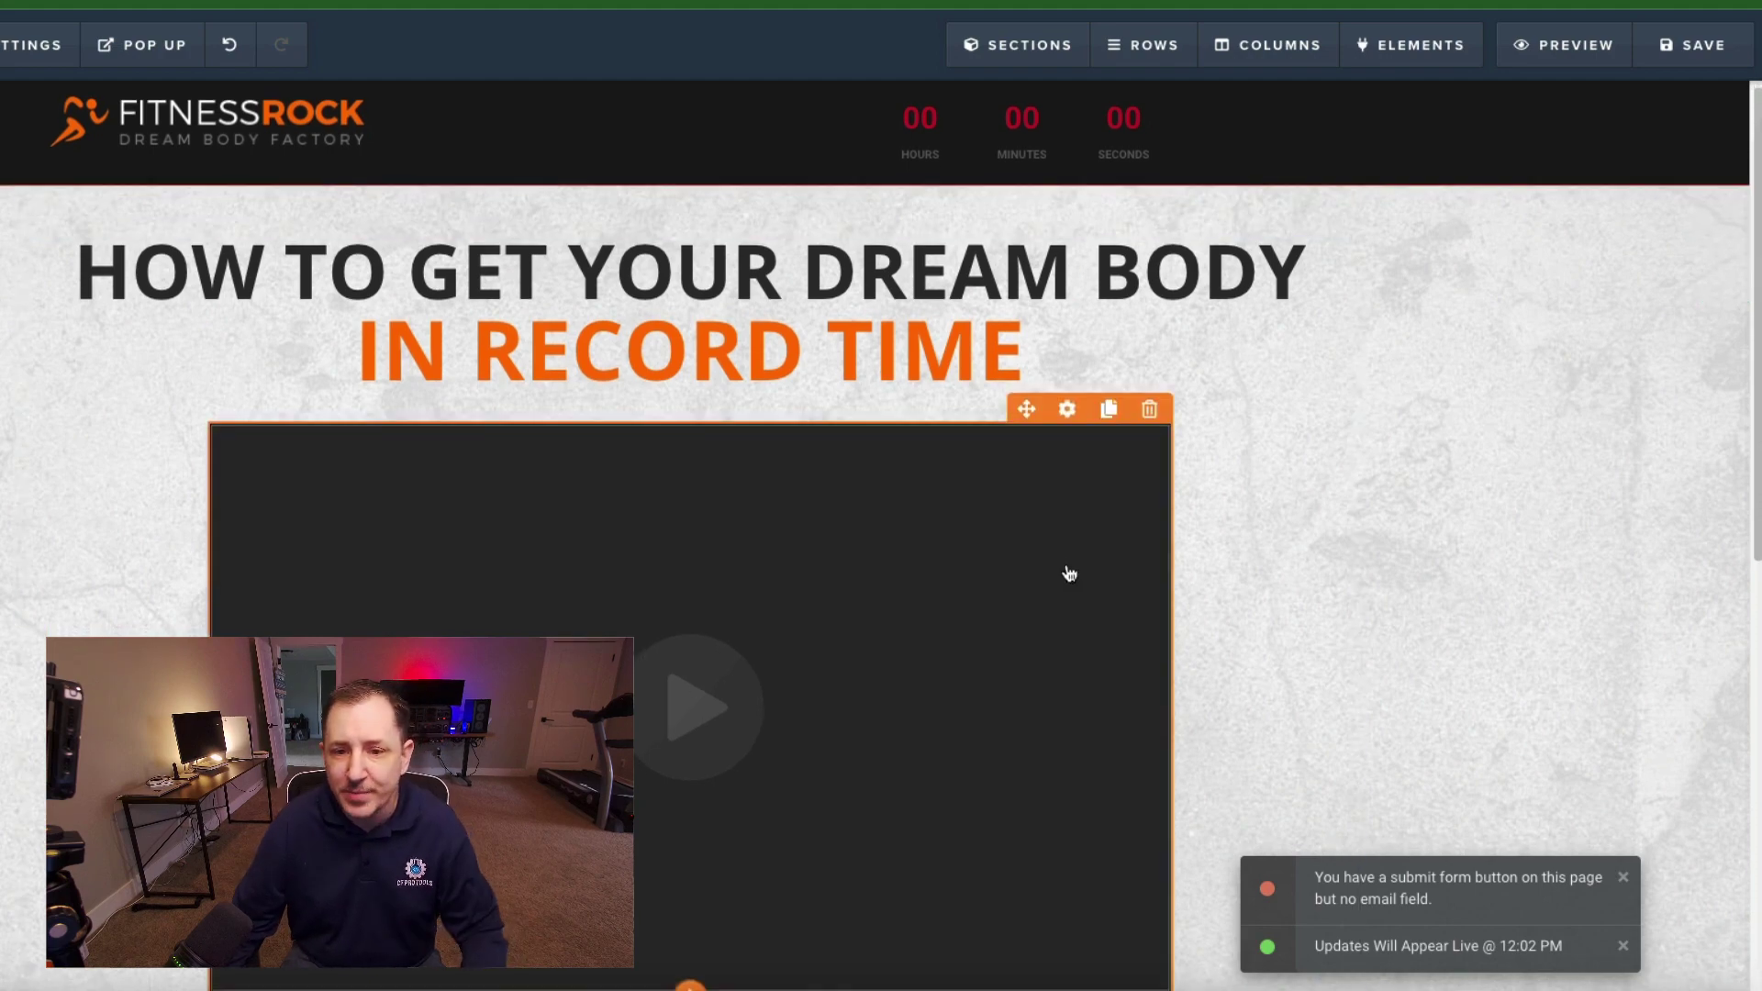
scroll(919, 442, down, 5)
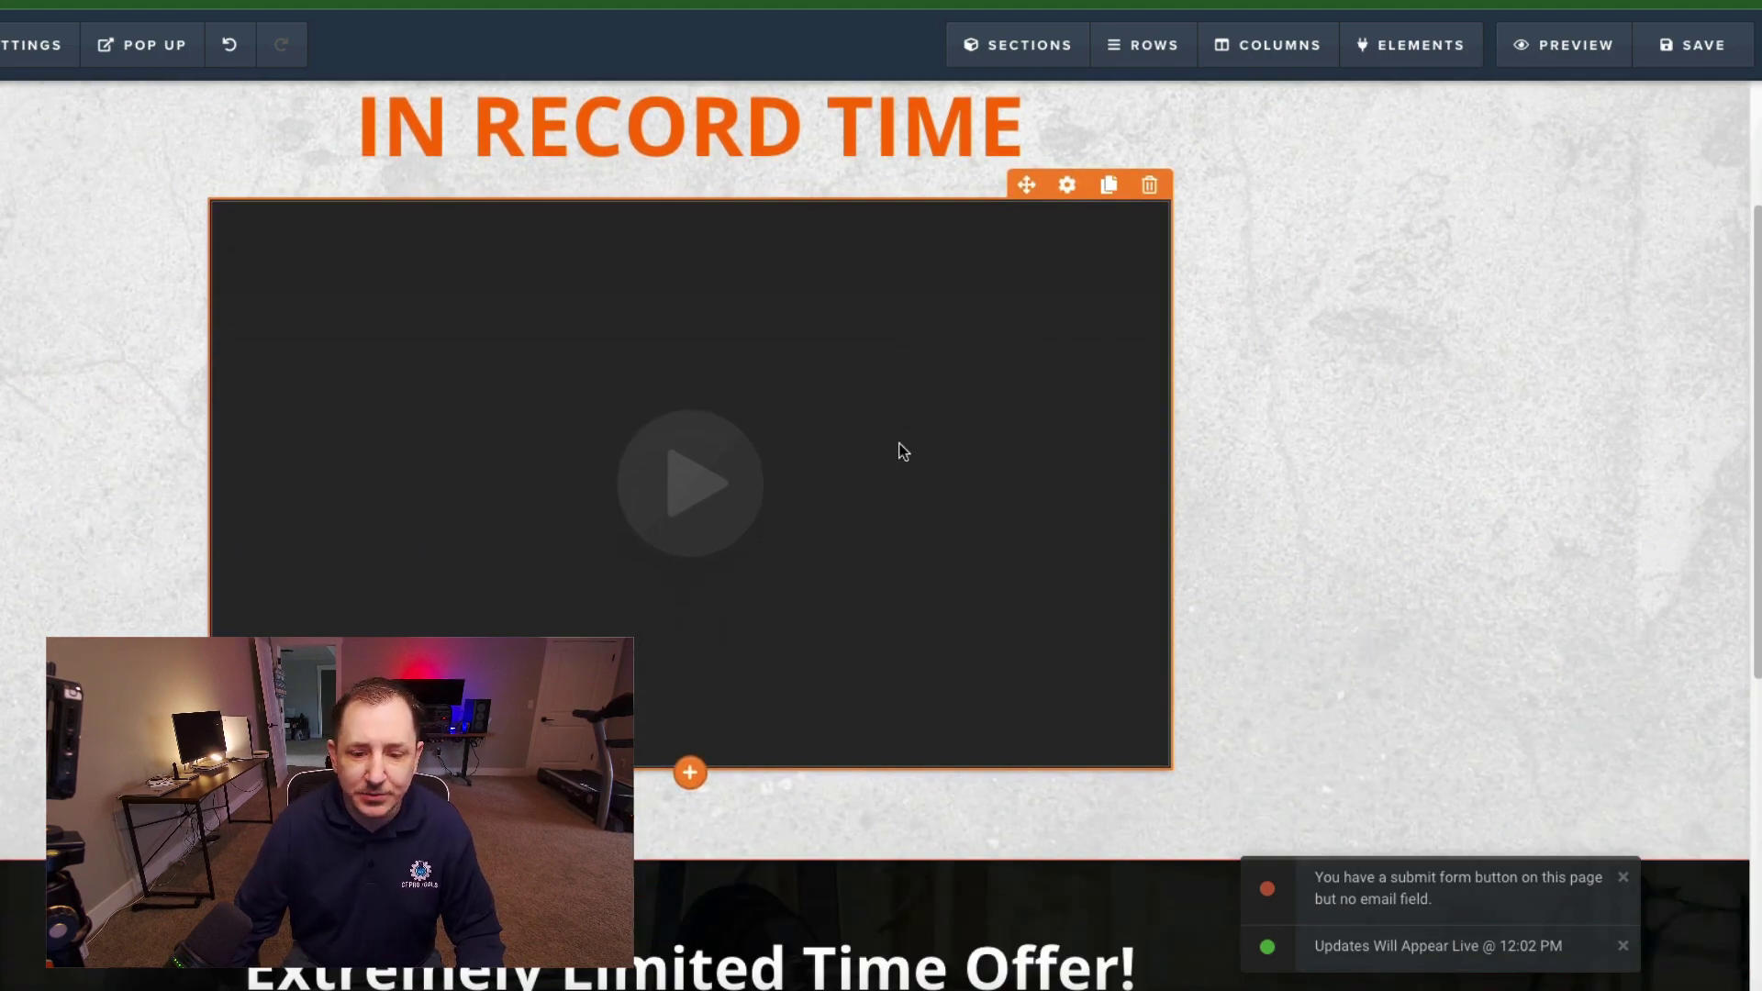